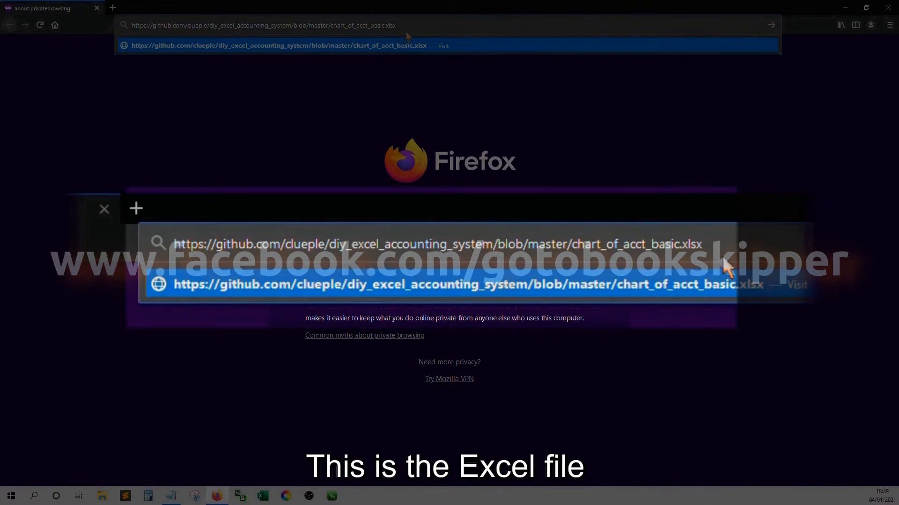
# Load the GitHub page of chart_of_acct_basic.xlsx, then download the workbook and save it to disk.
pyautogui.press('Return')
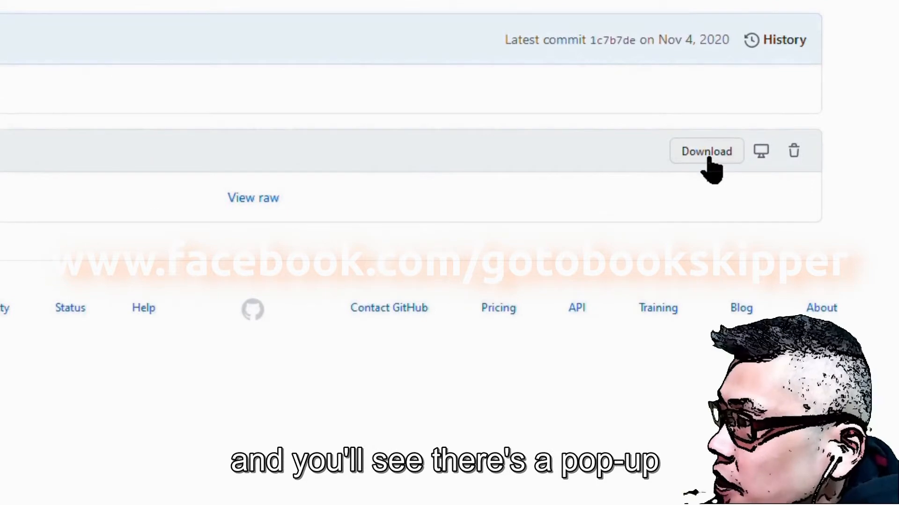
pyautogui.click(709, 159)
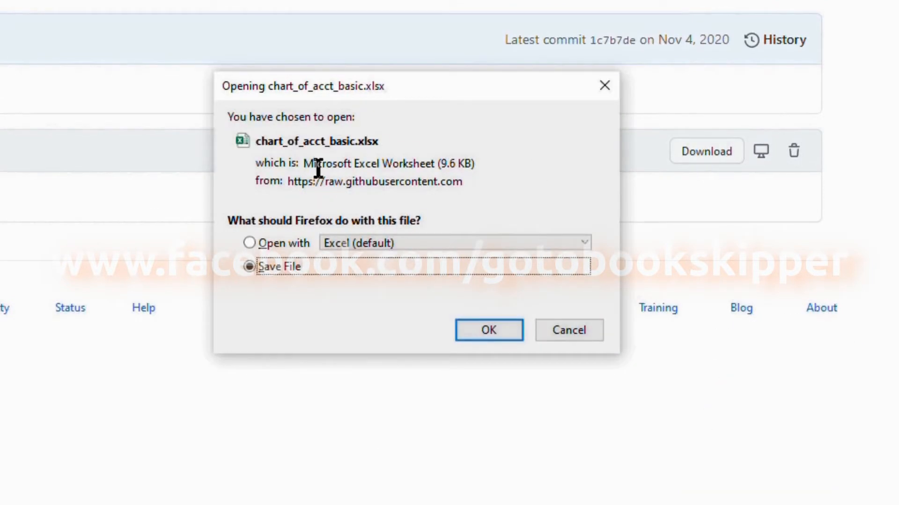
pyautogui.click(486, 332)
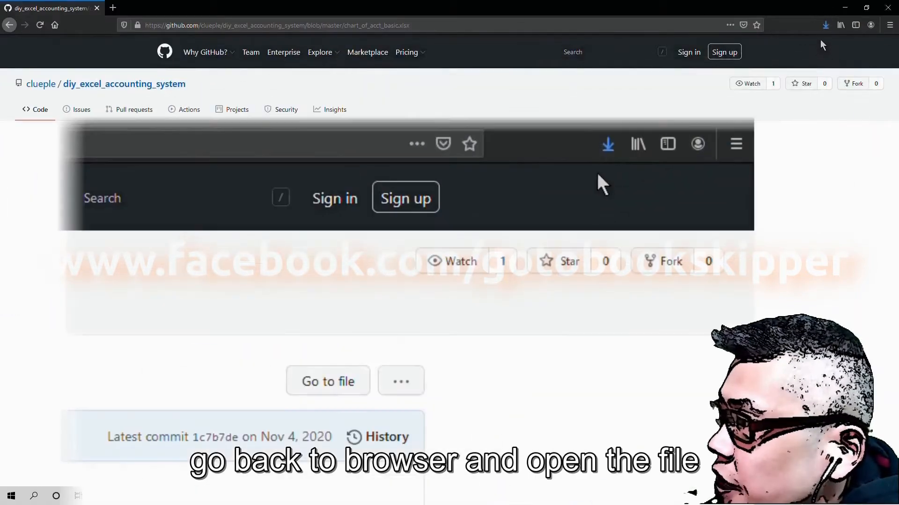
# Open the downloaded chart_of_acct_basic workbook from its Downloads folder in Excel.
pyautogui.click(825, 26)
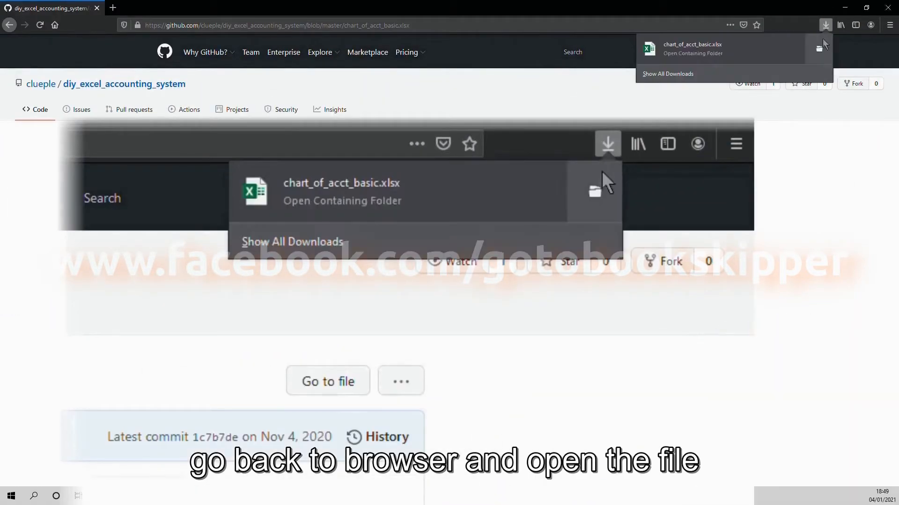
pyautogui.click(818, 46)
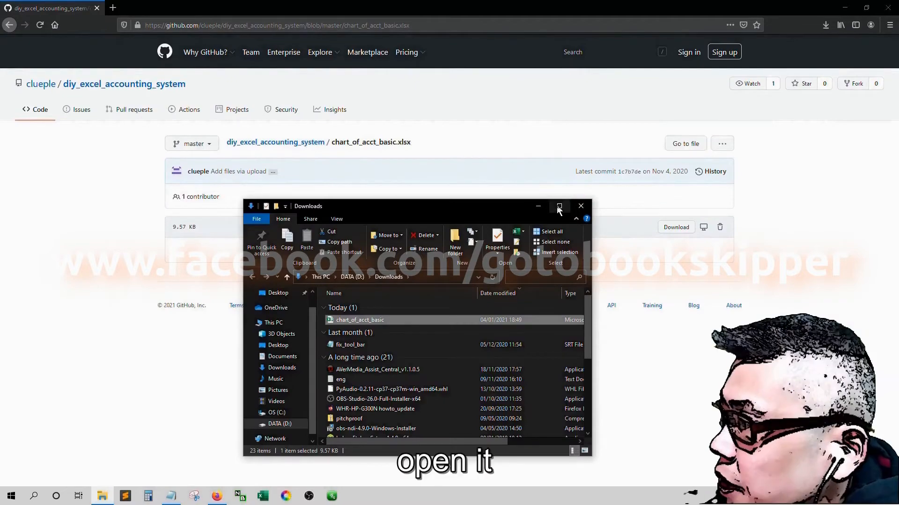
pyautogui.click(558, 206)
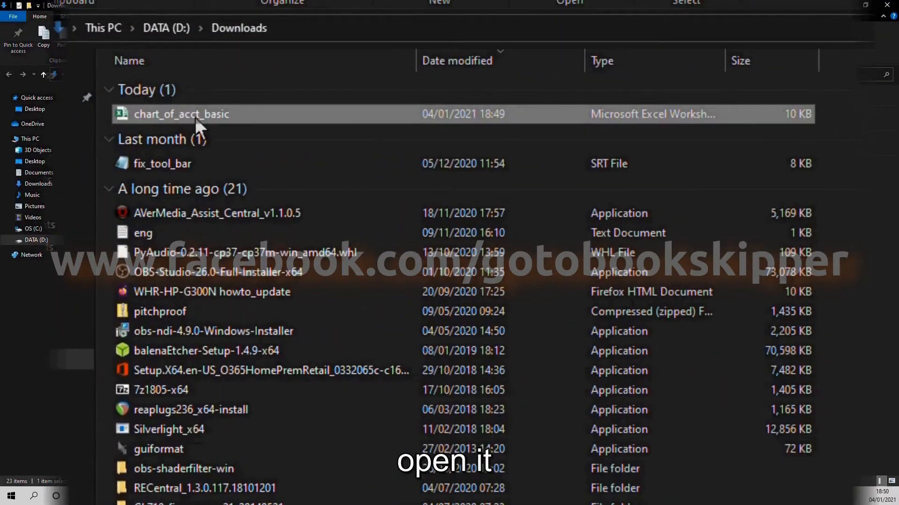
pyautogui.rightClick(195, 117)
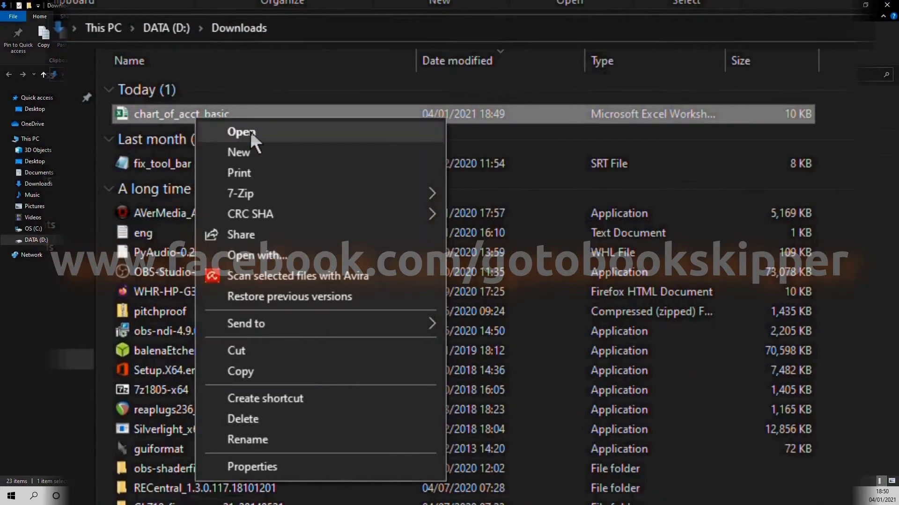
pyautogui.click(250, 131)
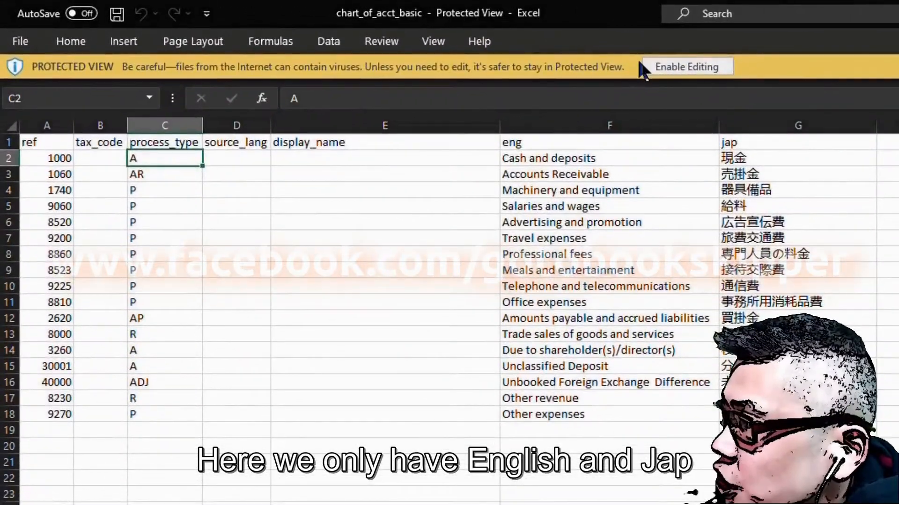
# Select and copy the whole chart of accounts including its header row, range A1:G18.
pyautogui.click(797, 366)
pyautogui.click(823, 405)
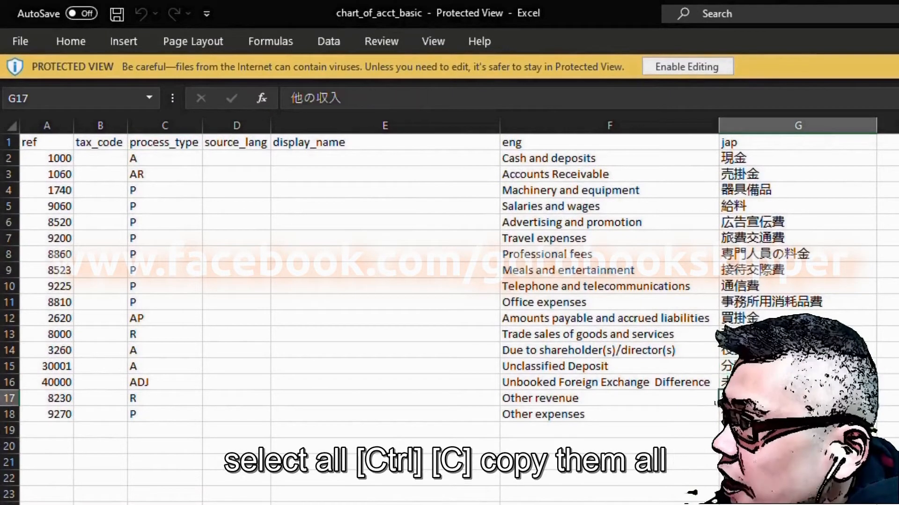
pyautogui.hotkey('shift', 'Home')
pyautogui.hotkey('shift', 'Up')
pyautogui.hotkey('shift', 'Up')
pyautogui.hotkey('shift', 'Up')
pyautogui.hotkey('shift', 'Up')
pyautogui.hotkey('shift', 'Up')
pyautogui.hotkey('shift', 'Up')
pyautogui.hotkey('shift', 'Up')
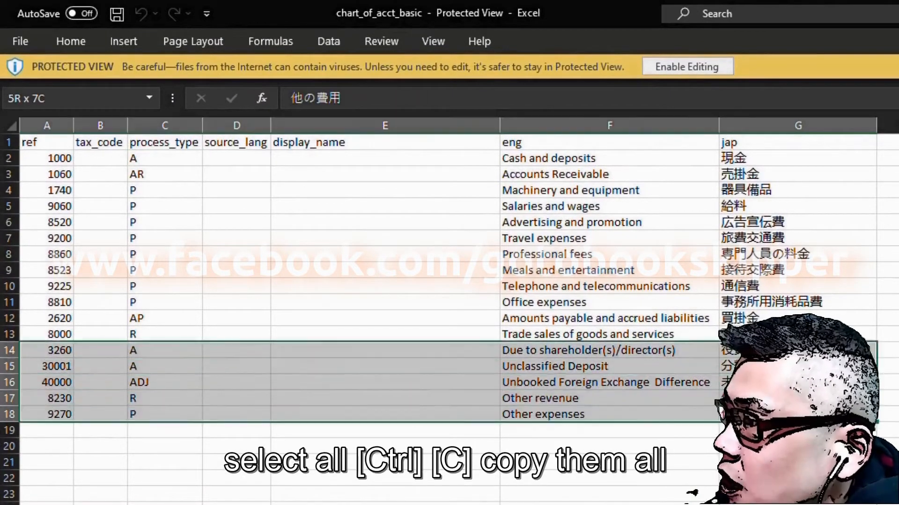
pyautogui.hotkey('shift', 'Up')
pyautogui.hotkey('shift', 'Up')
pyautogui.hotkey('shift', 'Up')
pyautogui.hotkey('shift', 'Up')
pyautogui.hotkey('shift', 'Up')
pyautogui.hotkey('shift', 'Up')
pyautogui.hotkey('shift', 'Up')
pyautogui.hotkey('shift', 'Up')
pyautogui.hotkey('shift', 'Up')
pyautogui.hotkey('shift', 'Up')
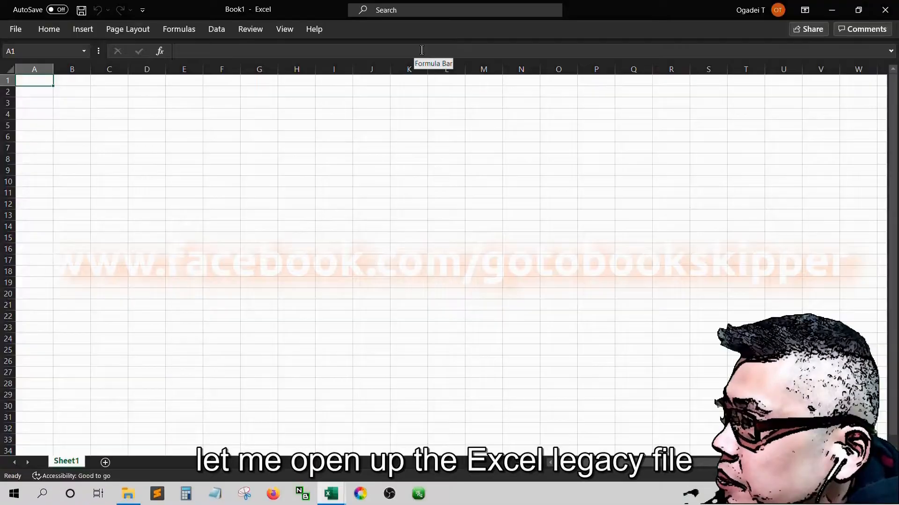
# Open the excel_2016_legacy_20201128 workbook and add a new blank sheet after the expense sheet.
pyautogui.hotkey('ctrl', 'o')
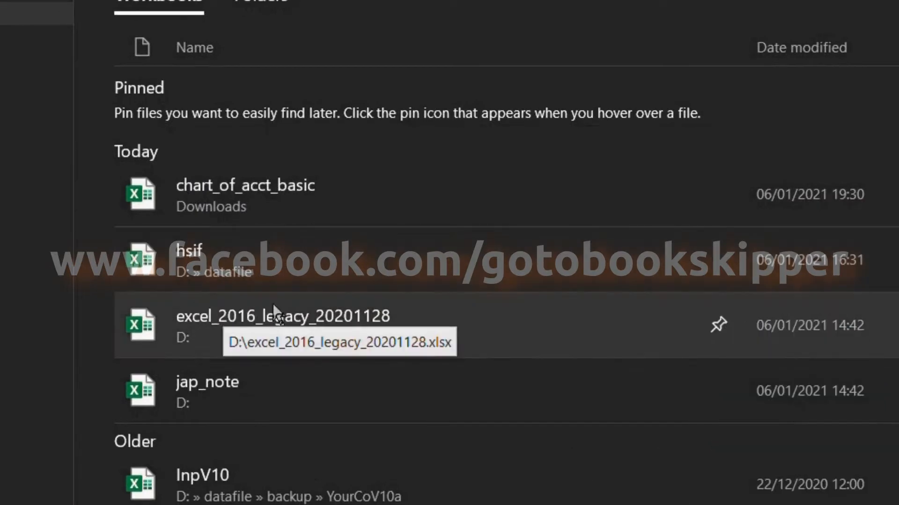
pyautogui.click(300, 323)
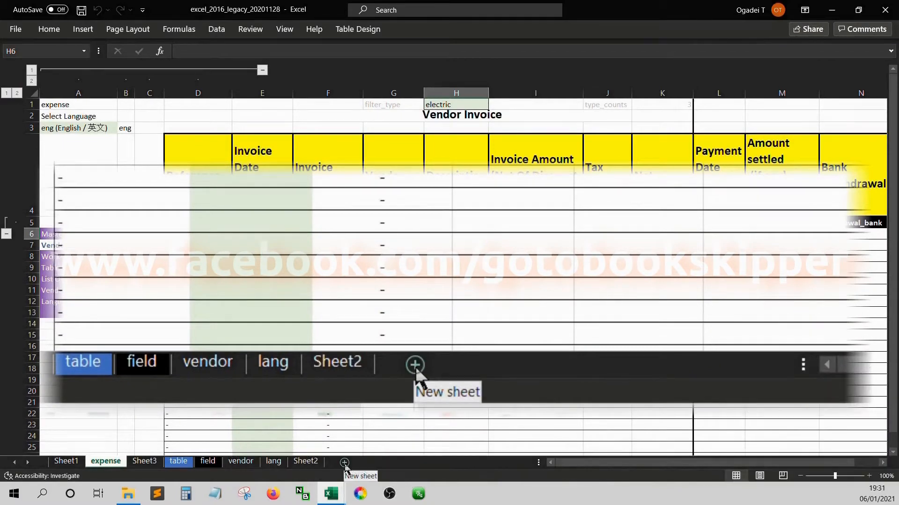
pyautogui.click(345, 462)
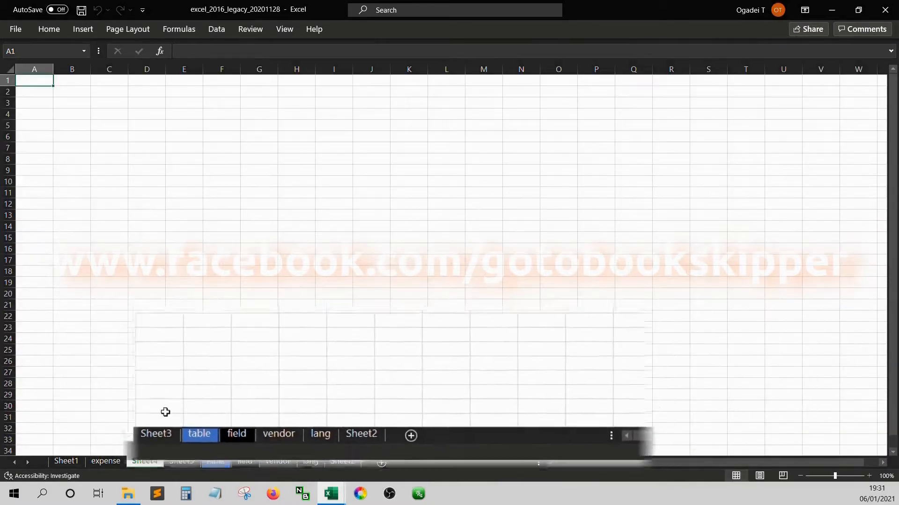
# Paste the copied chart of accounts as unformatted Text into the new sheet, starting at cell D7.
pyautogui.press('Down')
pyautogui.press('Down')
pyautogui.press('Down')
pyautogui.press('Right')
pyautogui.press('Right')
pyautogui.press('Right')
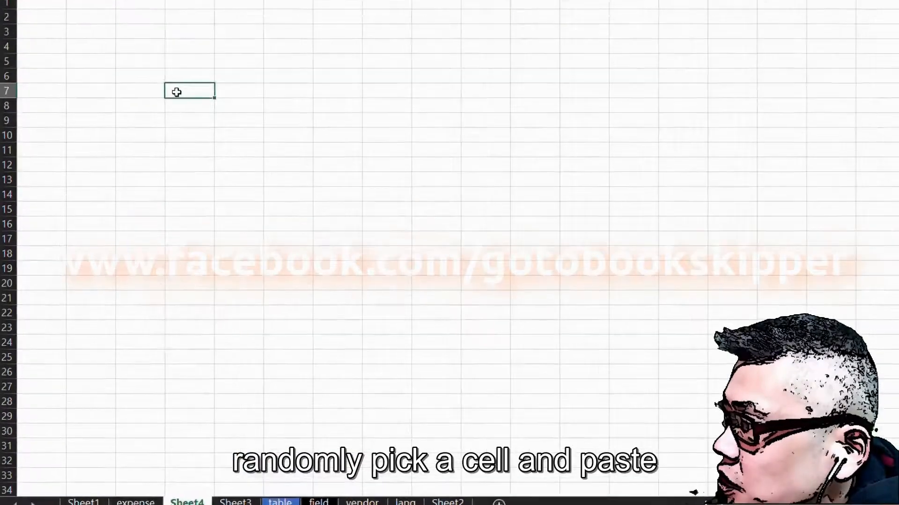
pyautogui.rightClick(138, 146)
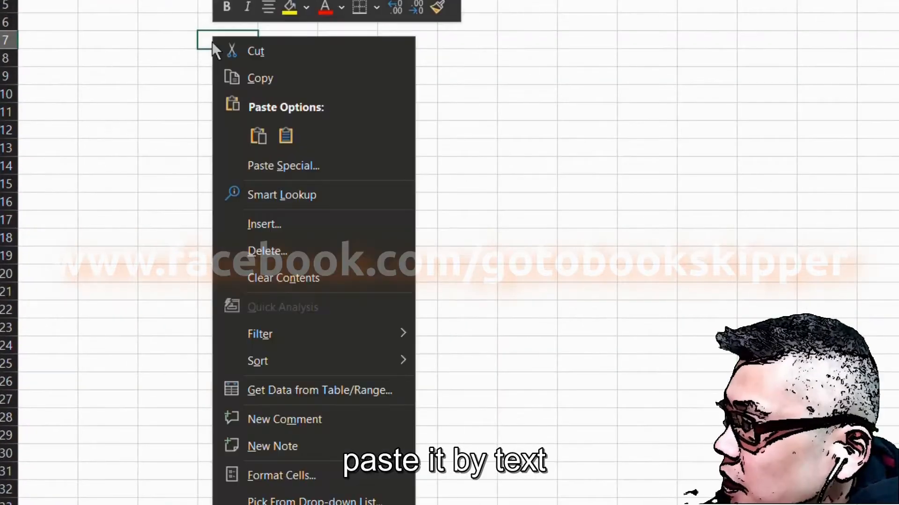
pyautogui.click(289, 168)
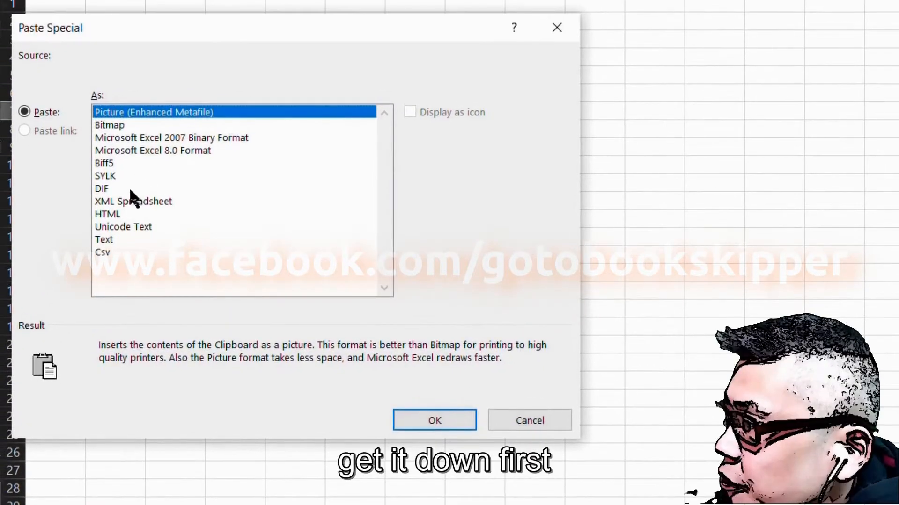
pyautogui.click(101, 239)
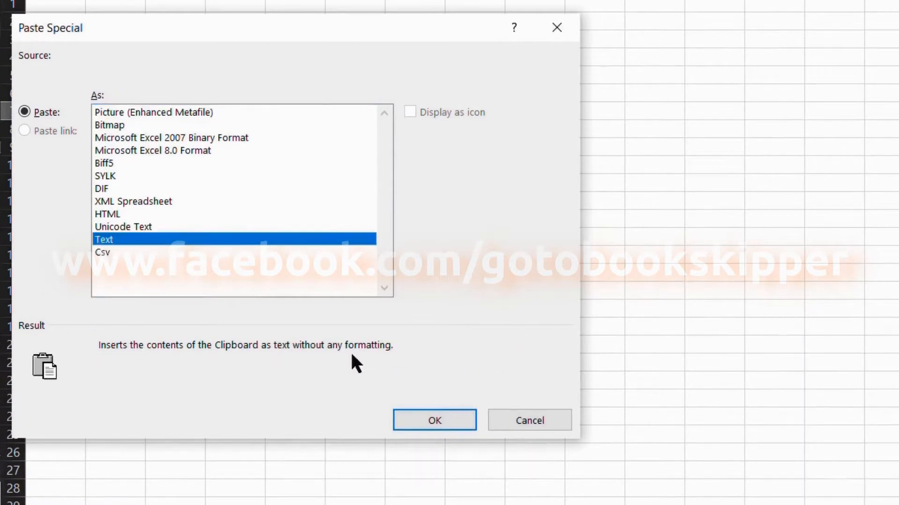
pyautogui.click(434, 428)
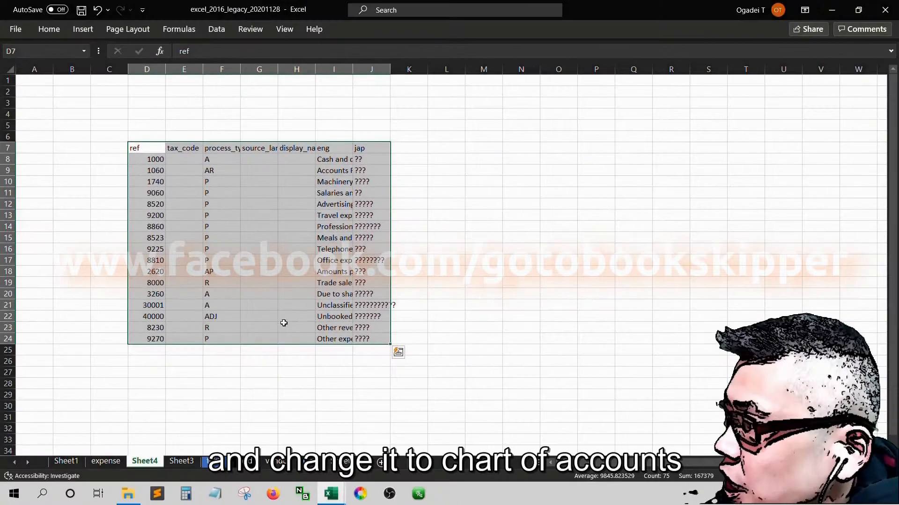
# Rename the new sheet as chartOfAcct.
pyautogui.click(187, 134)
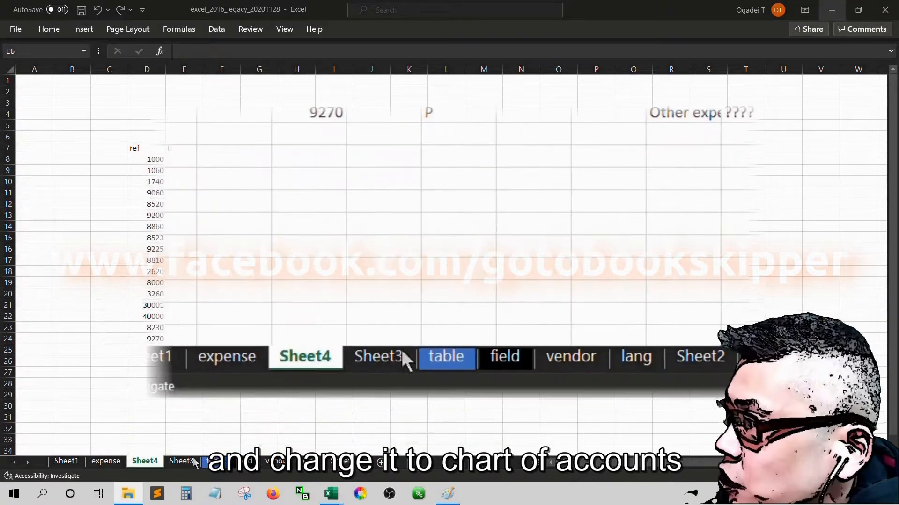
pyautogui.doubleClick(151, 462)
pyautogui.write('ch')
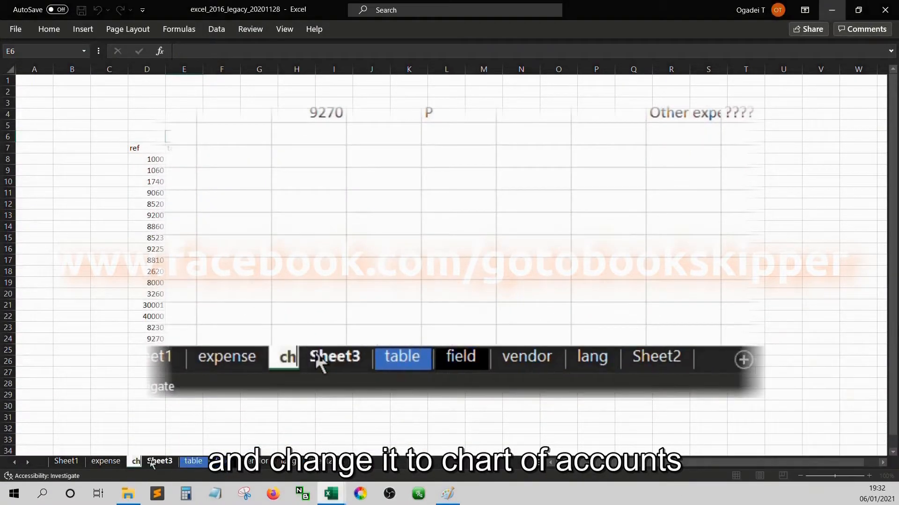
pyautogui.write('artOfAcct')
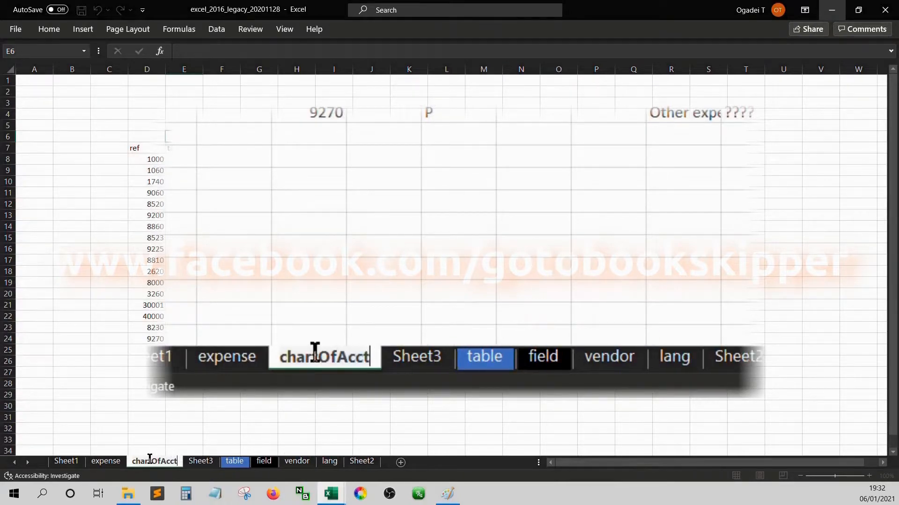
pyautogui.press('Return')
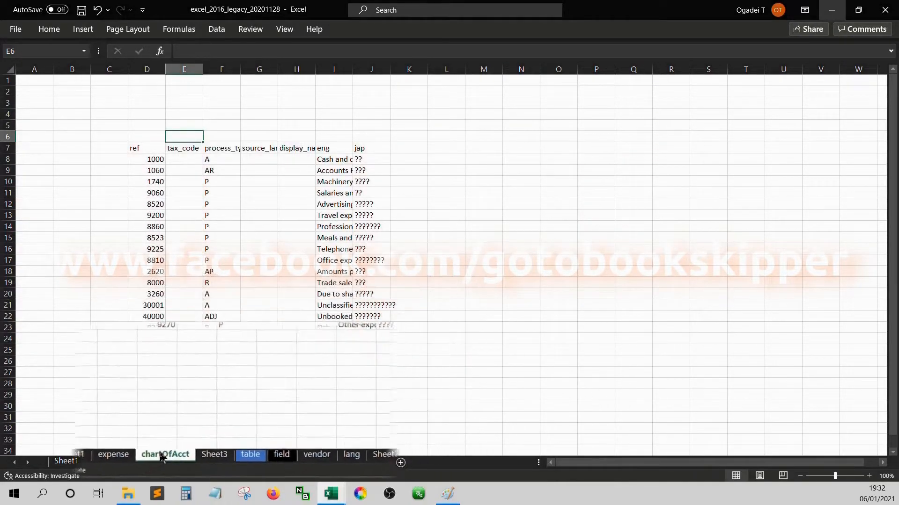
# Copy the Table Summary title formula in cell F2 of the table sheet.
pyautogui.click(235, 461)
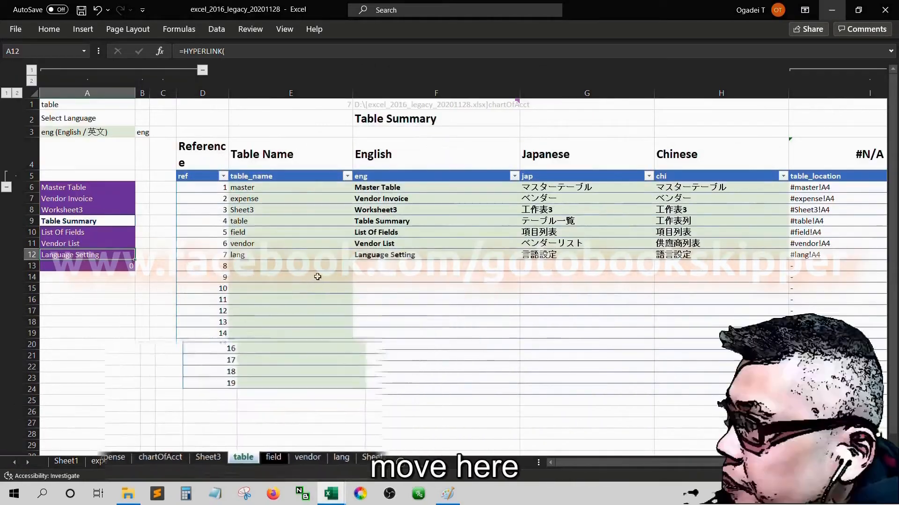
pyautogui.click(188, 120)
pyautogui.hotkey('ctrl', 'Home')
pyautogui.hotkey('ctrl', 'Right')
pyautogui.press('Right')
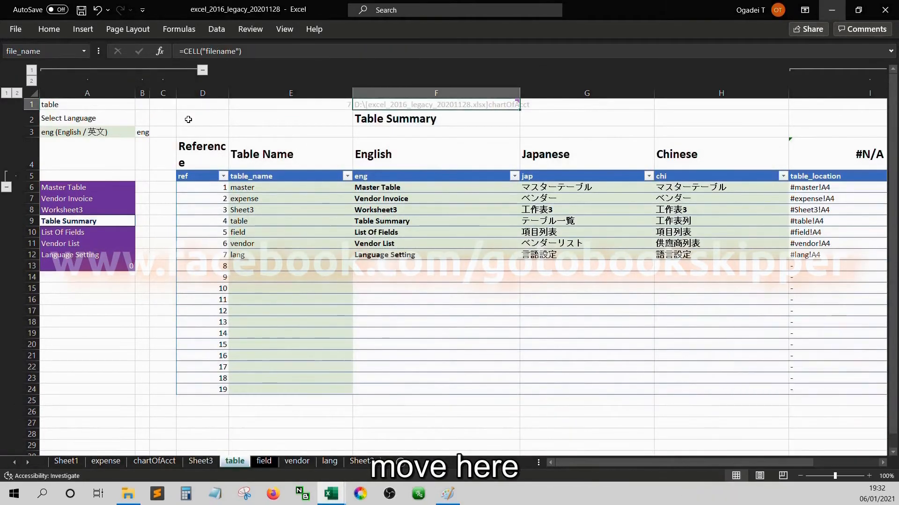
pyautogui.press('Down')
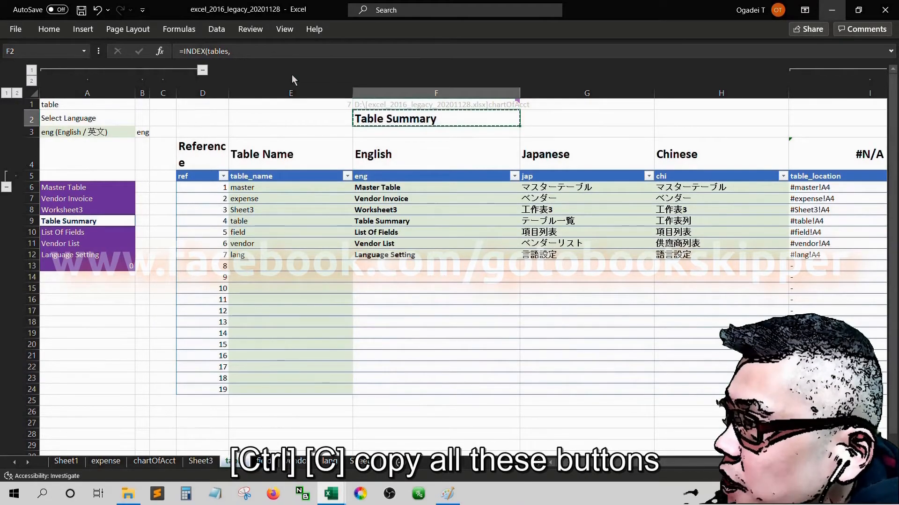
pyautogui.hotkey('ctrl', 'c')
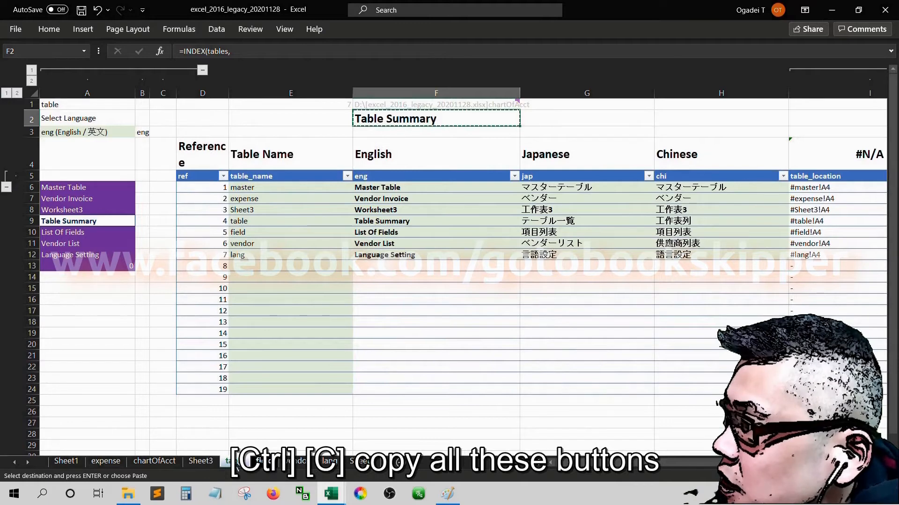
# Paste the copied title formula into cell F2 of the chartOfAcct sheet.
pyautogui.click(167, 464)
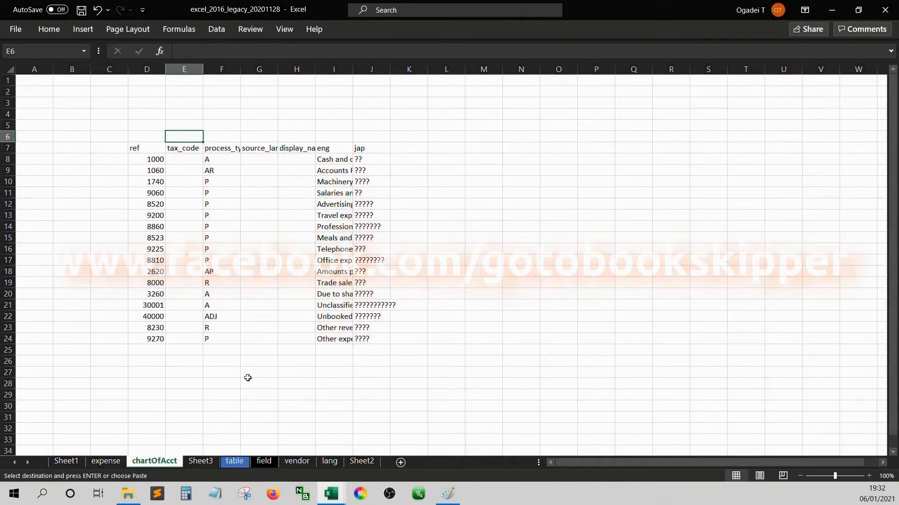
pyautogui.click(228, 90)
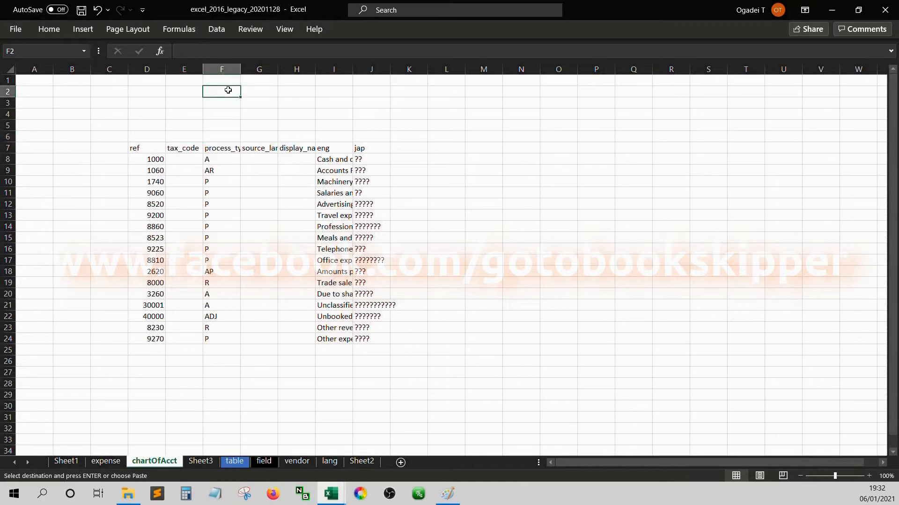
pyautogui.hotkey('ctrl', 'v')
pyautogui.press('Left')
pyautogui.press('Left')
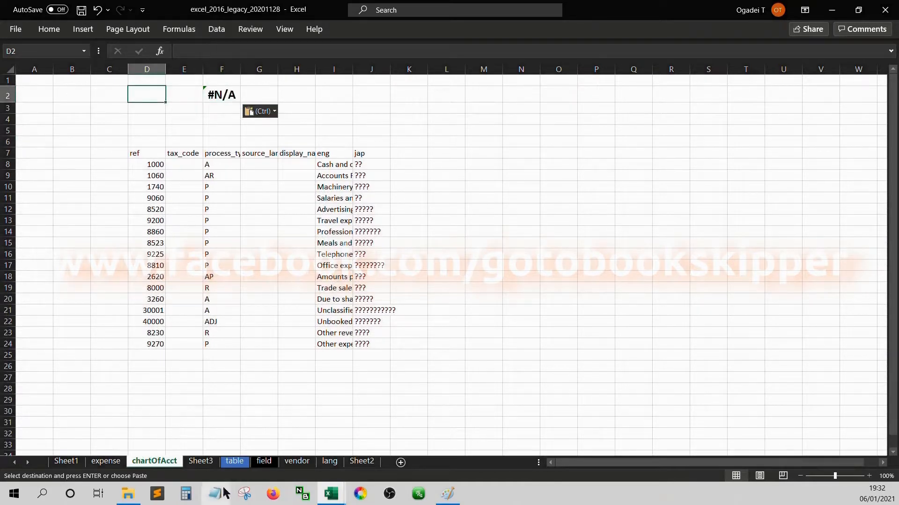
# Copy the language selector and navigation links in range A1:B14 of the table sheet.
pyautogui.click(234, 462)
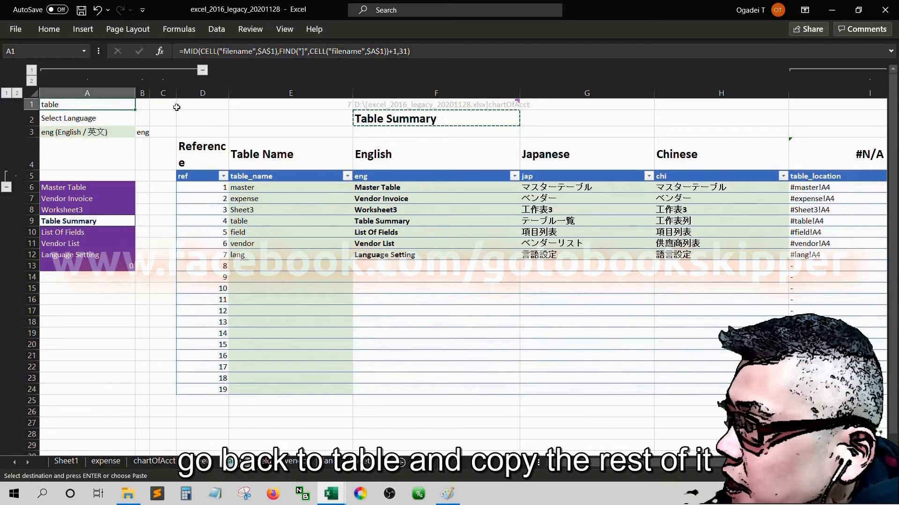
pyautogui.hotkey('shift', 'Right')
pyautogui.hotkey('shift', 'Down')
pyautogui.hotkey('shift', 'Down')
pyautogui.hotkey('shift', 'Down')
pyautogui.hotkey('shift', 'Down')
pyautogui.hotkey('shift', 'Down')
pyautogui.hotkey('shift', 'Down')
pyautogui.hotkey('shift', 'Down')
pyautogui.hotkey('shift', 'Down')
pyautogui.hotkey('shift', 'Down')
pyautogui.hotkey('shift', 'Down')
pyautogui.hotkey('shift', 'Down')
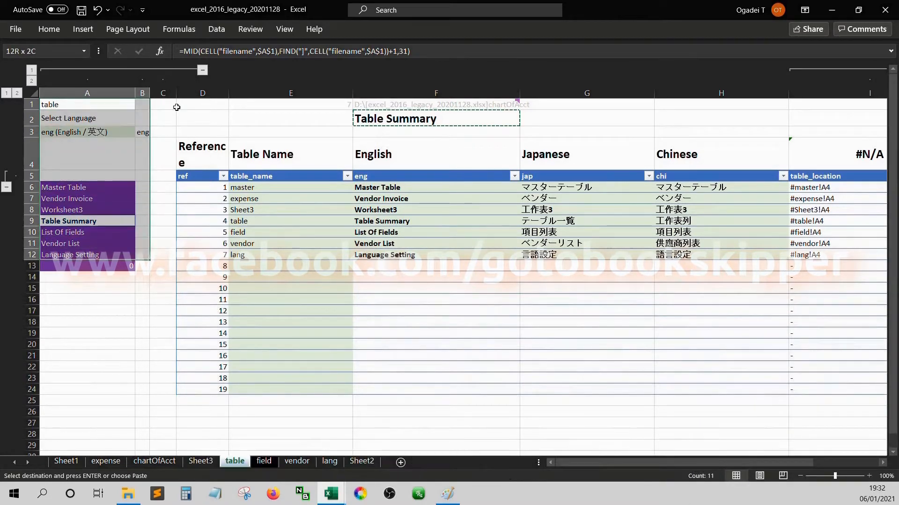
pyautogui.hotkey('shift', 'Down')
pyautogui.hotkey('shift', 'Down')
pyautogui.hotkey('ctrl', 'c')
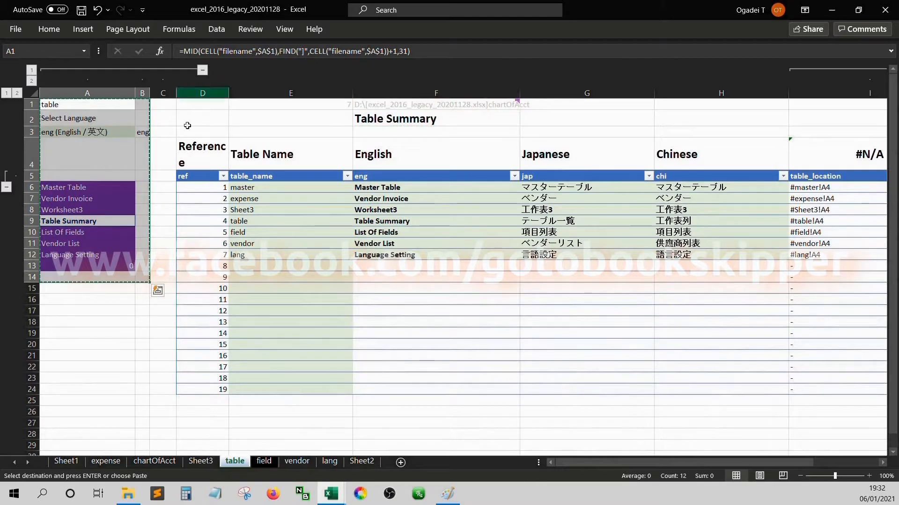
# Paste the copied language selector and navigation links into the chartOfAcct sheet, starting at cell A1.
pyautogui.click(174, 465)
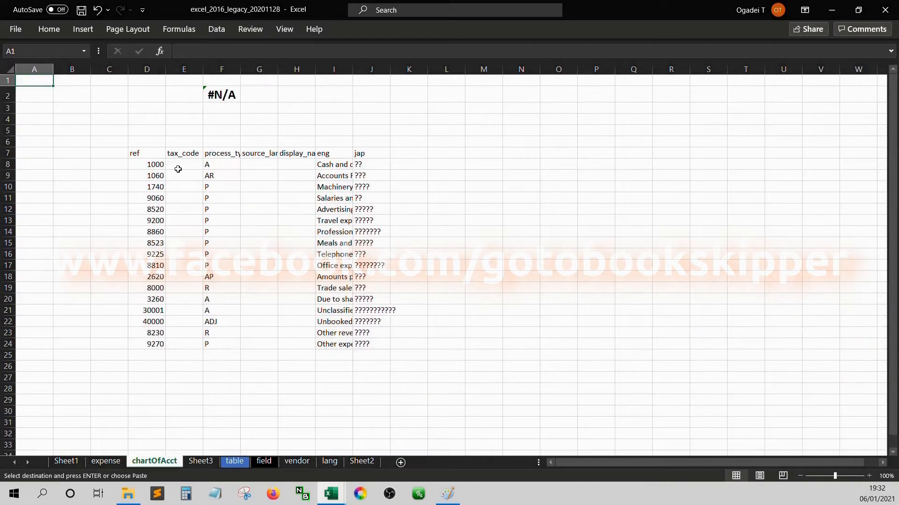
pyautogui.hotkey('ctrl', 'v')
pyautogui.press('Down')
pyautogui.press('Down')
pyautogui.press('Right')
pyautogui.press('Right')
pyautogui.press('Right')
pyautogui.press('Right')
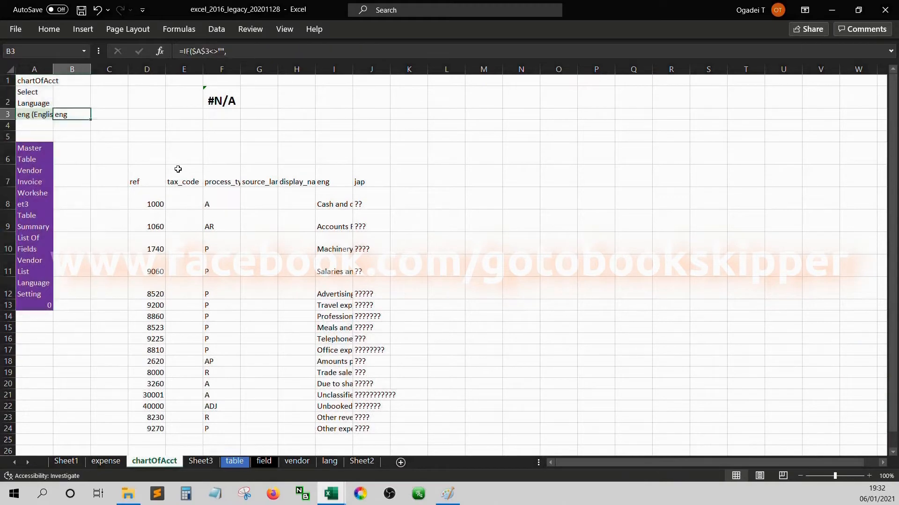
# Examine the full title formula in cell F2 of the chartOfAcct sheet to see which table lookup it relies on.
pyautogui.press('Left')
pyautogui.press('Up')
pyautogui.press('Right')
pyautogui.press('Right')
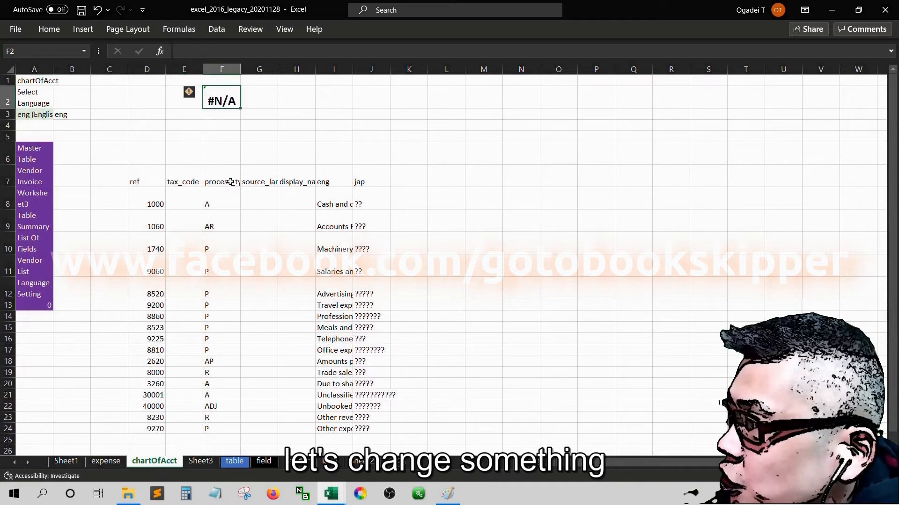
pyautogui.moveTo(302, 58); pyautogui.dragTo(356, 94)
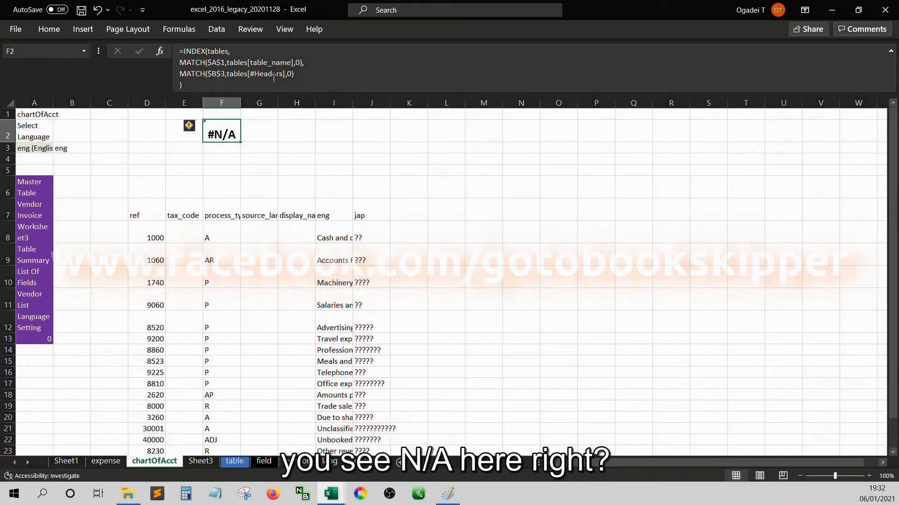
pyautogui.click(252, 84)
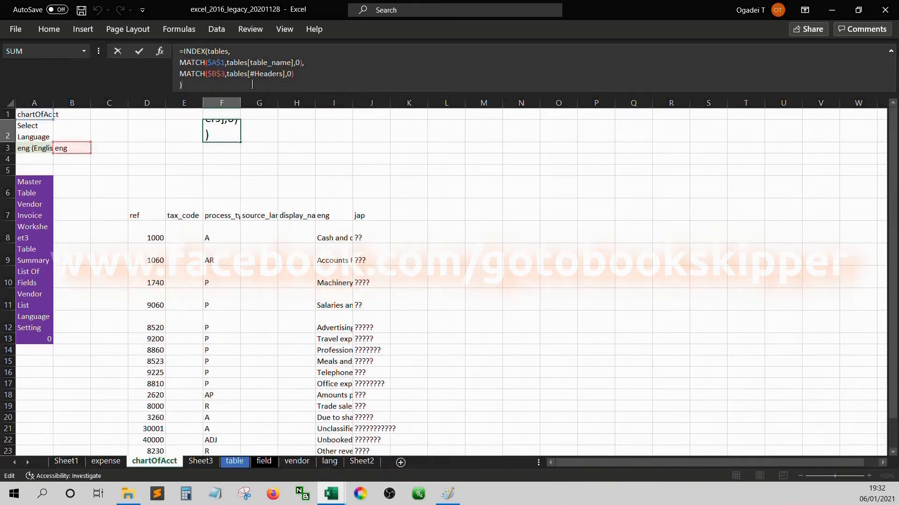
pyautogui.press('Escape')
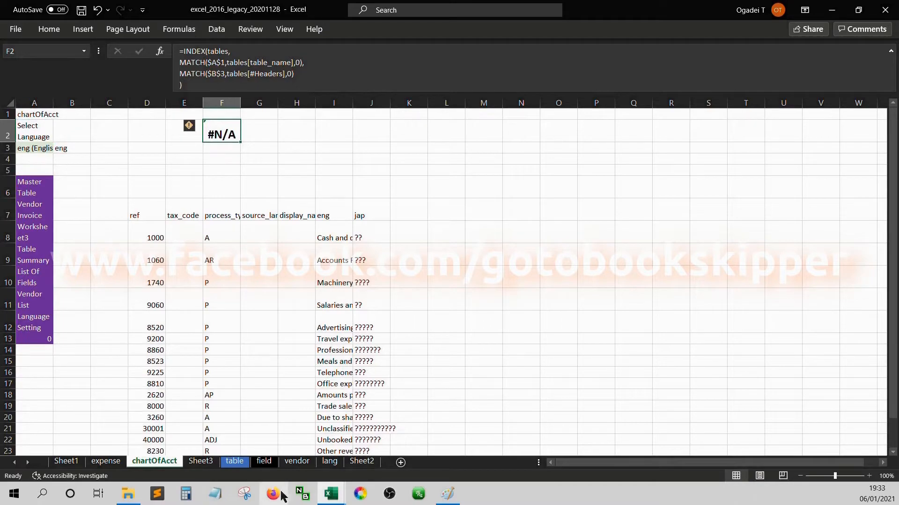
# Register the new sheet in row 8 of the Table Summary with table name chartOfAcct and English description "Chart Of Accounts".
pyautogui.click(242, 464)
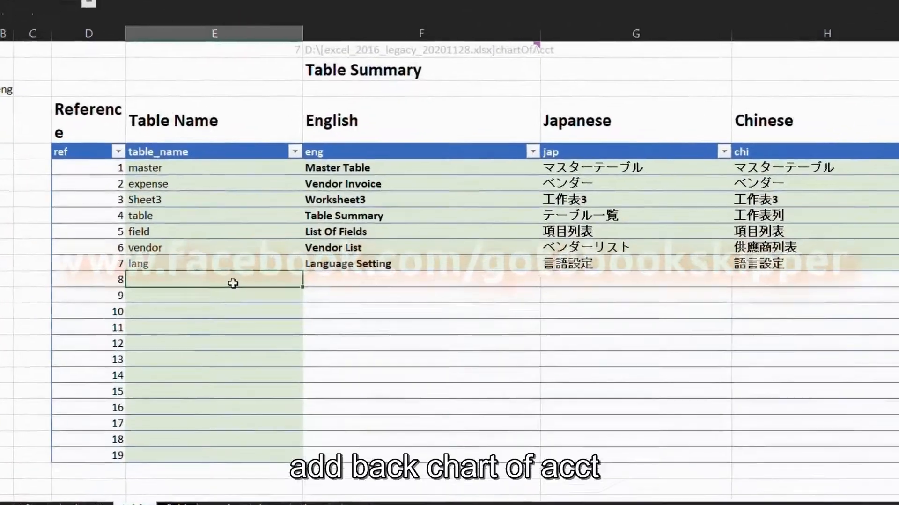
pyautogui.click(304, 302)
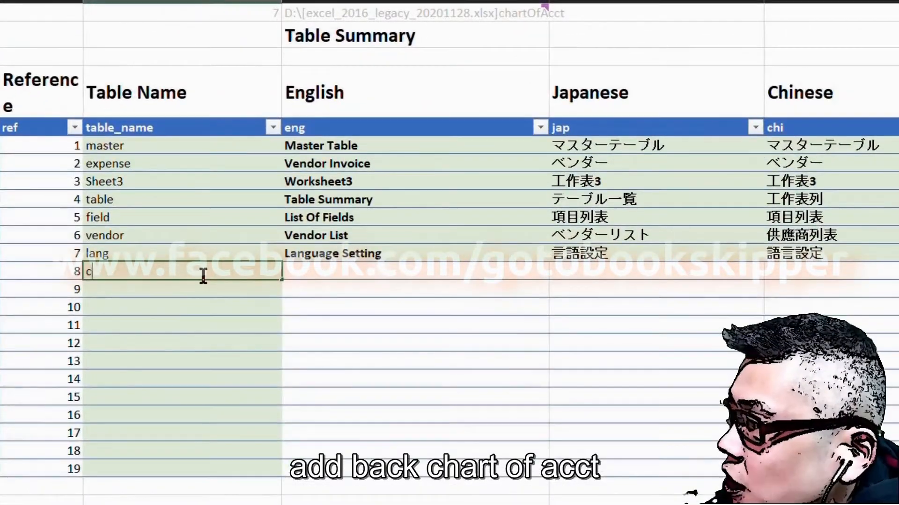
pyautogui.write('chartOfAcct')
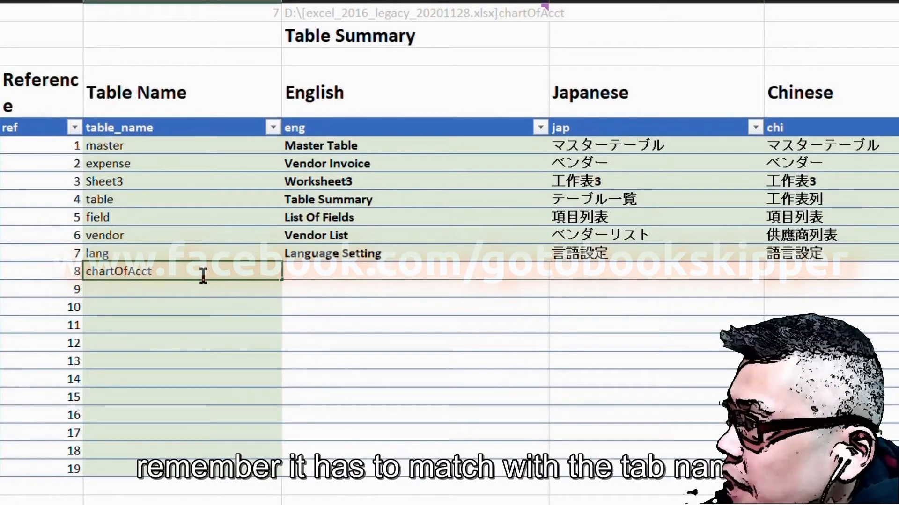
pyautogui.press('Tab')
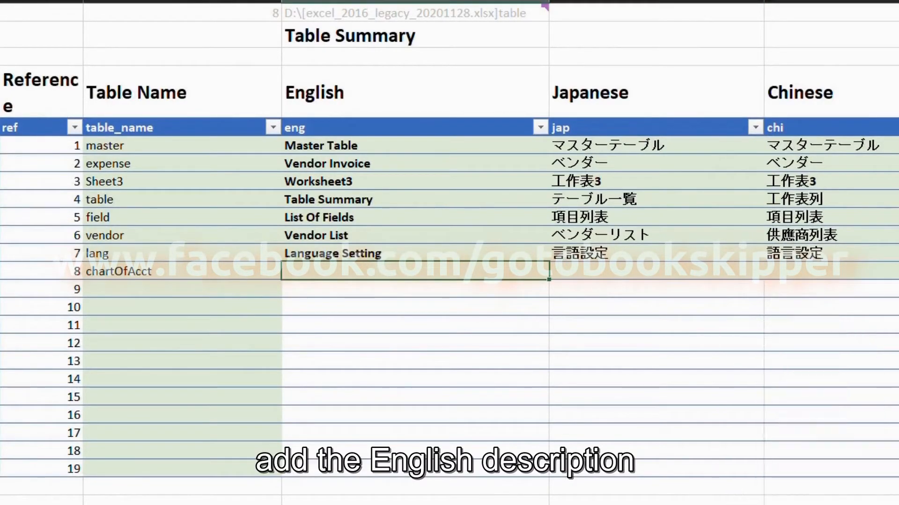
pyautogui.write('Char')
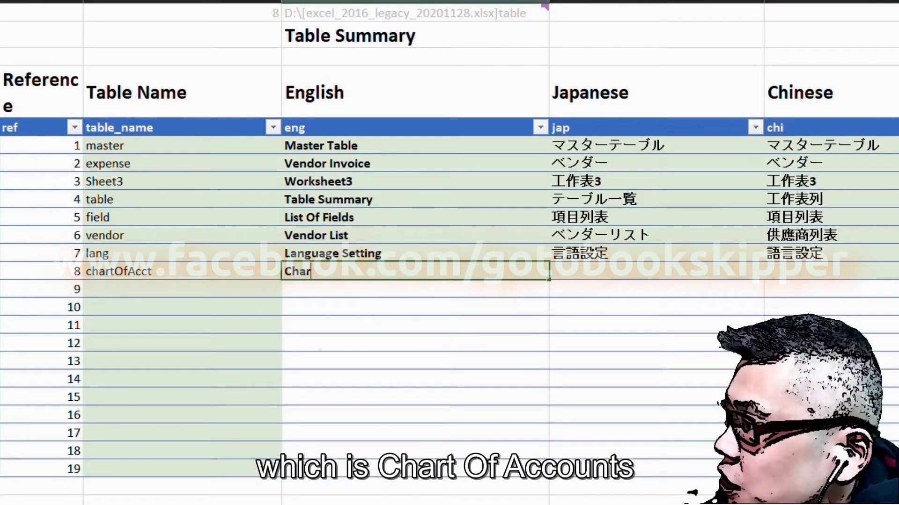
pyautogui.write('t Of Acc')
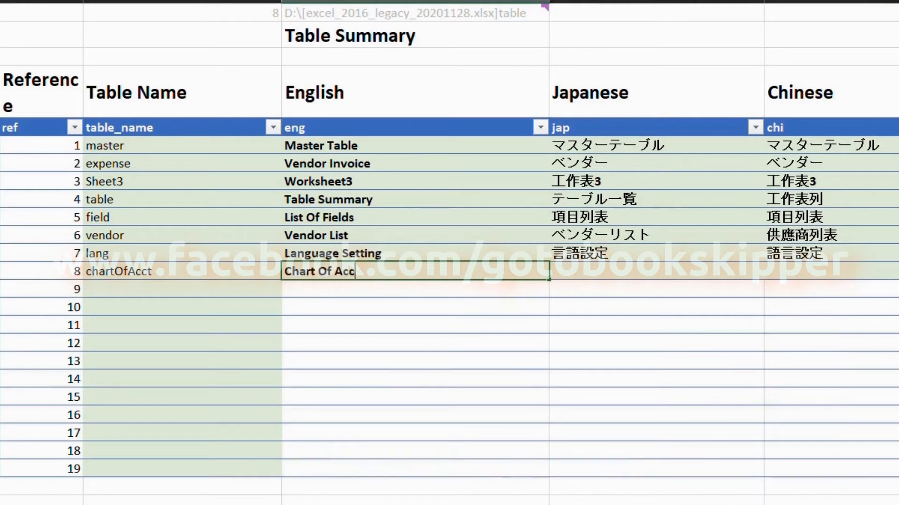
pyautogui.write('ounts')
pyautogui.press('Tab')
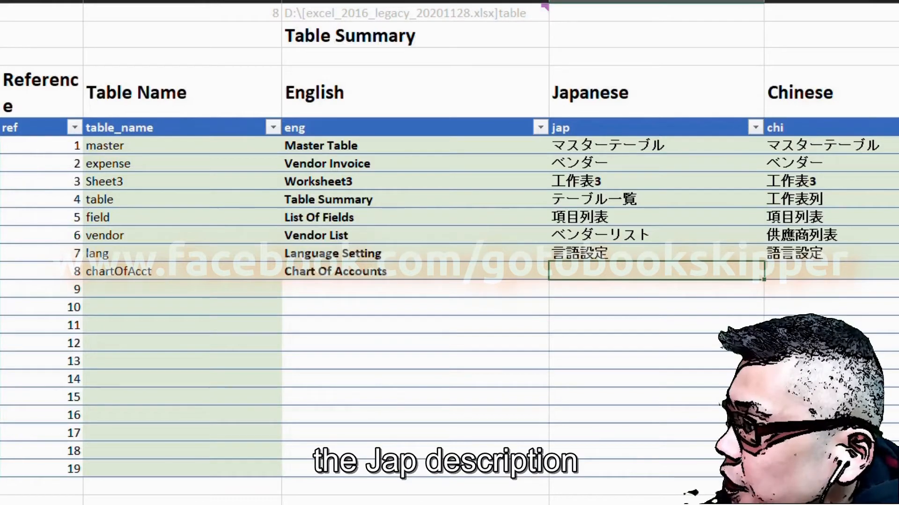
# Enter the chartOfAcct row's Japanese description 勘定科目一覧 and Chinese description 會計科目表.
pyautogui.write('kanjoukamoku')
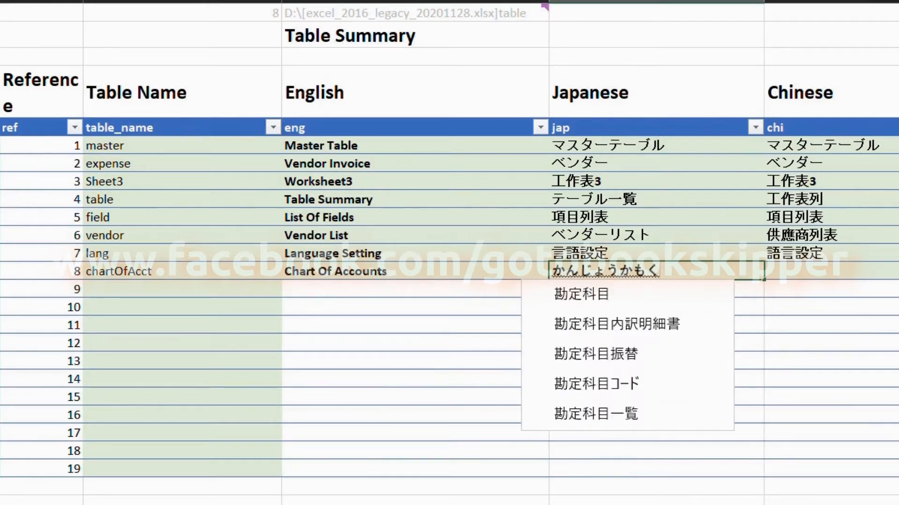
pyautogui.write('ichiranpy')
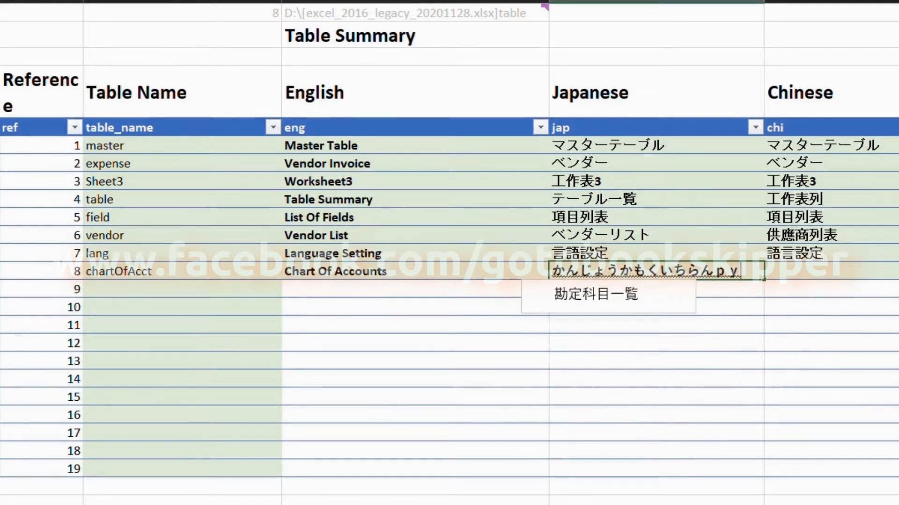
pyautogui.press('Tab')
pyautogui.press('Return')
pyautogui.press('Tab')
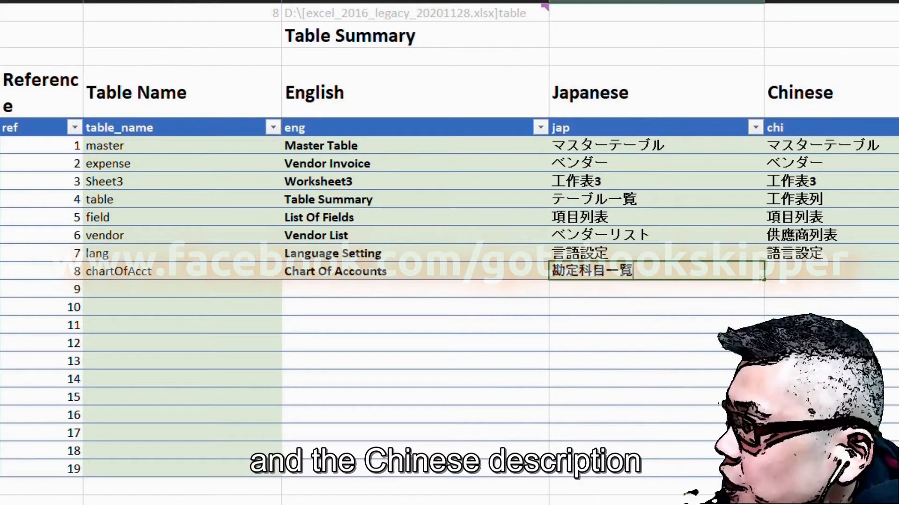
pyautogui.write('k')
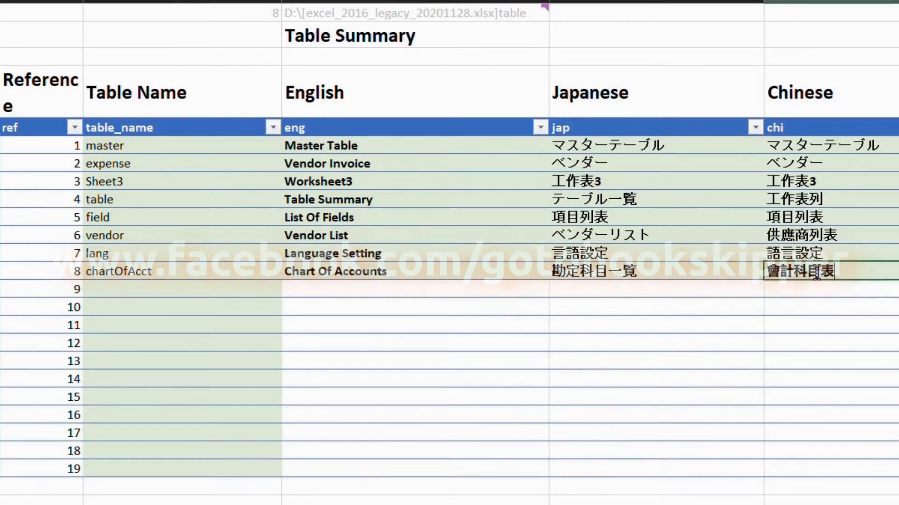
pyautogui.press('Return')
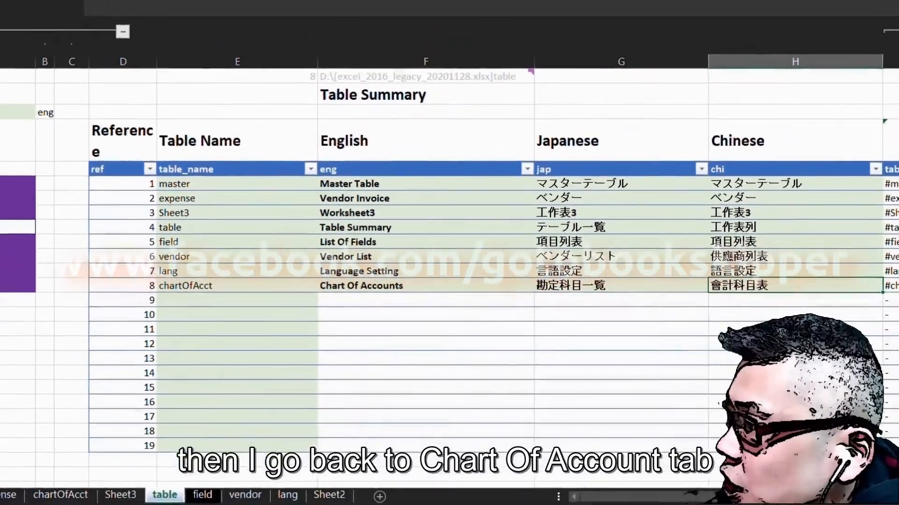
# Go back to the chartOfAcct sheet through the Chart Of Accounts navigation link.
pyautogui.click(83, 303)
pyautogui.click(44, 304)
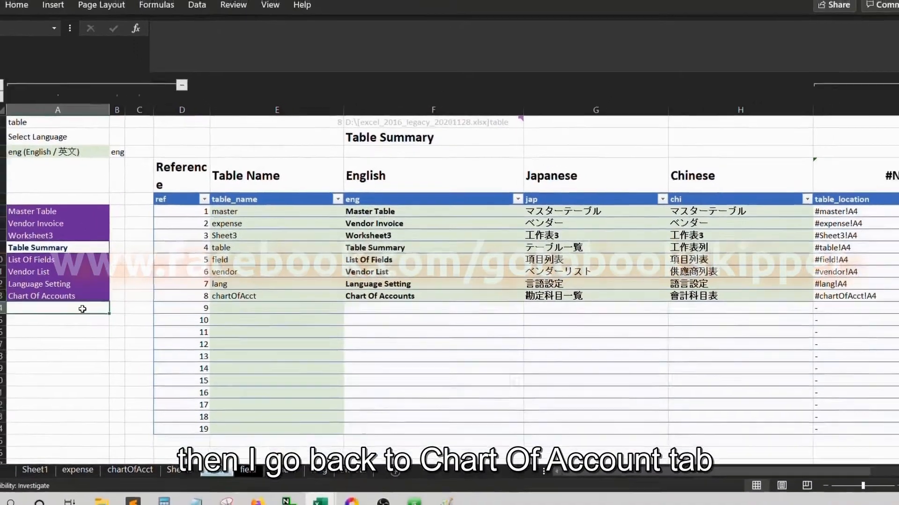
pyautogui.click(5, 291)
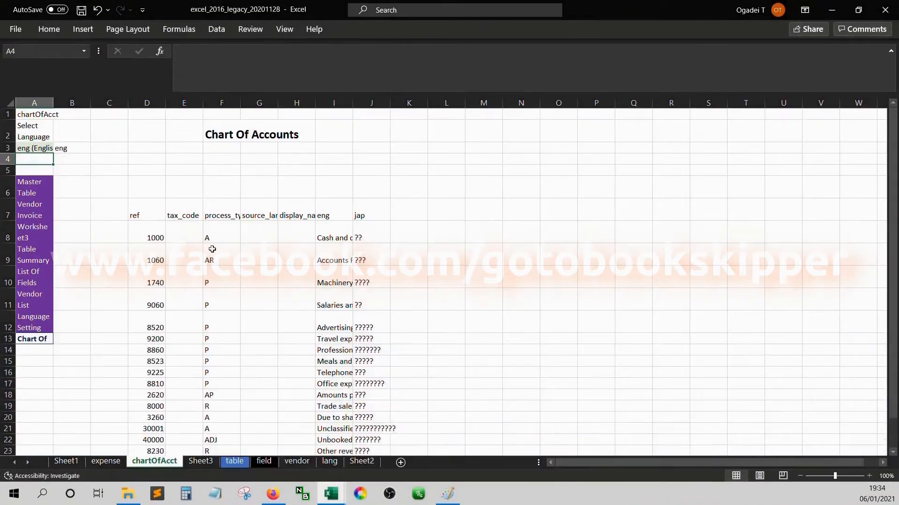
# Autofit column A of the chartOfAcct sheet to the width of its navigation links.
pyautogui.click(222, 158)
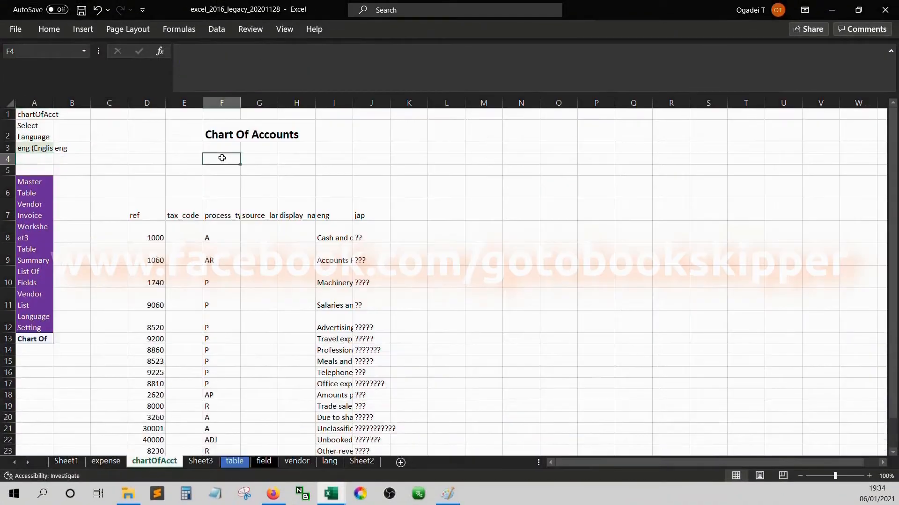
pyautogui.press('Left')
pyautogui.press('Left')
pyautogui.press('Left')
pyautogui.press('Left')
pyautogui.doubleClick(53, 103)
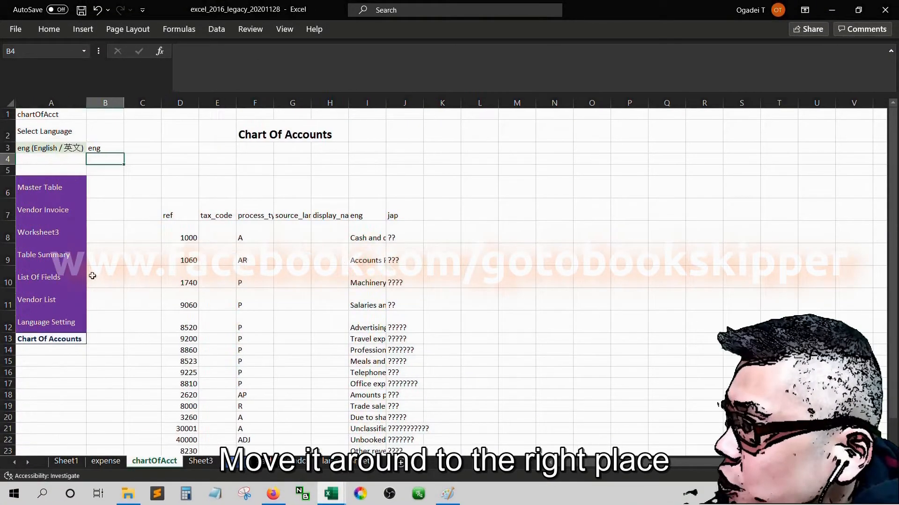
# Cut the whole account data block, including its header row, and paste it starting at cell D6.
pyautogui.press('Right')
pyautogui.press('Right')
pyautogui.hotkey('ctrl', 'Down')
pyautogui.hotkey('ctrl', 'shift', 'Right')
pyautogui.hotkey('ctrl', 'shift', 'Down')
pyautogui.hotkey('ctrl', 'x')
pyautogui.hotkey('ctrl', 'Up')
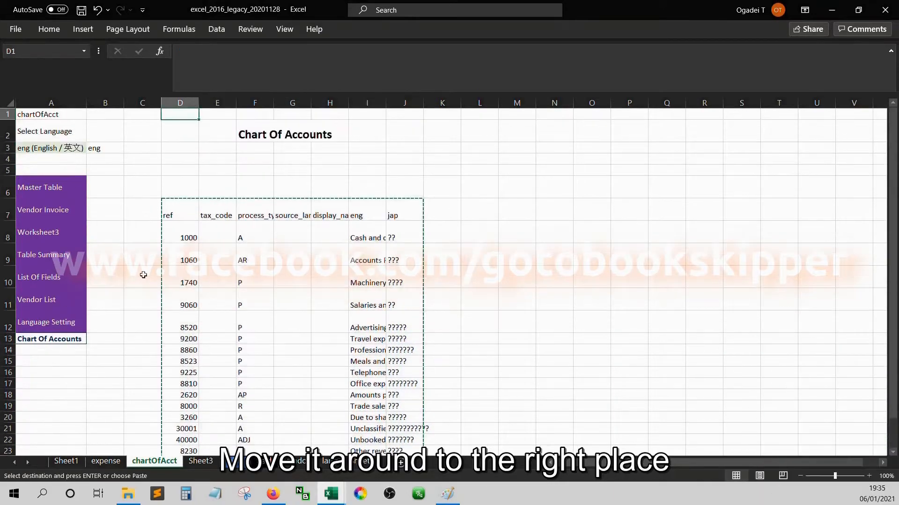
pyautogui.press('Down')
pyautogui.hotkey('ctrl', 'v')
# Move the account data block up one more row so its headers start at cell D5.
pyautogui.press('Up')
pyautogui.press('Down')
pyautogui.hotkey('ctrl', 'shift', 'Right')
pyautogui.hotkey('ctrl', 'shift', 'Down')
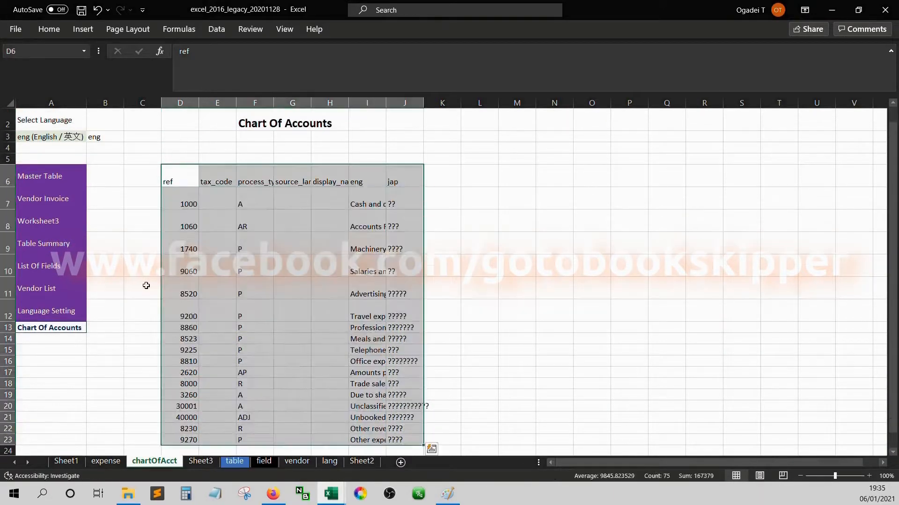
pyautogui.press('Up')
pyautogui.press('Down')
pyautogui.hotkey('ctrl', 'shift', 'Right')
pyautogui.hotkey('ctrl', 'shift', 'Down')
pyautogui.hotkey('ctrl', 'x')
pyautogui.press('Up')
pyautogui.hotkey('ctrl', 'v')
pyautogui.press('Up')
pyautogui.press('Down')
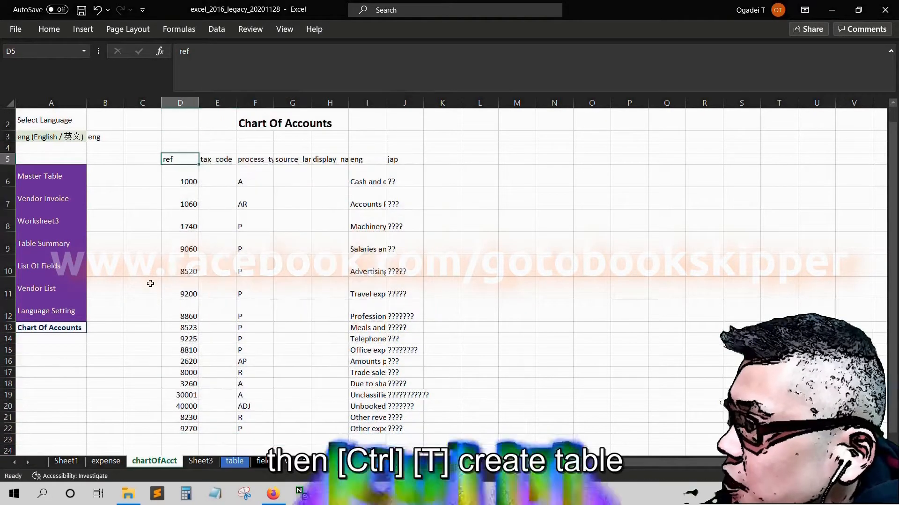
# Convert the account data in range D5:J22 into a table with headers.
pyautogui.hotkey('ctrl', 'shift', 'Right')
pyautogui.hotkey('ctrl', 'shift', 'Down')
pyautogui.hotkey('ctrl', 't')
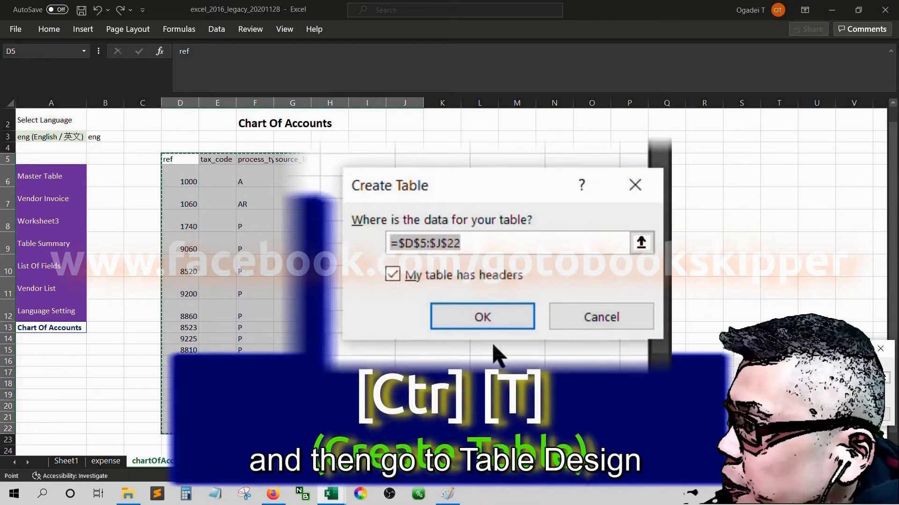
pyautogui.click(442, 324)
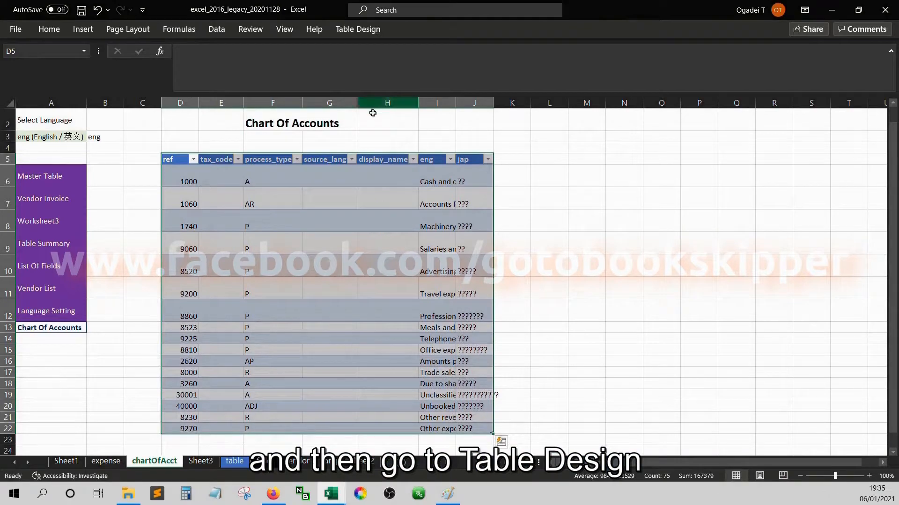
# Apply the light table style with a black header row to the new accounts table.
pyautogui.click(329, 177)
pyautogui.click(225, 34)
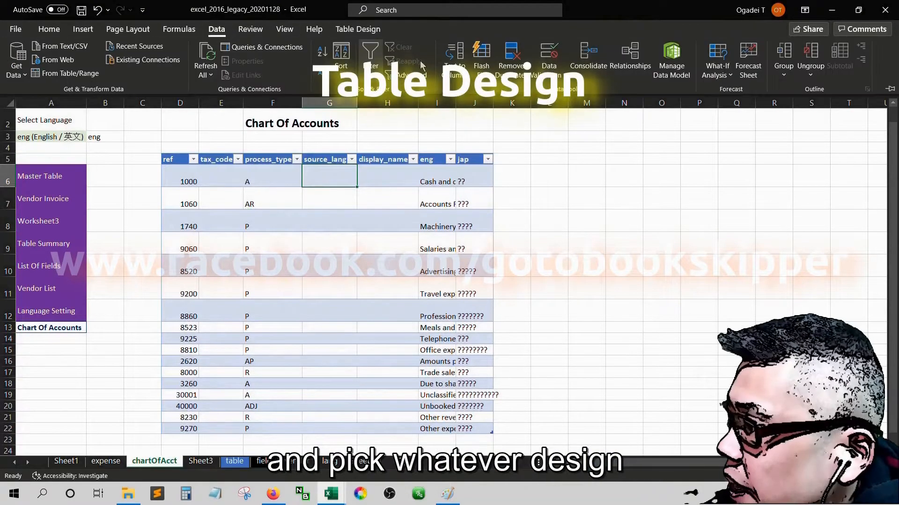
pyautogui.click(285, 31)
pyautogui.click(177, 35)
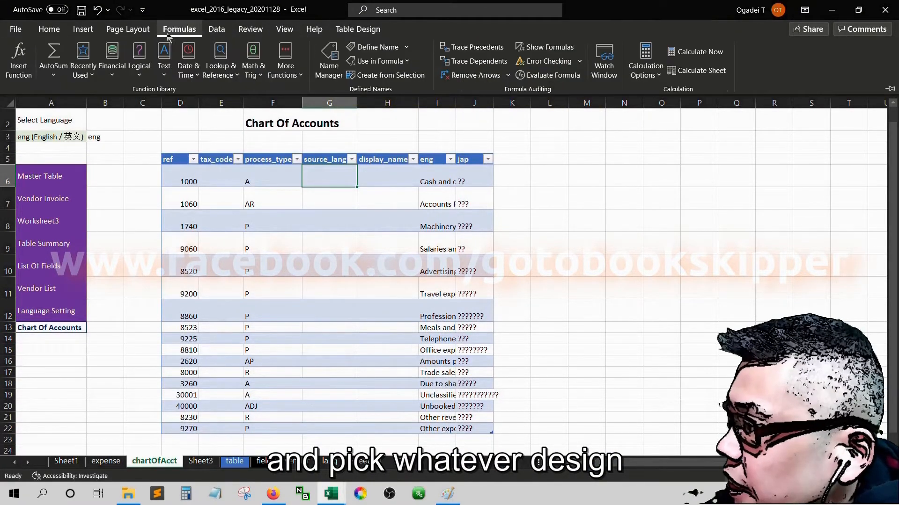
pyautogui.click(217, 31)
pyautogui.click(341, 35)
pyautogui.click(804, 76)
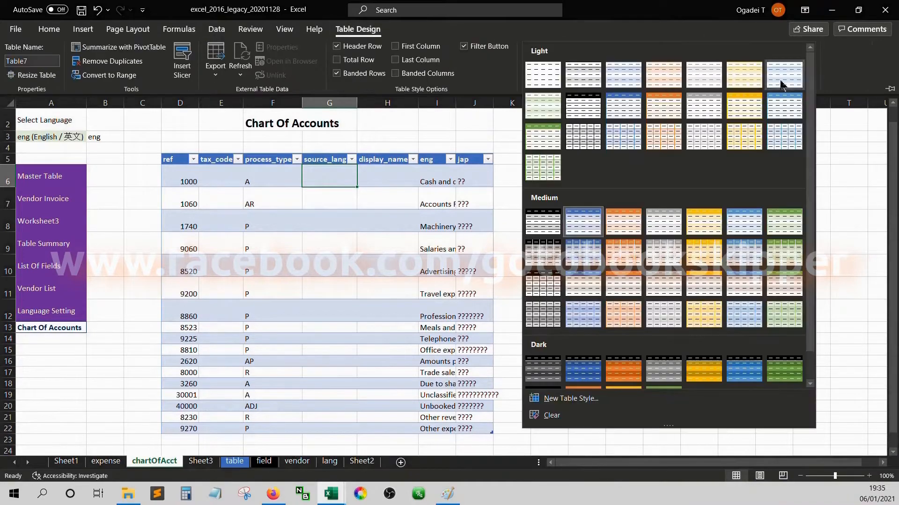
pyautogui.click(586, 113)
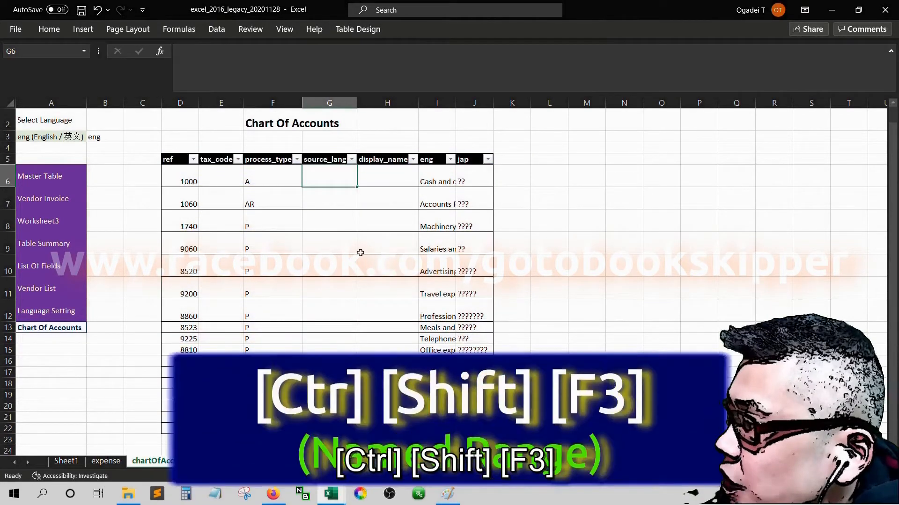
# Rename Table7 to chart_of_acct in the Name Manager.
pyautogui.hotkey('ctrl', 'F3')
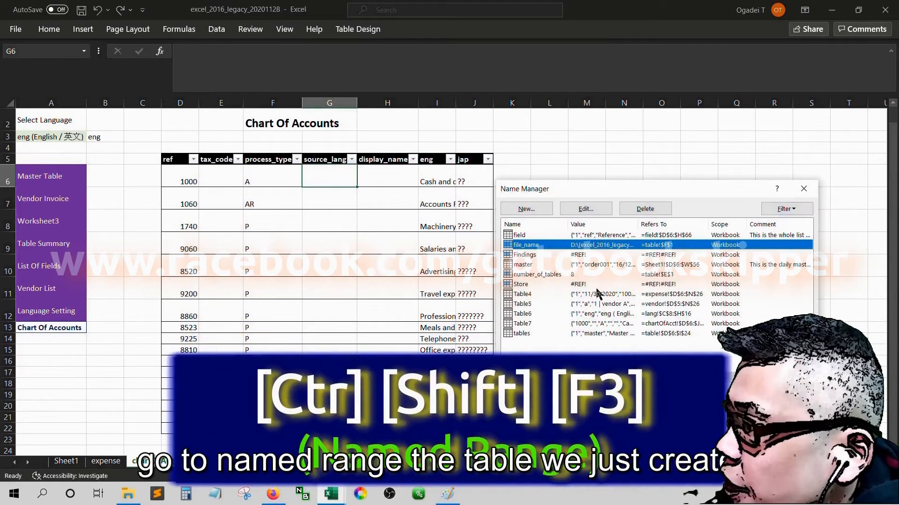
pyautogui.click(535, 326)
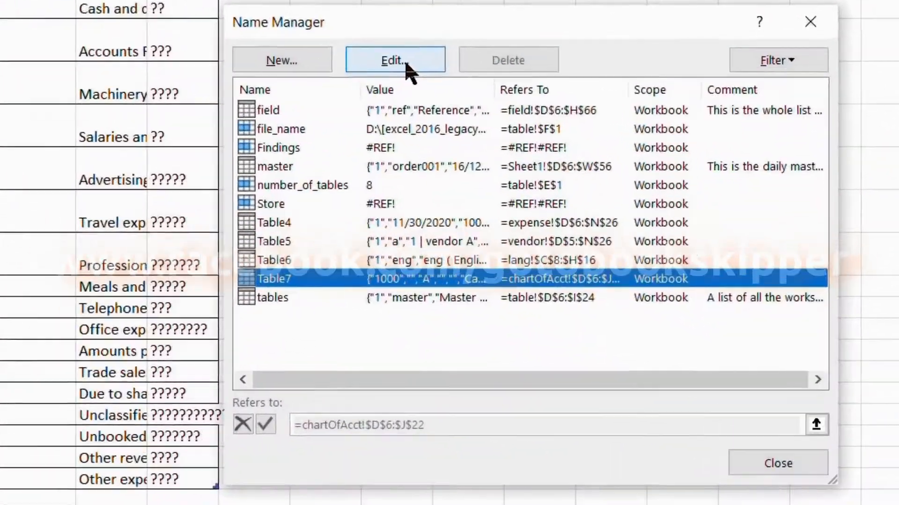
pyautogui.click(405, 67)
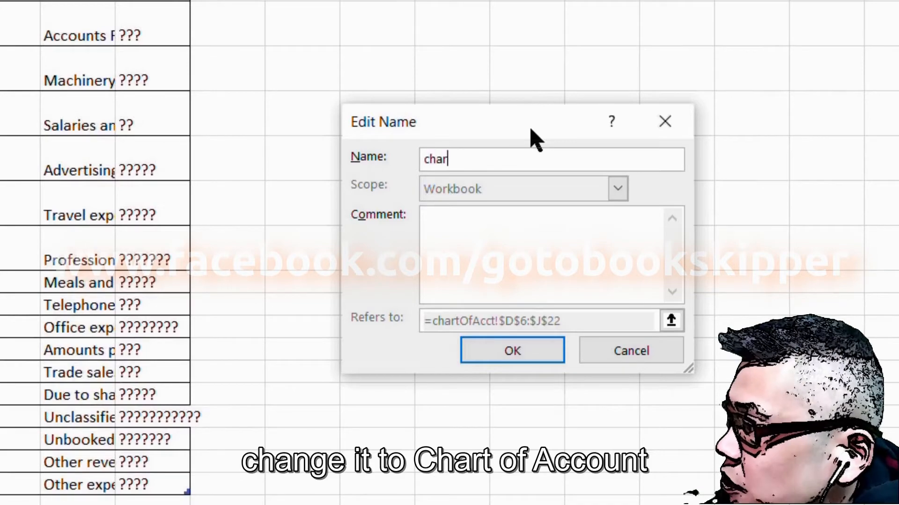
pyautogui.write('chart_of_acct')
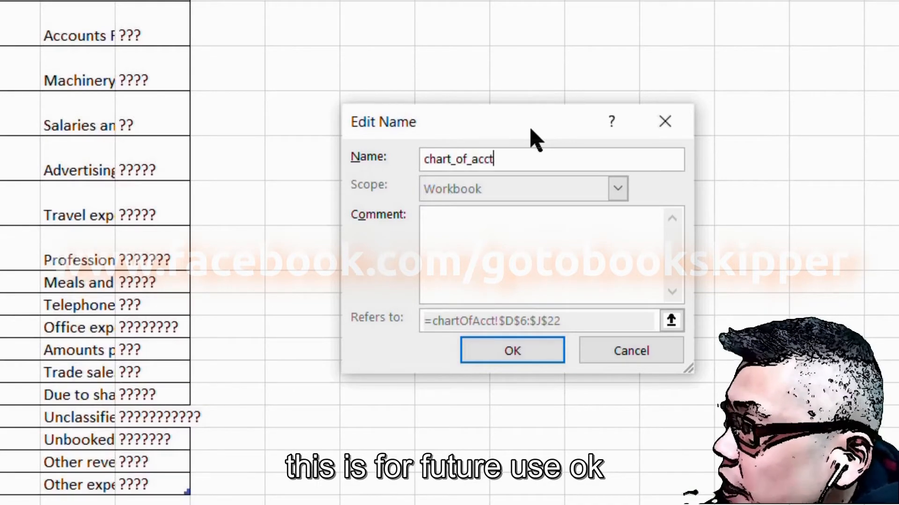
pyautogui.click(513, 352)
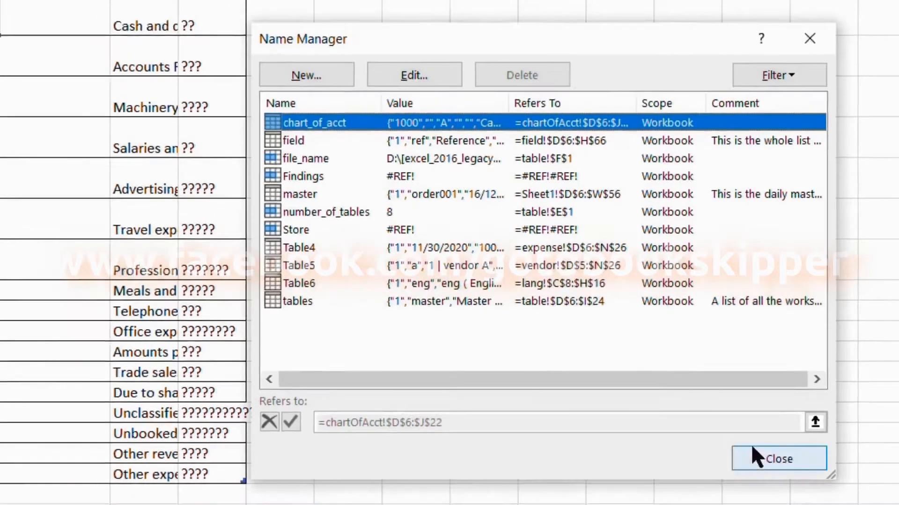
pyautogui.click(749, 459)
# Widen the eng and jap columns of the accounts table to fit their contents.
pyautogui.click(407, 141)
pyautogui.moveTo(437, 52); pyautogui.dragTo(463, 53)
pyautogui.doubleClick(393, 53)
pyautogui.click(327, 494)
pyautogui.click(260, 478)
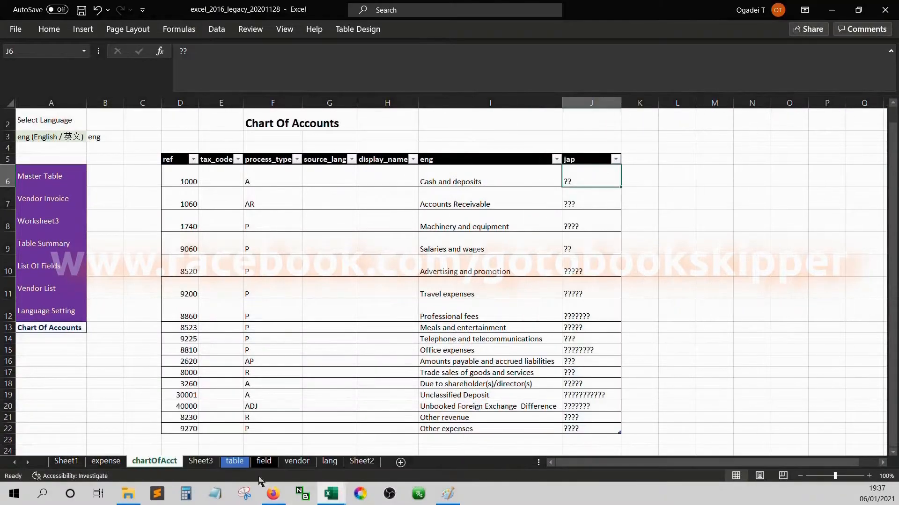
# Switch to the chart_of_acct_basic workbook, enable editing, and copy the Japanese account names in G2:G18.
pyautogui.click(325, 492)
pyautogui.click(305, 468)
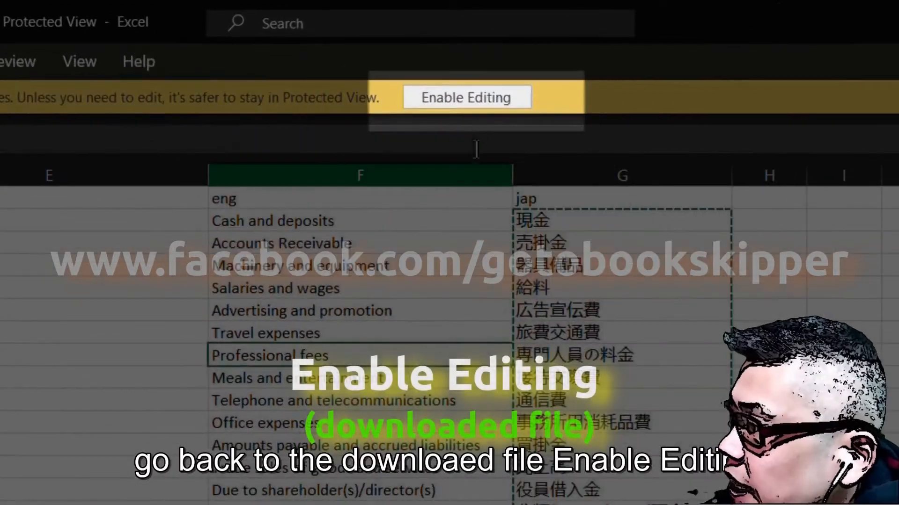
pyautogui.click(467, 99)
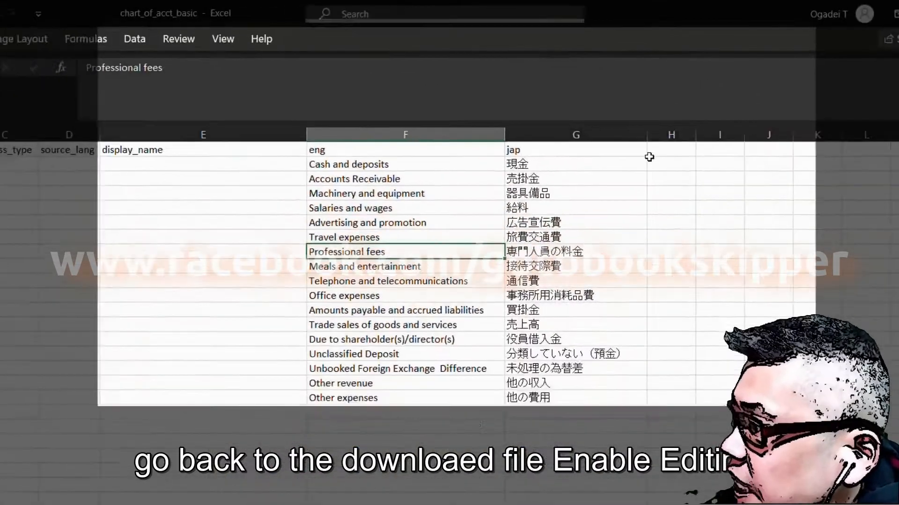
pyautogui.click(702, 232)
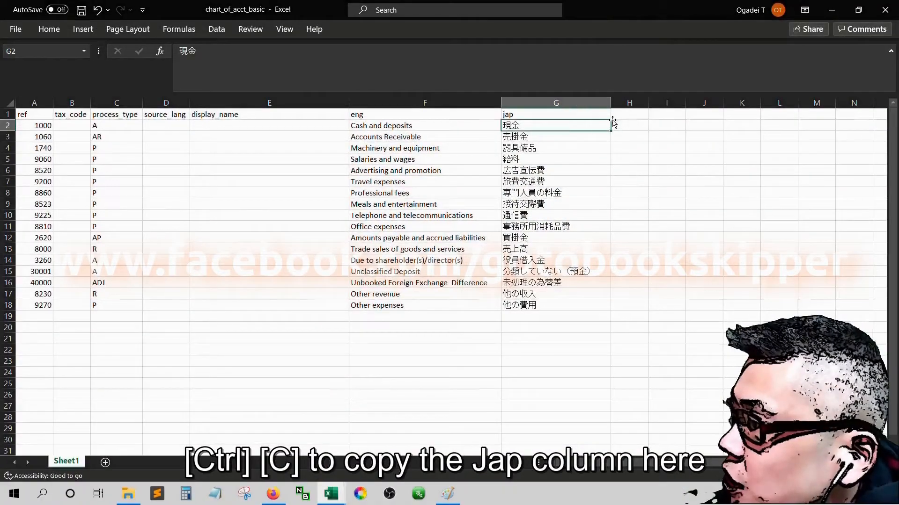
pyautogui.hotkey('shift', 'Down')
pyautogui.hotkey('ctrl', 'c')
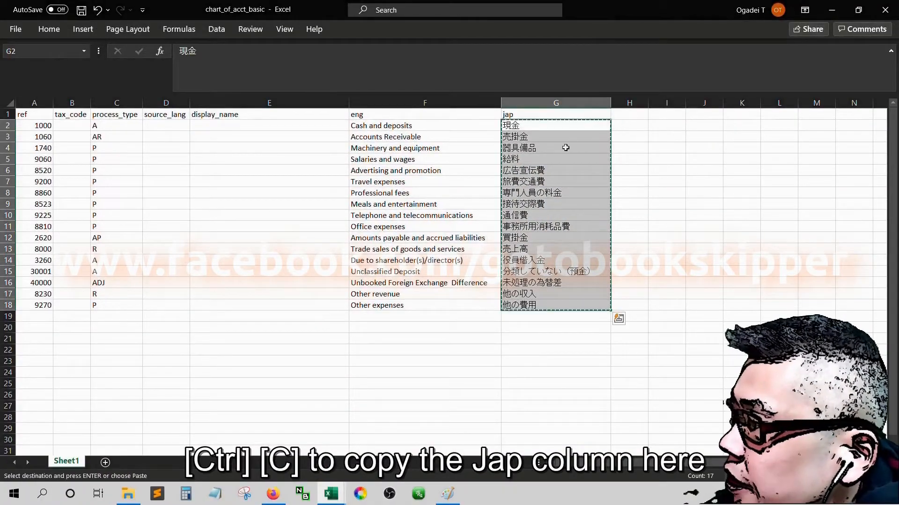
# Paste the copied Japanese names as values into the jap column from J6 of the excel_2016_legacy_20201128 workbook.
pyautogui.click(338, 494)
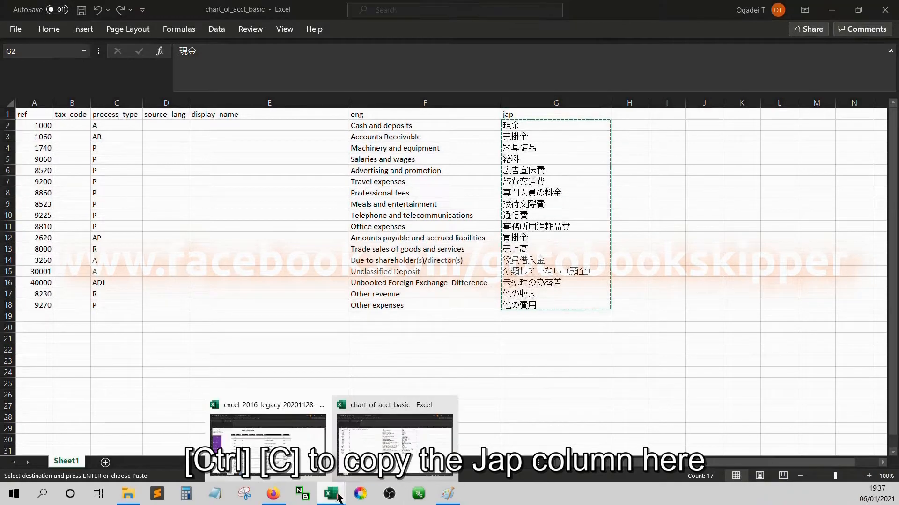
pyautogui.click(273, 444)
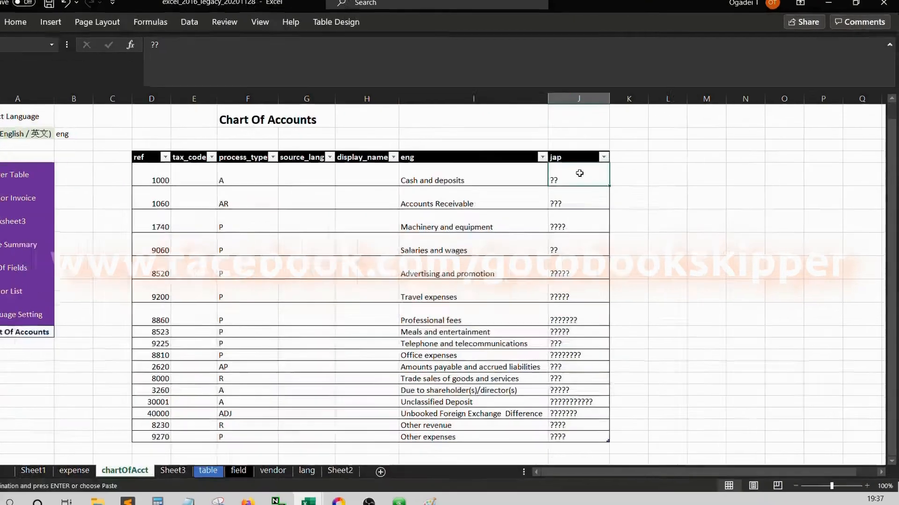
pyautogui.rightClick(583, 181)
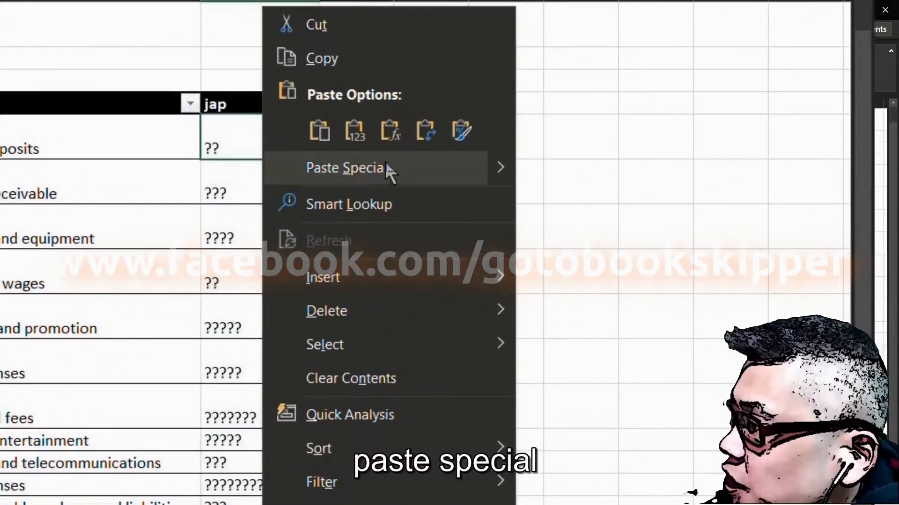
pyautogui.click(388, 167)
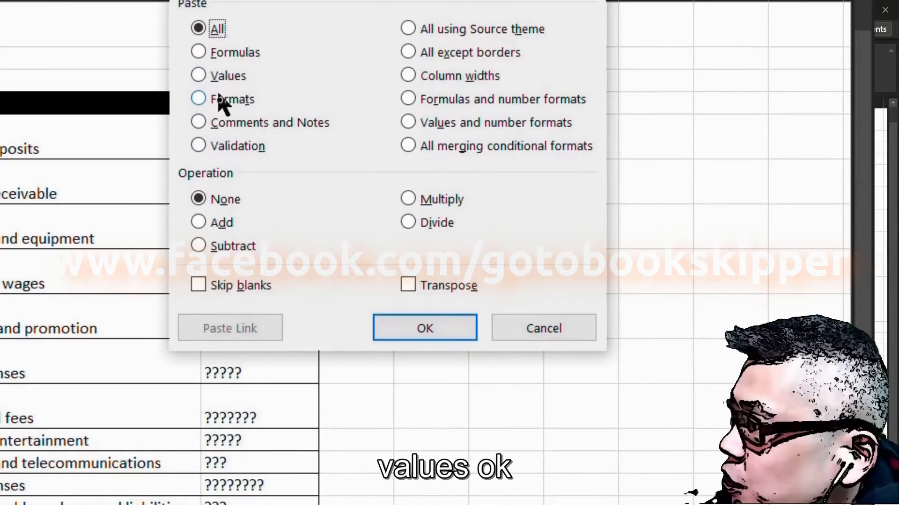
pyautogui.click(423, 329)
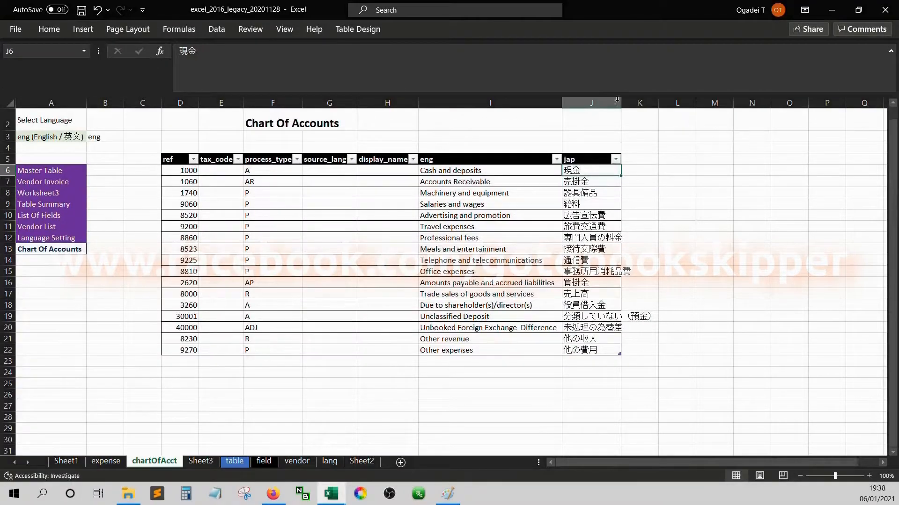
# Fit the jap column's width to its contents and add a chi column to the table with a header in K5.
pyautogui.doubleClick(617, 99)
pyautogui.press('Up')
pyautogui.press('Right')
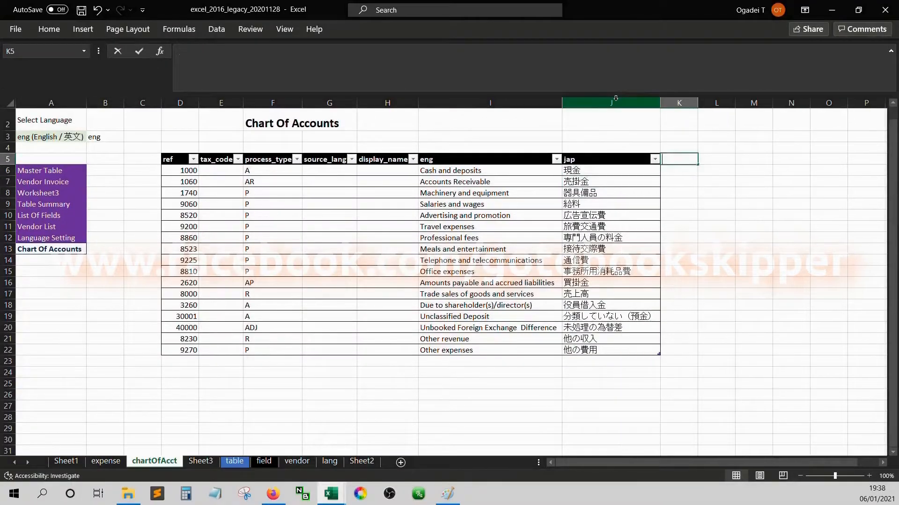
pyautogui.write('chi')
pyautogui.press('Return')
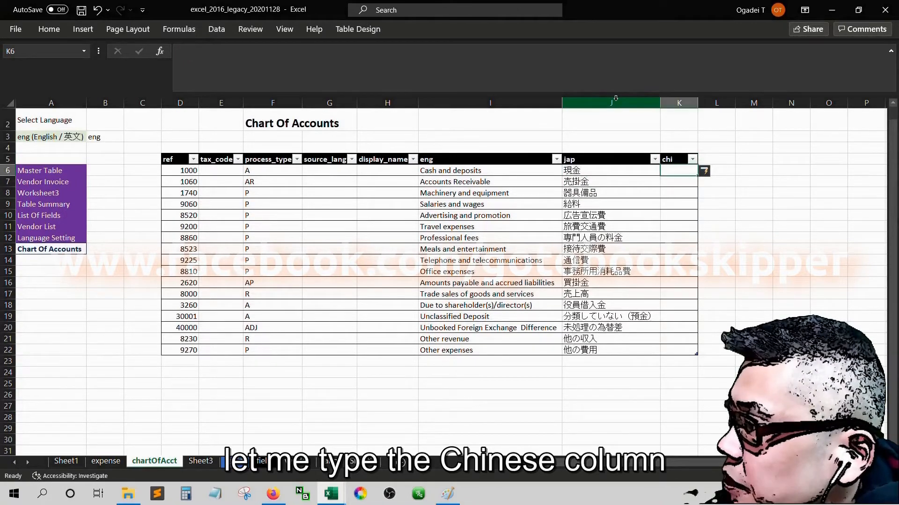
# Fill the eng, jap and chi cells in I6:K22 with the lightest green to mark them as input cells.
pyautogui.press('Left')
pyautogui.press('Left')
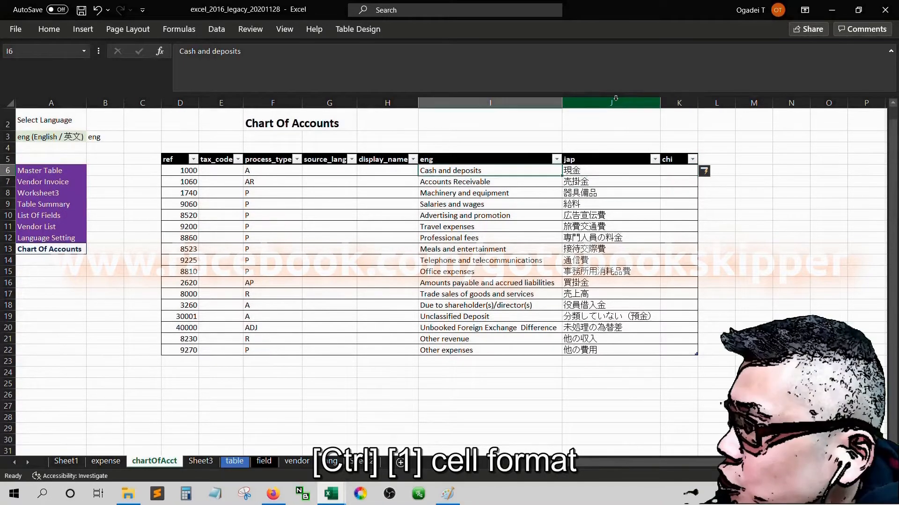
pyautogui.hotkey('shift', 'Right')
pyautogui.hotkey('shift', 'Right')
pyautogui.hotkey('ctrl', 'shift', 'Down')
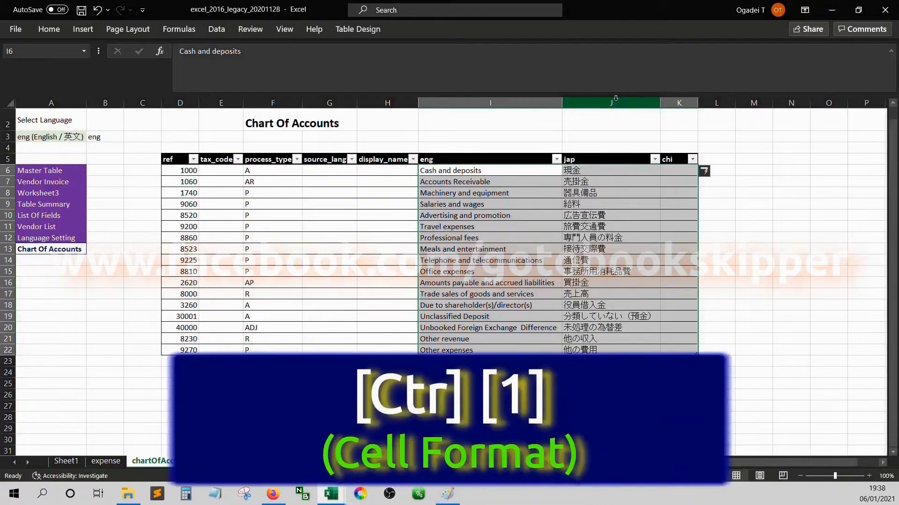
pyautogui.hotkey('ctrl', '1')
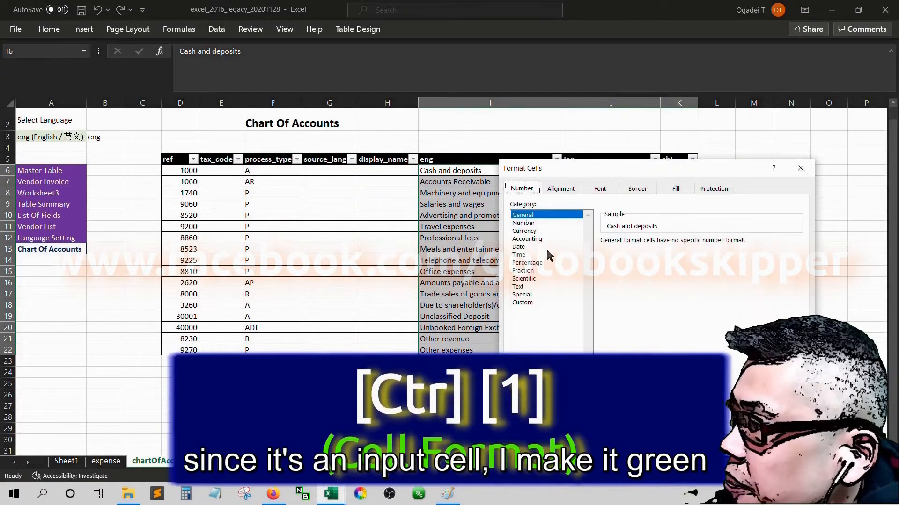
pyautogui.click(672, 189)
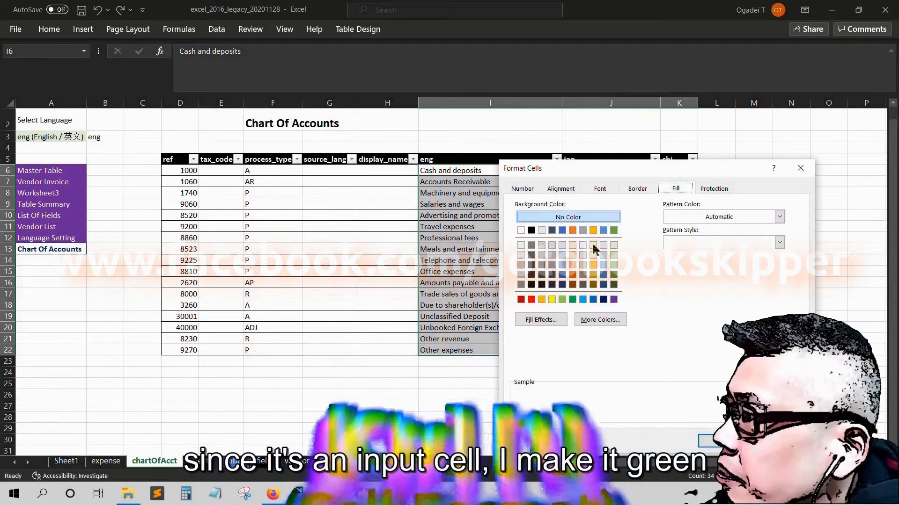
pyautogui.click(613, 246)
pyautogui.press('Return')
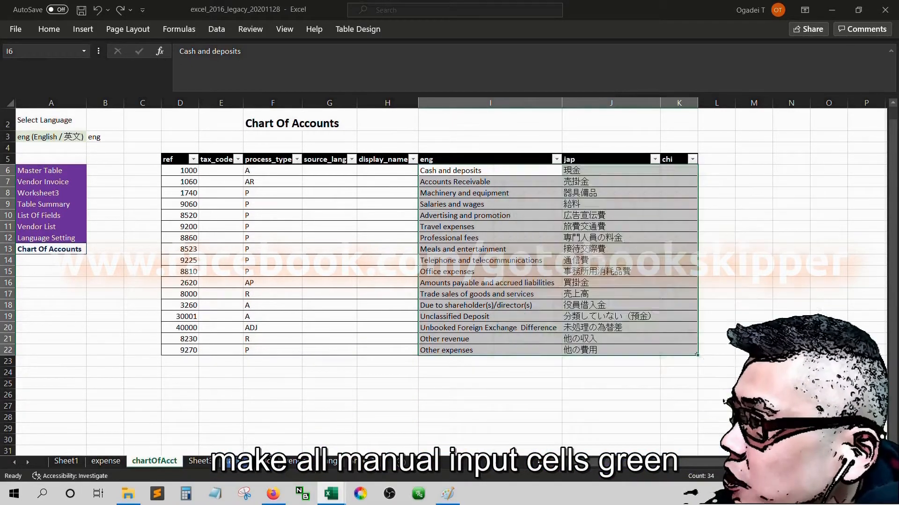
# Apply the same light green fill to the ref cells D6:D22 and process_type cells F6:F22.
pyautogui.press('Left')
pyautogui.press('Left')
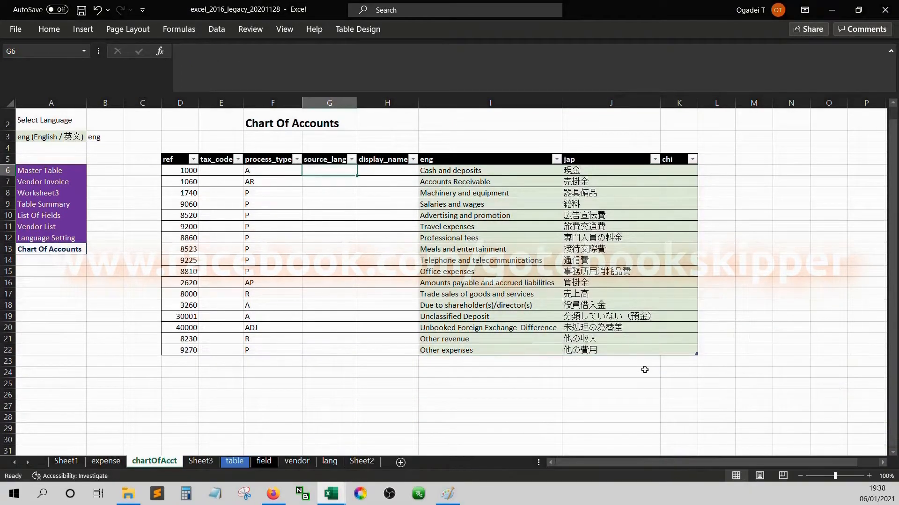
pyautogui.press('Left')
pyautogui.press('Left')
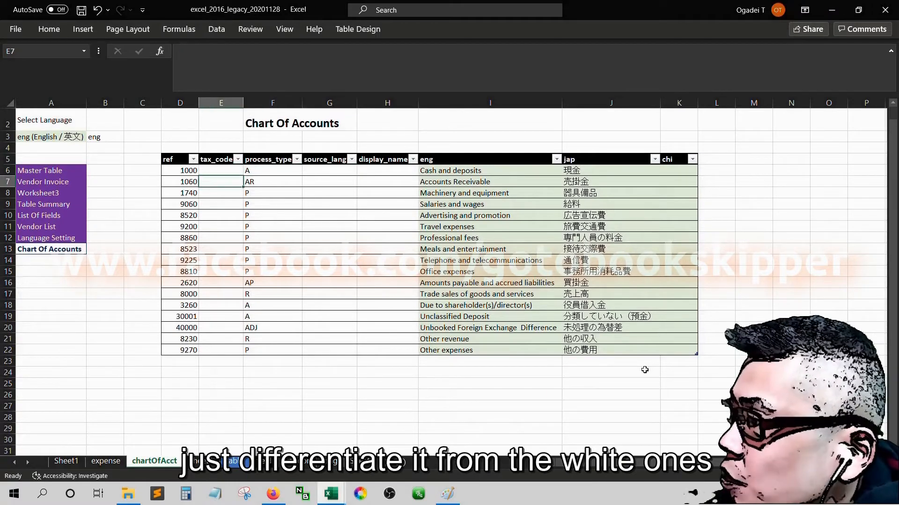
pyautogui.press('Left')
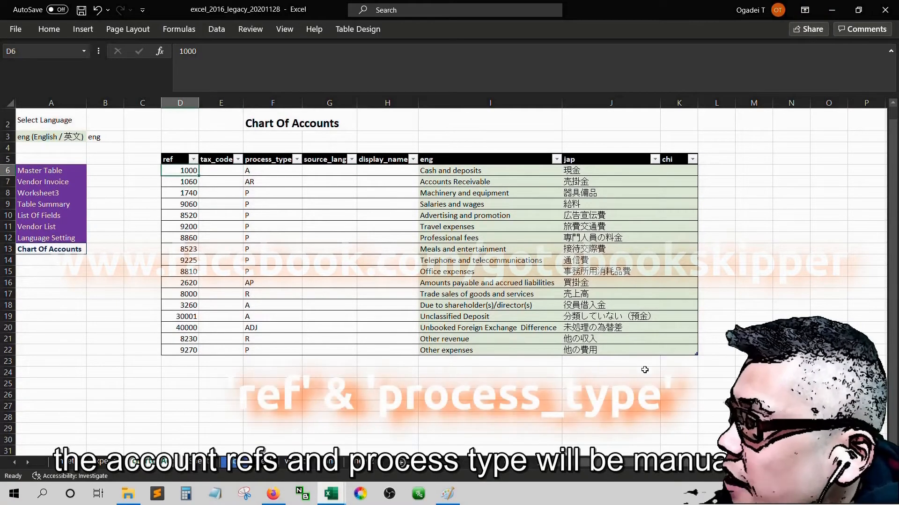
pyautogui.hotkey('ctrl', 'shift', 'Down')
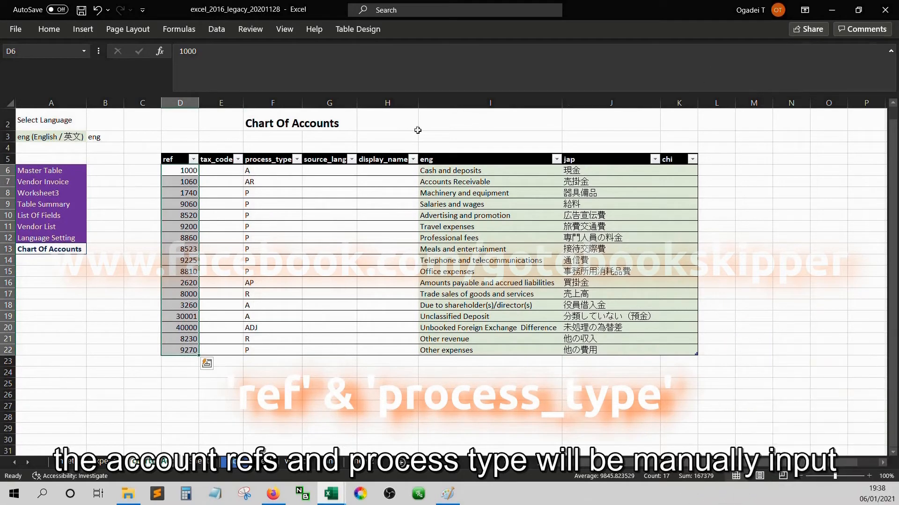
pyautogui.moveTo(285, 170); pyautogui.dragTo(284, 338)
pyautogui.moveTo(284, 337); pyautogui.dragTo(283, 353)
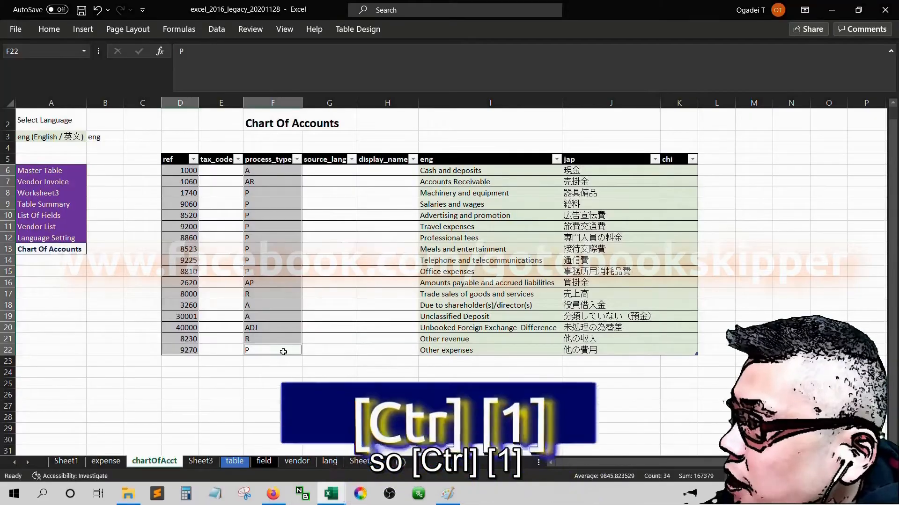
pyautogui.hotkey('ctrl', '1')
pyautogui.click(614, 244)
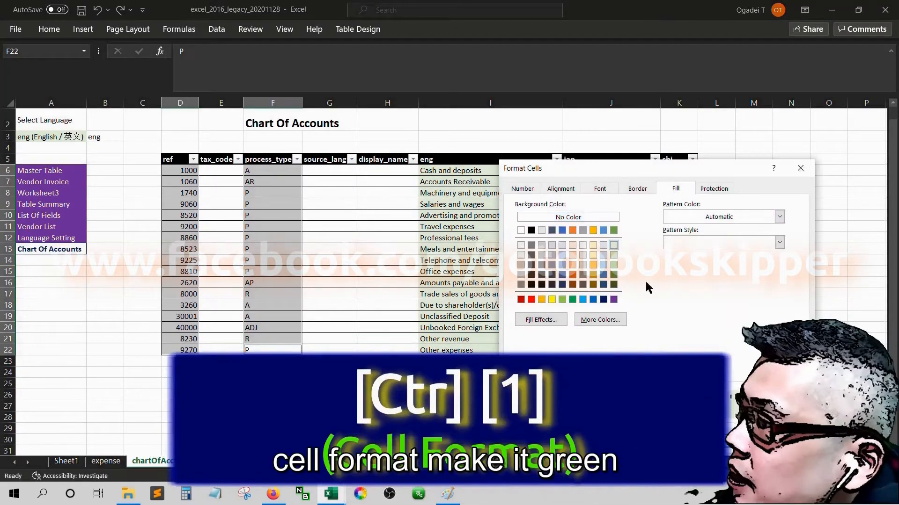
pyautogui.click(728, 442)
# Select the first chi cell, K6, and widen column K to make room for the Chinese descriptions.
pyautogui.press('Right')
pyautogui.press('Right')
pyautogui.press('Up')
pyautogui.press('Up')
pyautogui.press('Up')
pyautogui.press('Up')
pyautogui.press('Up')
pyautogui.press('Up')
pyautogui.press('Up')
pyautogui.press('Up')
pyautogui.press('Up')
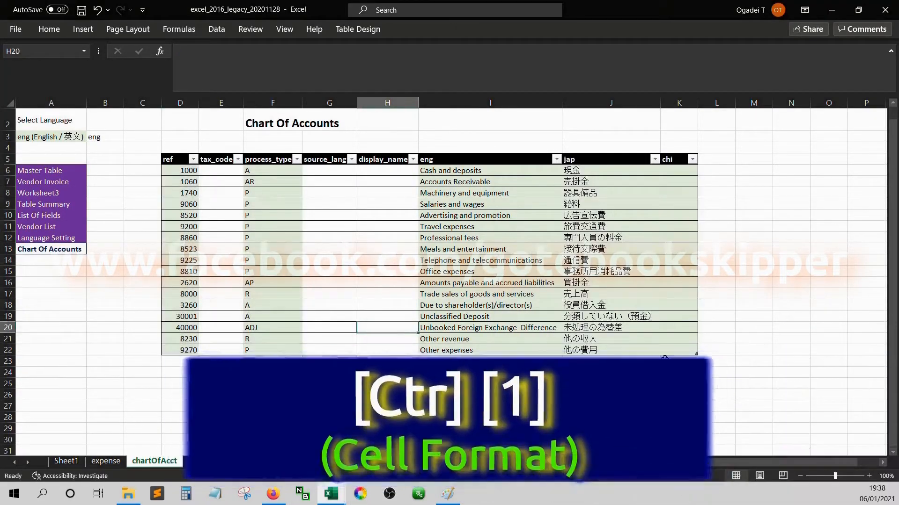
pyautogui.press('Up')
pyautogui.press('Up')
pyautogui.press('Up')
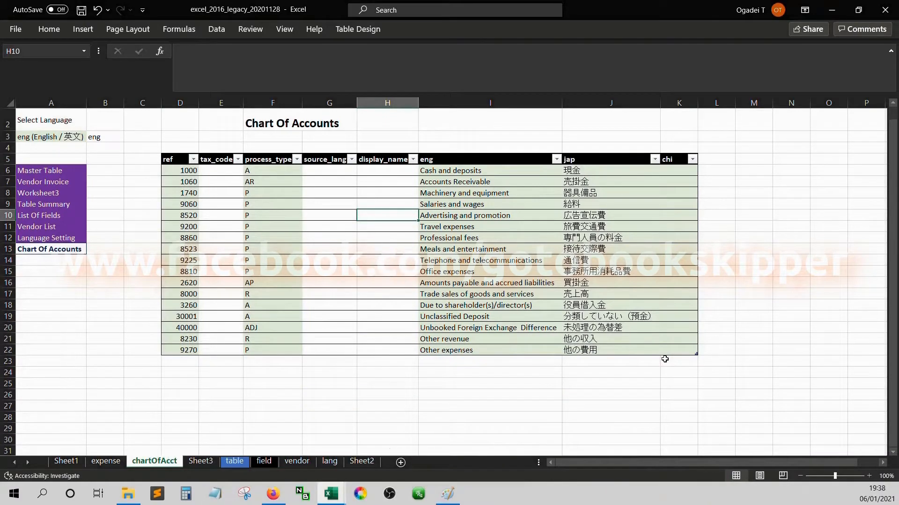
pyautogui.press('Up')
pyautogui.press('Up')
pyautogui.press('Right')
pyautogui.press('Right')
pyautogui.press('Right')
pyautogui.press('Up')
pyautogui.press('Up')
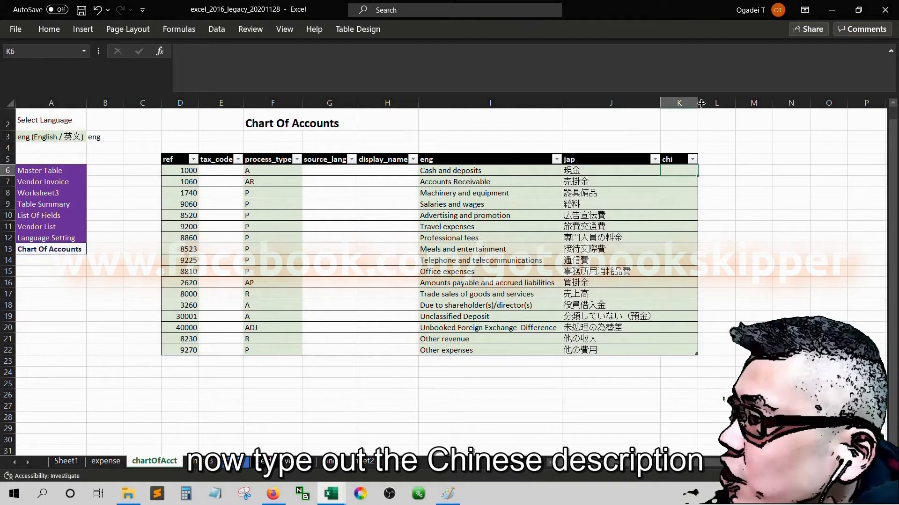
pyautogui.moveTo(698, 102); pyautogui.dragTo(776, 102)
# Enter the Chinese descriptions 現金及存款, 應收, 機器及器具, 薪金, 宣傳, 差旅費, 專業費用 and 娛樂 in K6:K13.
pyautogui.write('現金及存款')
pyautogui.press('Return')
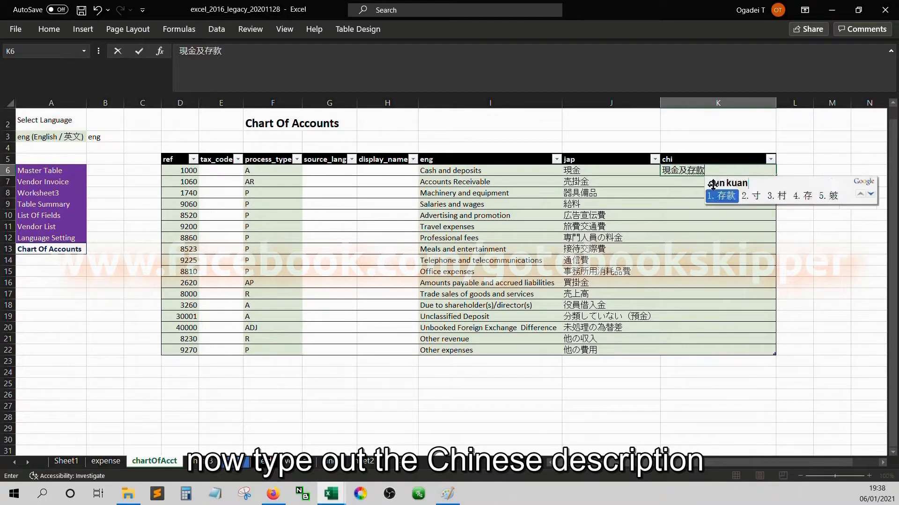
pyautogui.write('應收')
pyautogui.press('Return')
pyautogui.write('機器及器具')
pyautogui.press('Return')
pyautogui.write('薪金 宣傳 差旅費 專業費用 娛樂 ')
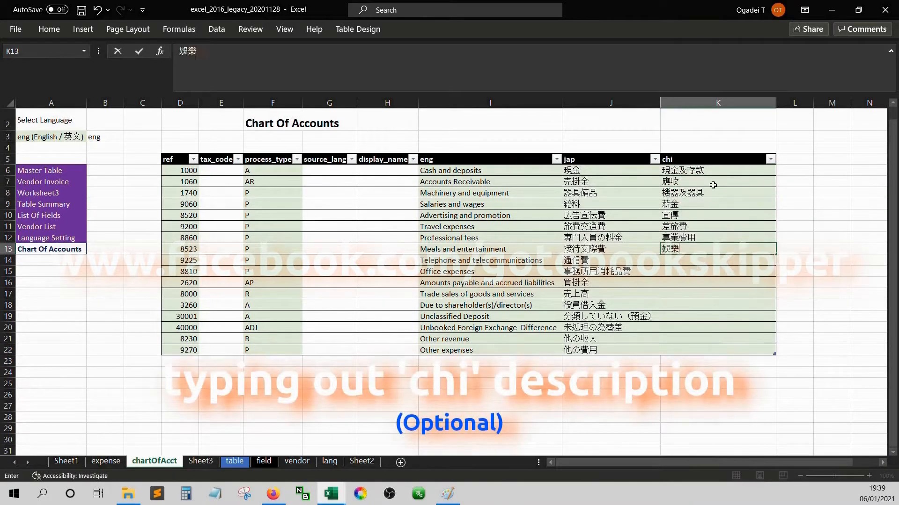
# Enter the Chinese descriptions 電訊費用, 辦公室雜費, 應付, 一般服務或產品收入, 應收（股東欠款）, 存款（未分類） and 未處理外匯換算 in K14:K20.
pyautogui.write('電訊費用 辦公室雜費 應付 一般服務或產品收入')
pyautogui.press('Return')
pyautogui.write('股東')
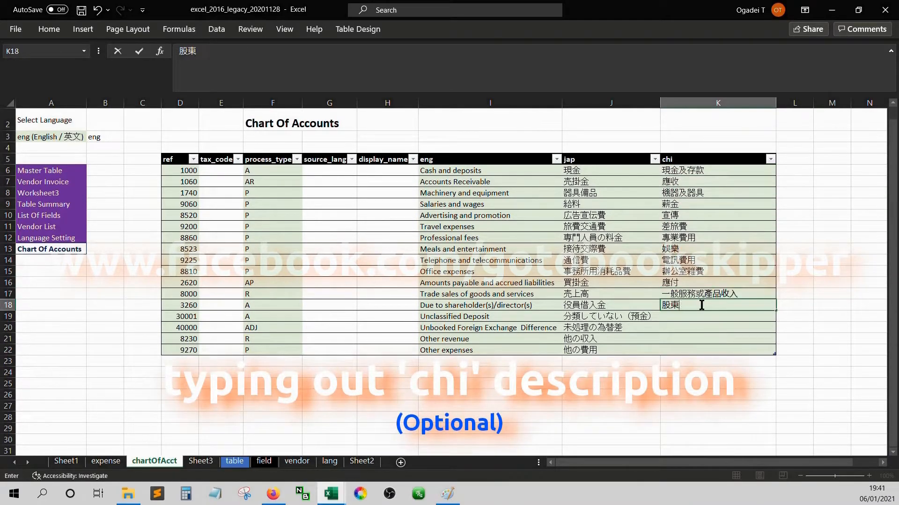
pyautogui.write('欠款')
pyautogui.press('Return')
pyautogui.write('存款（未分類）')
pyautogui.press('Return')
pyautogui.write('未處理外匯換算')
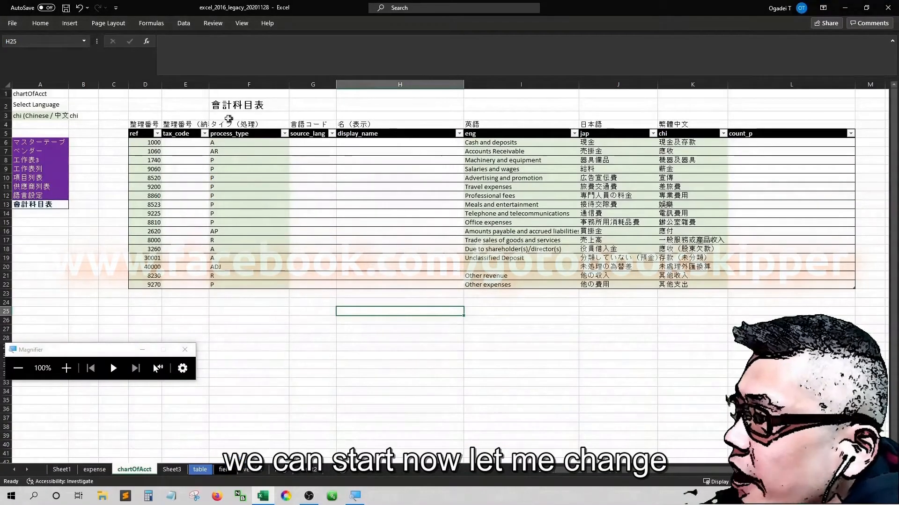
# Set the chartOfAcct sheet's language selection in A3 to eng (English / 英文).
pyautogui.click(66, 115)
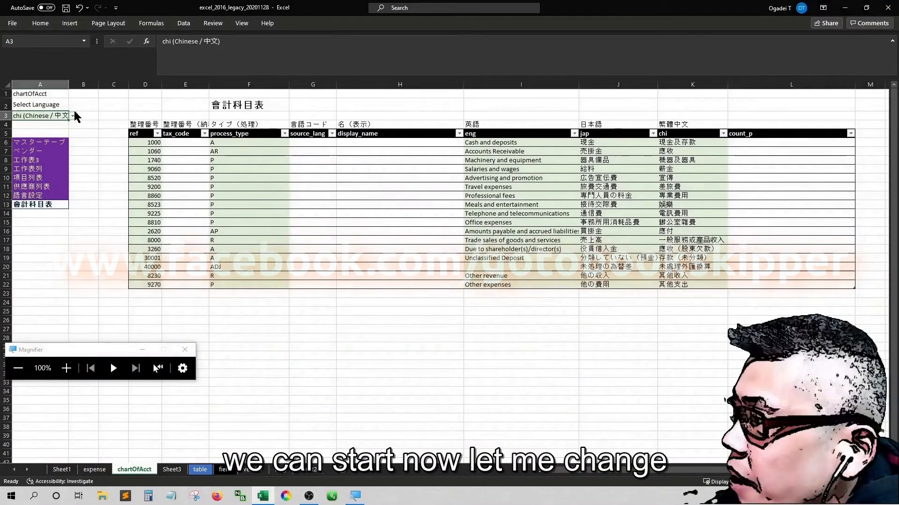
pyautogui.click(73, 114)
pyautogui.click(71, 123)
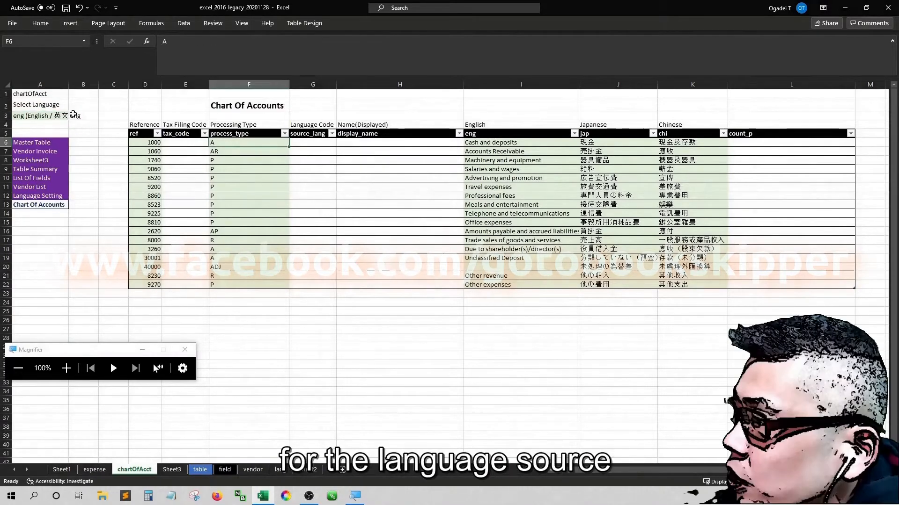
# Enter the source_lang formula =IF([@[process_type]]="P",expense!$B$3,"") in G6, with an absolute reference to the expense sheet's language code.
pyautogui.press('Right')
pyautogui.write('=')
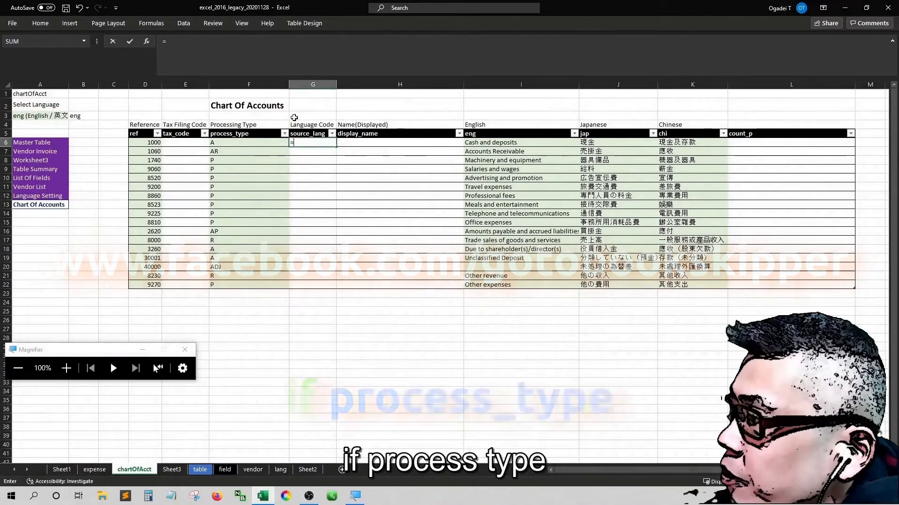
pyautogui.write('if(')
pyautogui.click(229, 141)
pyautogui.write('="P')
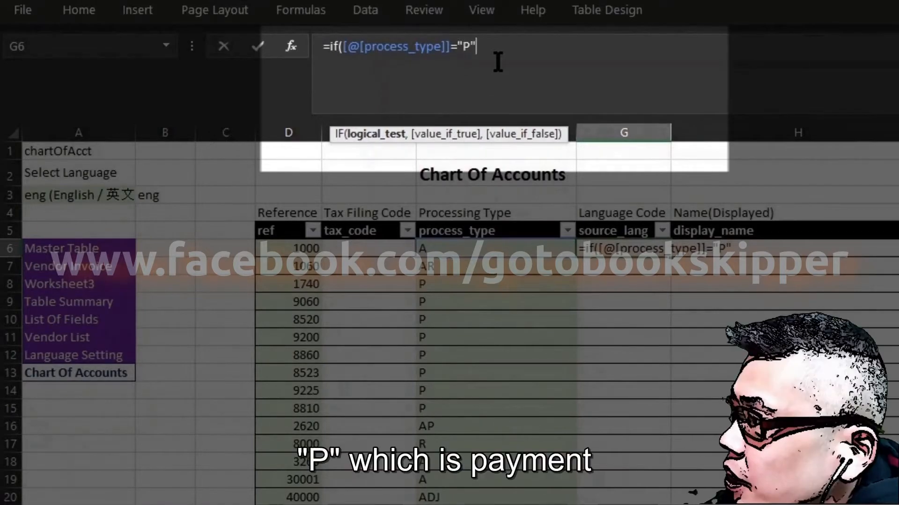
pyautogui.write(',')
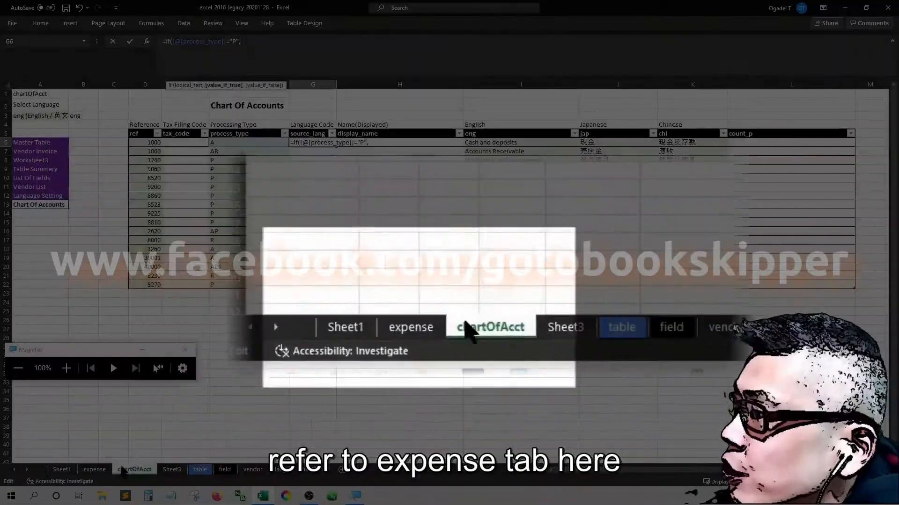
pyautogui.click(97, 470)
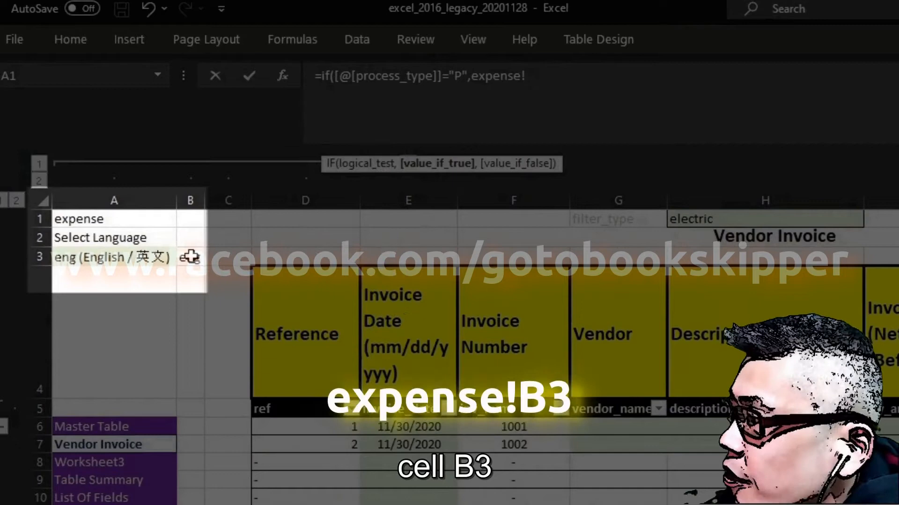
pyautogui.click(190, 257)
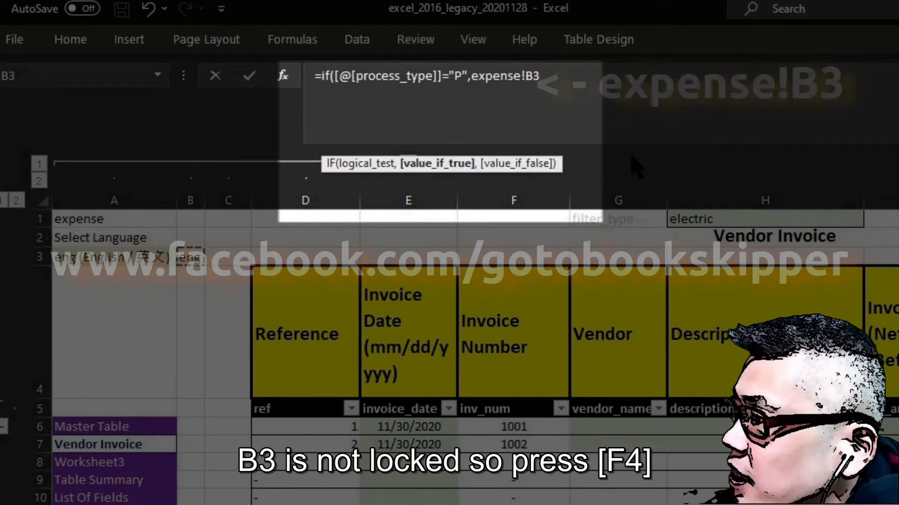
pyautogui.press('F4')
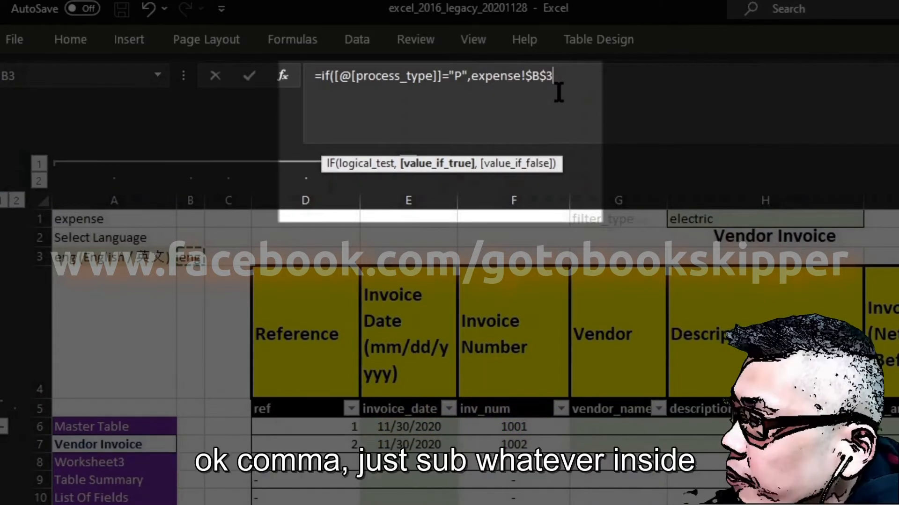
pyautogui.write(',')
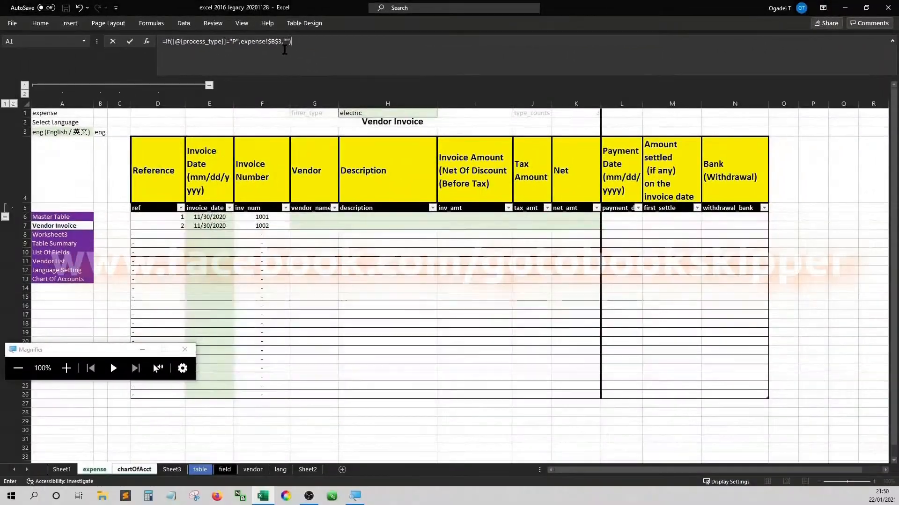
pyautogui.press('Return')
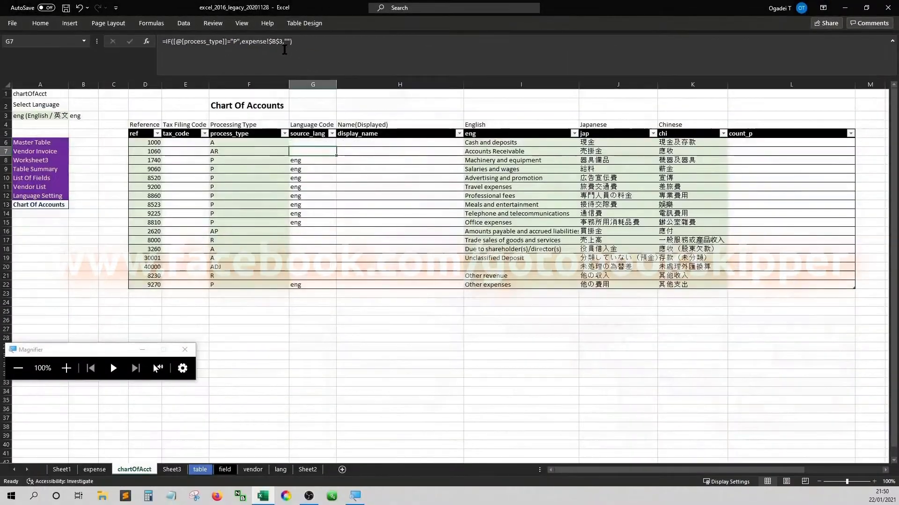
pyautogui.press('Down')
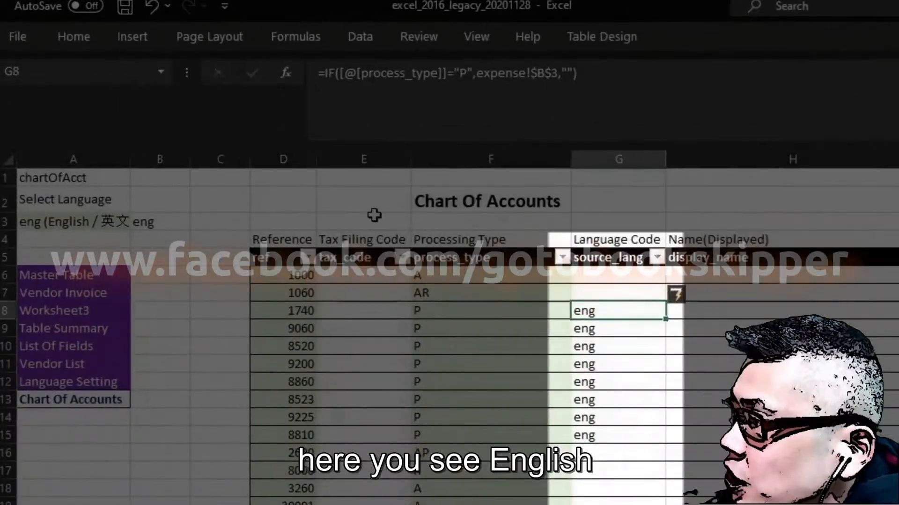
# Remove the empty-text false value from the IF formula in G6.
pyautogui.press('Up')
pyautogui.press('Up')
pyautogui.press('F2')
pyautogui.press('Left')
pyautogui.press('BackSpace')
pyautogui.press('BackSpace')
# Try cond2 and cond3 as placeholder conditions on separate lines of the G6 formula, and clear them again.
pyautogui.hotkey('alt', 'Return')
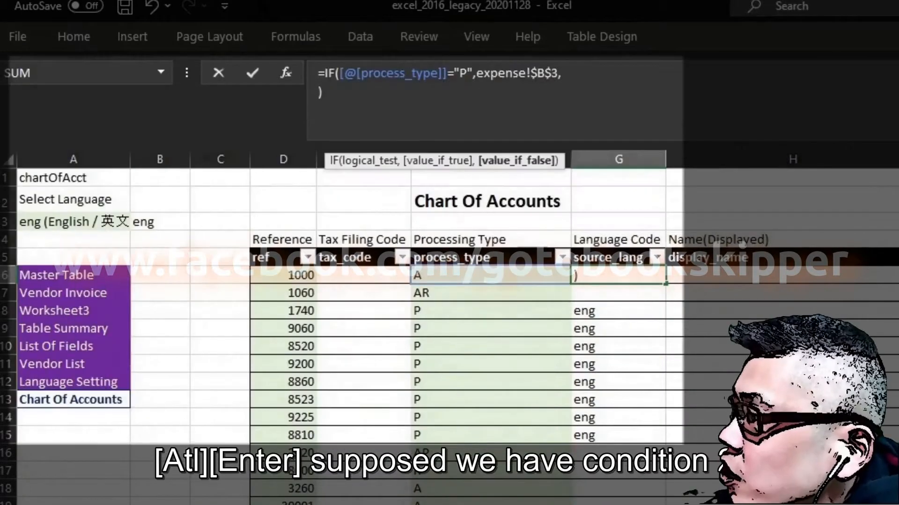
pyautogui.write('cond')
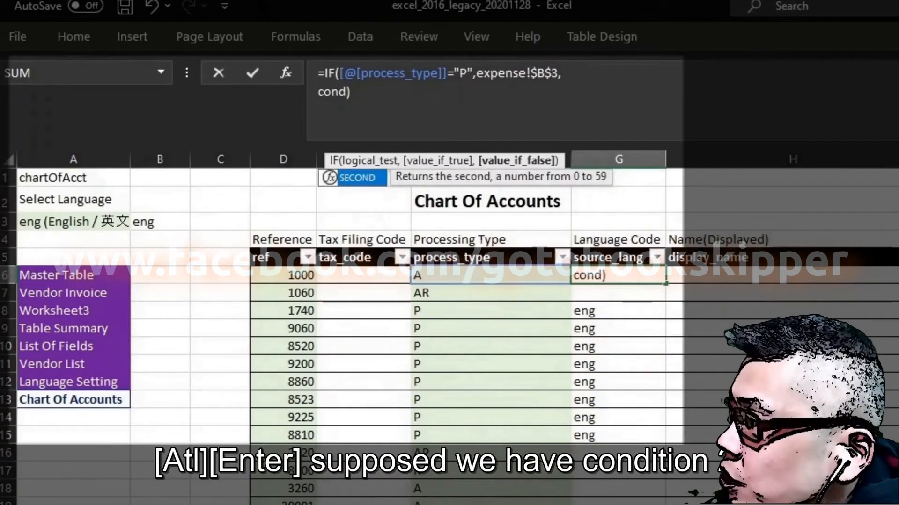
pyautogui.write('2,')
pyautogui.hotkey('alt', 'Return')
pyautogui.write('cond3')
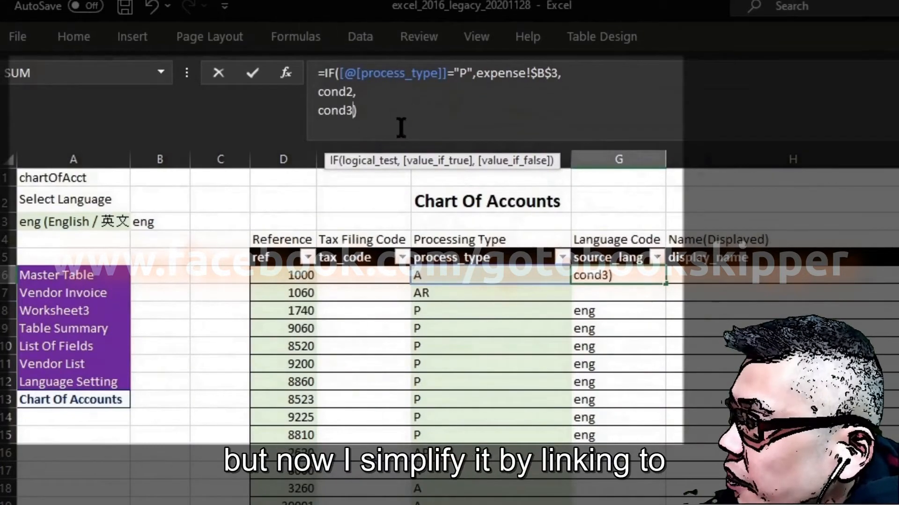
pyautogui.press('BackSpace')
pyautogui.press('BackSpace')
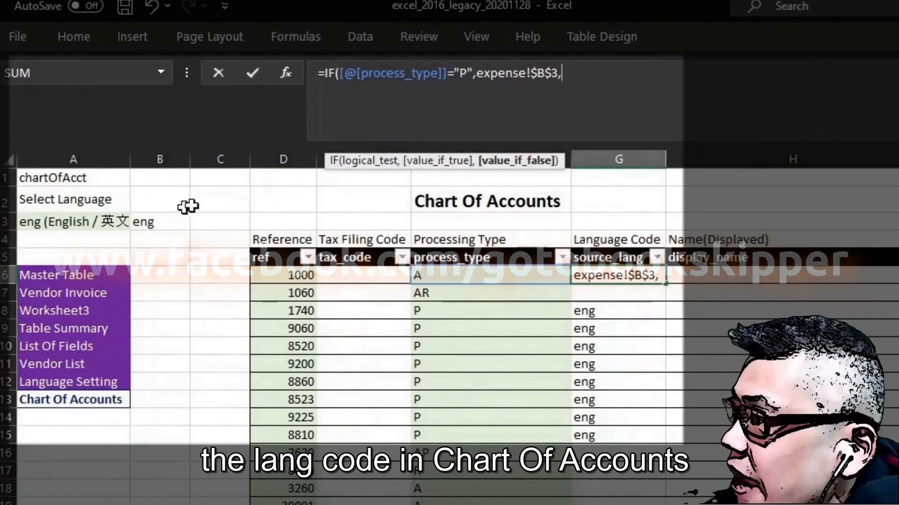
# Complete the G6 formula with the chartOfAcct sheet's $B$3 as the false value and apply it to the source_lang column.
pyautogui.click(185, 221)
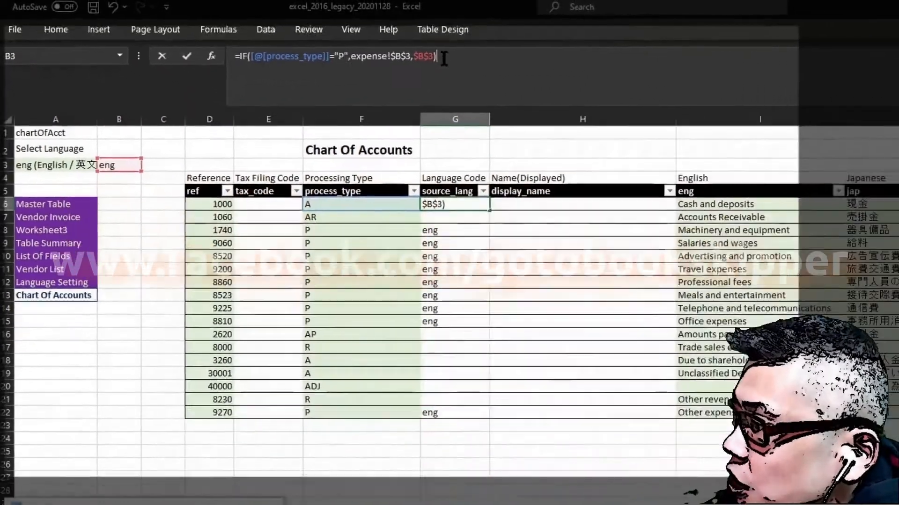
pyautogui.press('Return')
pyautogui.press('Up')
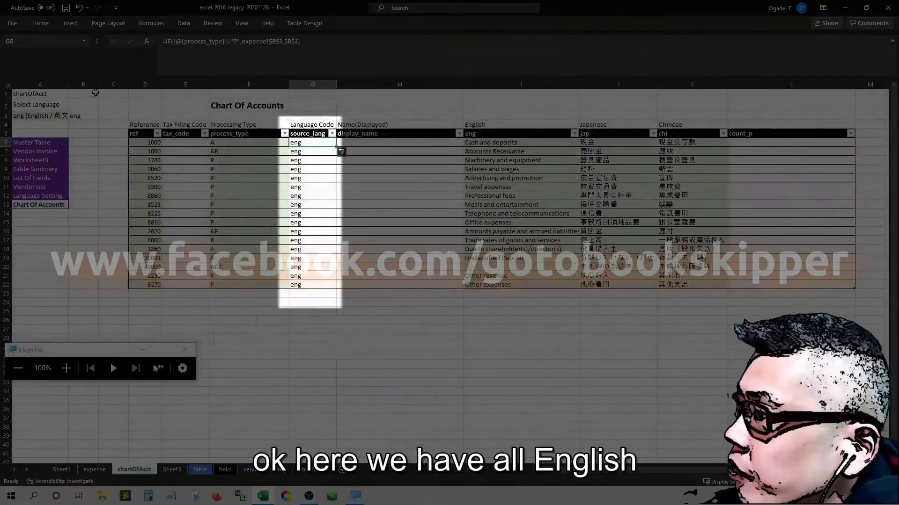
# Set the chartOfAcct sheet's language selection in A3 to chi (Chinese / 中文).
pyautogui.click(55, 115)
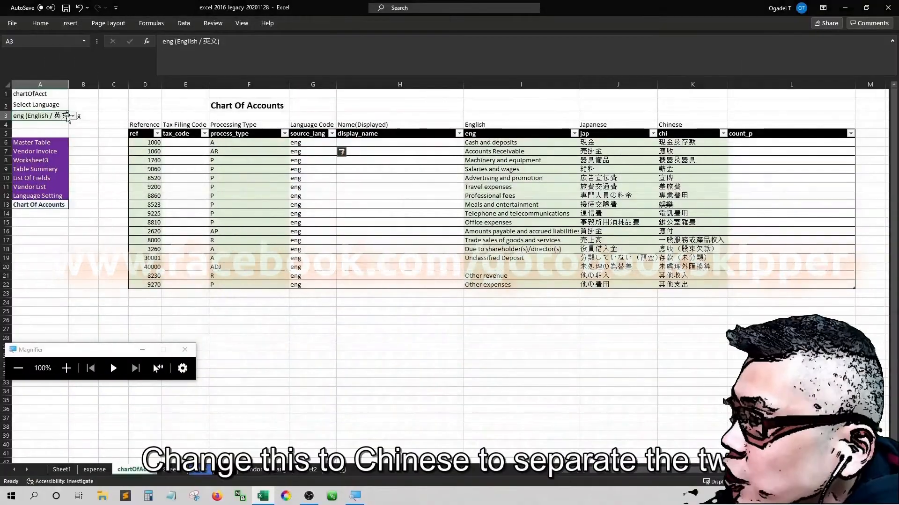
pyautogui.click(71, 116)
pyautogui.press('Down')
pyautogui.press('Down')
pyautogui.press('Return')
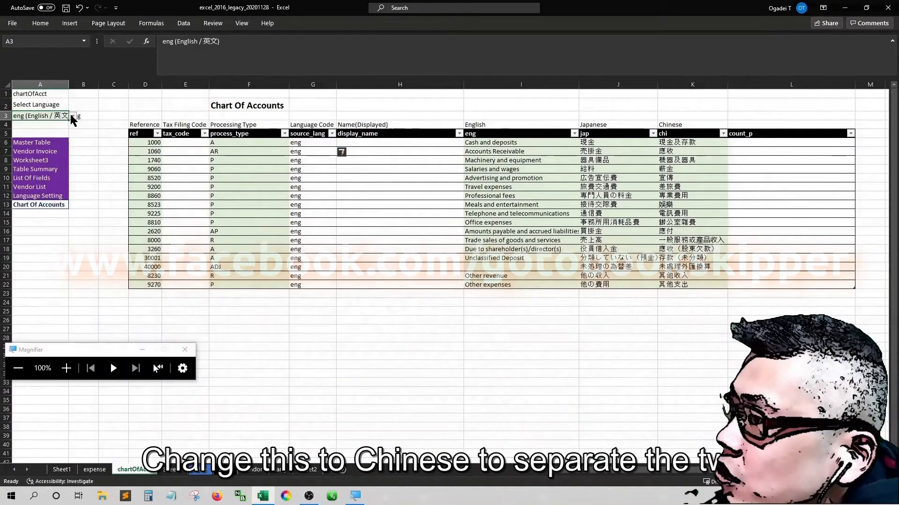
pyautogui.click(186, 142)
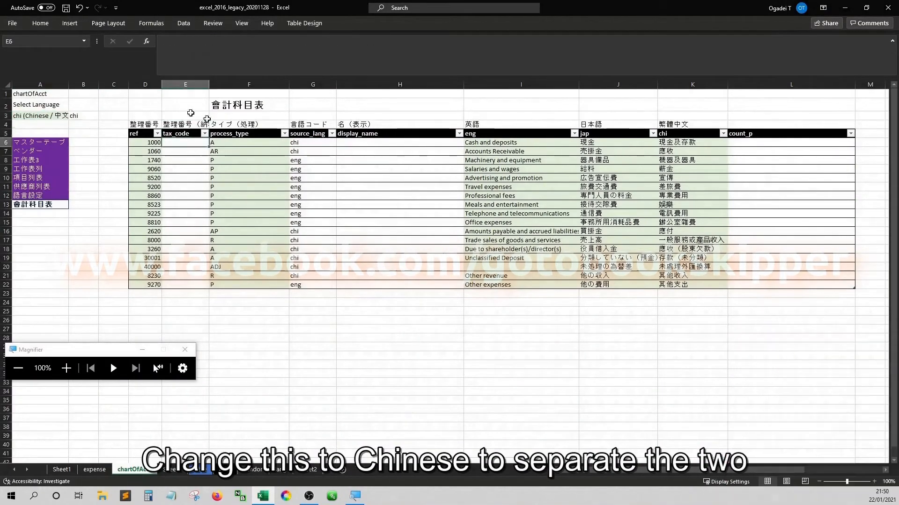
# Begin an INDEX formula in the first display_name cell, H6, using the whole chart_of_acct table as its array.
pyautogui.click(372, 136)
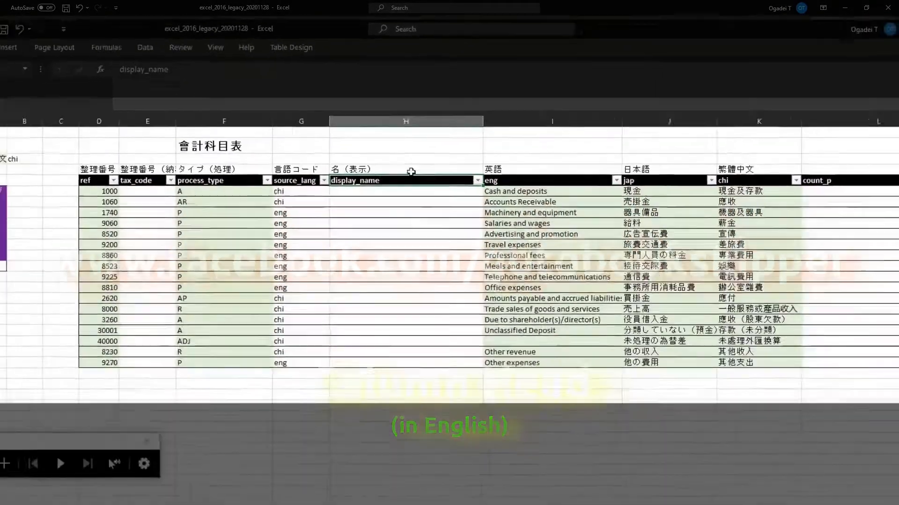
pyautogui.click(434, 261)
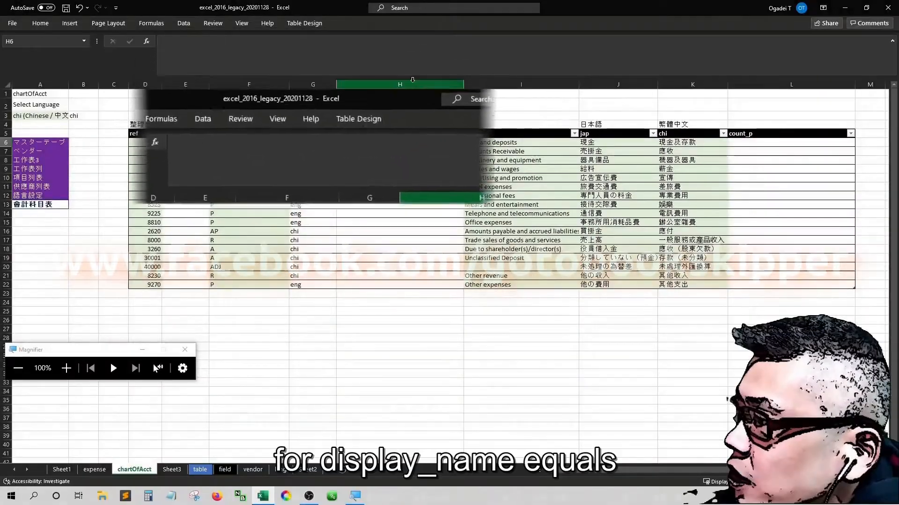
pyautogui.write('=')
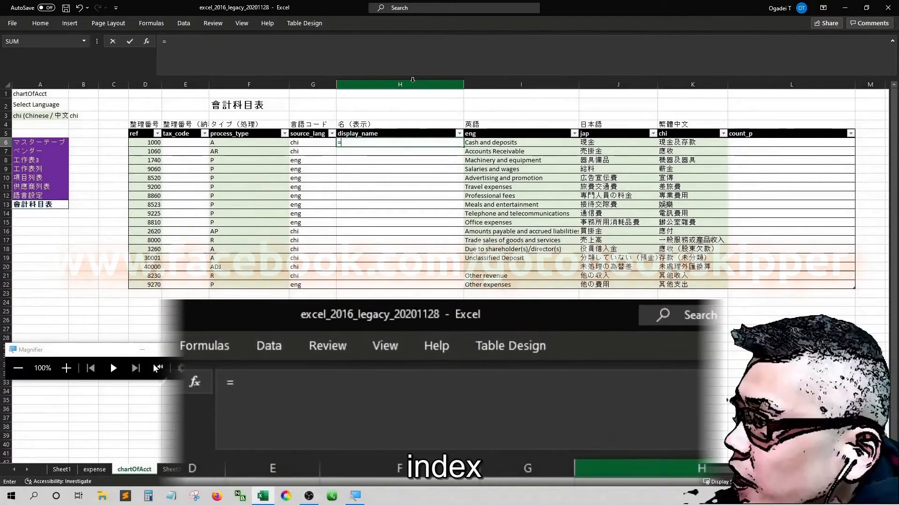
pyautogui.write('index(')
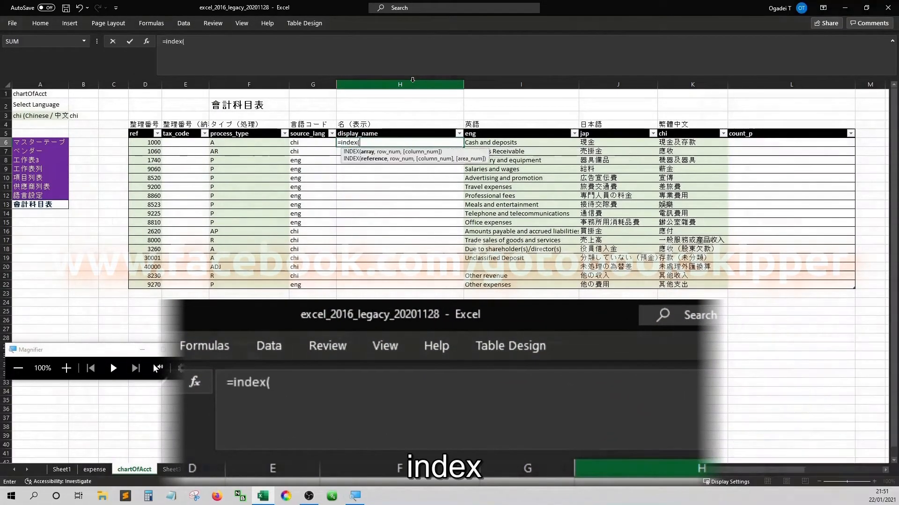
pyautogui.press('Left')
pyautogui.press('Left')
pyautogui.press('Left')
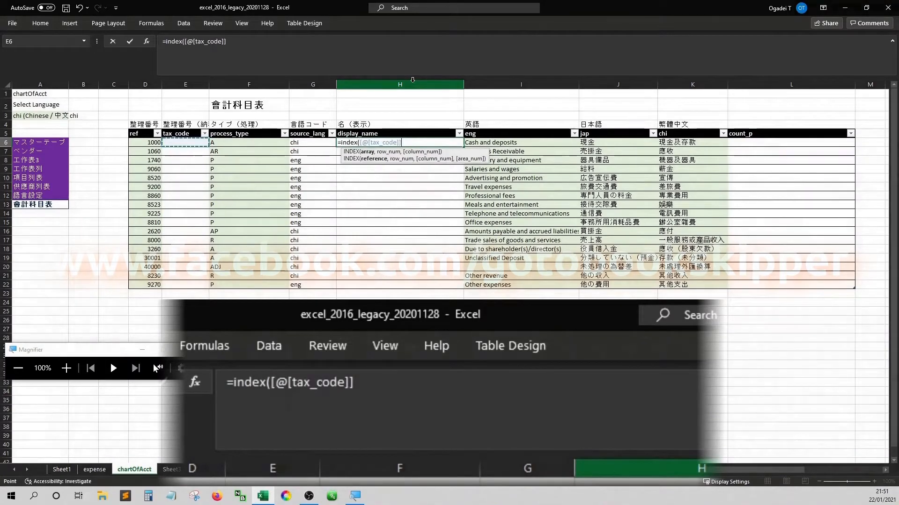
pyautogui.press('Left')
pyautogui.hotkey('shift', 'Right')
pyautogui.hotkey('shift', 'Right')
pyautogui.hotkey('shift', 'Right')
pyautogui.hotkey('shift', 'Right')
pyautogui.hotkey('shift', 'Right')
pyautogui.hotkey('shift', 'Right')
pyautogui.hotkey('shift', 'Right')
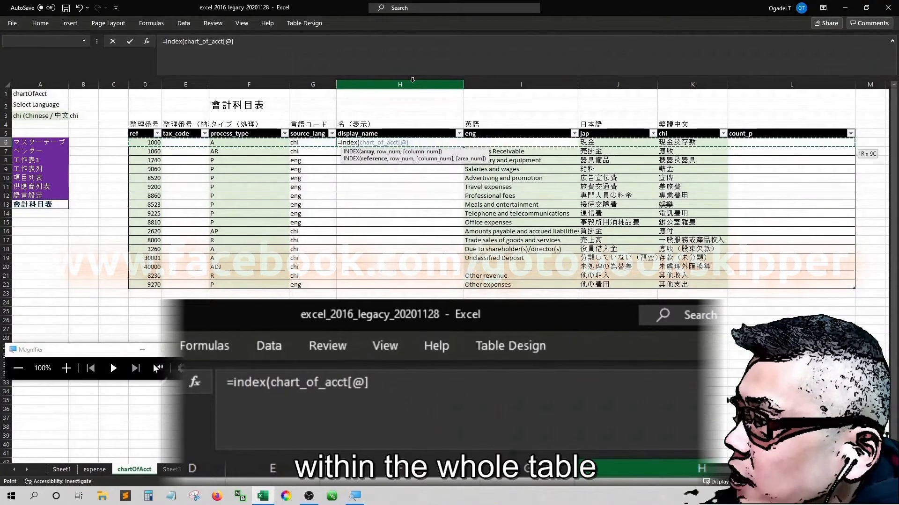
pyautogui.hotkey('shift', 'Right')
pyautogui.hotkey('ctrl', 'shift', 'Down')
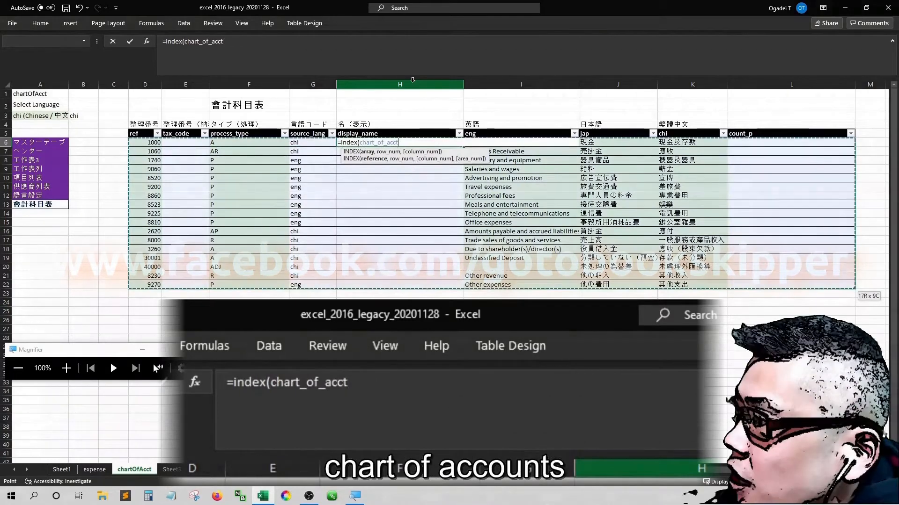
pyautogui.click(252, 41)
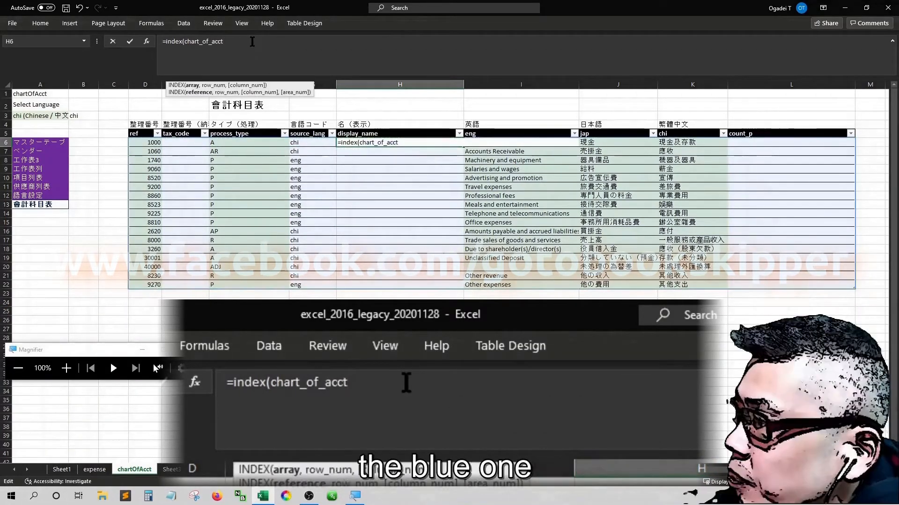
pyautogui.write(',')
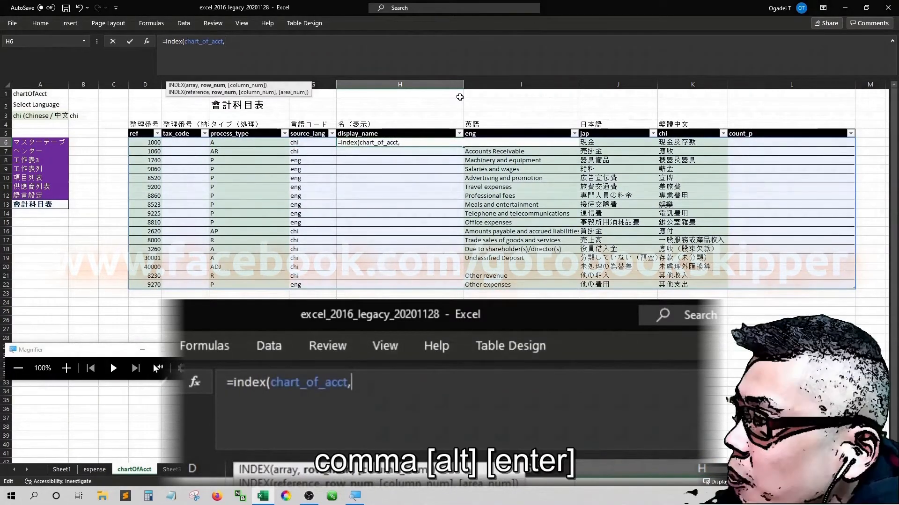
pyautogui.hotkey('alt', 'Return')
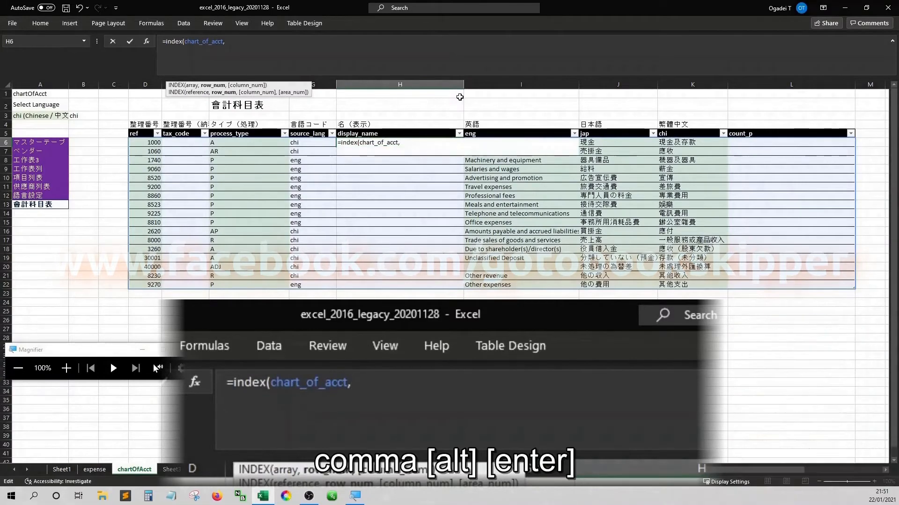
pyautogui.write('match(')
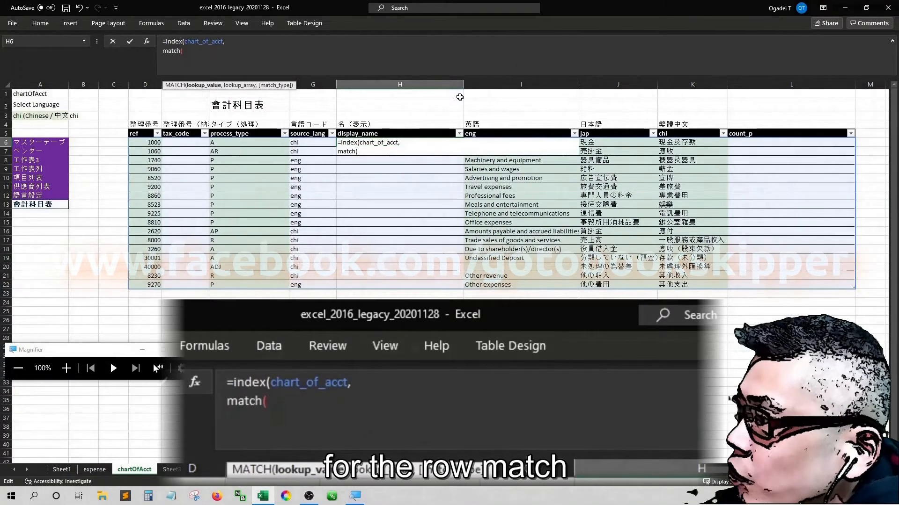
pyautogui.click(160, 106)
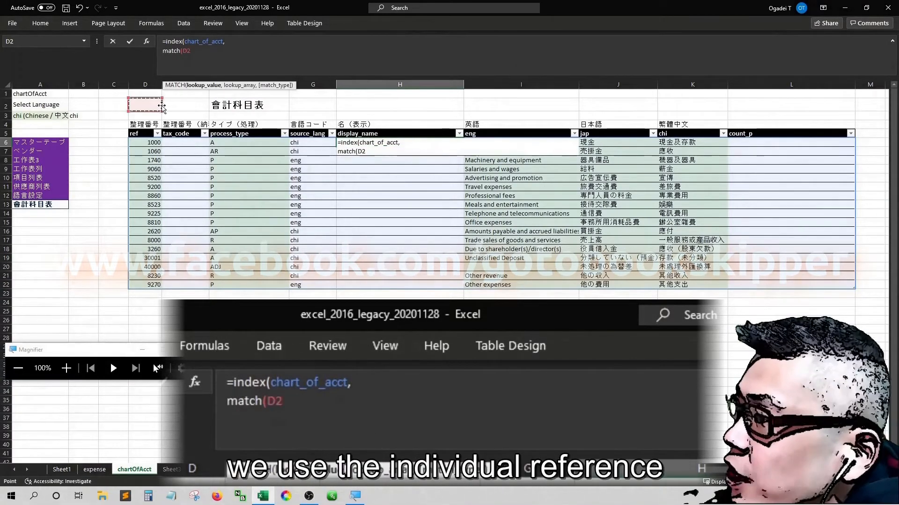
pyautogui.press('Down')
pyautogui.press('Down')
pyautogui.press('Down')
pyautogui.press('Down')
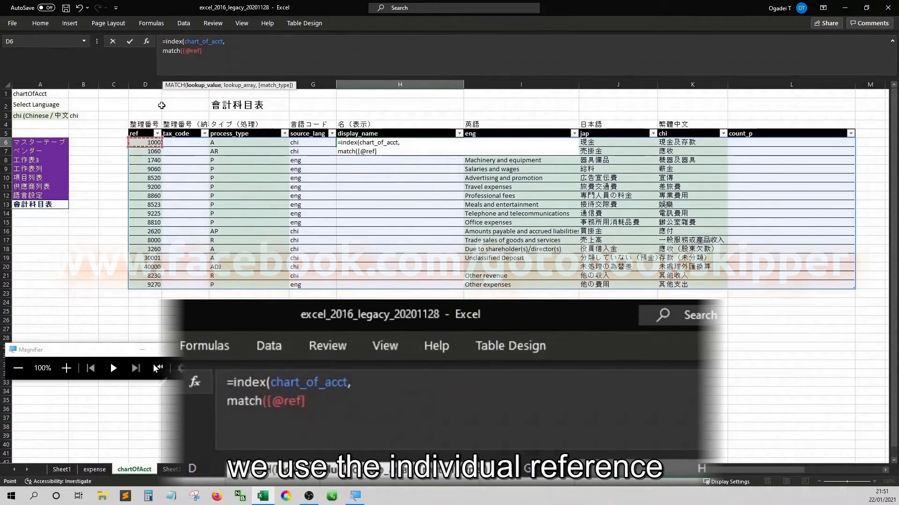
pyautogui.write(',')
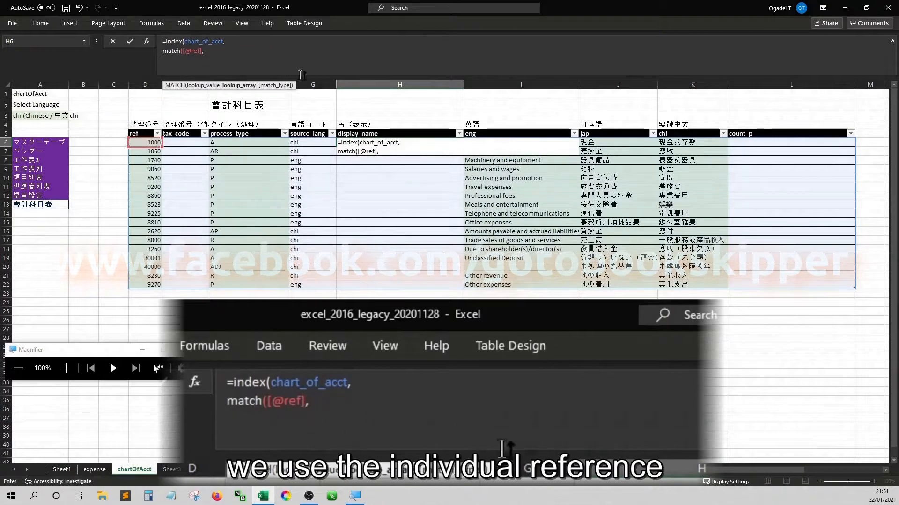
# Use the whole [ref] column of the table as the MATCH function's lookup array.
pyautogui.click(176, 110)
pyautogui.press('Left')
pyautogui.press('Down')
pyautogui.press('Down')
pyautogui.press('Down')
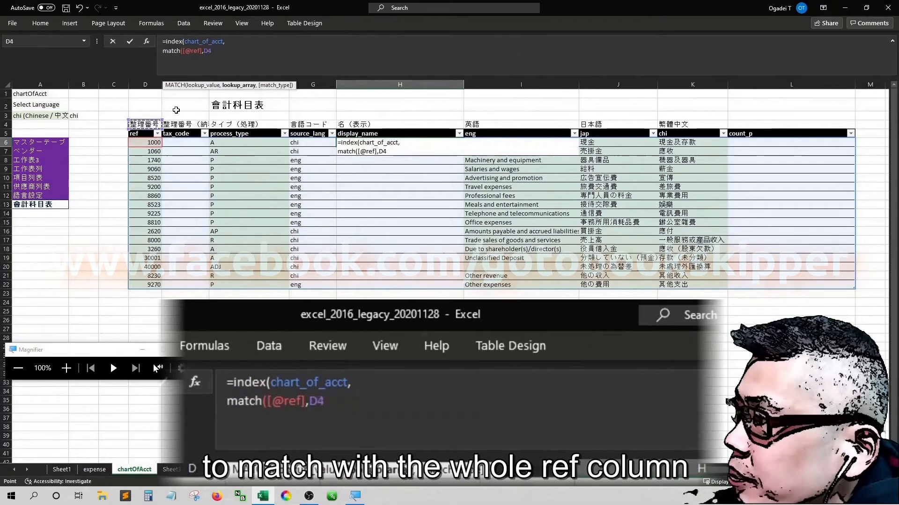
pyautogui.press('End')
pyautogui.hotkey('shift', 'Down')
pyautogui.press('Up')
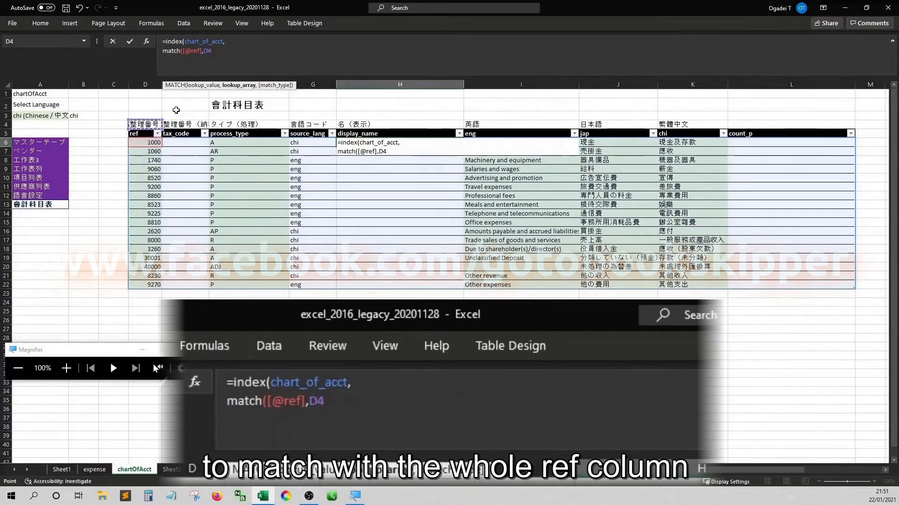
pyautogui.press('Down')
pyautogui.press('Down')
pyautogui.hotkey('ctrl', 'shift', 'Down')
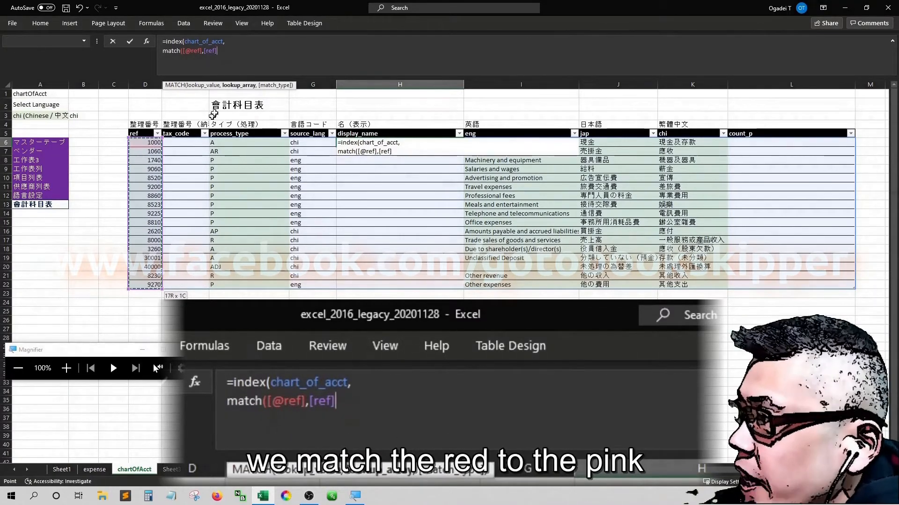
# Set the row MATCH to exact match (0), close it, and continue to the INDEX column argument on a new line.
pyautogui.write(',')
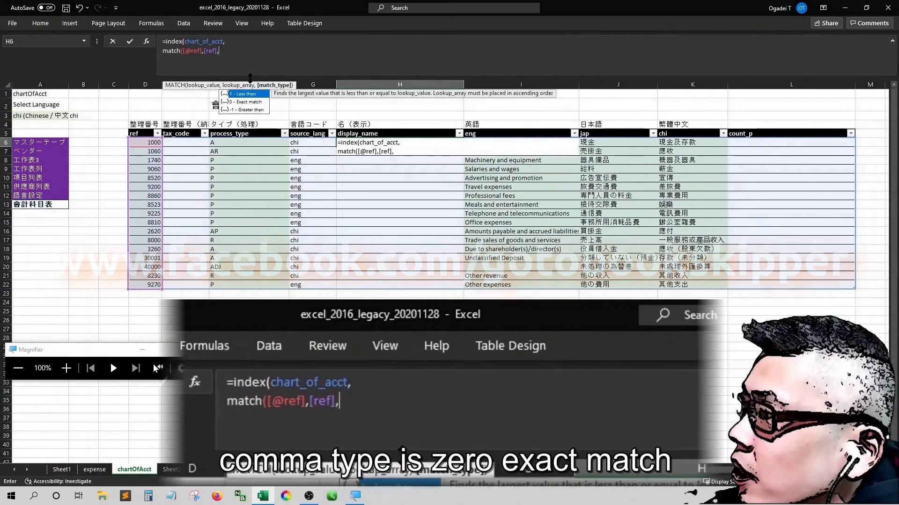
pyautogui.write('0')
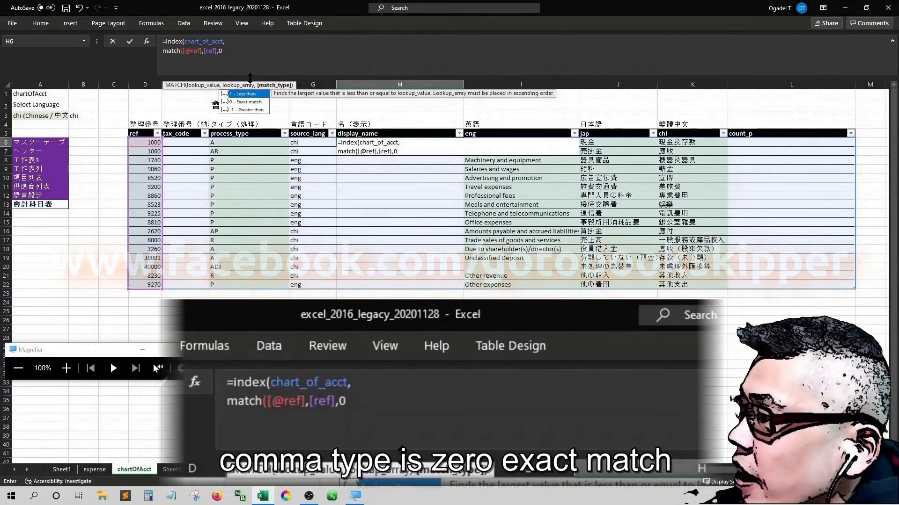
pyautogui.write('),')
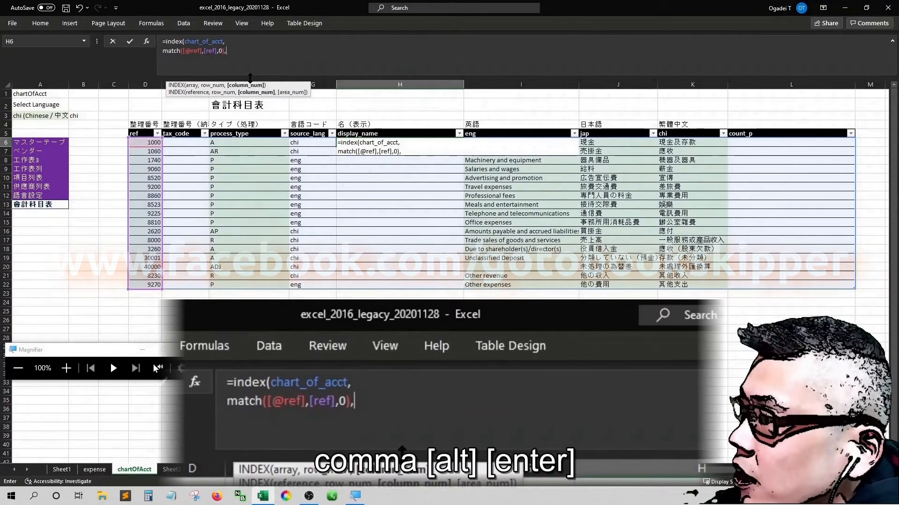
pyautogui.hotkey('alt', 'Return')
# Add a second MATCH function as the column argument, with the locked cell expense!$B$3 as its lookup value.
pyautogui.write('m')
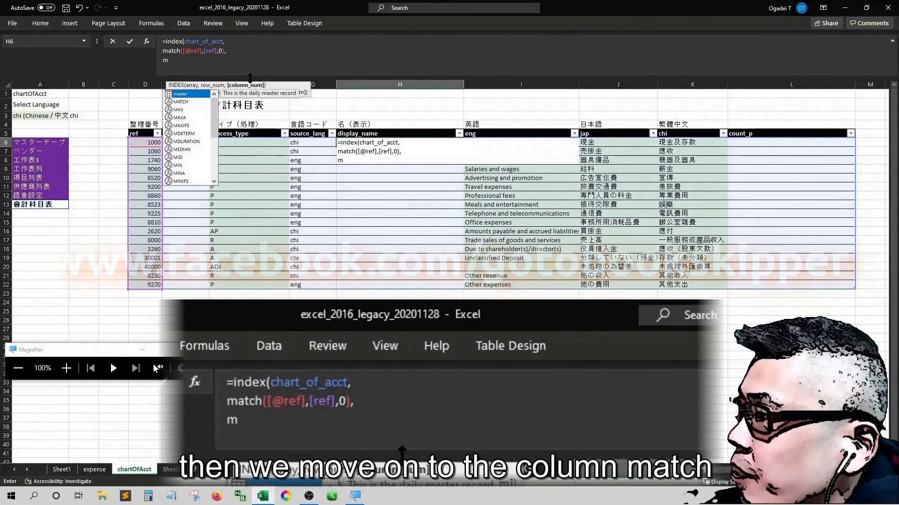
pyautogui.write('atch(')
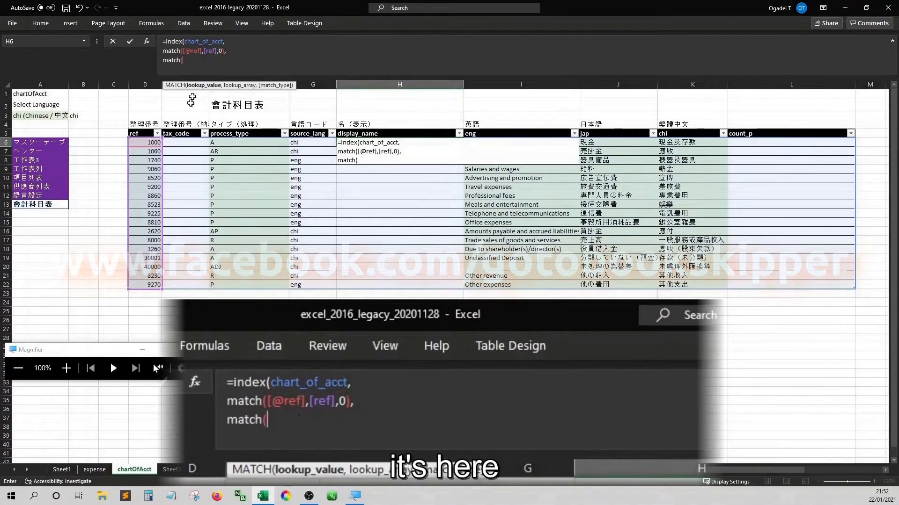
pyautogui.click(88, 474)
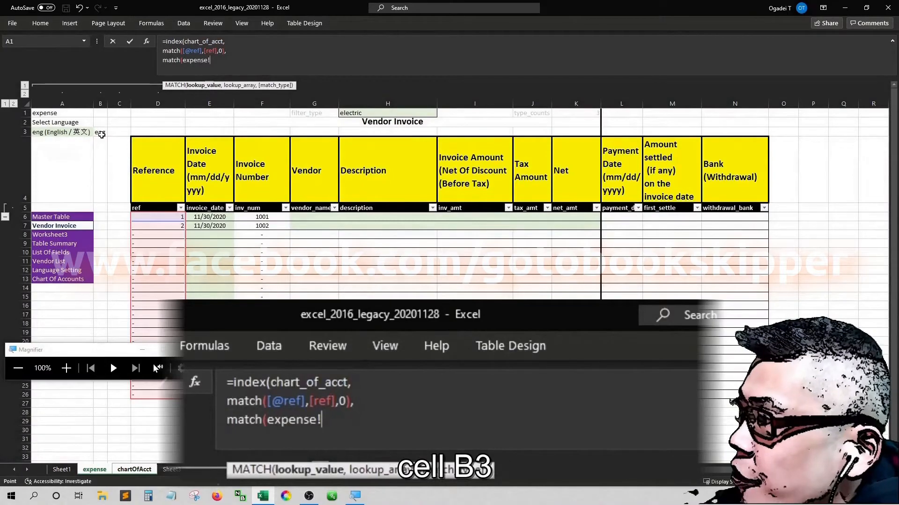
pyautogui.click(100, 133)
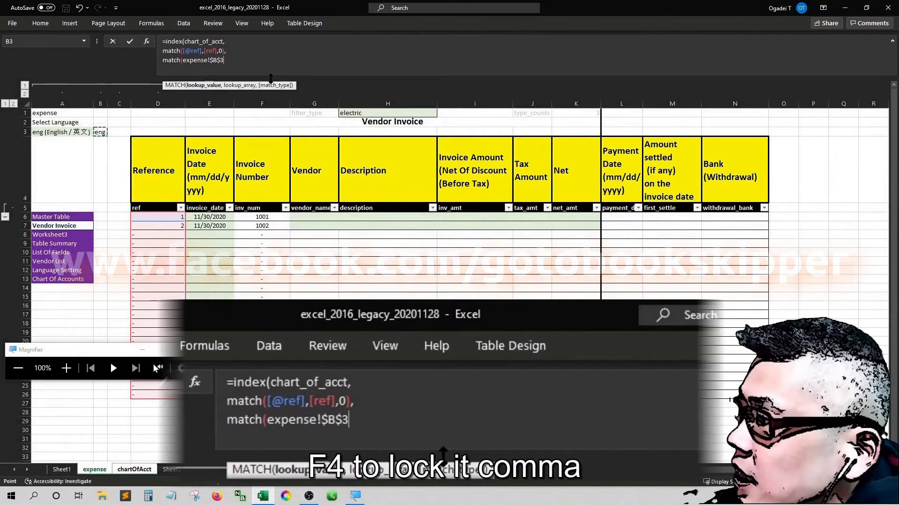
pyautogui.write(',')
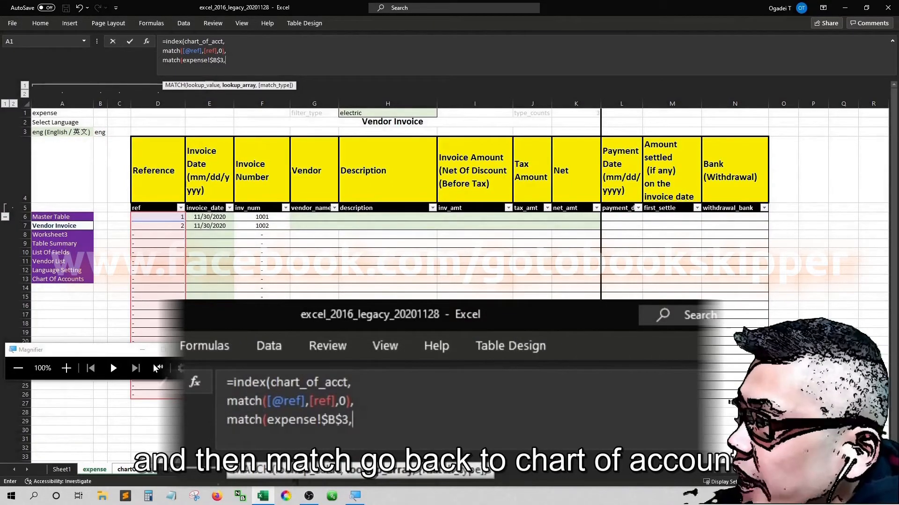
# Use the whole header row of the chart_of_acct table on the chartOfAcct sheet as the second MATCH's lookup array.
pyautogui.click(145, 471)
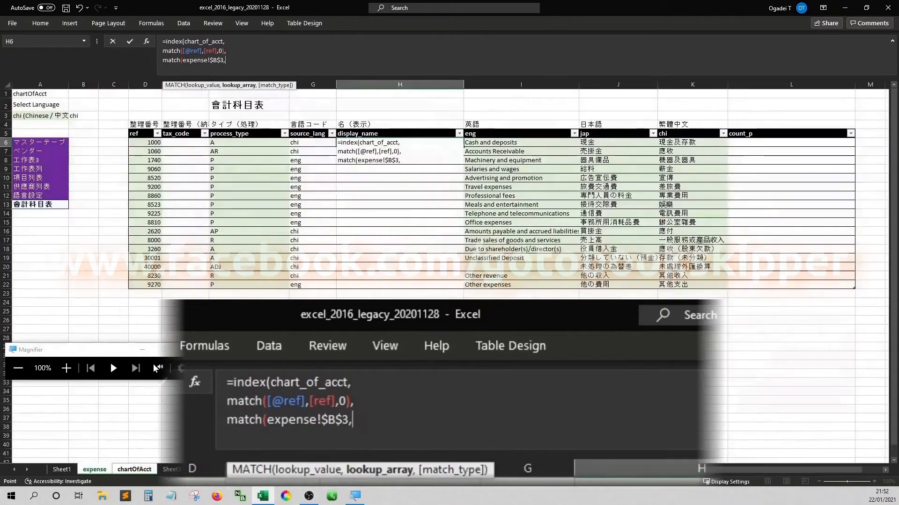
pyautogui.click(378, 117)
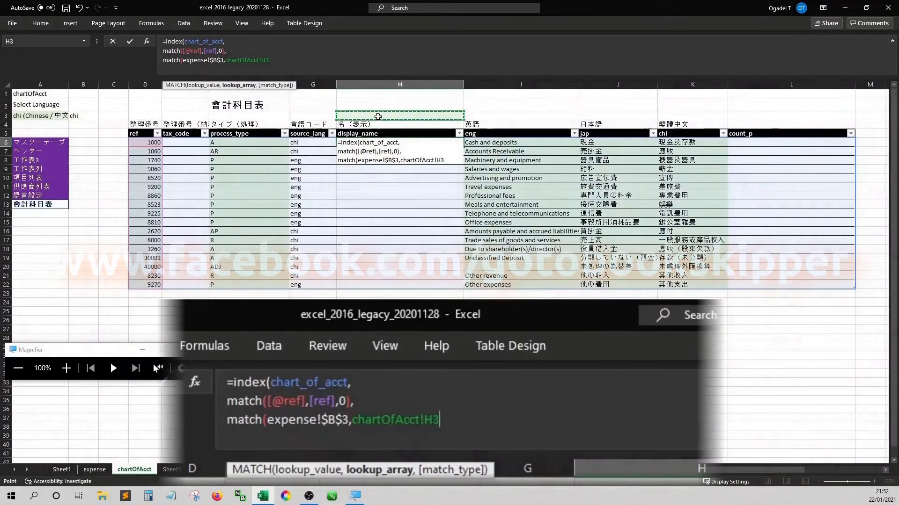
pyautogui.press('Left')
pyautogui.press('Left')
pyautogui.press('Left')
pyautogui.press('Left')
pyautogui.press('Down')
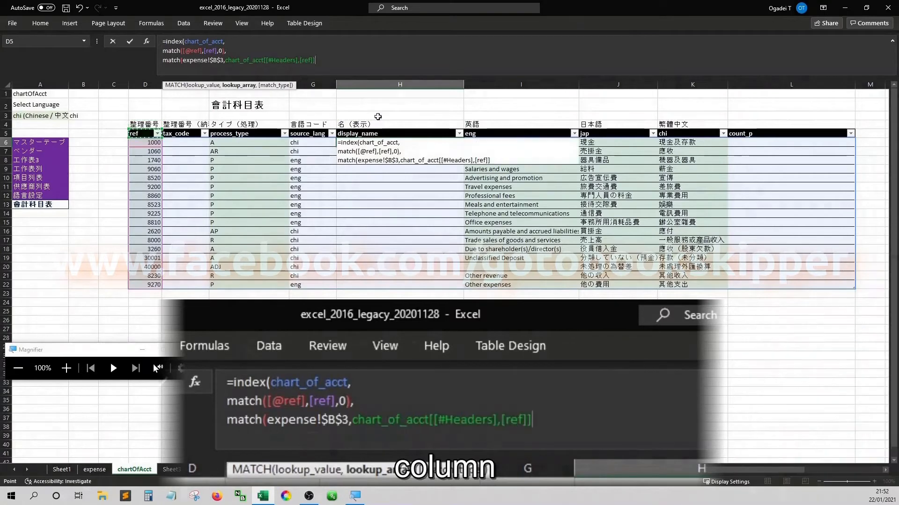
pyautogui.hotkey('ctrl', 'shift', 'Right')
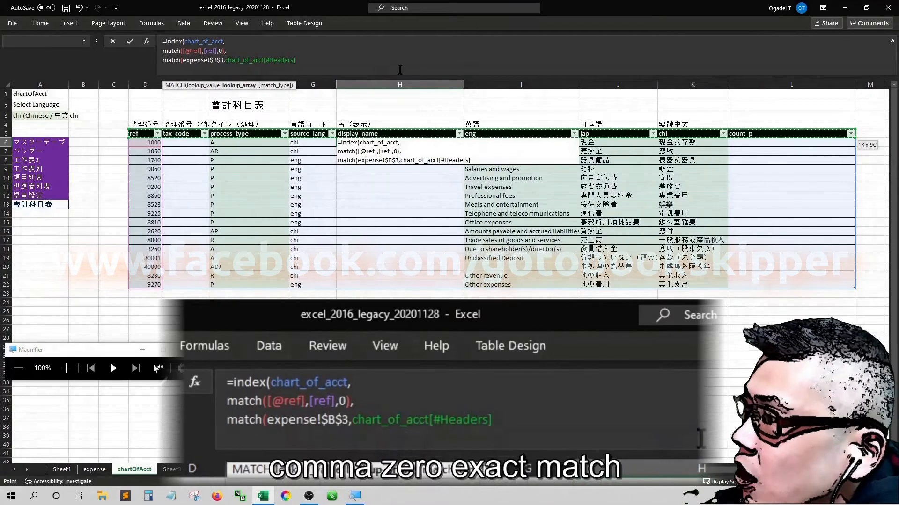
# Set the second MATCH to exact match (0), close the INDEX function on its own line, and enter the formula.
pyautogui.write(',0)')
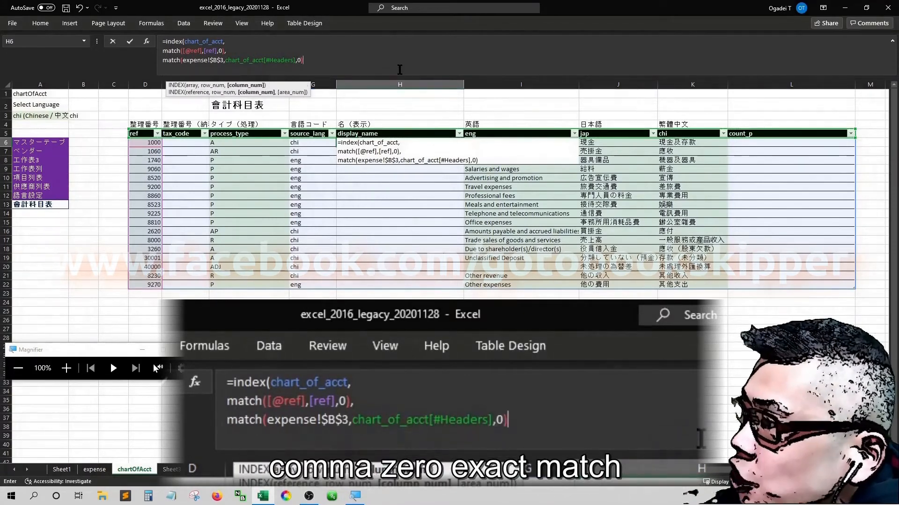
pyautogui.hotkey('alt', 'Return')
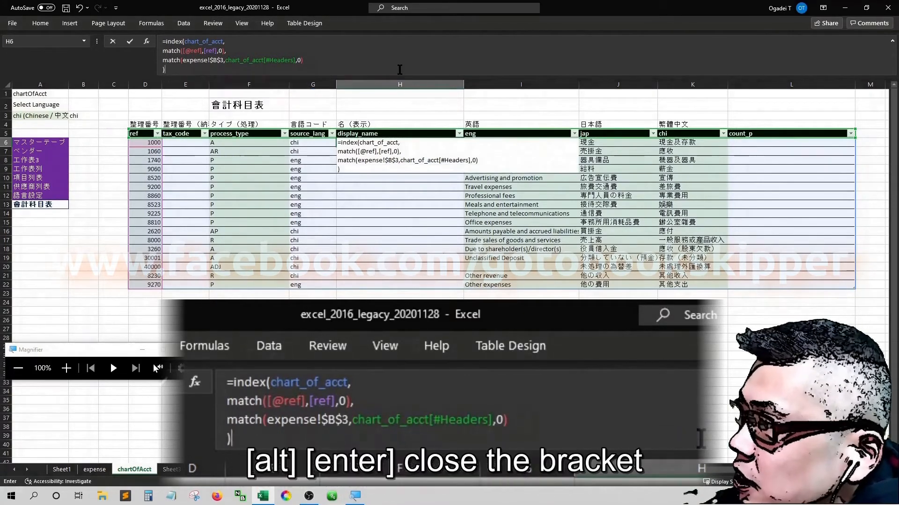
pyautogui.write(')')
pyautogui.press('Return')
# Enter Adjusting Entries as the English name of account 40000 in the eng column, cell I20.
pyautogui.press('Down')
pyautogui.press('Down')
pyautogui.press('Down')
pyautogui.press('Down')
pyautogui.press('Down')
pyautogui.press('Down')
pyautogui.press('Down')
pyautogui.press('Down')
pyautogui.press('Down')
pyautogui.press('Down')
pyautogui.press('Down')
pyautogui.press('Down')
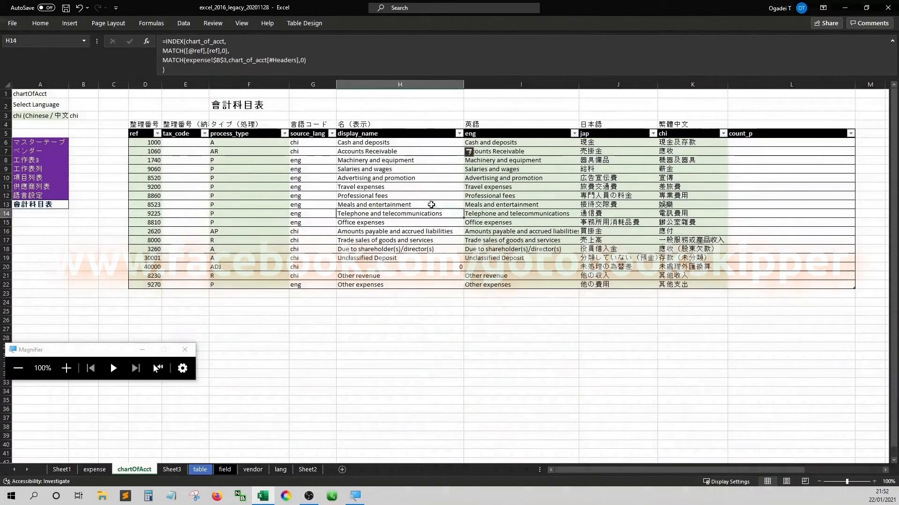
pyautogui.press('Right')
pyautogui.press('Down')
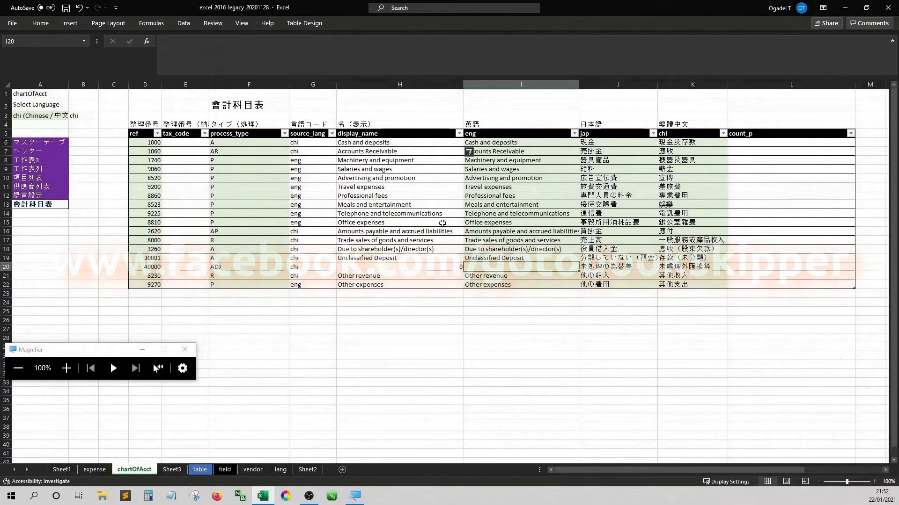
pyautogui.write('A')
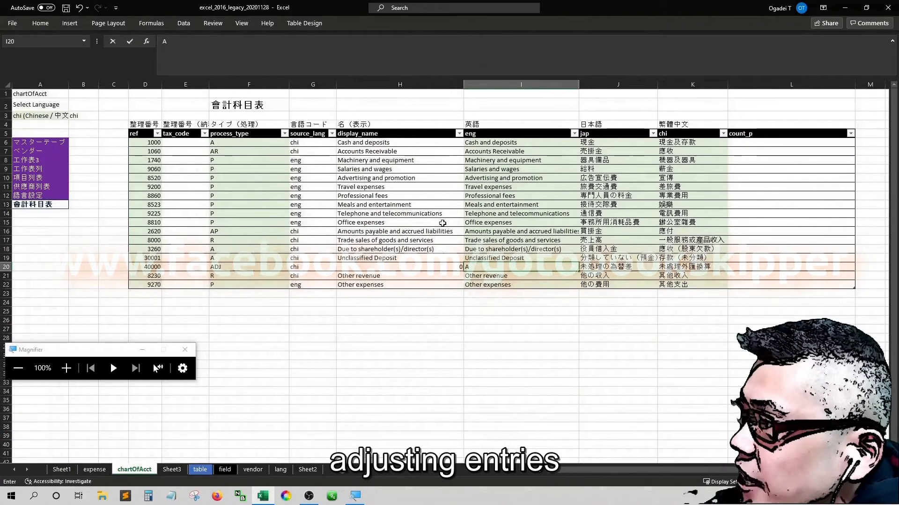
pyautogui.write('djusting')
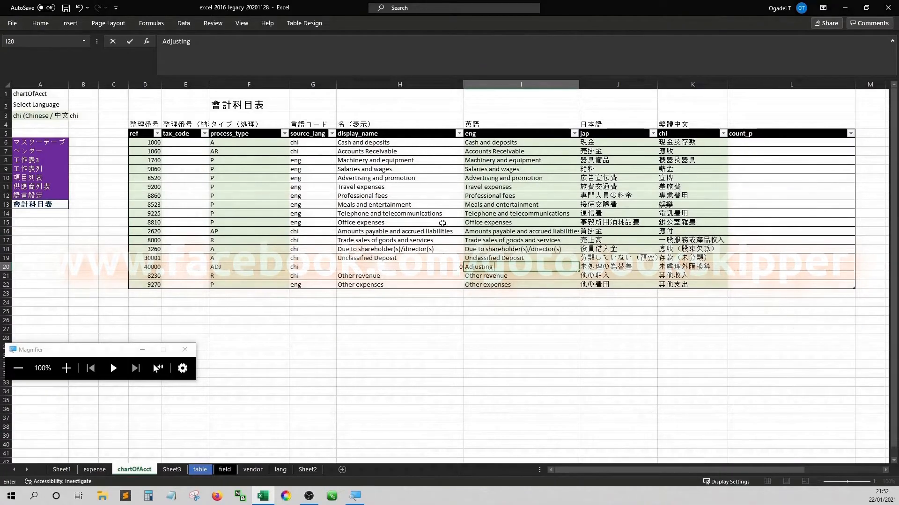
pyautogui.write(' Entries')
pyautogui.press('Up')
pyautogui.press('Up')
pyautogui.press('Down')
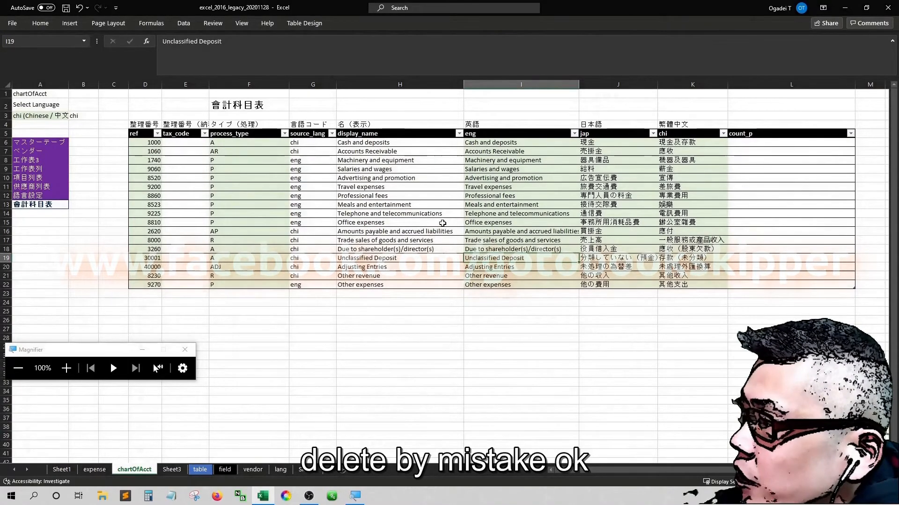
# Reopen the display_name formula in H6 and delete the expense!$B$3 lookup value from its second MATCH function.
pyautogui.press('Left')
pyautogui.press('Up')
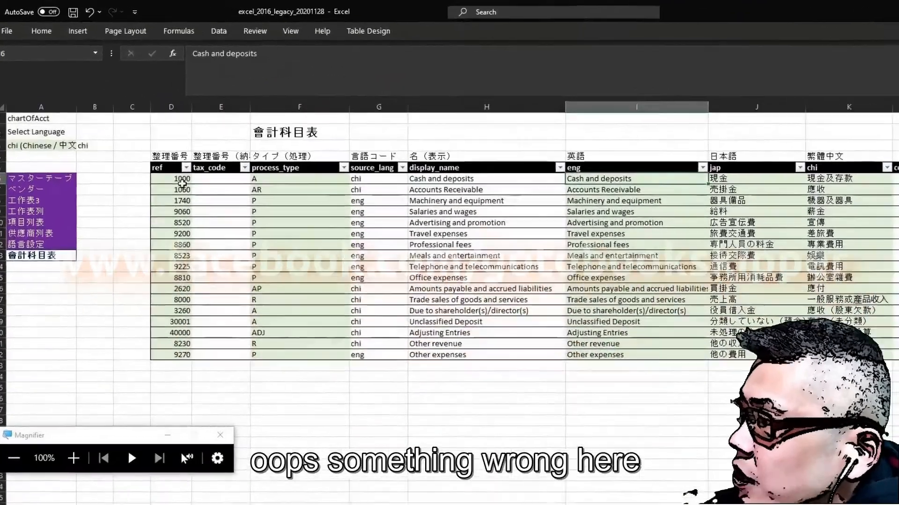
pyautogui.press('Left')
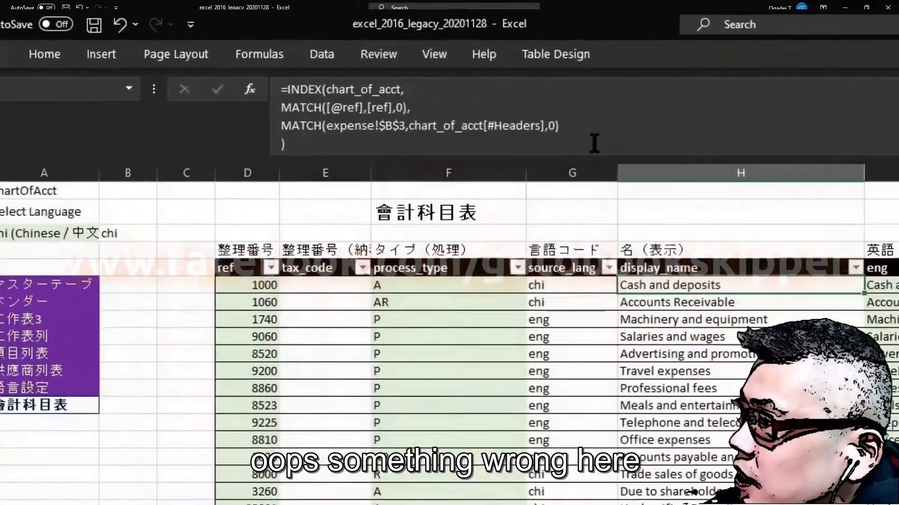
pyautogui.click(595, 143)
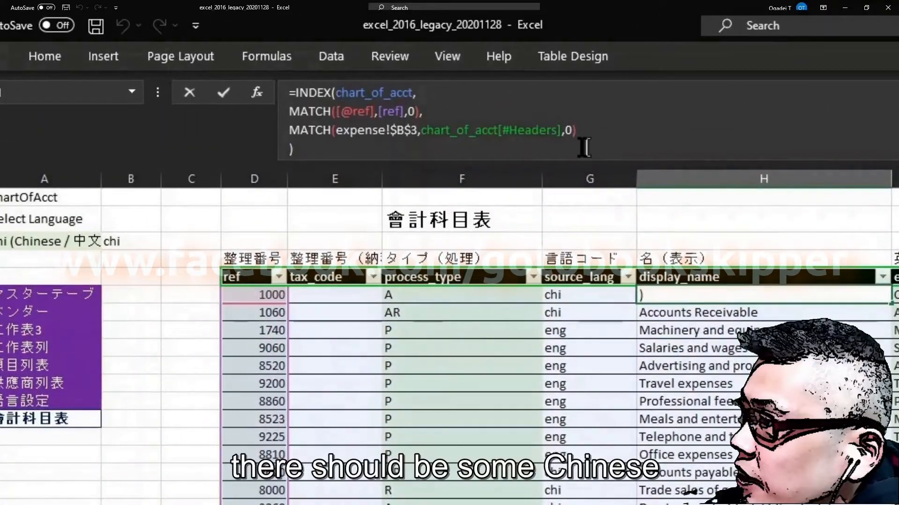
pyautogui.hotkey('ctrl', 'Return')
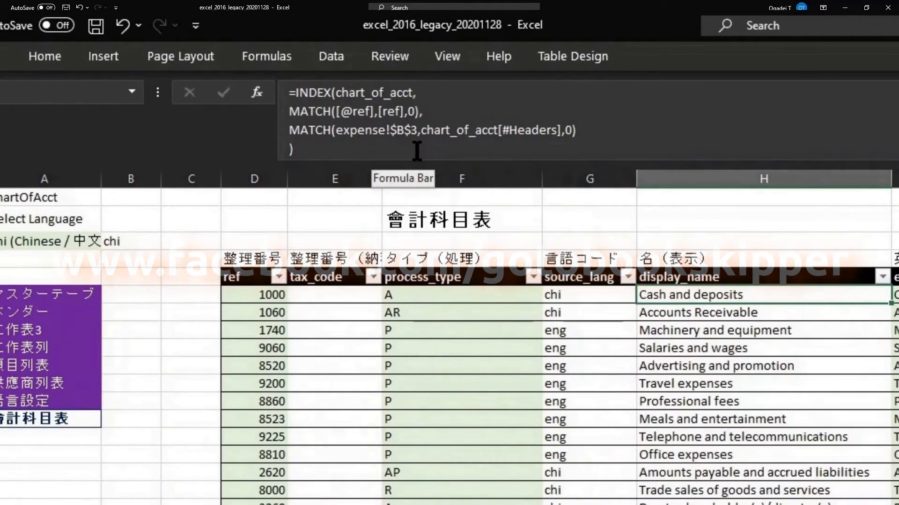
pyautogui.click(360, 126)
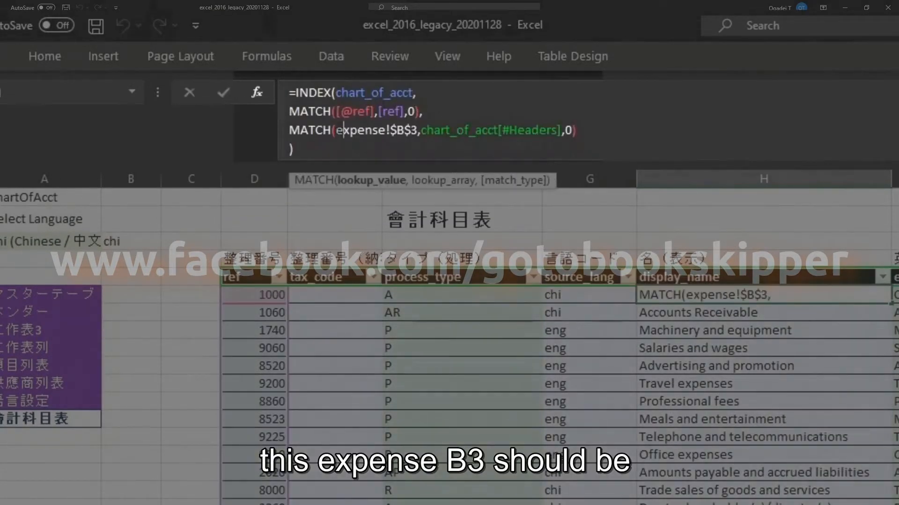
pyautogui.hotkey('shift', 'Right')
pyautogui.hotkey('shift', 'Right')
pyautogui.hotkey('shift', 'Right')
pyautogui.hotkey('shift', 'Right')
pyautogui.hotkey('shift', 'Right')
pyautogui.hotkey('shift', 'Right')
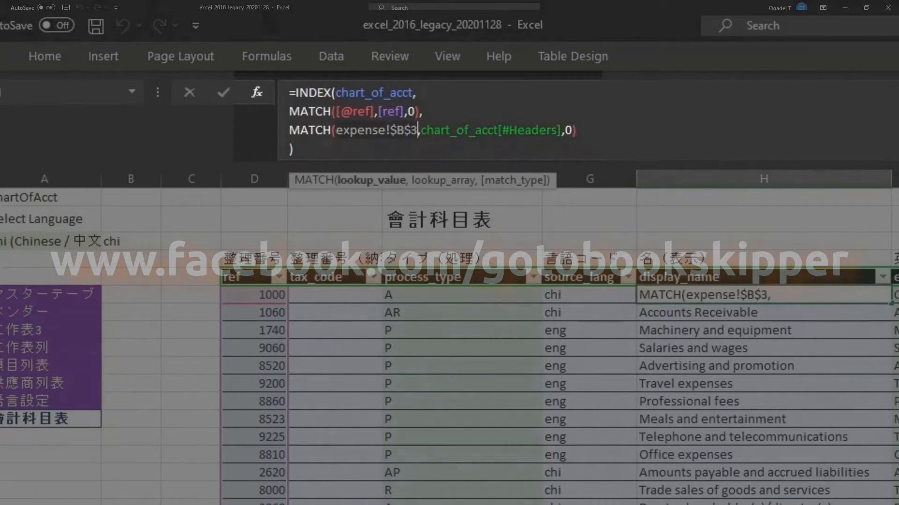
pyautogui.press('Delete')
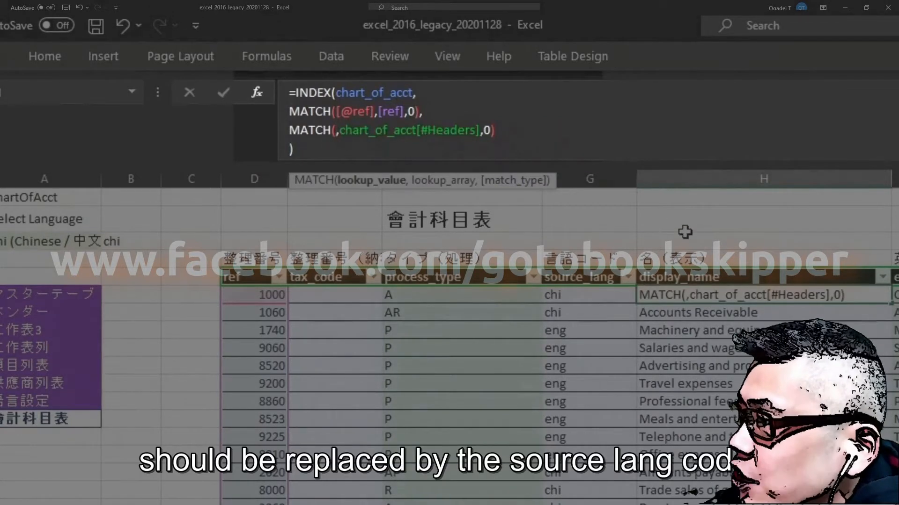
# Use the current row's [@[source_lang]] as the second MATCH's lookup value and enter the display_name formula.
pyautogui.click(662, 239)
pyautogui.press('Left')
pyautogui.press('Down')
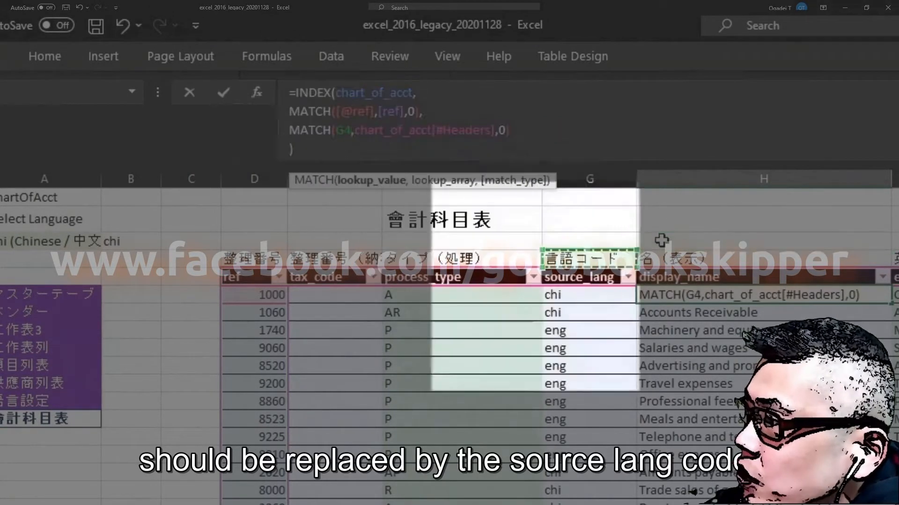
pyautogui.press('Down')
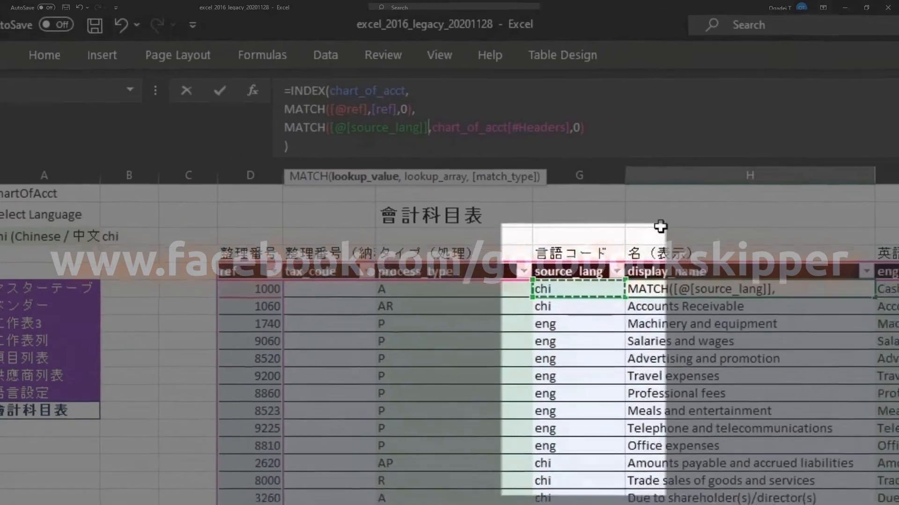
pyautogui.press('Return')
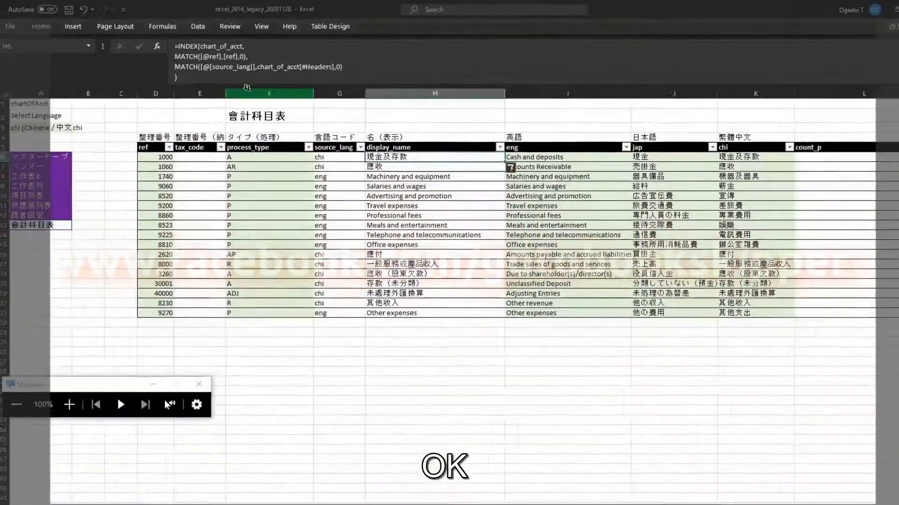
# Compare the display names of type P accounts with those of the other process types.
pyautogui.press('Down')
pyautogui.press('Down')
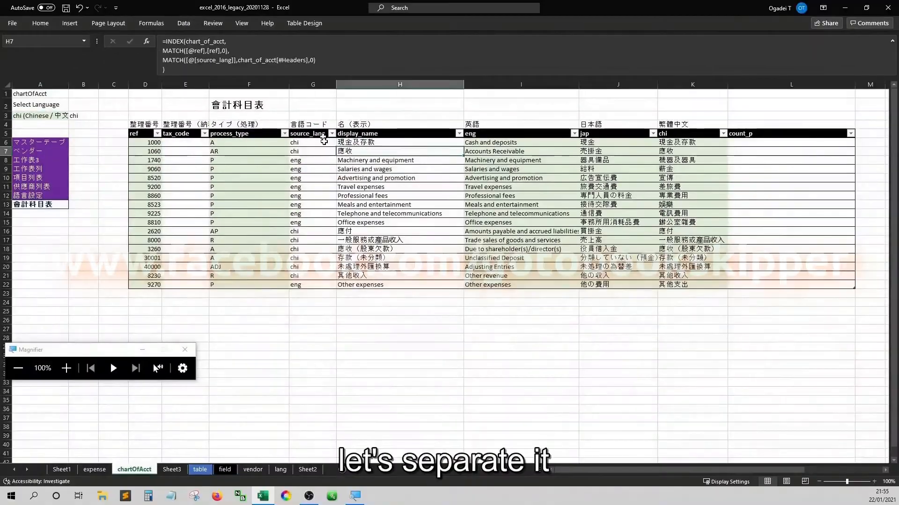
pyautogui.press('Left')
pyautogui.press('Left')
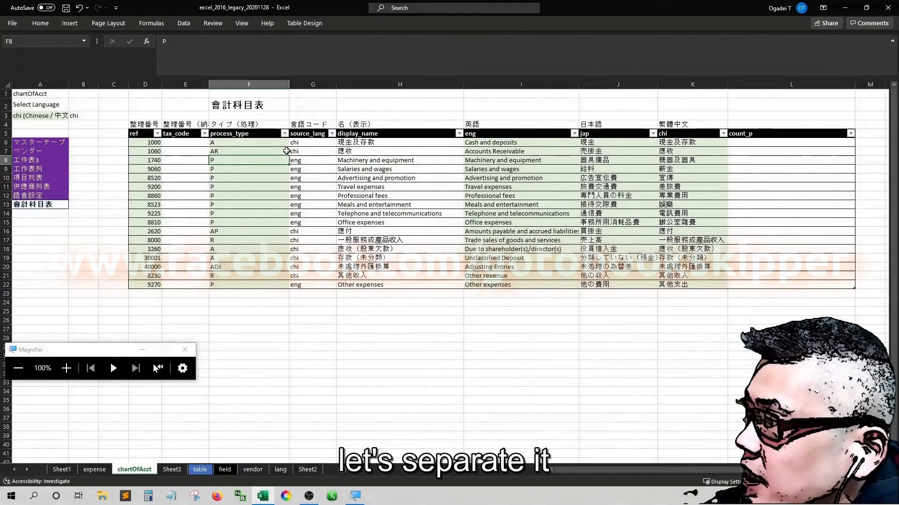
pyautogui.press('Up')
pyautogui.press('Up')
pyautogui.hotkey('shift', 'Down')
pyautogui.hotkey('shift', 'Down')
pyautogui.hotkey('shift', 'Down')
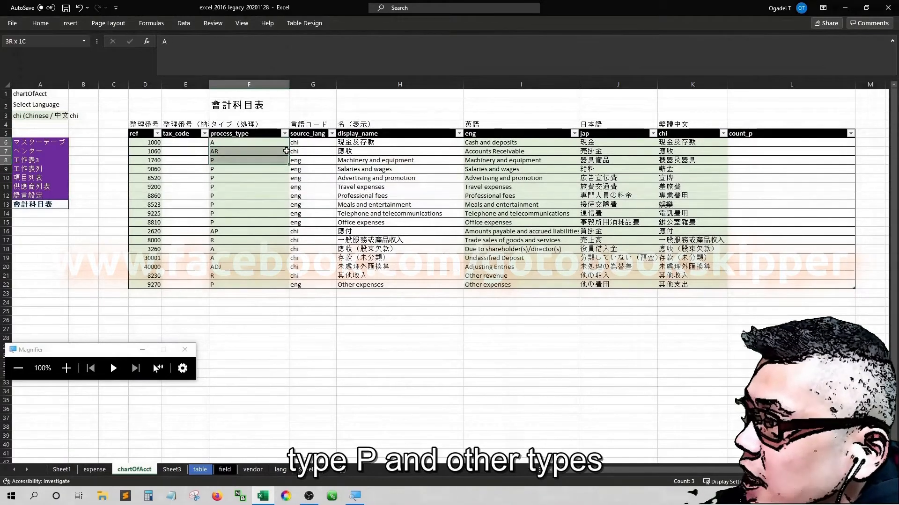
pyautogui.press('Down')
pyautogui.press('Right')
pyautogui.press('Right')
pyautogui.press('Right')
pyautogui.press('Right')
pyautogui.press('Right')
pyautogui.press('Right')
pyautogui.press('Right')
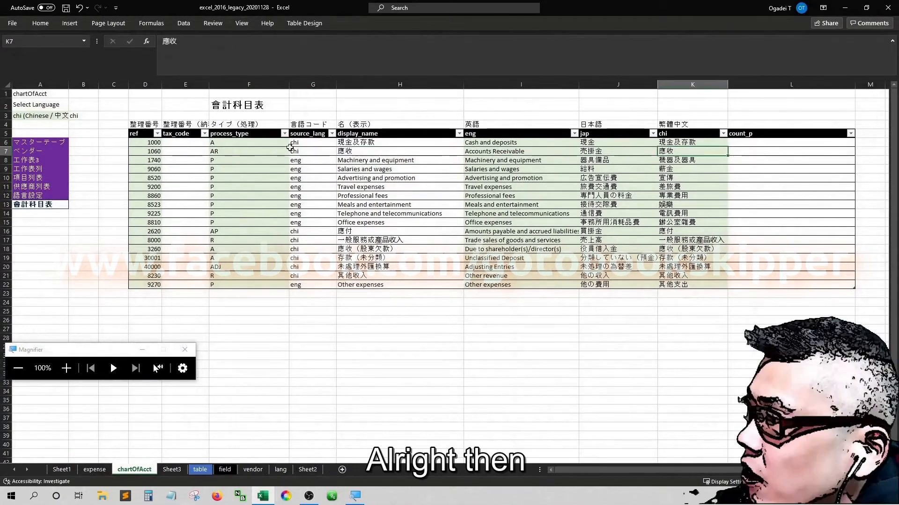
pyautogui.press('Right')
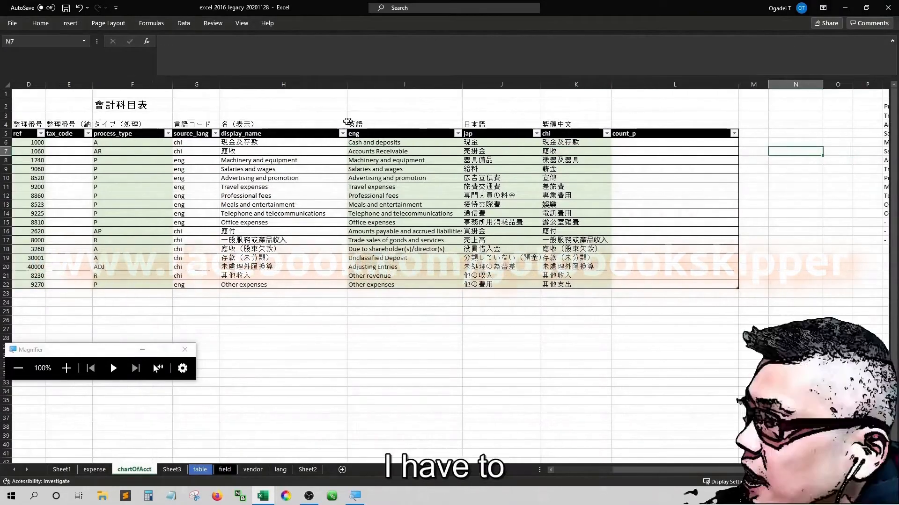
pyautogui.press('Left')
pyautogui.press('Left')
pyautogui.press('Left')
pyautogui.press('Left')
pyautogui.press('Left')
pyautogui.press('Left')
pyautogui.press('Left')
pyautogui.press('Down')
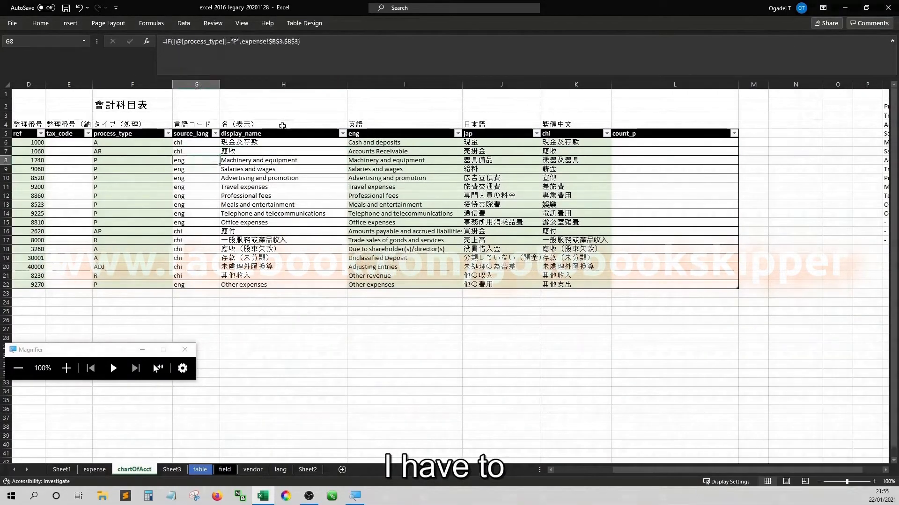
# Review the accounts whose process_type is P and the empty count_p column of the chart of accounts table.
pyautogui.press('Left')
pyautogui.hotkey('shift', 'Down')
pyautogui.hotkey('shift', 'Down')
pyautogui.hotkey('shift', 'Down')
pyautogui.hotkey('shift', 'Down')
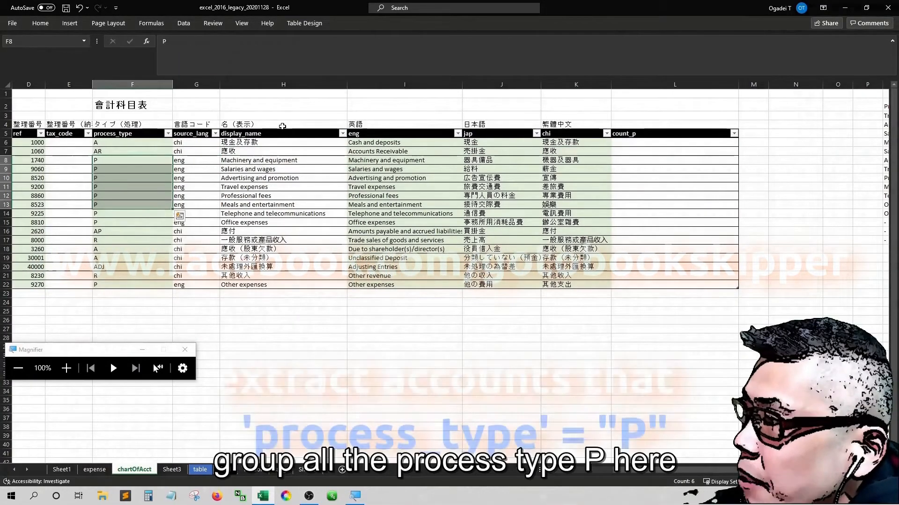
pyautogui.hotkey('shift', 'Down')
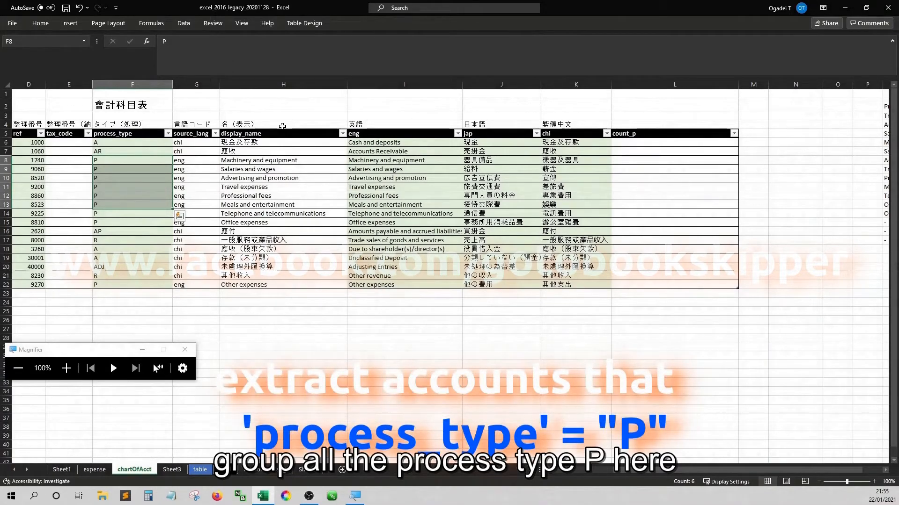
pyautogui.press('Right')
pyautogui.press('Right')
pyautogui.press('Right')
pyautogui.press('Right')
pyautogui.press('Right')
pyautogui.press('Right')
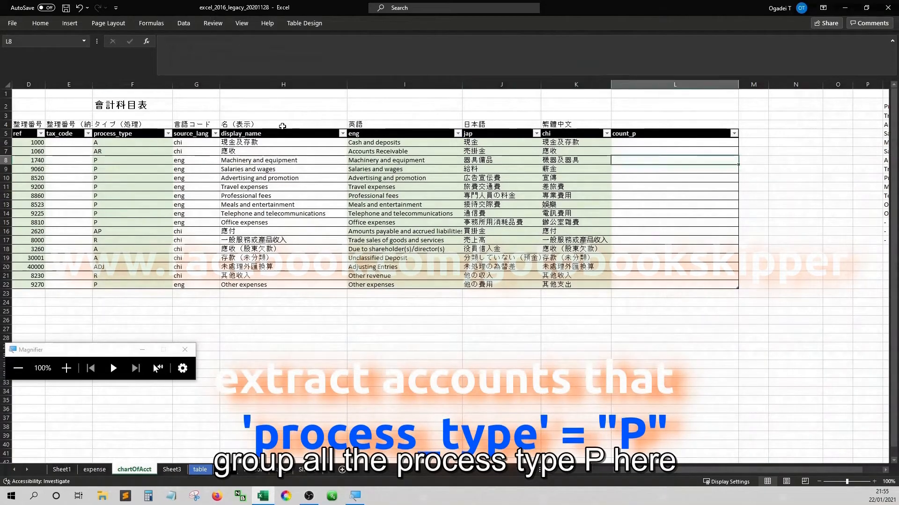
# Examine the existing list of type P display names beside the table and the formula that extracts it.
pyautogui.press('Up')
pyautogui.press('Up')
pyautogui.press('Right')
pyautogui.press('Right')
pyautogui.press('Right')
pyautogui.press('Right')
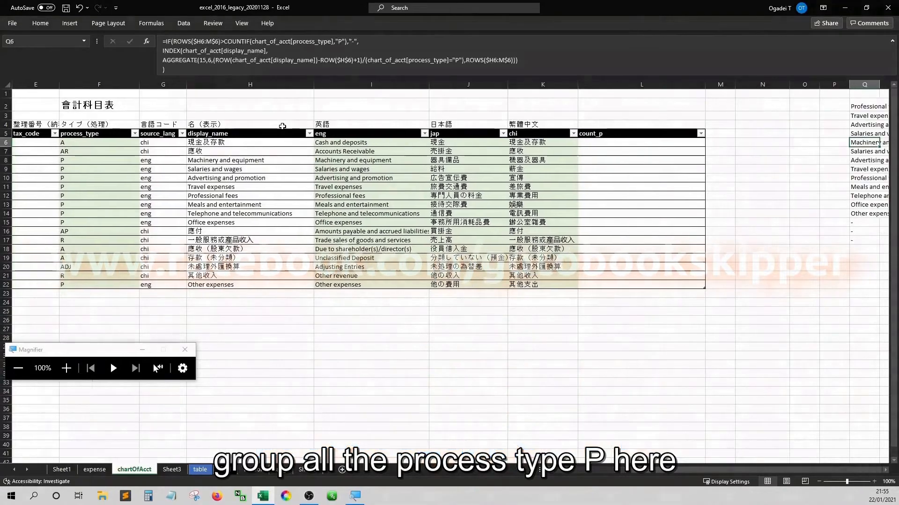
pyautogui.press('Right')
pyautogui.press('Right')
pyautogui.press('Right')
pyautogui.press('Right')
pyautogui.press('Right')
pyautogui.press('Right')
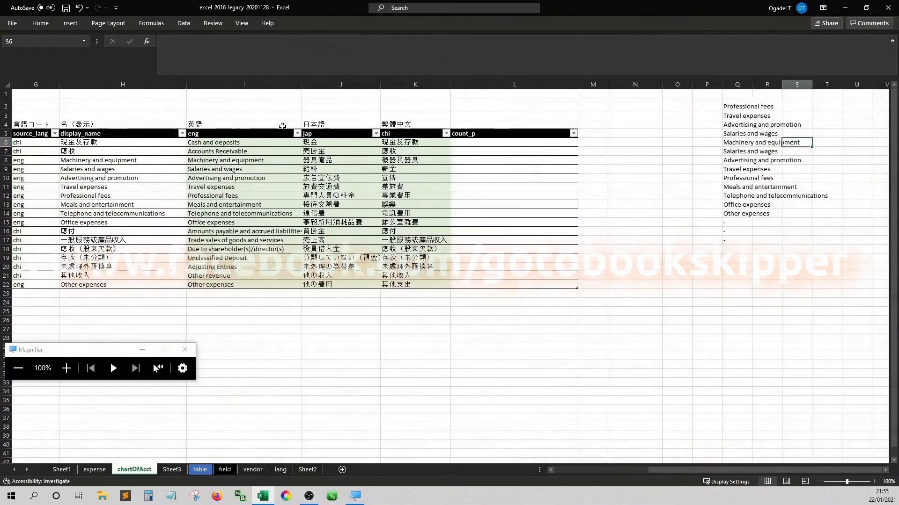
pyautogui.press('Left')
pyautogui.press('Left')
pyautogui.press('Left')
pyautogui.press('Left')
pyautogui.press('Left')
pyautogui.press('Up')
pyautogui.press('Up')
pyautogui.press('Up')
pyautogui.press('Up')
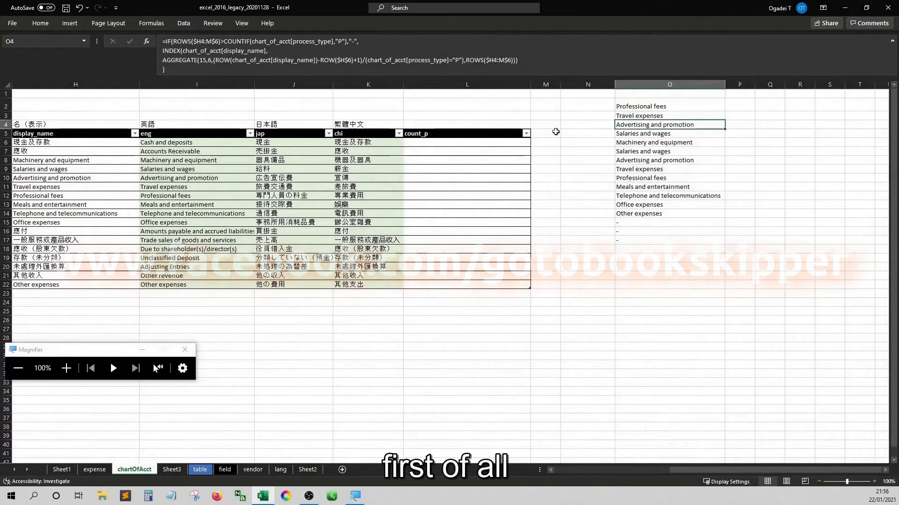
pyautogui.press('Right')
pyautogui.press('Up')
pyautogui.press('Up')
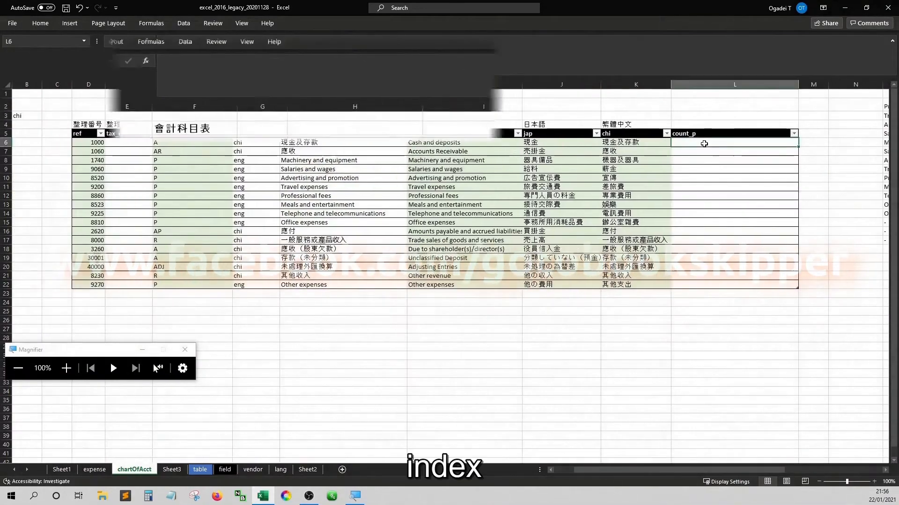
# Start an INDEX formula in the first count_p cell, L6, with the whole display_name column as its array.
pyautogui.write('=inde')
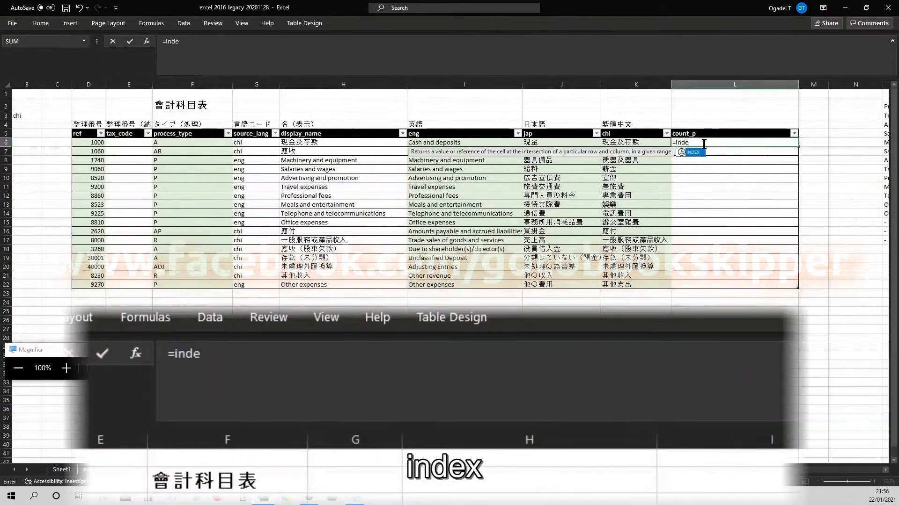
pyautogui.write('x(')
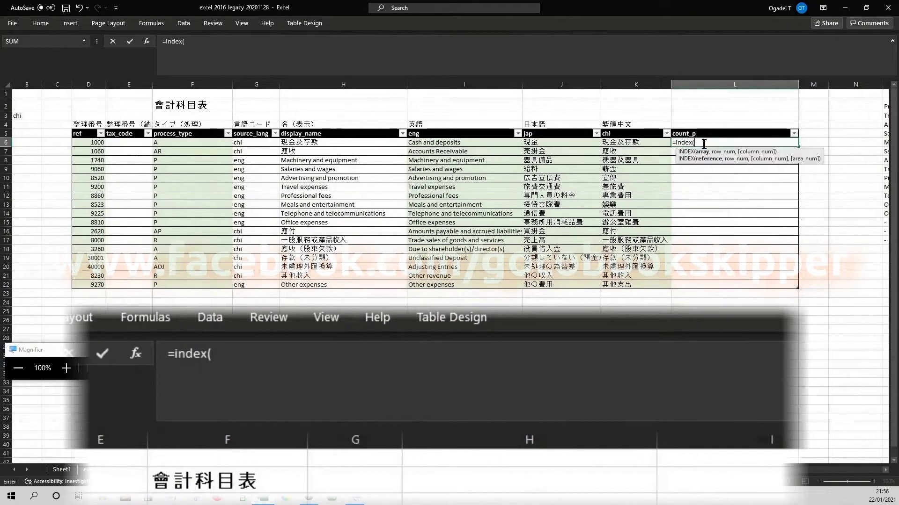
pyautogui.click(368, 113)
pyautogui.press('Down')
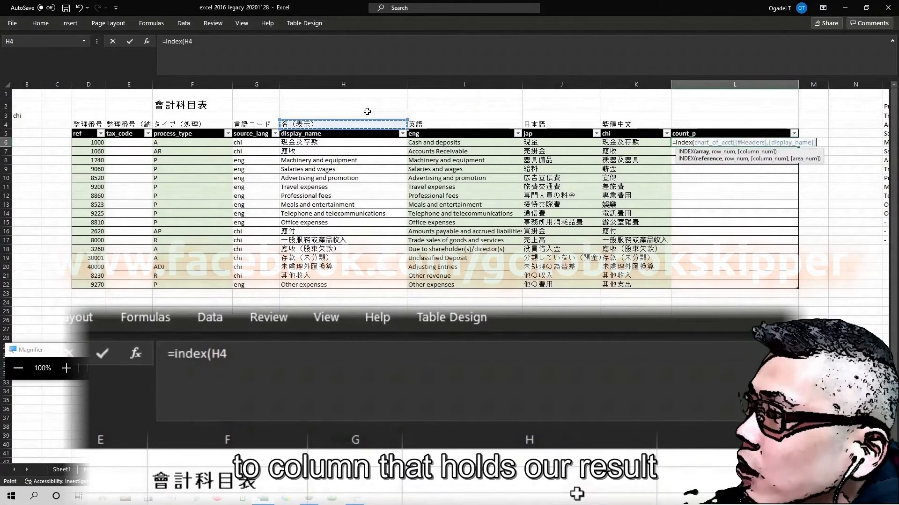
pyautogui.press('Down')
pyautogui.press('Down')
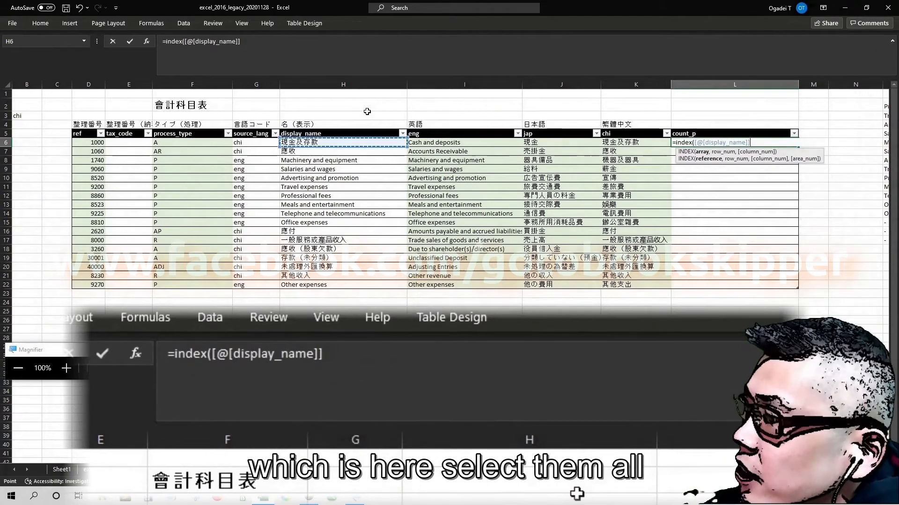
pyautogui.hotkey('ctrl', 'shift', 'Down')
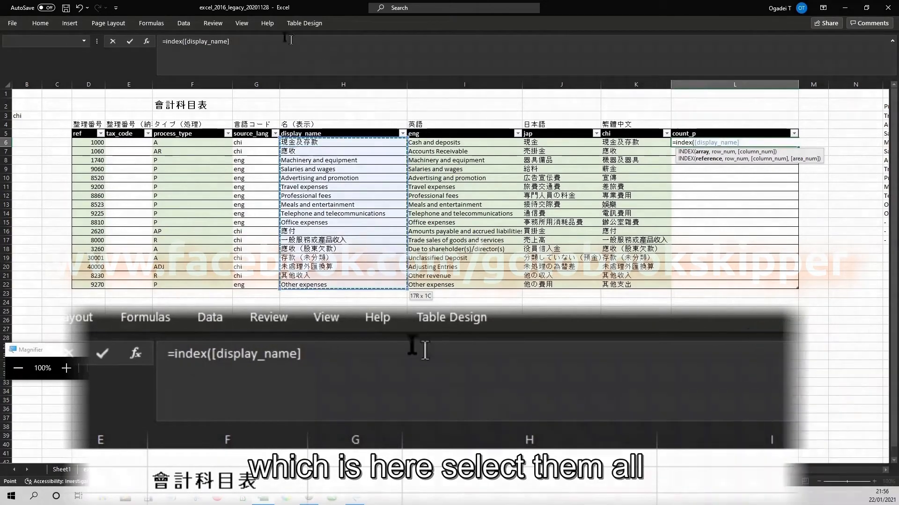
pyautogui.click(248, 44)
pyautogui.write(',')
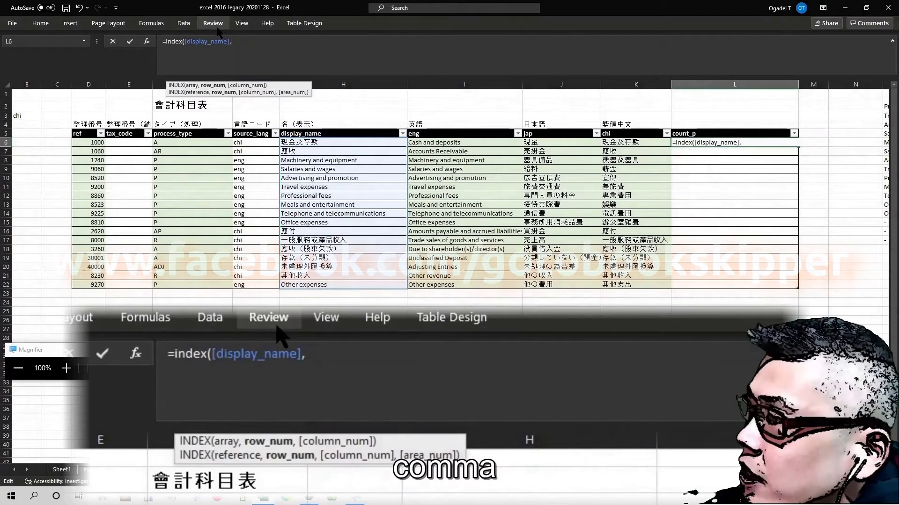
# Add AGGREGATE on a new line as INDEX's row number, with function 15 (SMALL) and option 6 (ignore error values).
pyautogui.hotkey('alt', 'Return')
pyautogui.write('aggre')
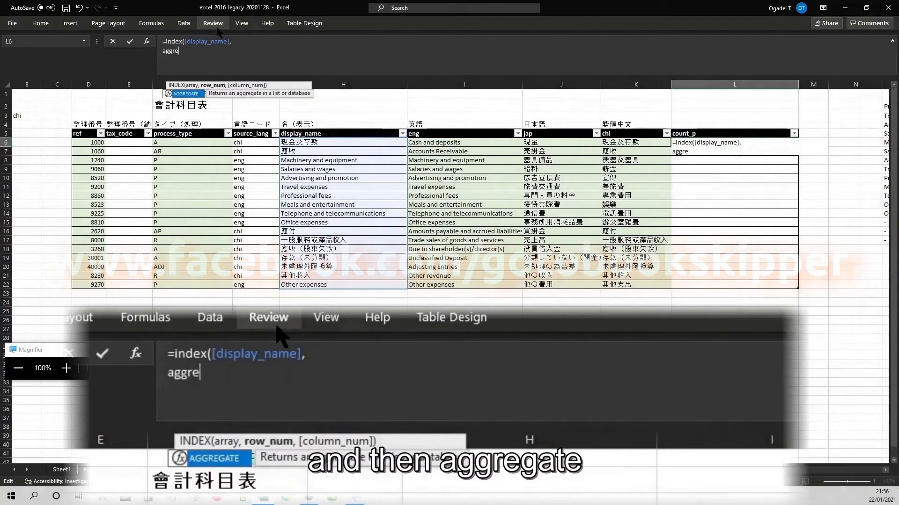
pyautogui.press('Tab')
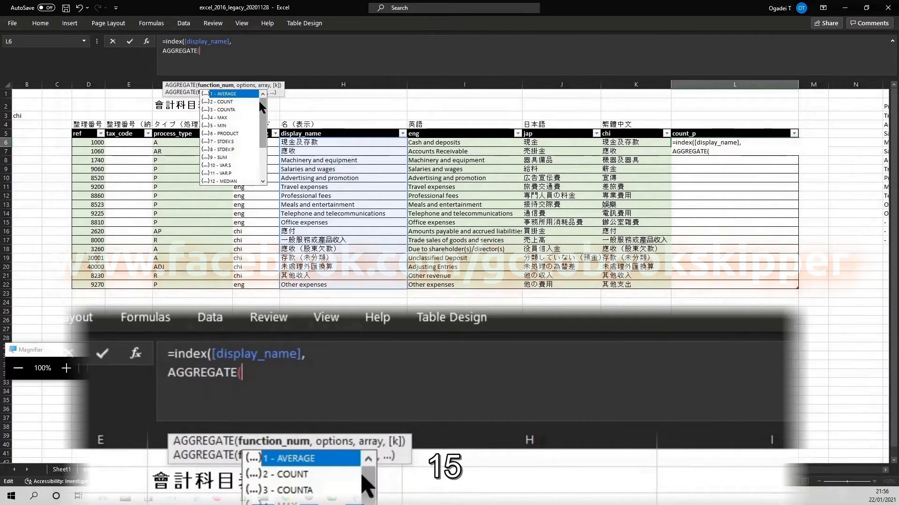
pyautogui.moveTo(259, 101); pyautogui.dragTo(252, 118)
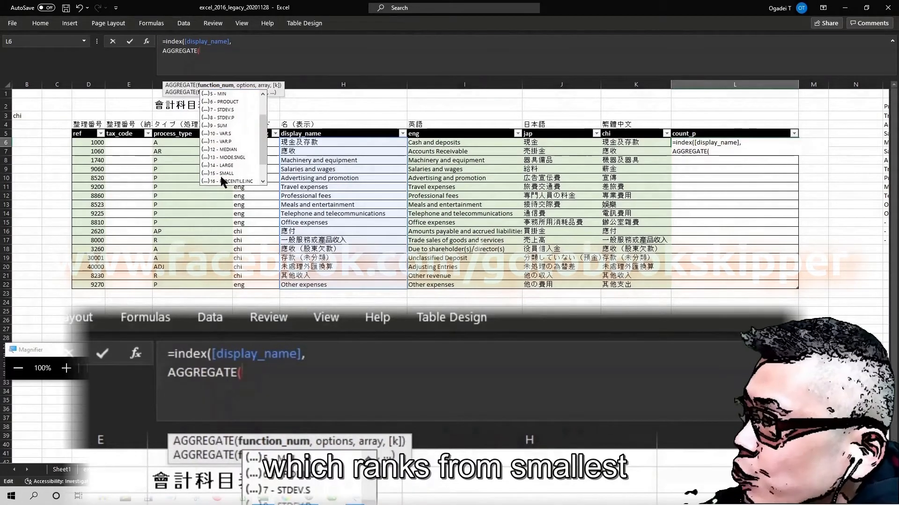
pyautogui.click(225, 173)
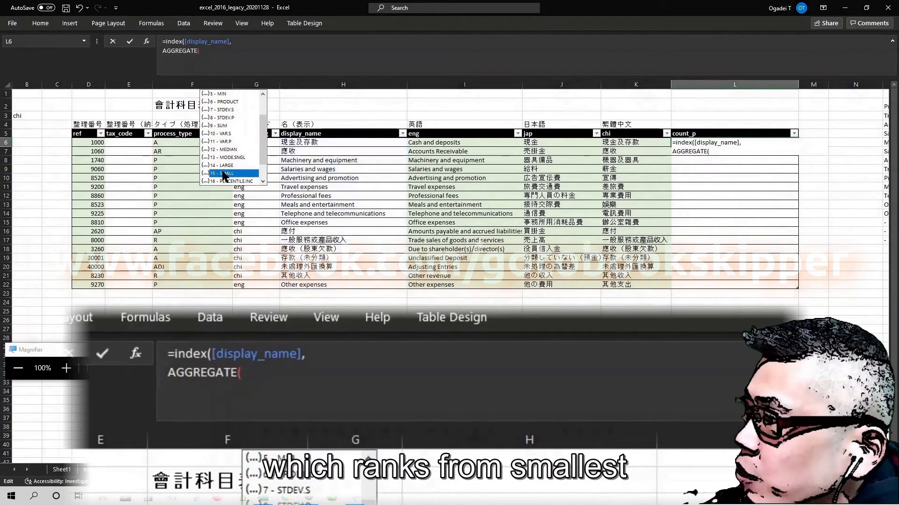
pyautogui.click(226, 54)
pyautogui.write('15')
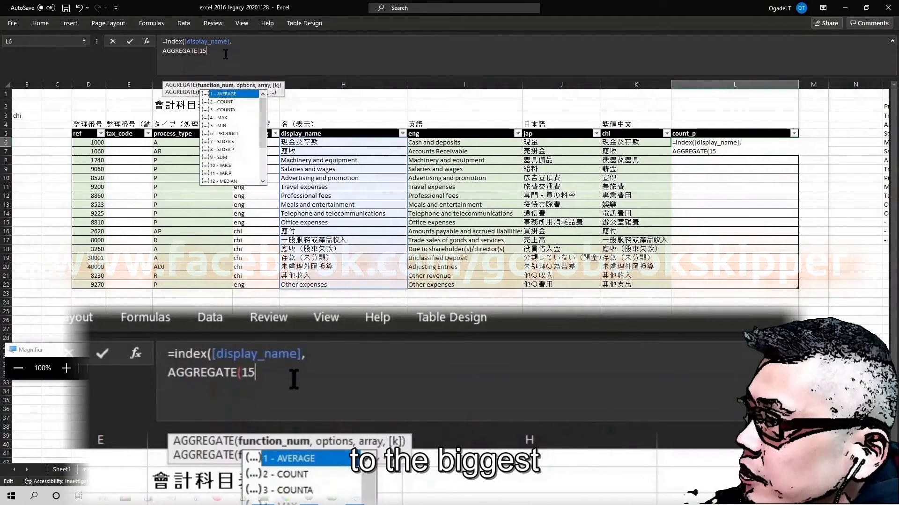
pyautogui.write(',')
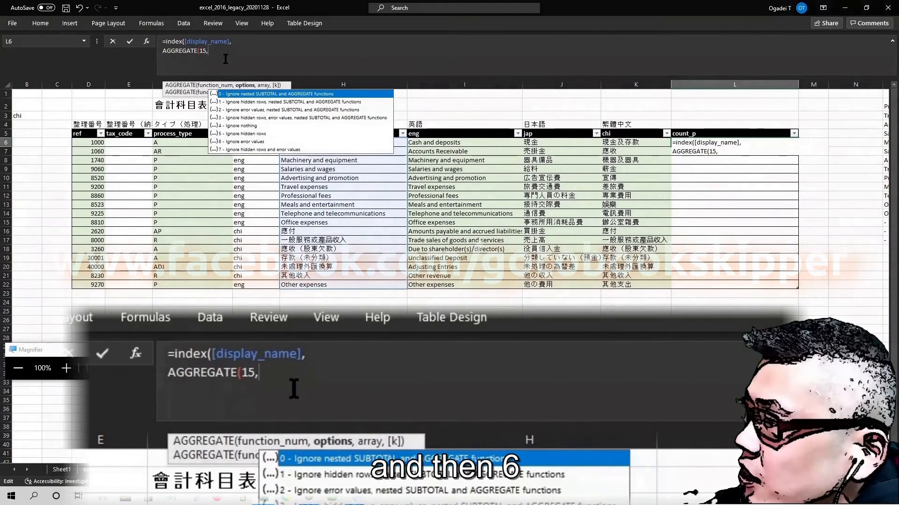
pyautogui.click(241, 144)
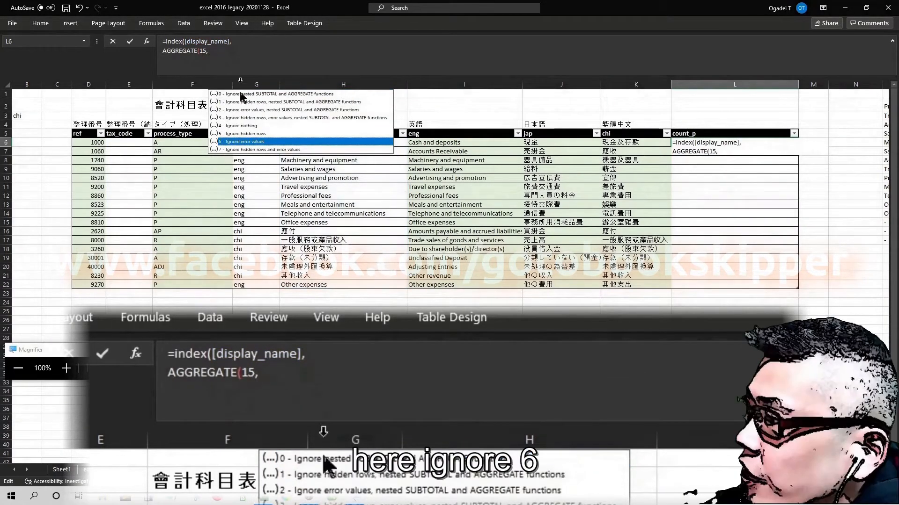
pyautogui.click(231, 51)
pyautogui.write('6,')
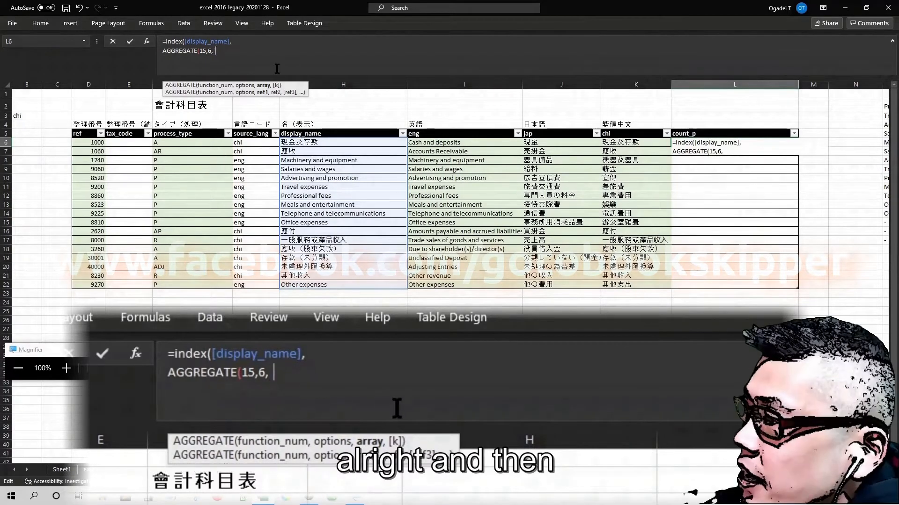
# Lay out AGGREGATE's remaining arguments as the placeholder ()/(criteria),k and close both functions, with INDEX's closing parenthesis on its own line.
pyautogui.press('BackSpace')
pyautogui.write('(')
pyautogui.hscroll(-1, 381, 237)
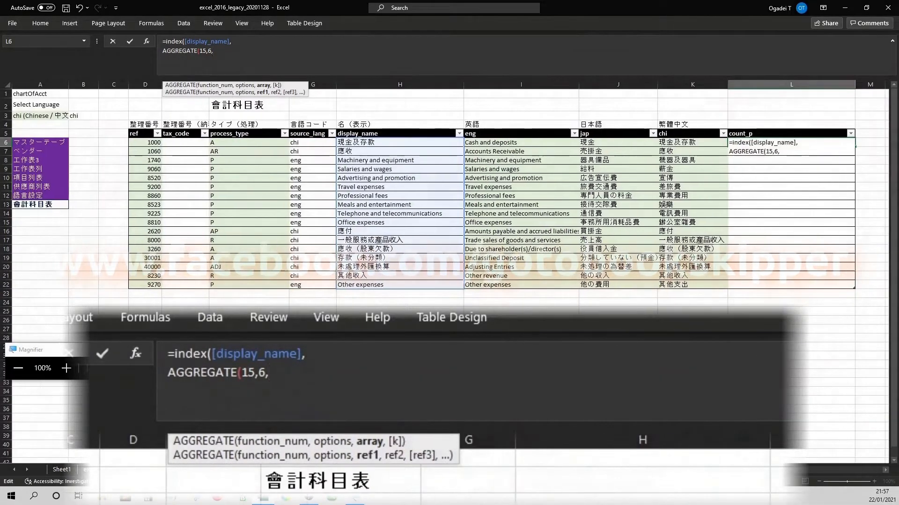
pyautogui.click(242, 52)
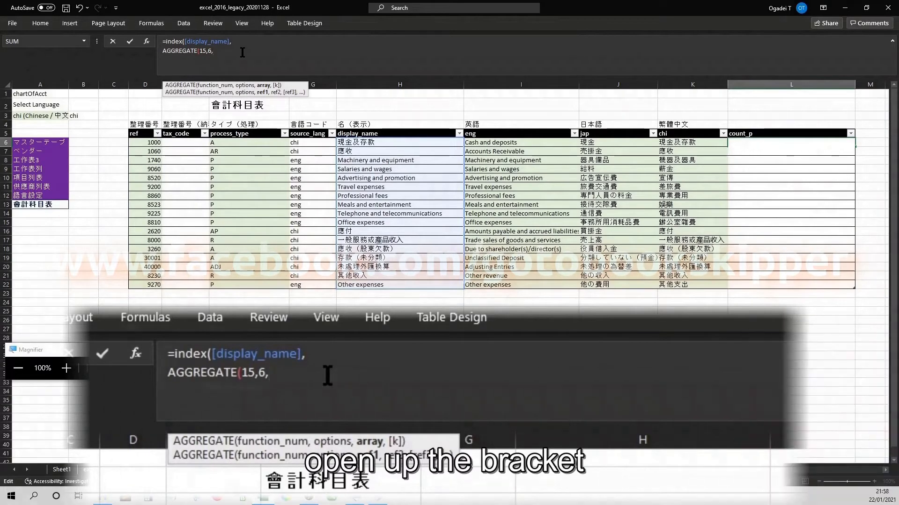
pyautogui.write('()/(')
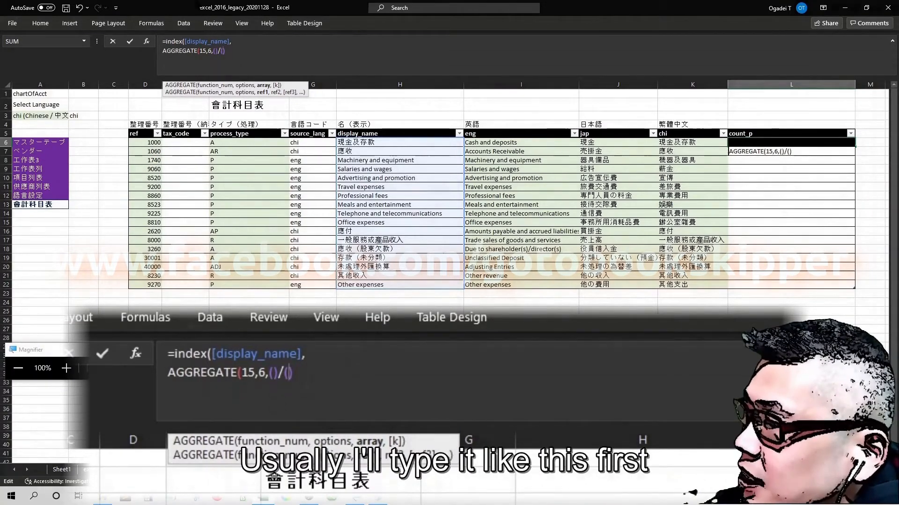
pyautogui.write('criteria)')
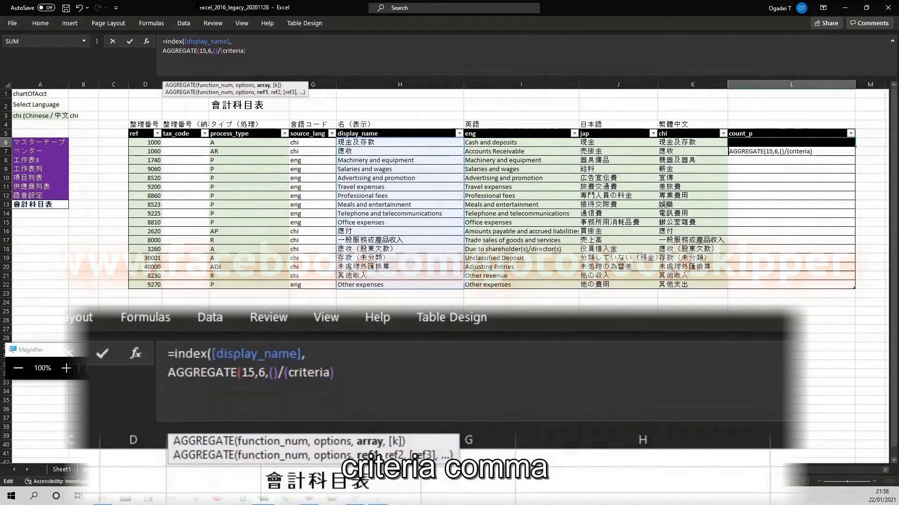
pyautogui.write(',')
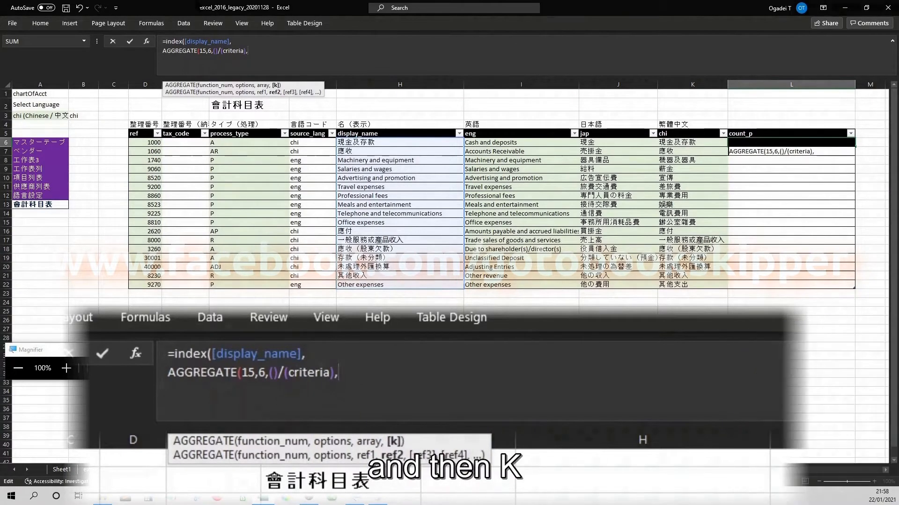
pyautogui.write('k)')
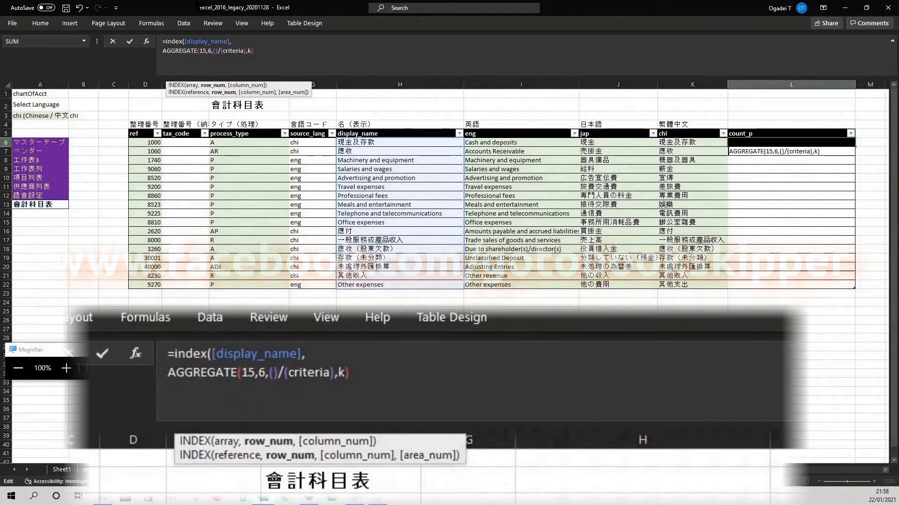
pyautogui.hotkey('alt', 'Return')
pyautogui.write(')')
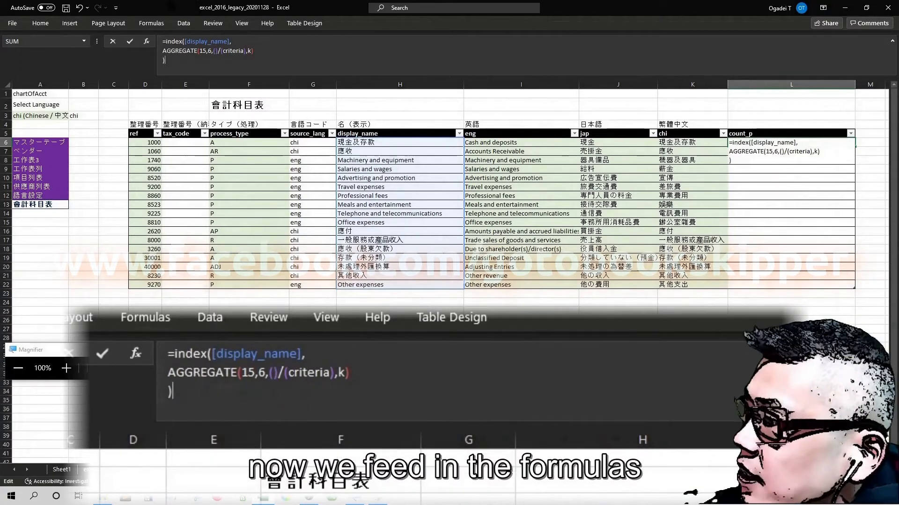
# Fill the empty array parentheses in AGGREGATE with ROW of the whole display_name column, minus a second ROW() with its reference left blank.
pyautogui.click(218, 51)
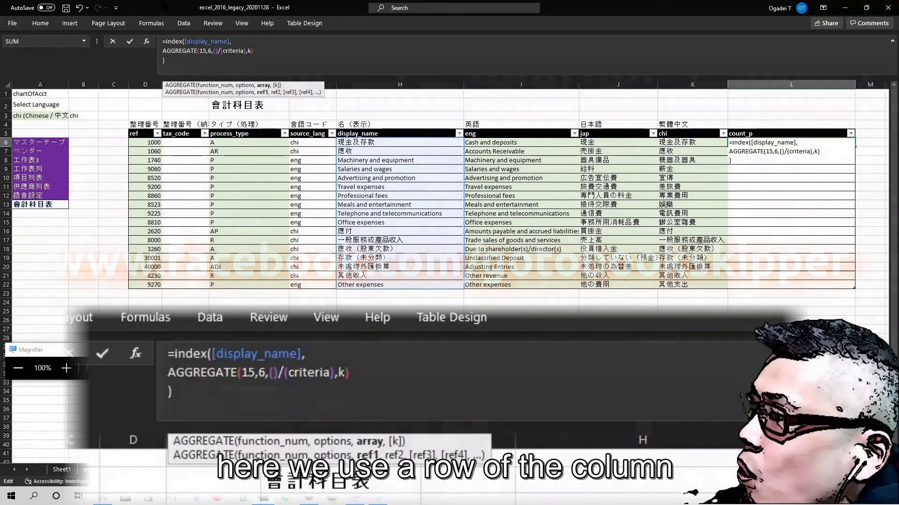
pyautogui.write('()')
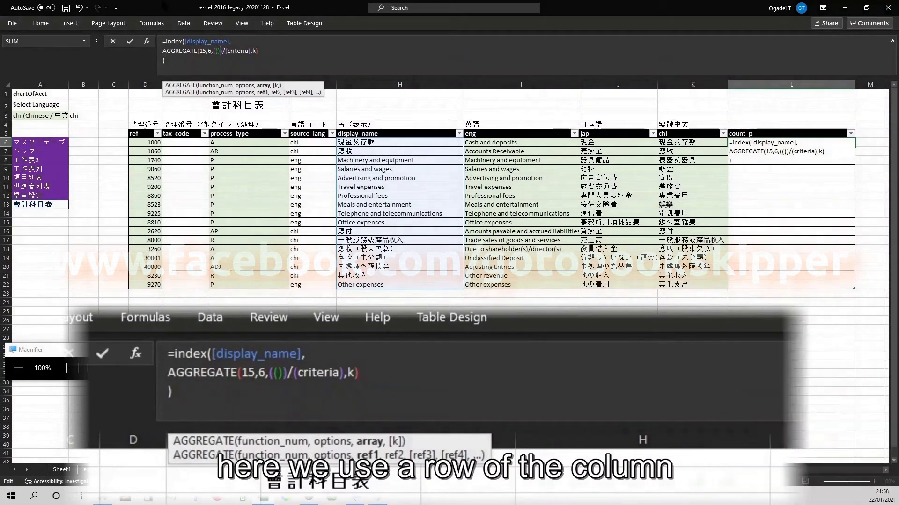
pyautogui.write('row')
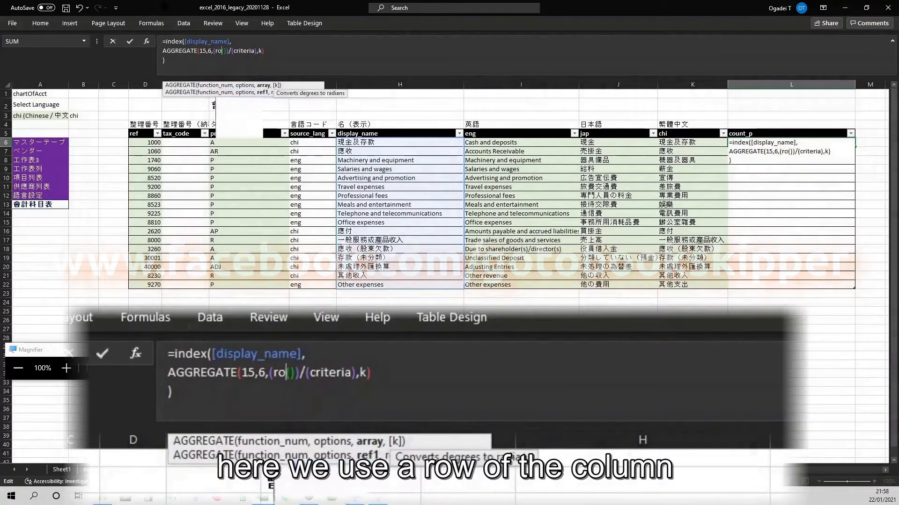
pyautogui.click(375, 120)
pyautogui.click(376, 134)
pyautogui.press('Down')
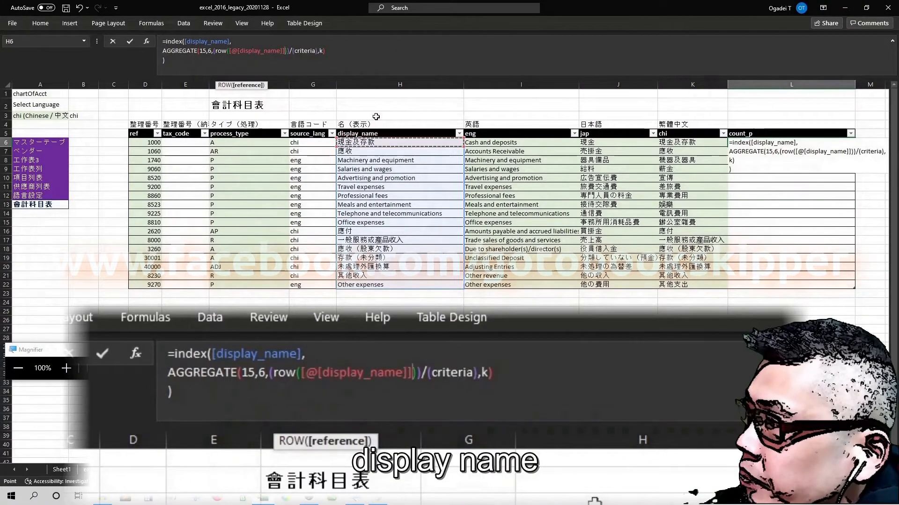
pyautogui.hotkey('ctrl', 'shift', 'Down')
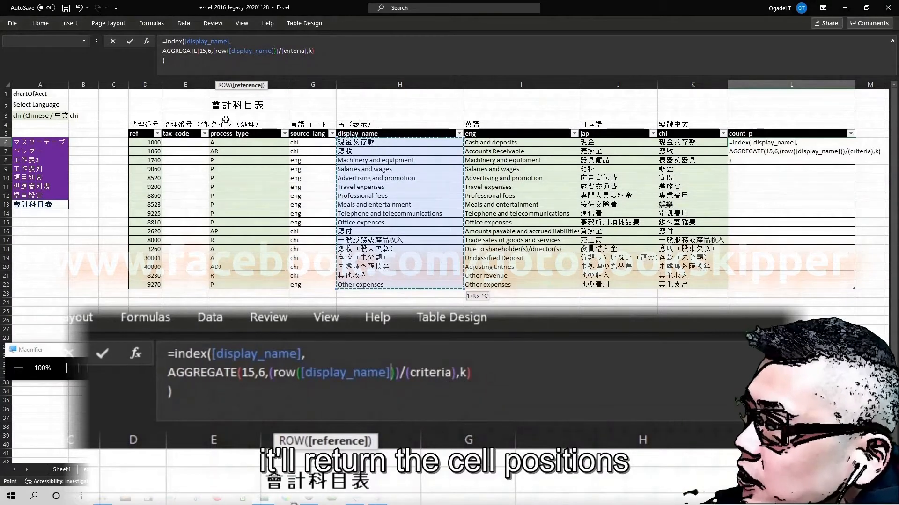
pyautogui.write(')')
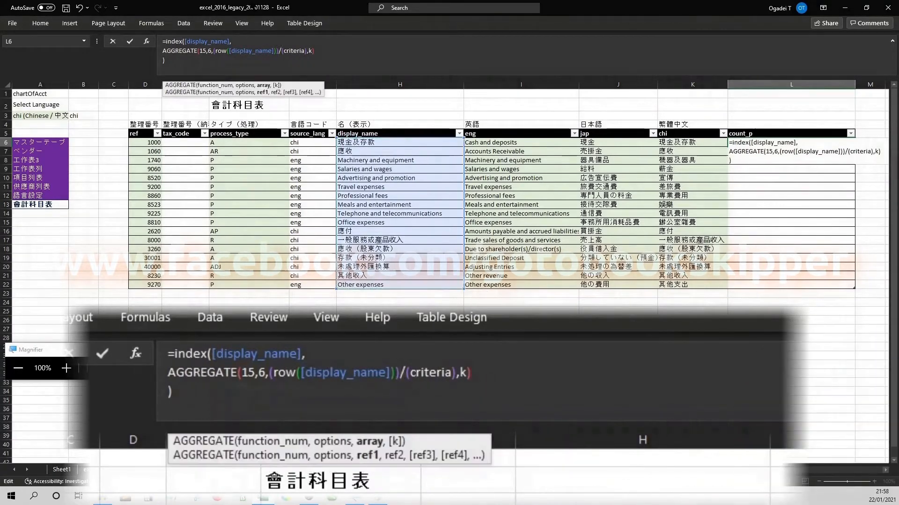
pyautogui.write('-row()')
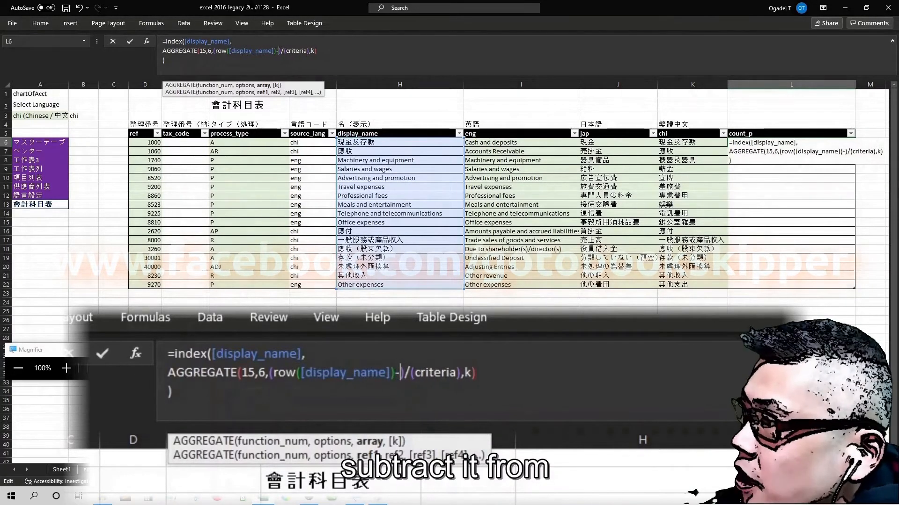
pyautogui.press('Left')
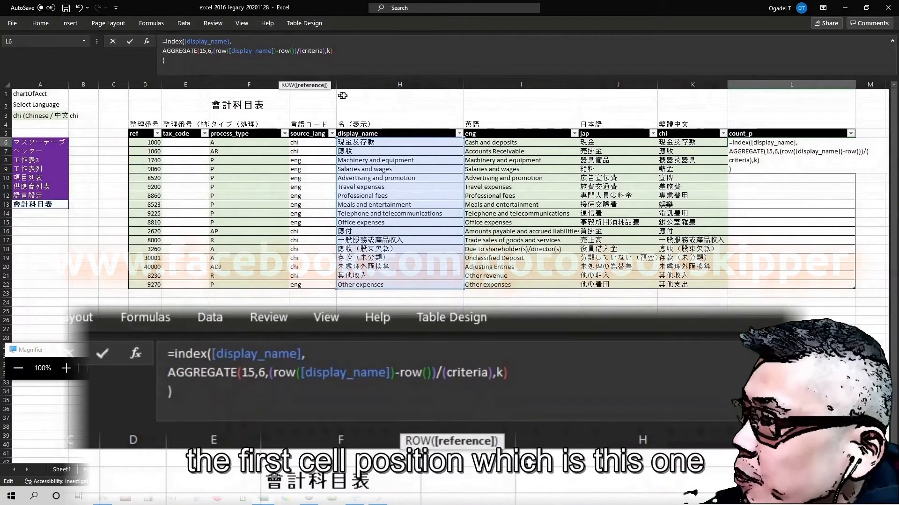
pyautogui.click(365, 143)
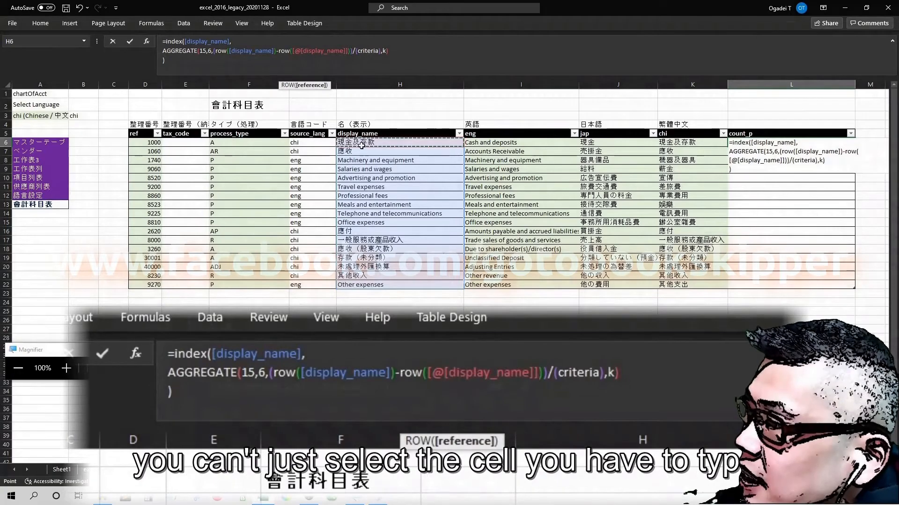
pyautogui.press('Left')
pyautogui.press('BackSpace')
pyautogui.press('BackSpace')
pyautogui.press('BackSpace')
pyautogui.press('BackSpace')
pyautogui.press('BackSpace')
pyautogui.press('BackSpace')
pyautogui.press('BackSpace')
pyautogui.press('BackSpace')
pyautogui.press('BackSpace')
pyautogui.press('BackSpace')
pyautogui.press('BackSpace')
pyautogui.press('BackSpace')
pyautogui.press('BackSpace')
pyautogui.press('BackSpace')
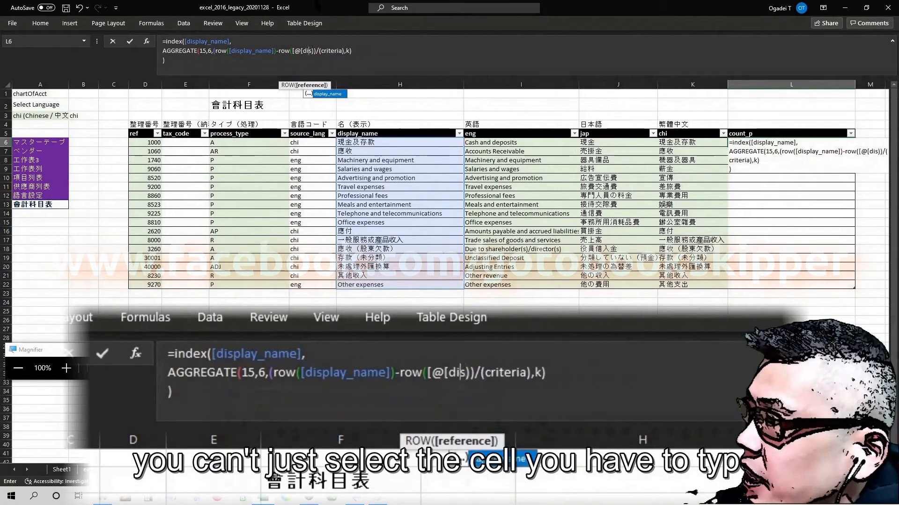
pyautogui.press('BackSpace')
pyautogui.press('BackSpace')
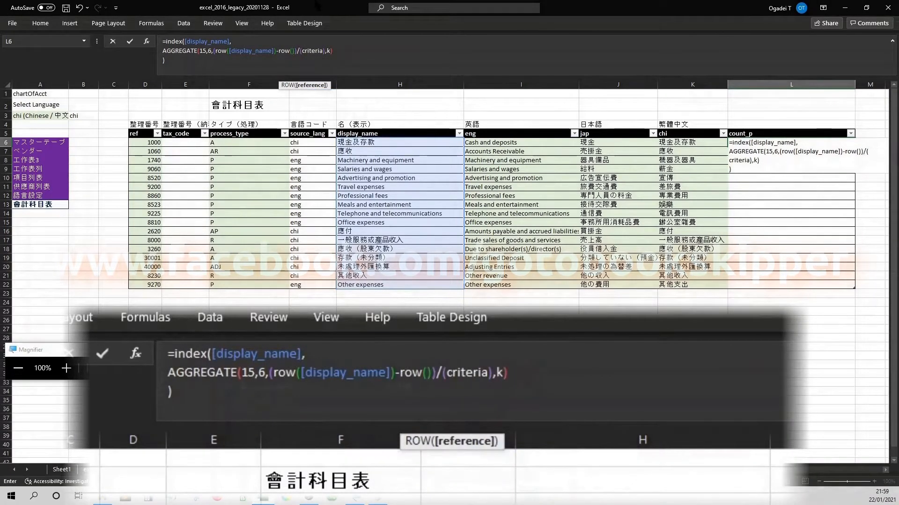
# Reference the locked cell $H$6 in the subtracted ROW function and add +1 after it, before the division by criteria.
pyautogui.write('h6')
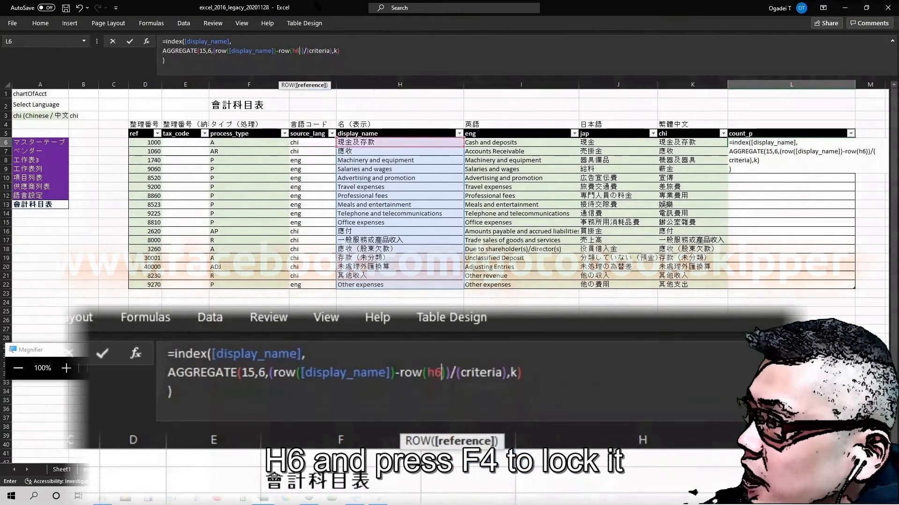
pyautogui.press('F4')
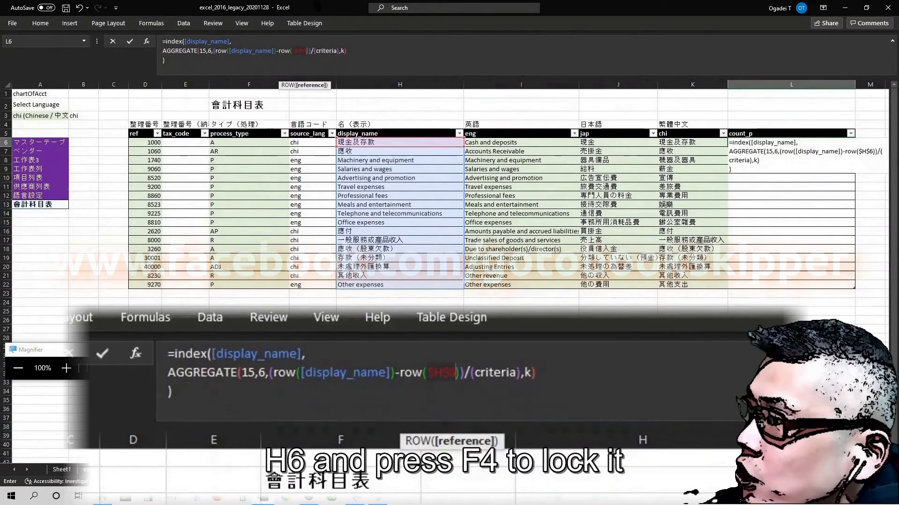
pyautogui.click(314, 51)
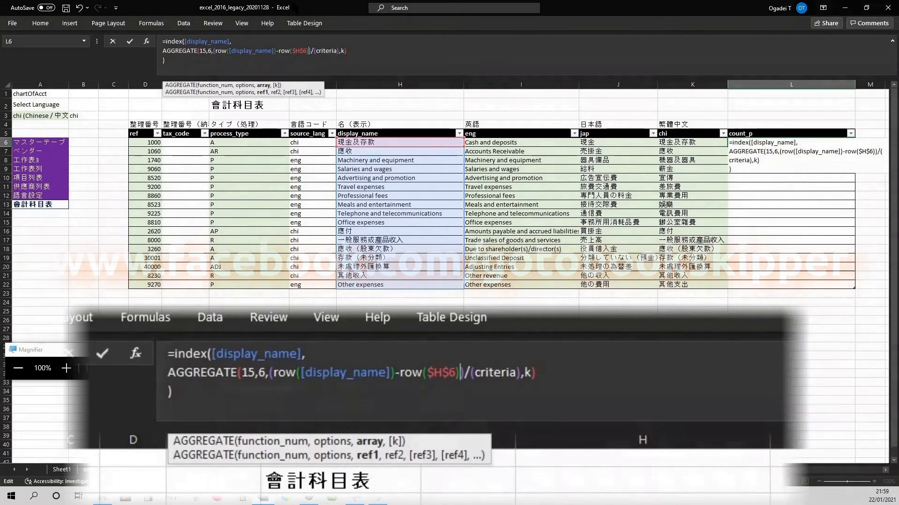
pyautogui.write('+1')
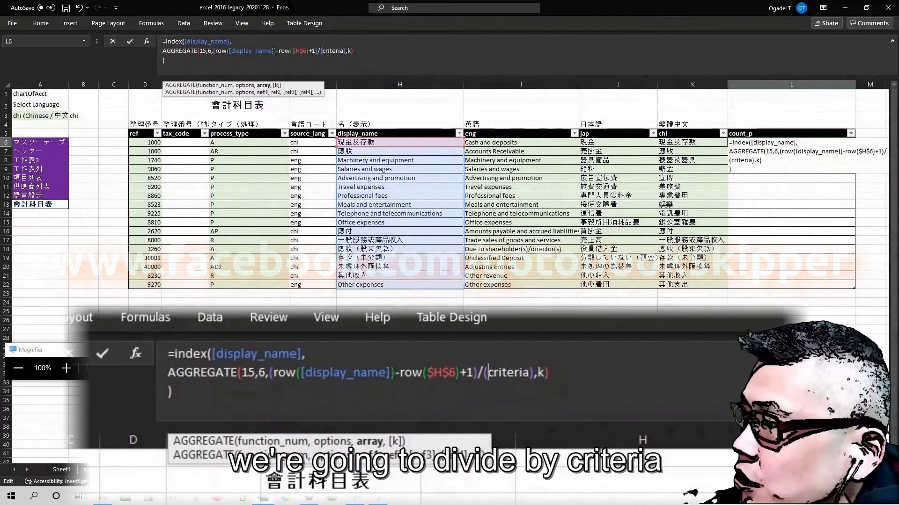
# Replace the criteria placeholder in L6's AGGREGATE formula with a reference to the process_type column.
pyautogui.moveTo(324, 51); pyautogui.dragTo(336, 51)
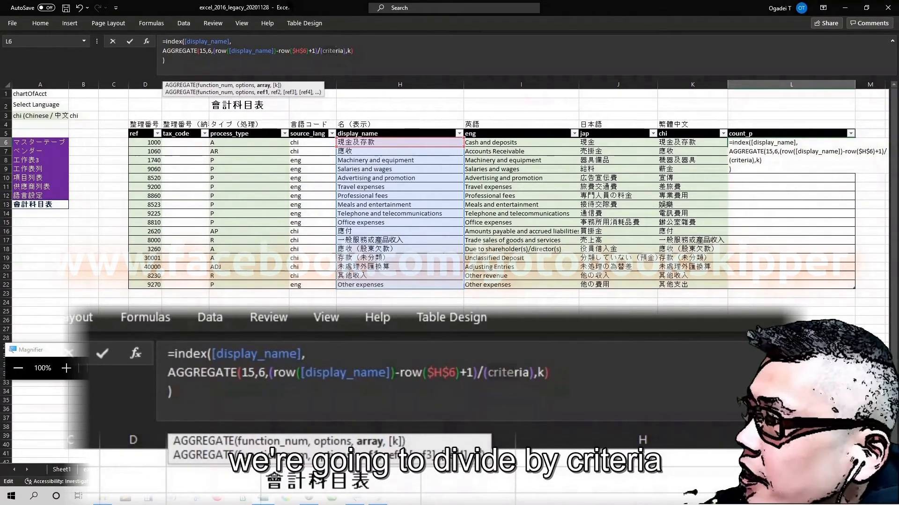
pyautogui.press('BackSpace')
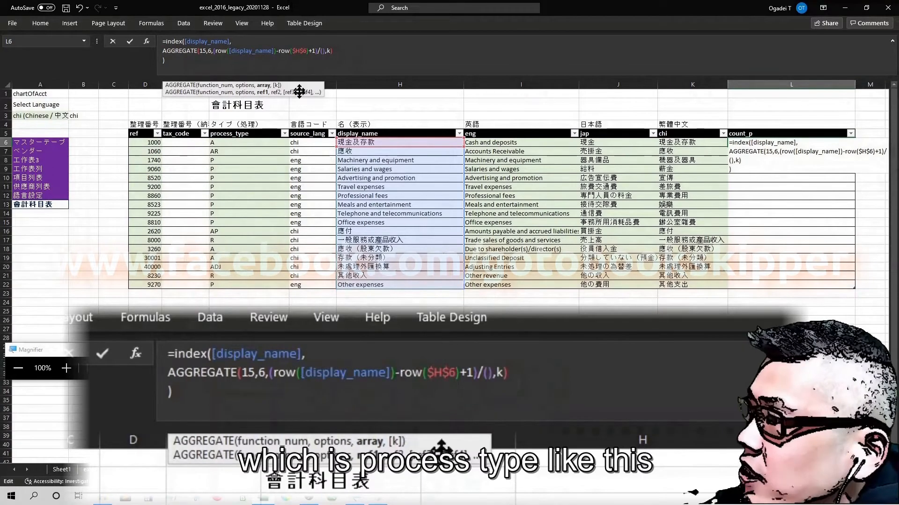
pyautogui.click(255, 123)
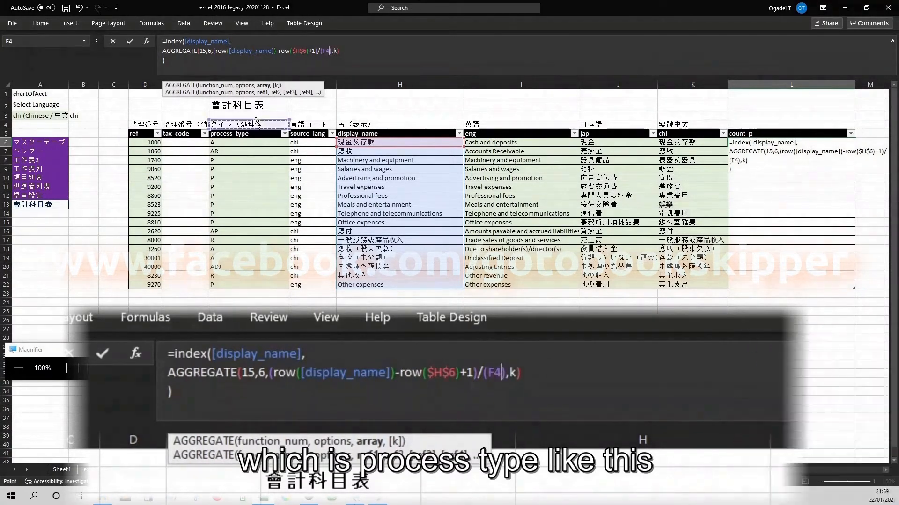
pyautogui.press('Down')
pyautogui.press('Down')
pyautogui.hotkey('ctrl', 'shift', 'Down')
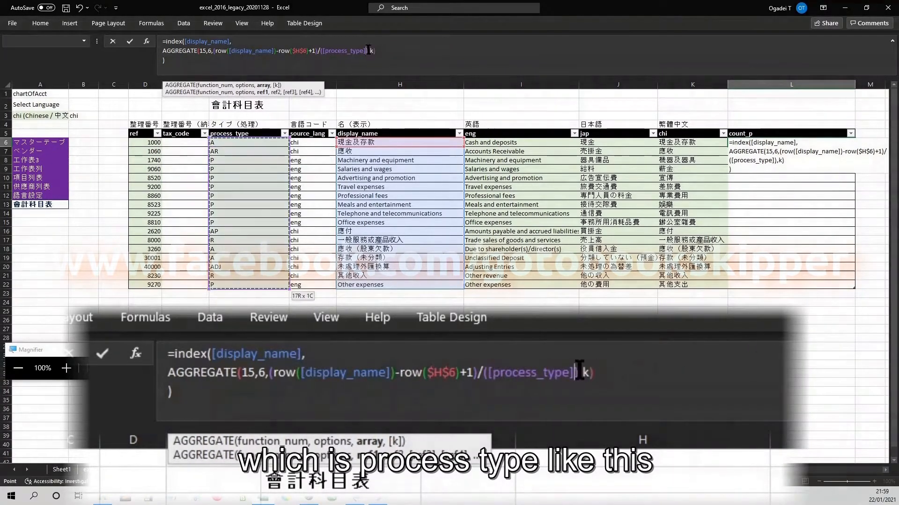
pyautogui.write(')')
pyautogui.click(370, 51)
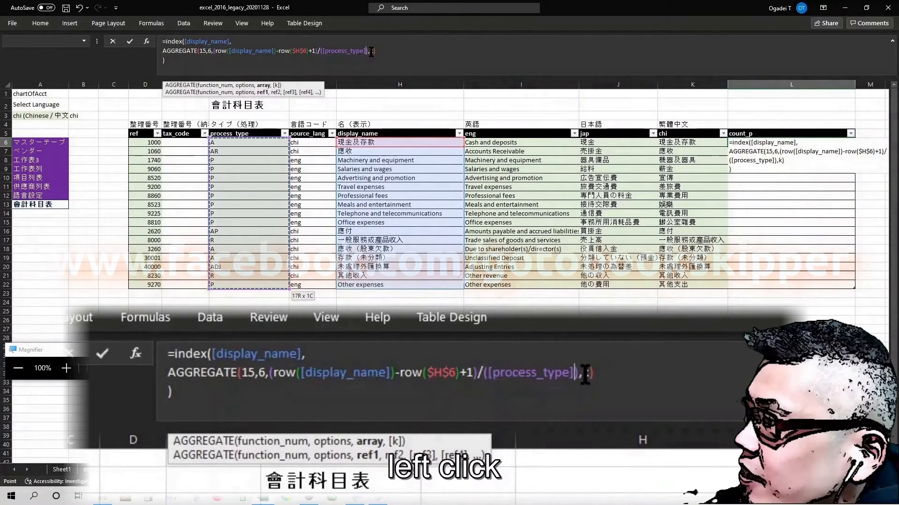
pyautogui.press('Left')
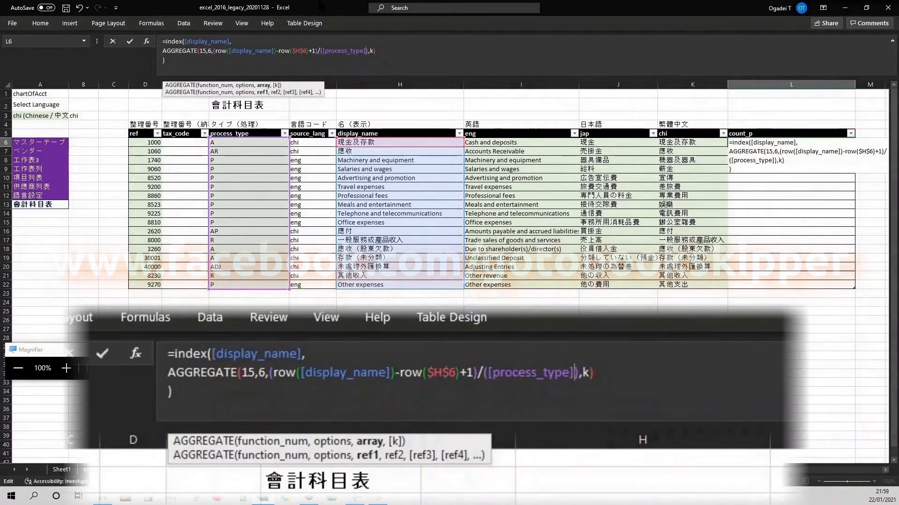
# Complete the AGGREGATE criterion so that it tests [process_type]="P".
pyautogui.press('BackSpace')
pyautogui.write('=')
pyautogui.write('"P")')
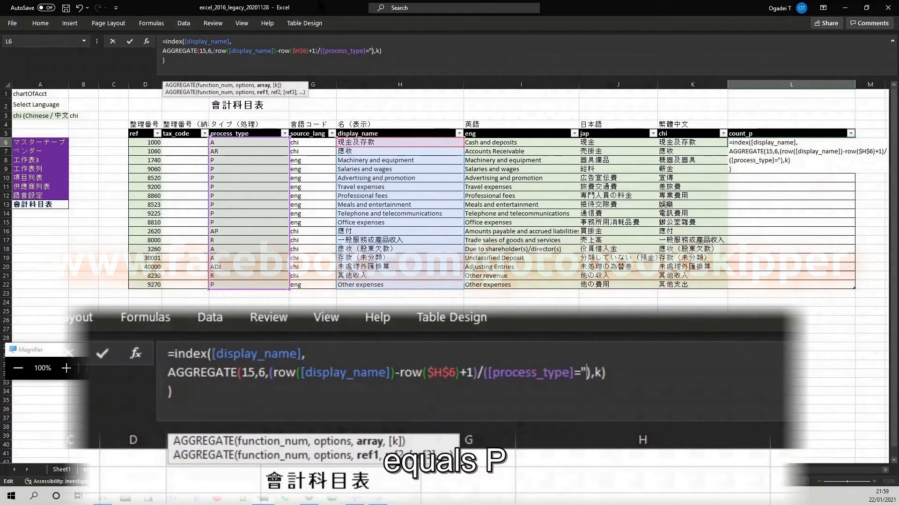
# Replace the k argument of the AGGREGATE function with the expanding count rows($H$6:h6).
pyautogui.press('Right')
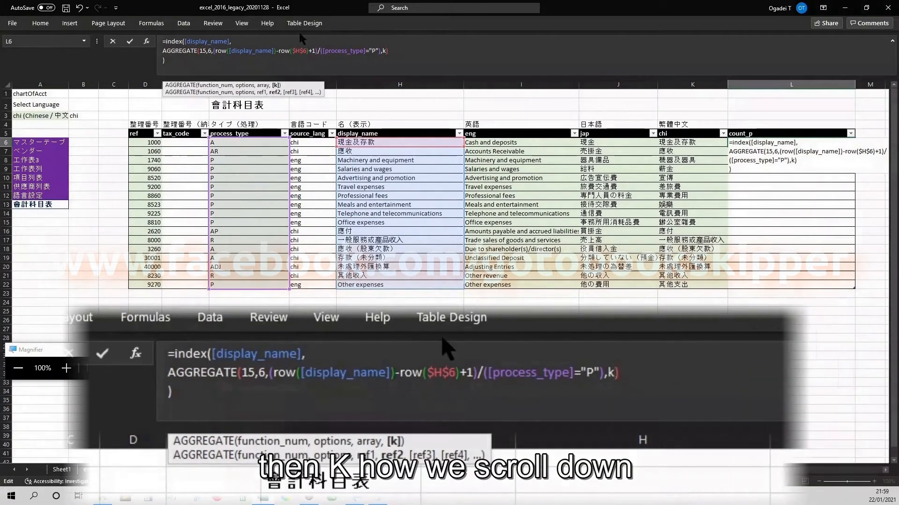
pyautogui.press('Delete')
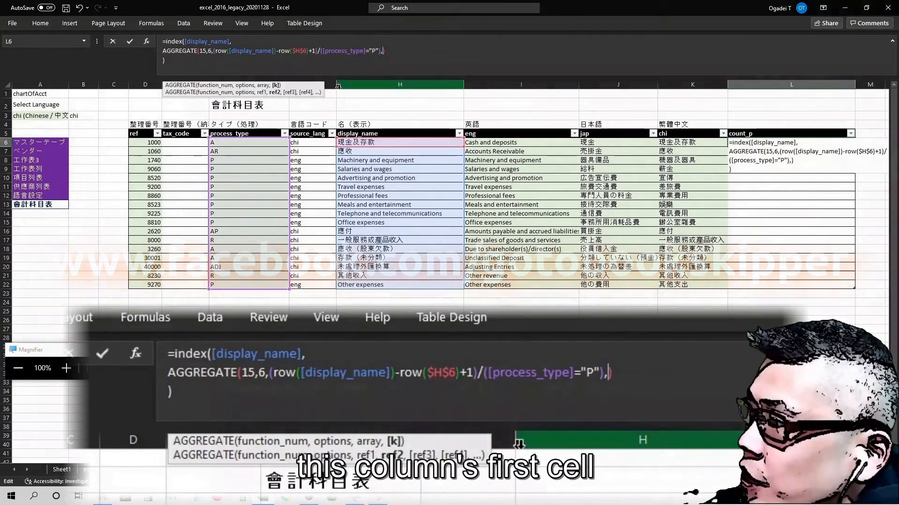
pyautogui.write('rows')
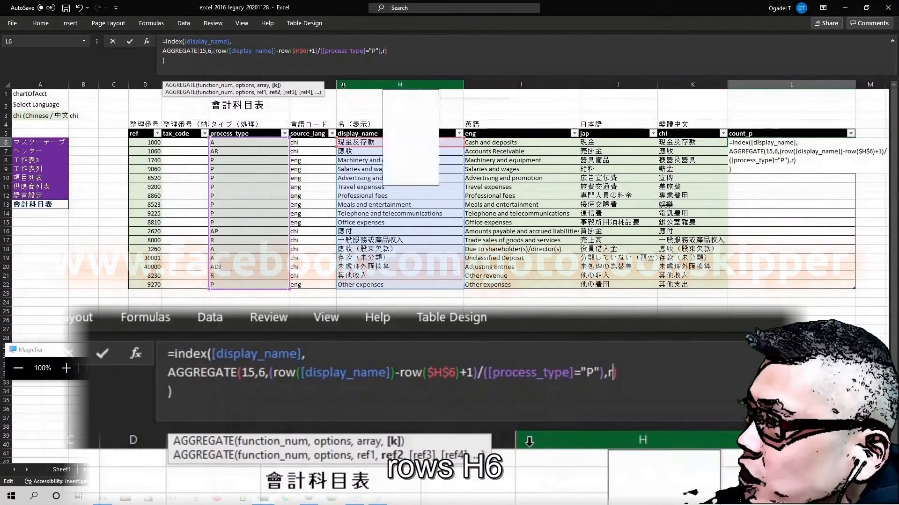
pyautogui.write('(h')
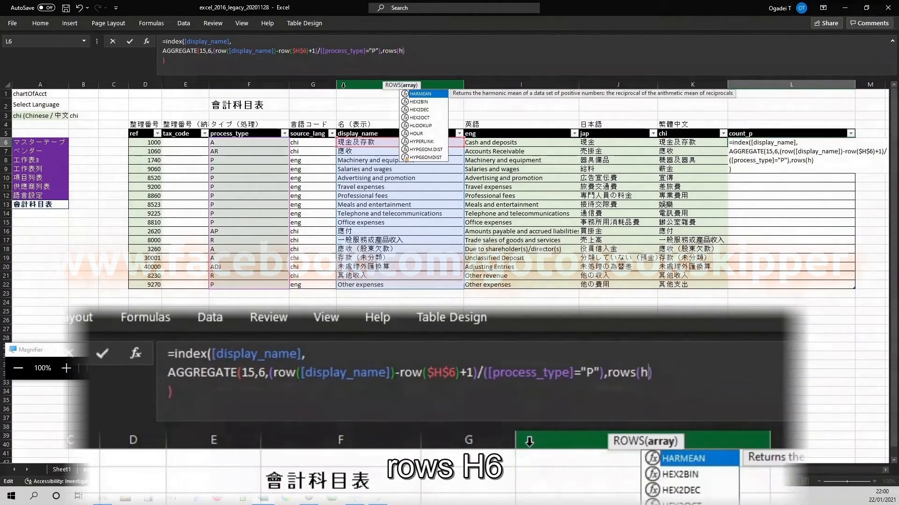
pyautogui.write('6')
pyautogui.press('F4')
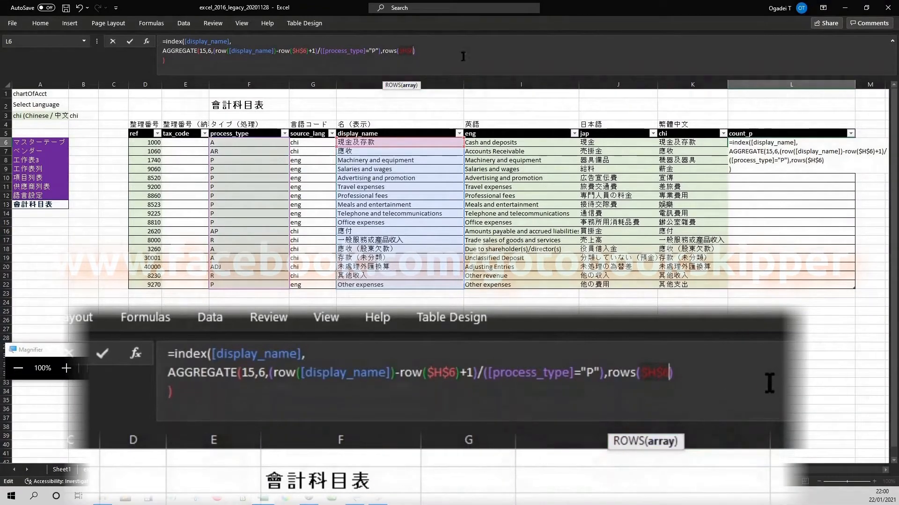
pyautogui.click(434, 54)
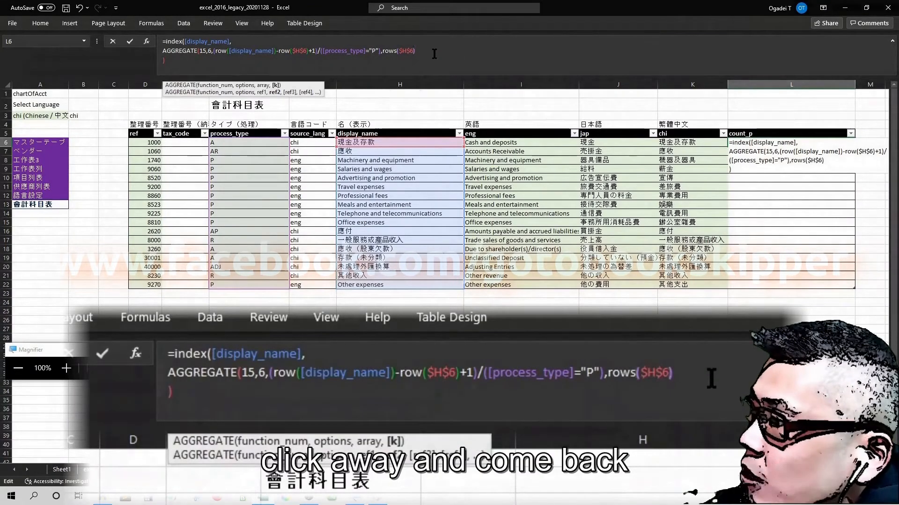
pyautogui.press('Left')
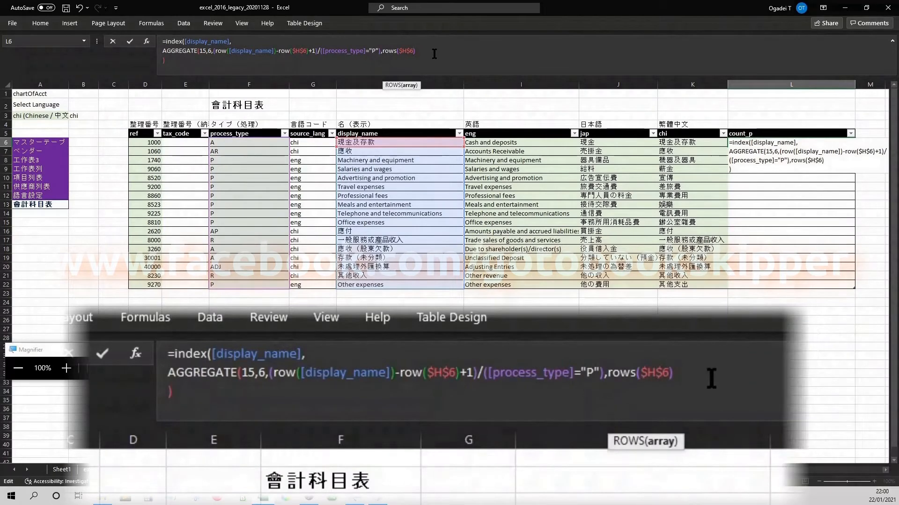
pyautogui.write(':')
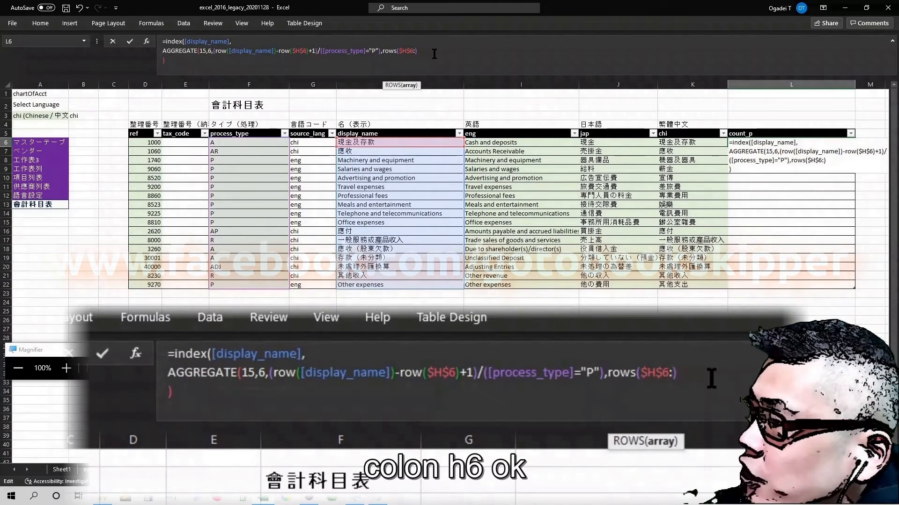
pyautogui.write('h6')
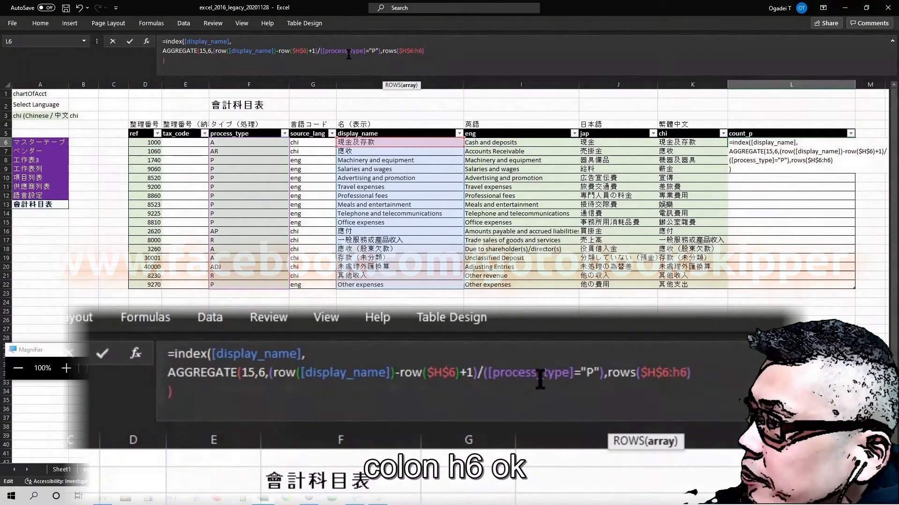
pyautogui.write(')')
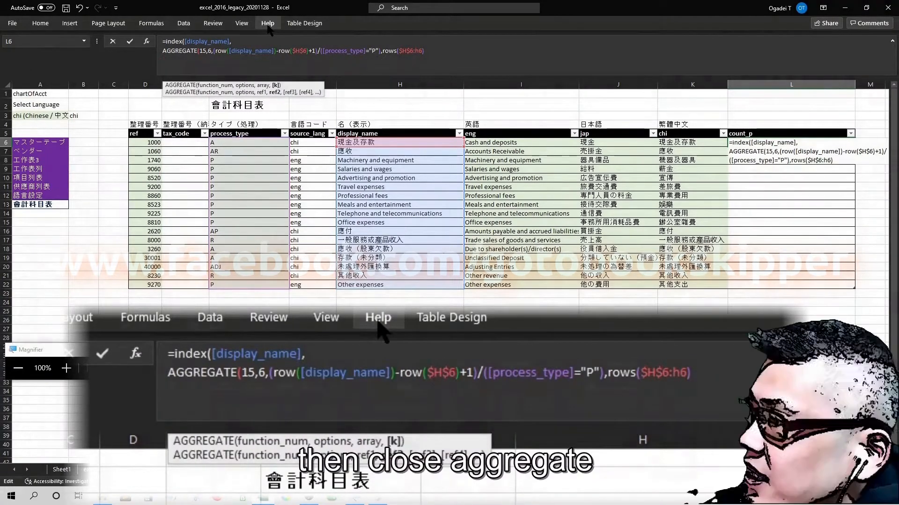
# Close the AGGREGATE function, close INDEX on a new line, and enter the formula in the count_p column.
pyautogui.write(')')
pyautogui.hotkey('alt', 'Return')
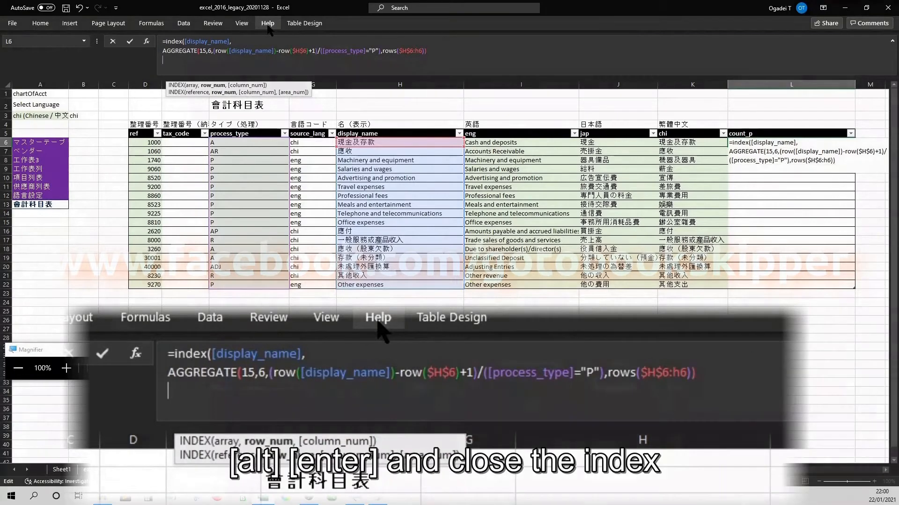
pyautogui.write(')')
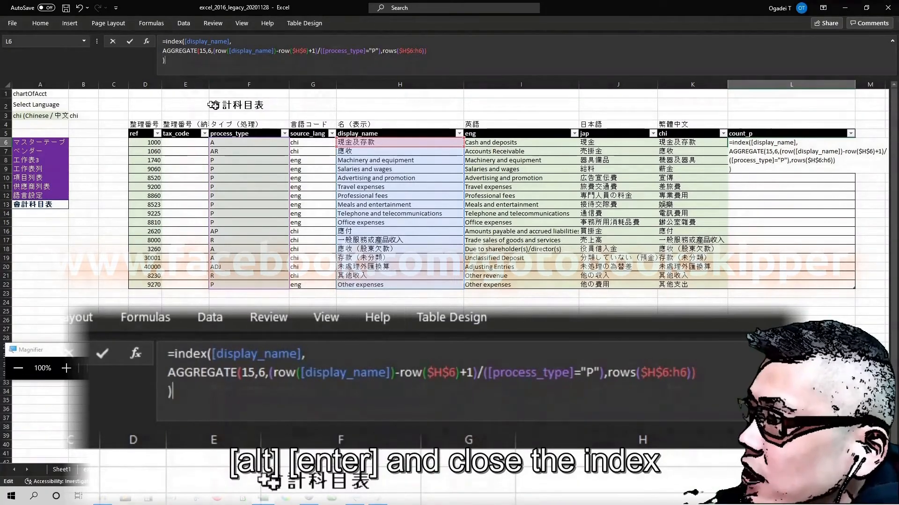
pyautogui.press('Return')
pyautogui.press('Up')
pyautogui.press('Up')
pyautogui.press('Down')
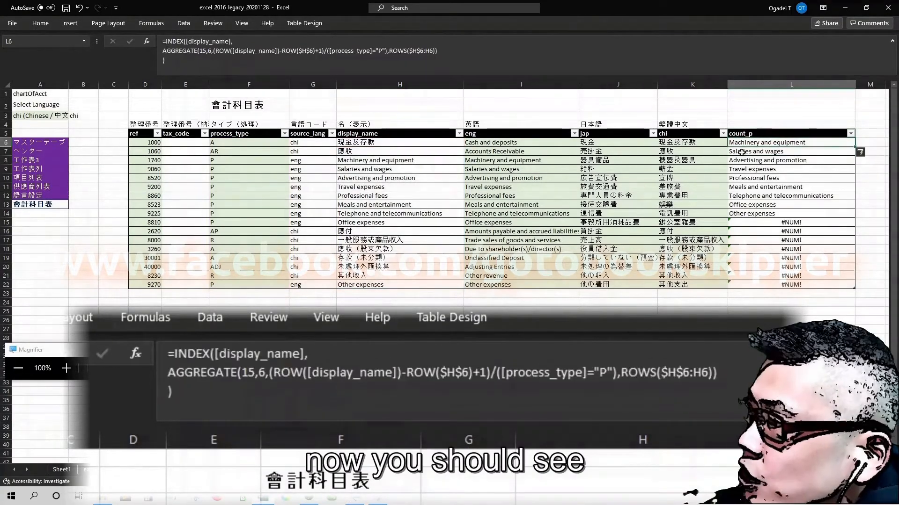
# Examine the count_p results row by row and compare them with the account list in column O.
pyautogui.hscroll(3, 789, 160)
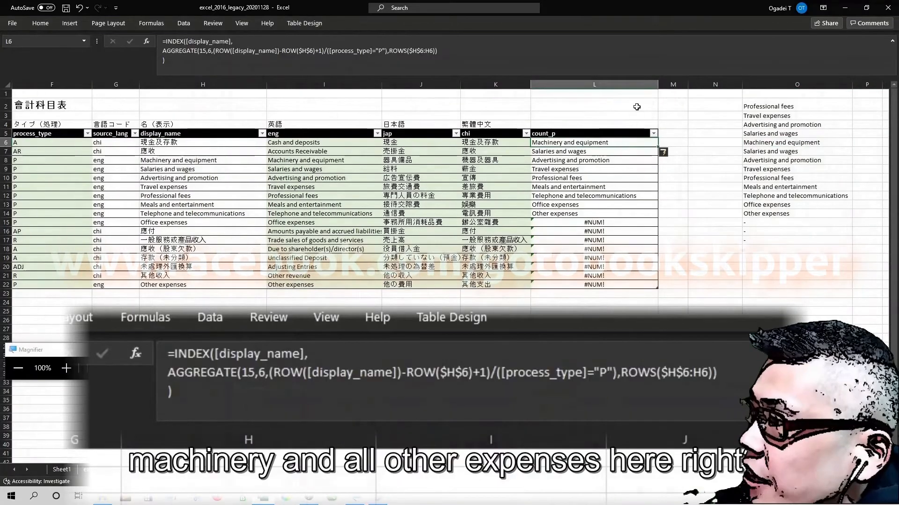
pyautogui.press('Down')
pyautogui.press('Down')
pyautogui.press('Down')
pyautogui.press('Down')
pyautogui.press('Down')
pyautogui.press('Down')
pyautogui.press('Down')
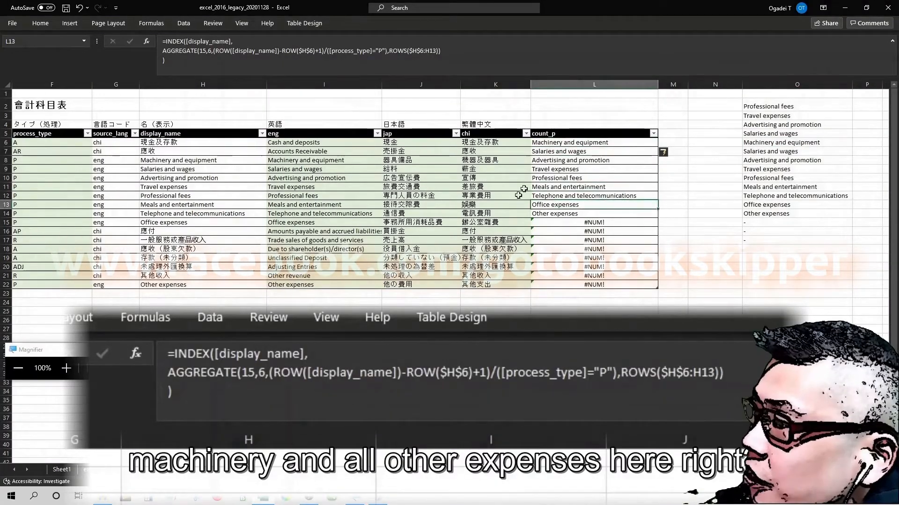
pyautogui.press('Down')
pyautogui.press('Up')
pyautogui.press('Up')
pyautogui.press('Up')
pyautogui.press('Up')
pyautogui.press('Up')
pyautogui.press('Up')
pyautogui.press('Up')
pyautogui.press('Up')
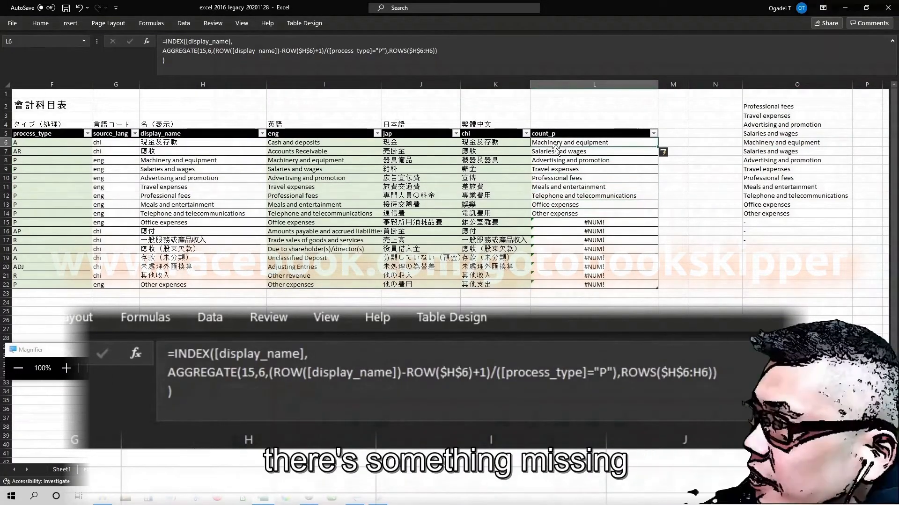
# Review the first table row's cells, checking the ref value and the display_name formula.
pyautogui.press('Left')
pyautogui.press('Left')
pyautogui.press('Left')
pyautogui.press('Left')
pyautogui.press('Left')
pyautogui.press('Left')
pyautogui.press('Left')
pyautogui.press('Left')
pyautogui.press('Left')
pyautogui.press('Left')
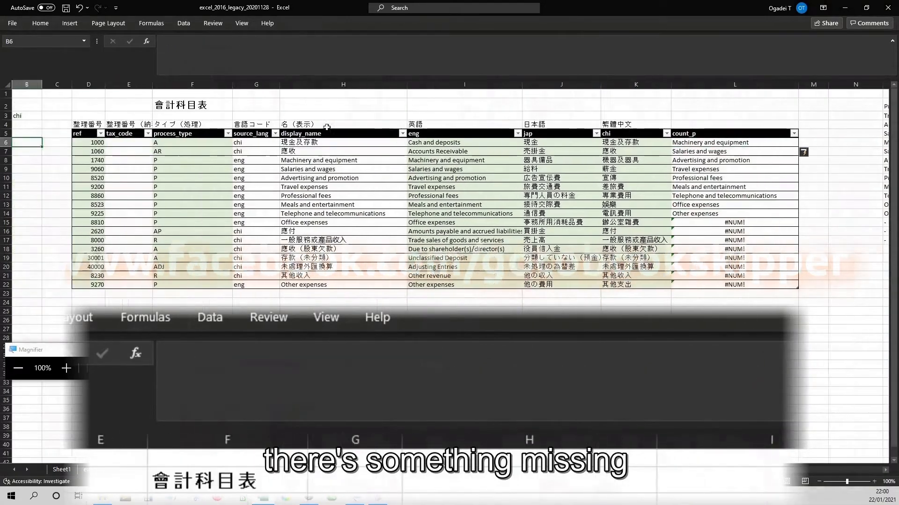
pyautogui.press('Left')
pyautogui.press('Right')
pyautogui.press('Right')
pyautogui.press('Right')
pyautogui.press('Right')
pyautogui.press('Right')
pyautogui.press('Right')
pyautogui.press('Right')
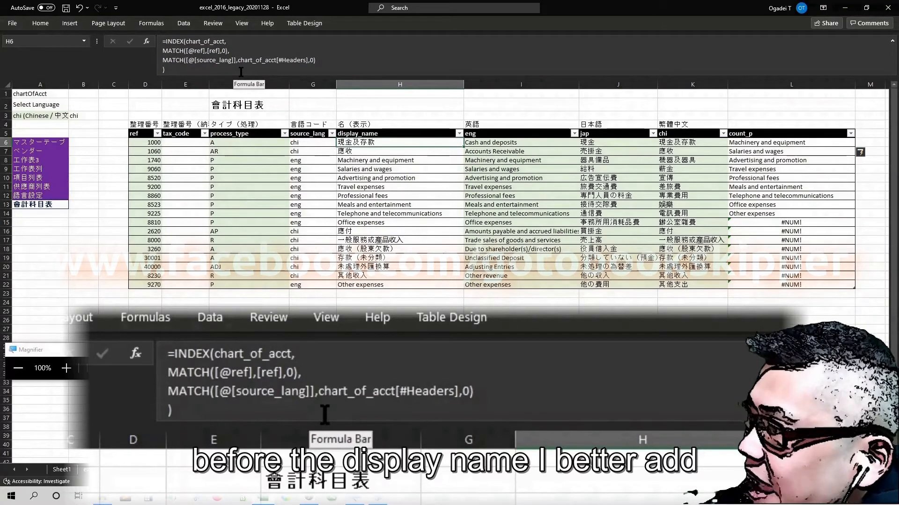
pyautogui.press('Left')
pyautogui.press('Left')
pyautogui.press('Left')
pyautogui.press('Left')
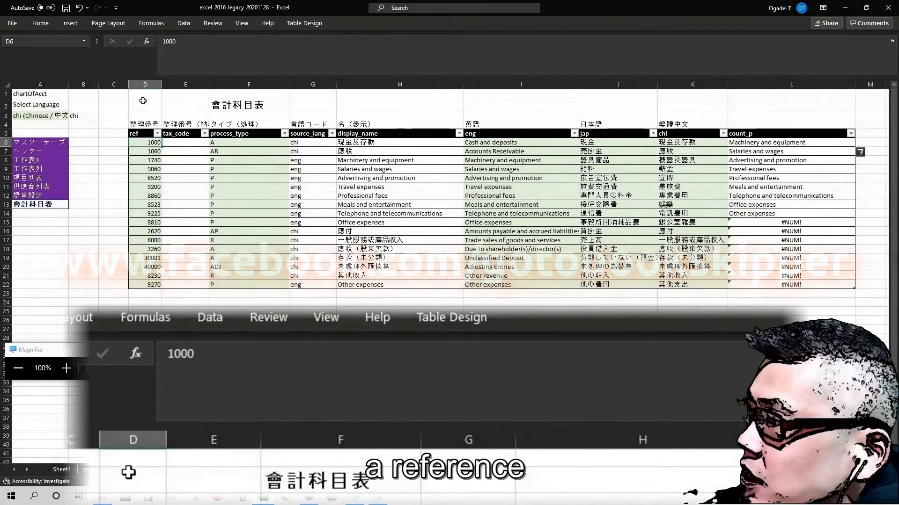
pyautogui.press('Right')
pyautogui.press('Right')
pyautogui.press('Right')
pyautogui.press('Right')
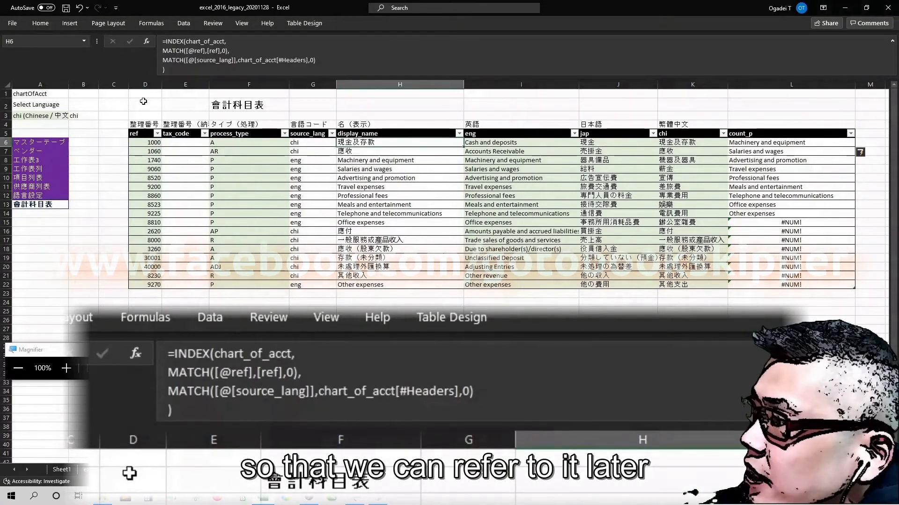
pyautogui.click(181, 41)
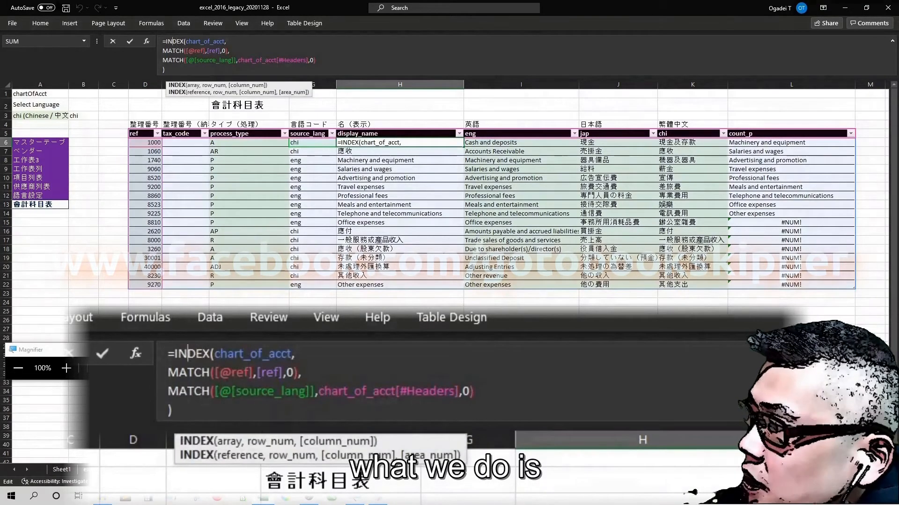
pyautogui.hotkey('ctrl', 'Return')
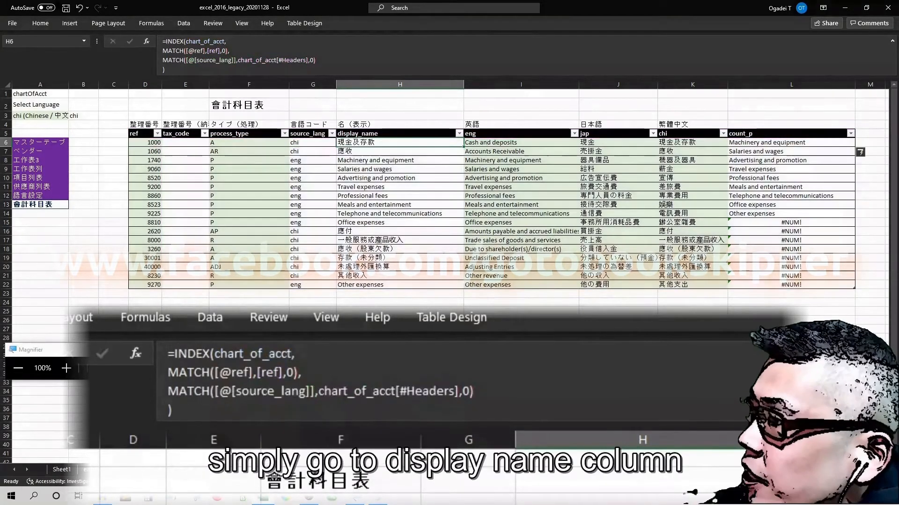
pyautogui.press('Up')
pyautogui.press('Down')
pyautogui.click(174, 42)
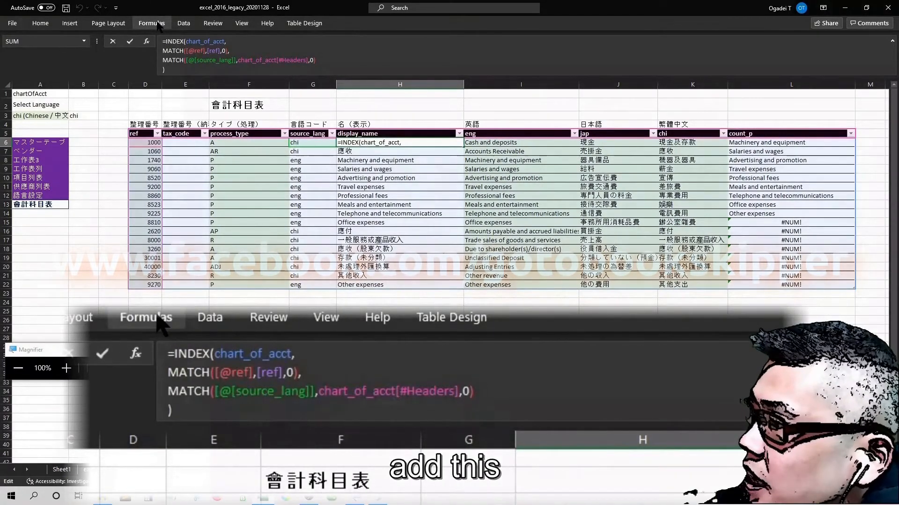
pyautogui.write('&')
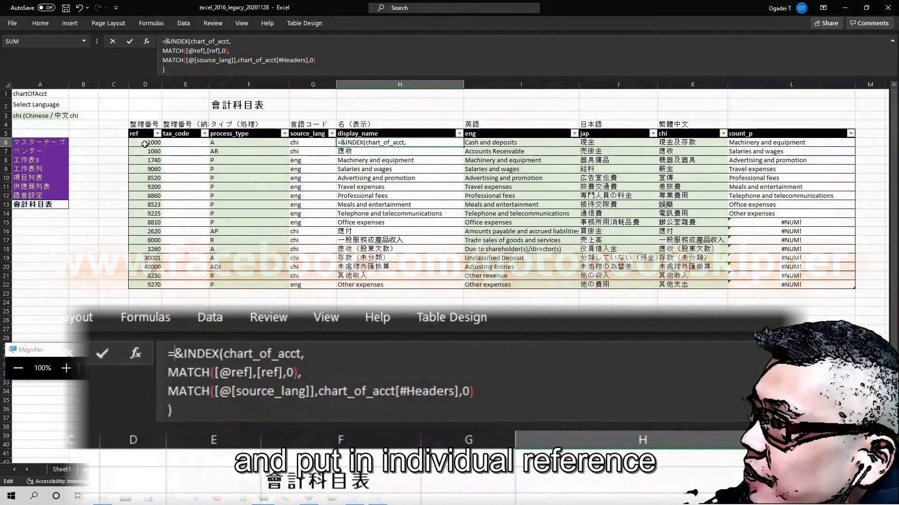
pyautogui.click(145, 143)
pyautogui.click(227, 51)
pyautogui.write(')')
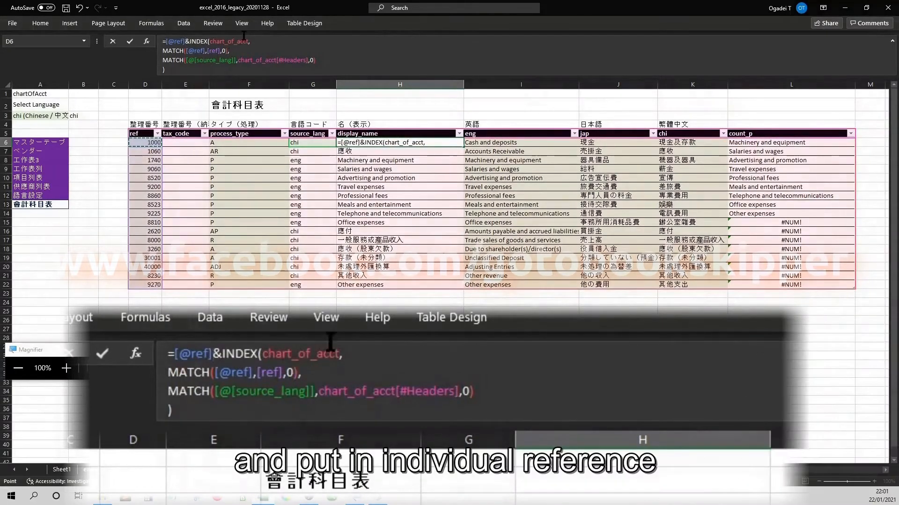
pyautogui.write('&')
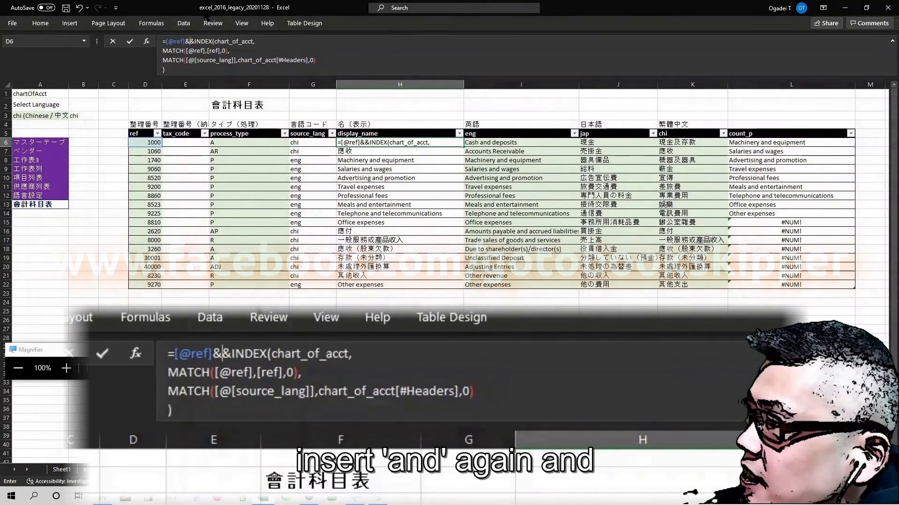
pyautogui.write('"')
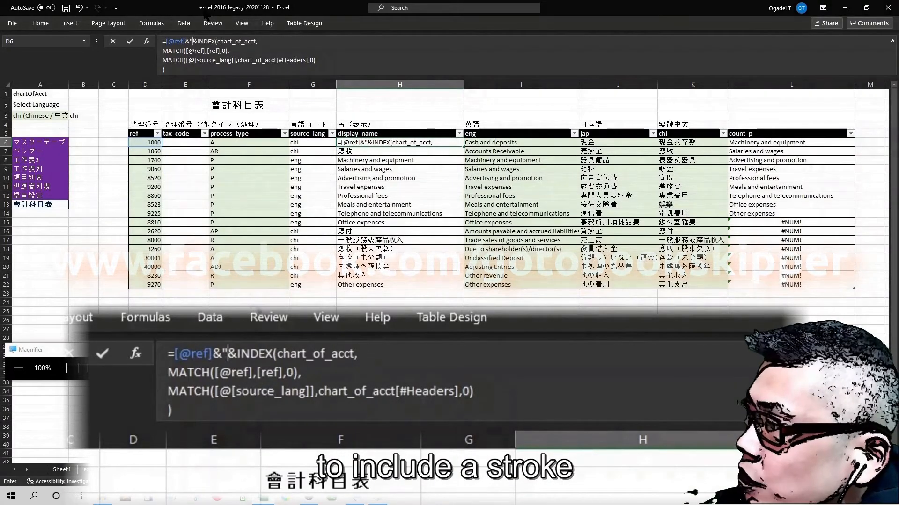
pyautogui.write('|')
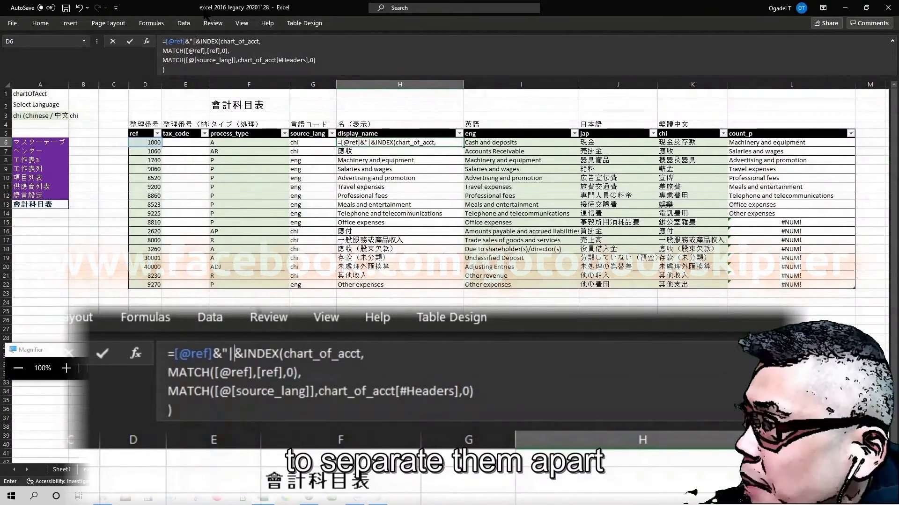
pyautogui.write('"')
pyautogui.press('Return')
# Check the display_name results down the first rows and compare them with the count_p formula in row 6.
pyautogui.press('Down')
pyautogui.press('Down')
pyautogui.press('Down')
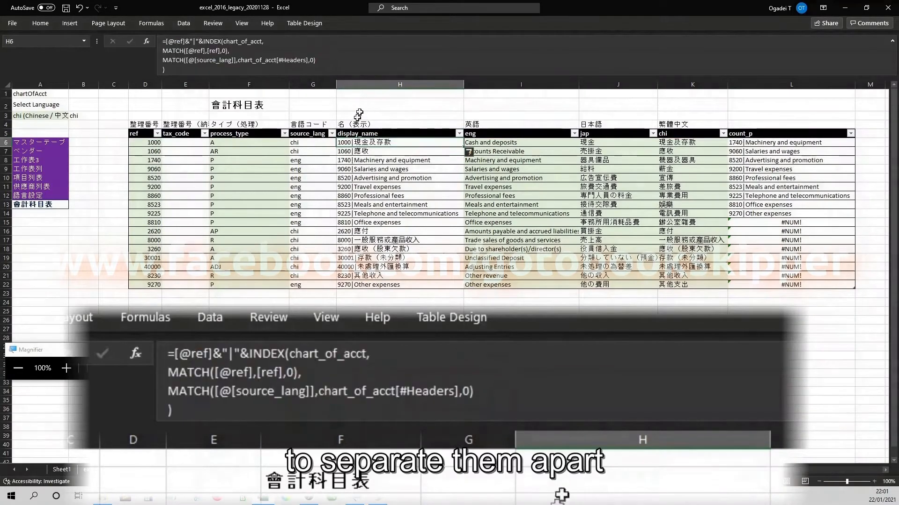
pyautogui.click(318, 142)
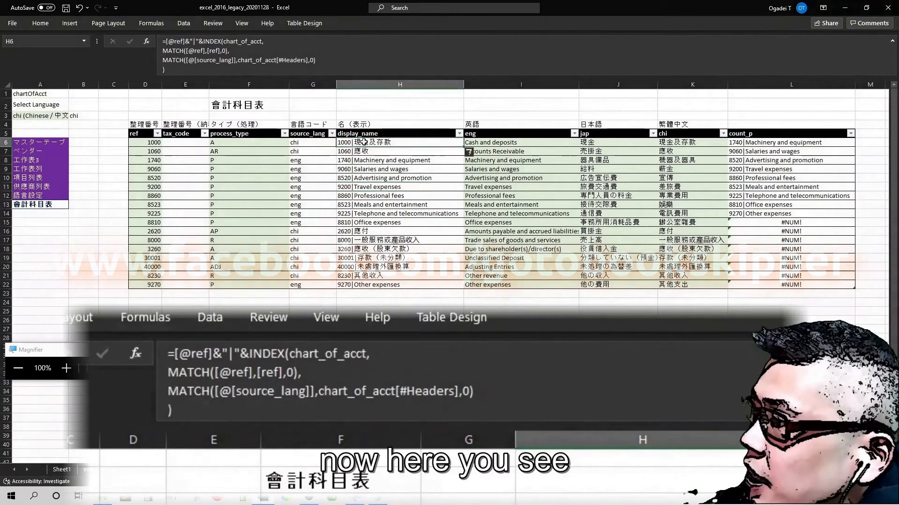
pyautogui.press('Right')
pyautogui.press('Down')
pyautogui.press('Down')
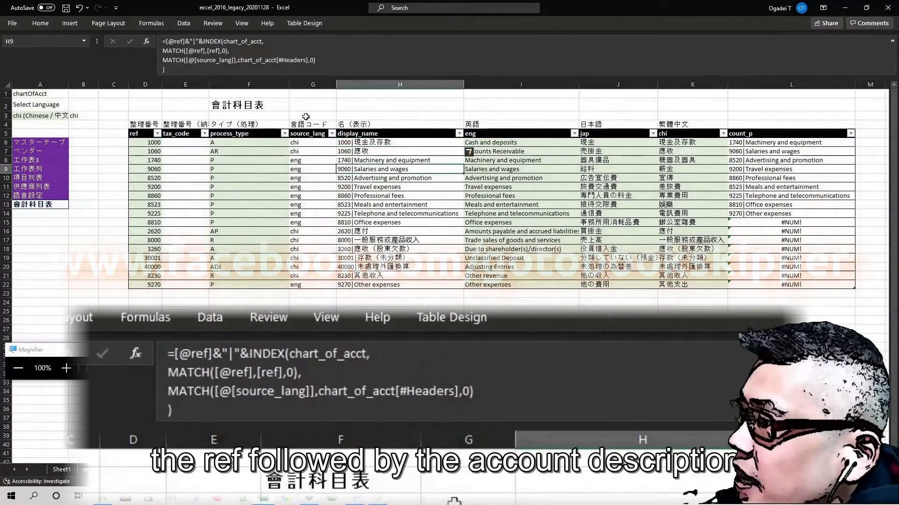
pyautogui.press('Up')
pyautogui.press('Up')
pyautogui.press('Right')
pyautogui.press('Right')
pyautogui.press('Right')
pyautogui.press('Right')
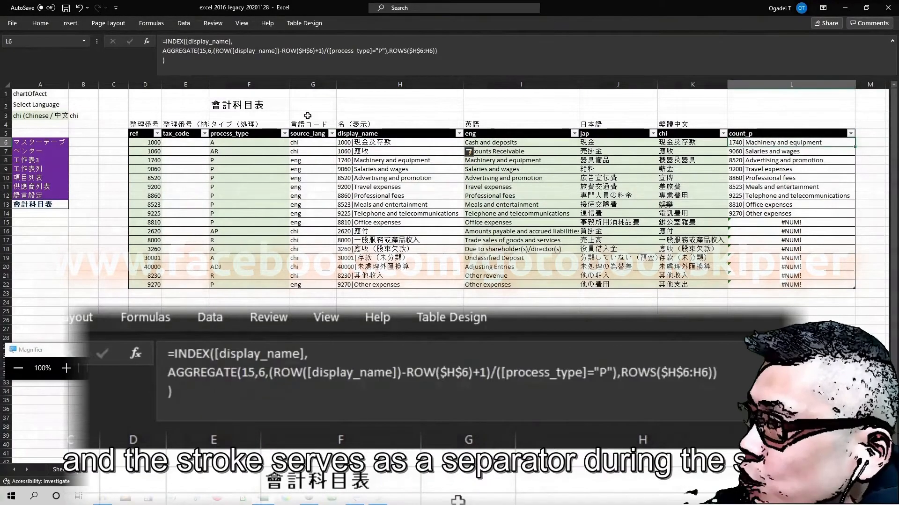
pyautogui.press('Left')
pyautogui.press('Left')
pyautogui.press('Left')
pyautogui.press('Left')
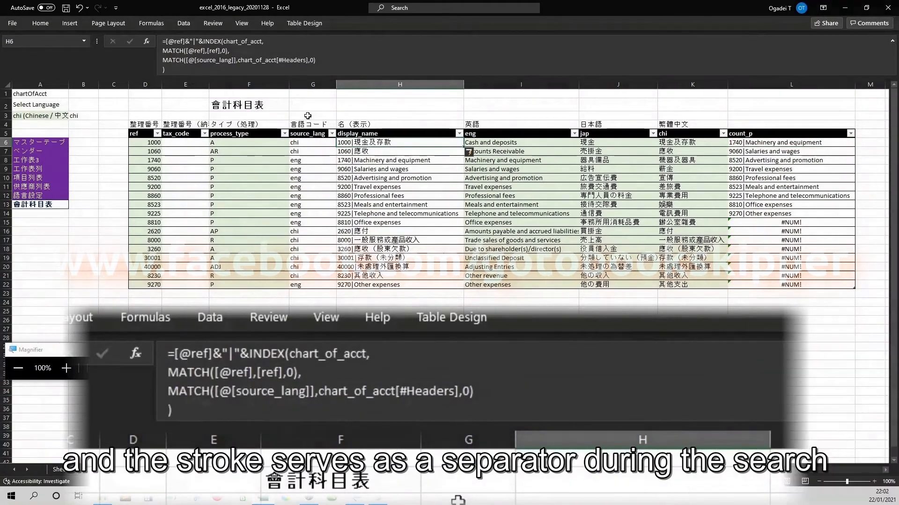
# Compare the first count_p entry with display_name, and inspect the ranges its INDEX formula in L6 references.
pyautogui.press('Right')
pyautogui.press('Right')
pyautogui.press('Right')
pyautogui.press('Right')
pyautogui.press('Right')
pyautogui.press('Right')
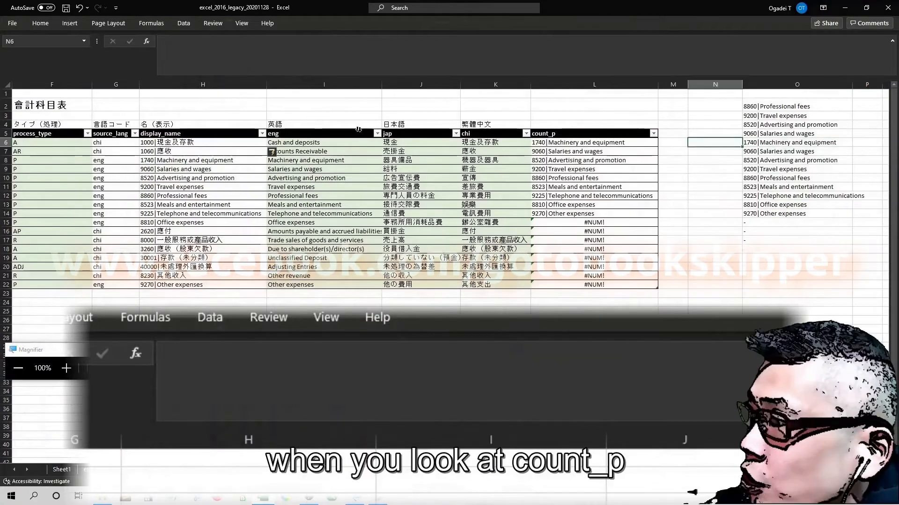
pyautogui.click(565, 141)
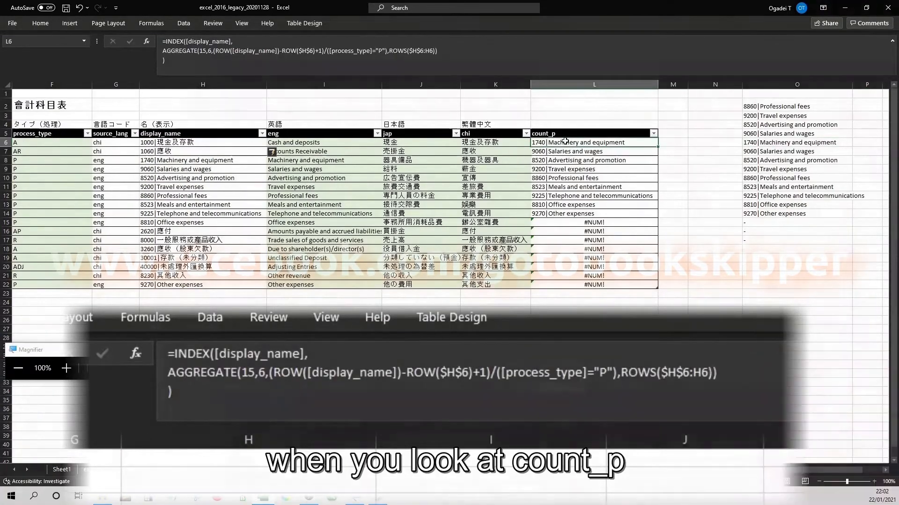
pyautogui.press('Left')
pyautogui.press('Left')
pyautogui.press('Left')
pyautogui.press('Left')
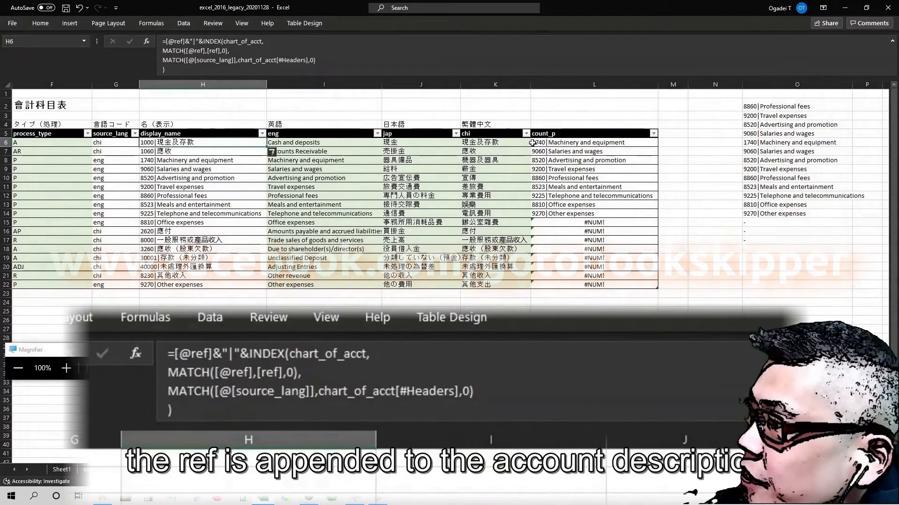
pyautogui.press('Right')
pyautogui.press('Right')
pyautogui.press('Right')
pyautogui.press('Right')
pyautogui.press('Right')
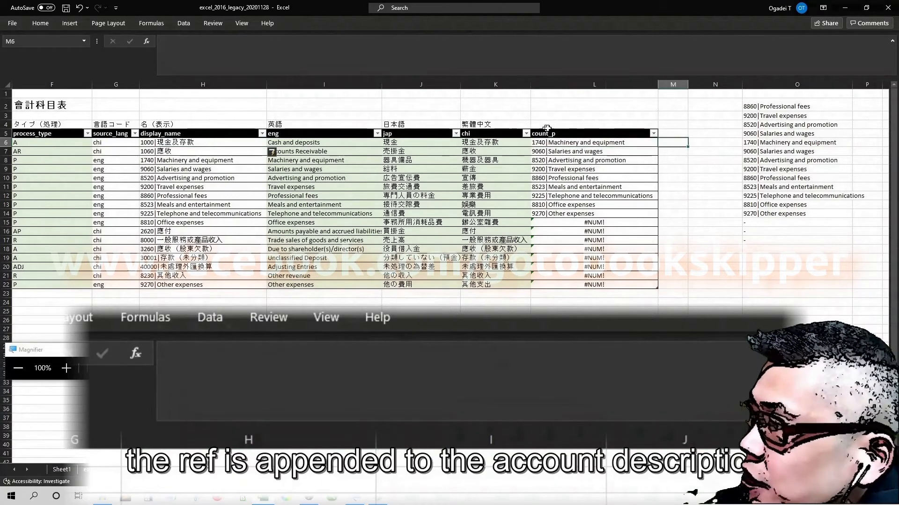
pyautogui.press('Left')
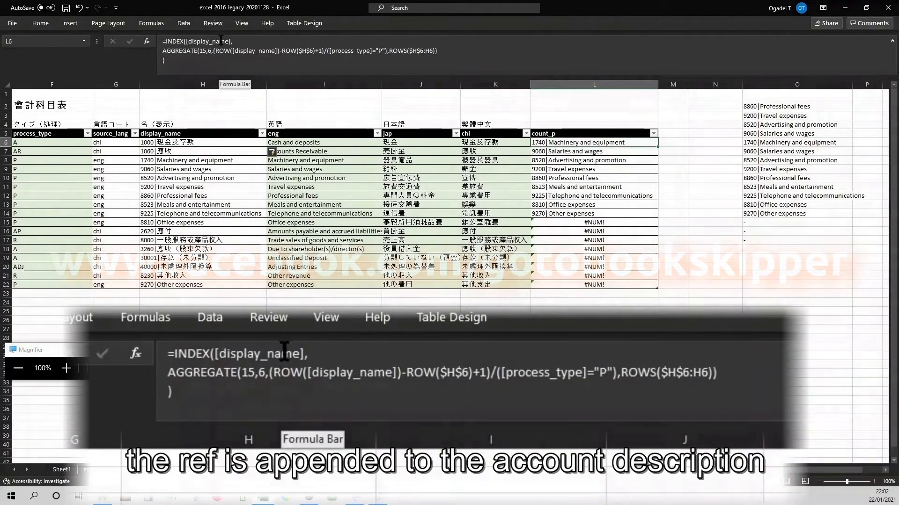
pyautogui.click(222, 41)
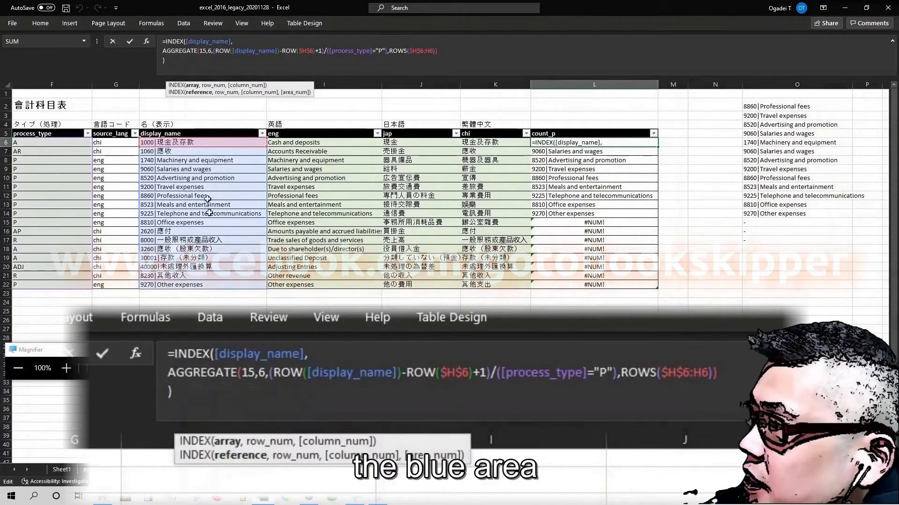
pyautogui.hotkey('ctrl', 'Return')
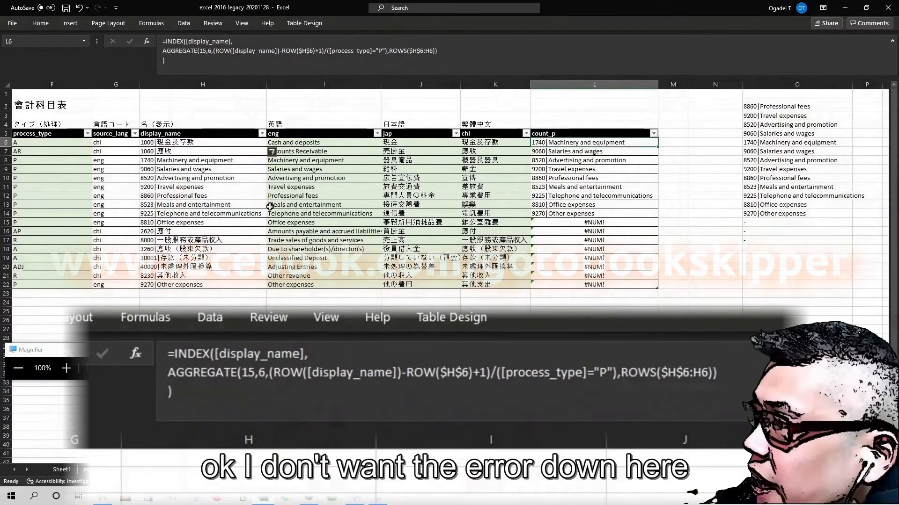
# Examine the #NUM! cells at the end of the count_p column against the entries above them.
pyautogui.press('Down')
pyautogui.press('Down')
pyautogui.click(593, 231)
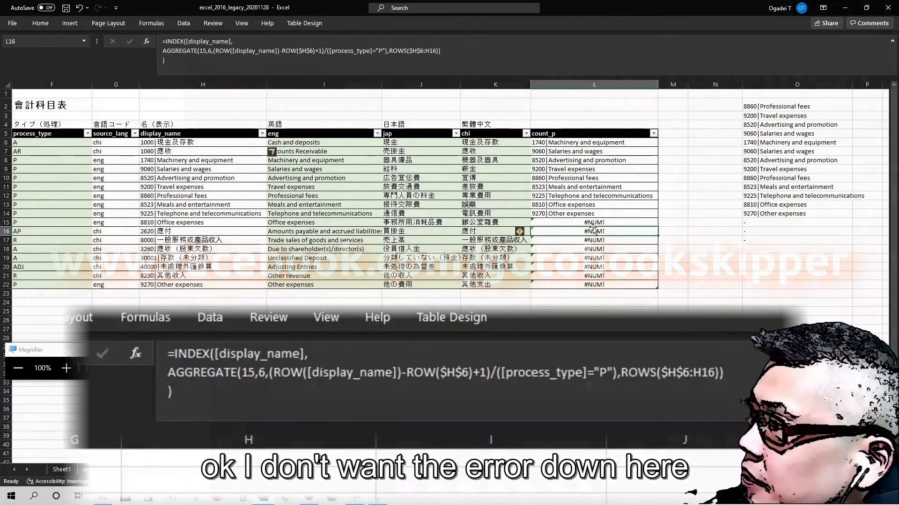
pyautogui.click(593, 225)
pyautogui.click(574, 168)
pyautogui.press('Up')
pyautogui.press('Up')
pyautogui.press('Up')
pyautogui.press('Up')
pyautogui.press('Up')
pyautogui.press('Up')
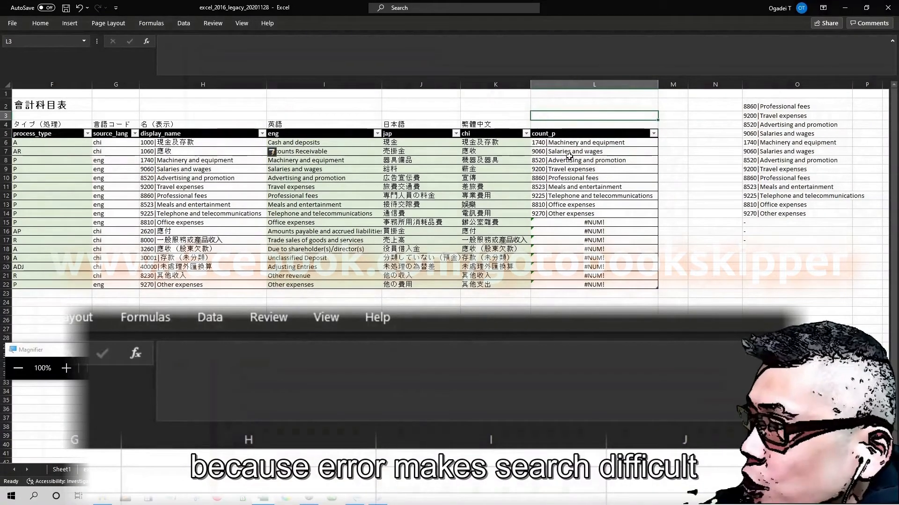
pyautogui.press('Down')
pyautogui.press('Down')
pyautogui.press('Down')
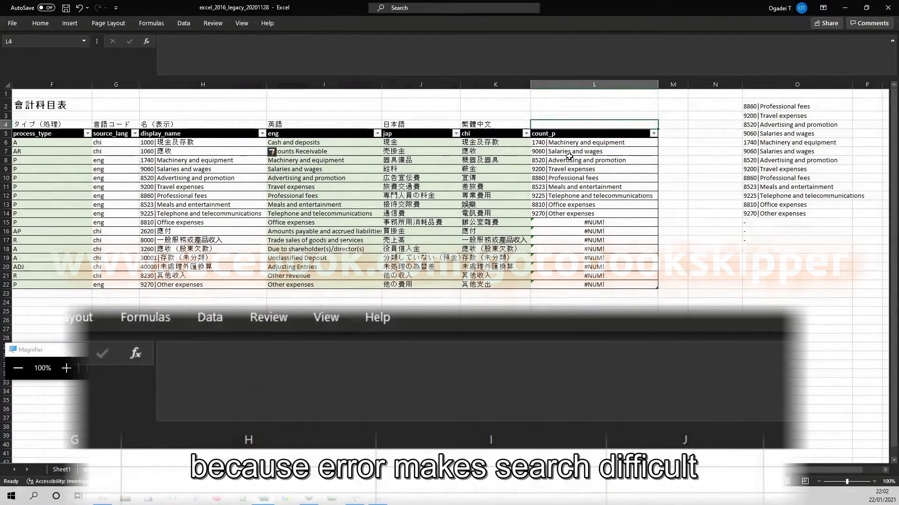
pyautogui.press('Up')
pyautogui.press('Down')
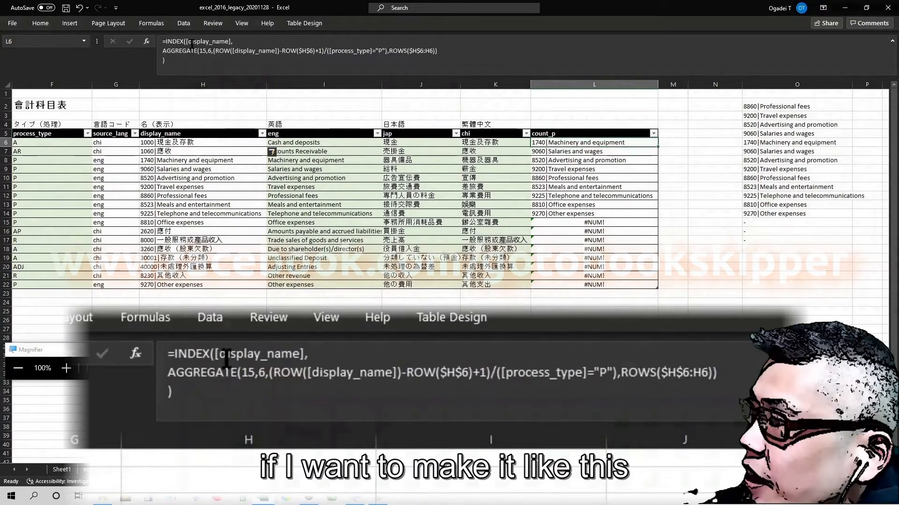
# Examine the IF/COUNTIF formula behind the hyphen cells O15:O17 in the reference list, and return to count_p cell L6.
pyautogui.press('Down')
pyautogui.press('Right')
pyautogui.press('Right')
pyautogui.press('Down')
pyautogui.press('Right')
pyautogui.press('Down')
pyautogui.press('Down')
pyautogui.press('Down')
pyautogui.press('Down')
pyautogui.press('Down')
pyautogui.press('Down')
pyautogui.press('Down')
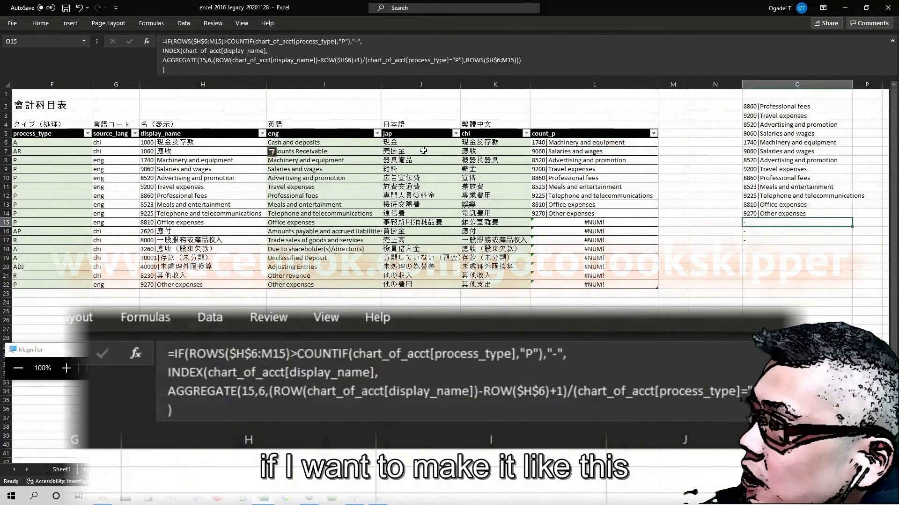
pyautogui.hotkey('shift', 'Down')
pyautogui.hotkey('shift', 'Down')
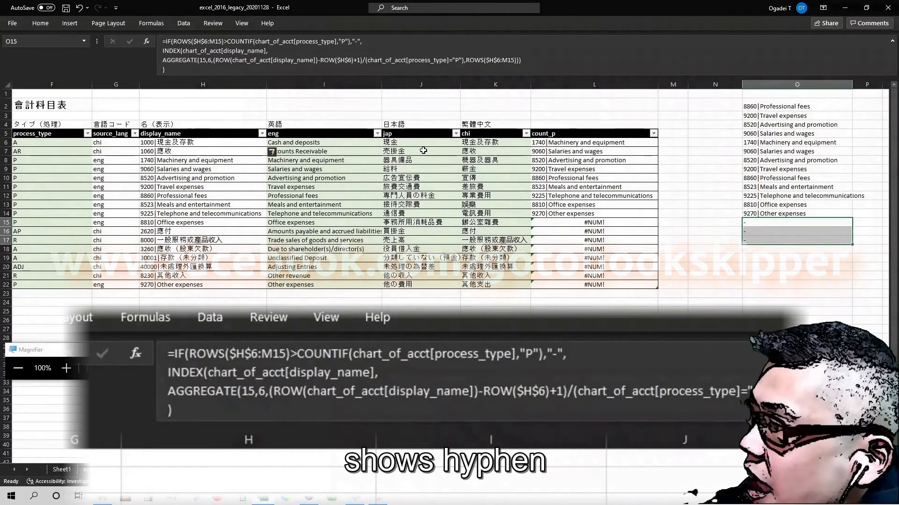
pyautogui.press('Up')
pyautogui.press('Up')
pyautogui.press('Up')
pyautogui.press('Up')
pyautogui.press('Up')
pyautogui.press('Up')
pyautogui.press('Up')
pyautogui.press('Left')
pyautogui.press('Left')
pyautogui.press('Up')
pyautogui.press('Left')
pyautogui.press('Up')
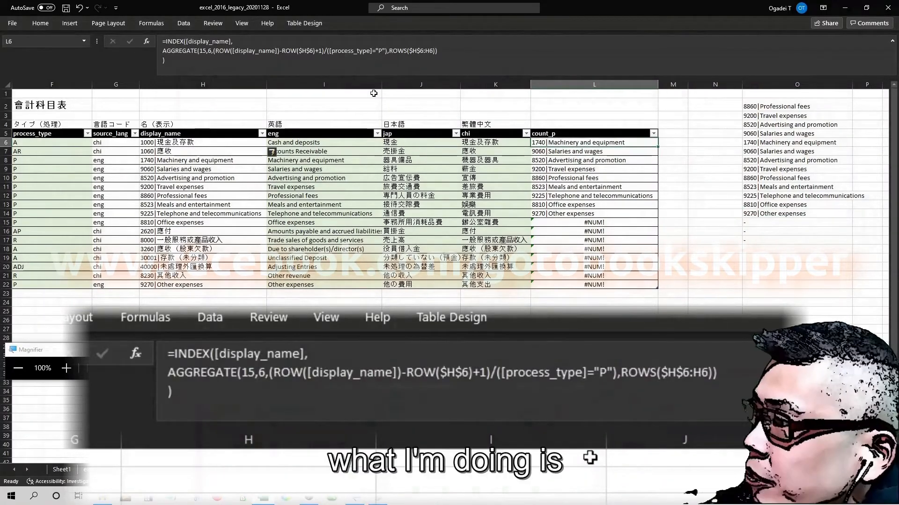
# Review the P entries in the process_type column, highlighting F8:F15 and the whole column of values.
pyautogui.press('Left')
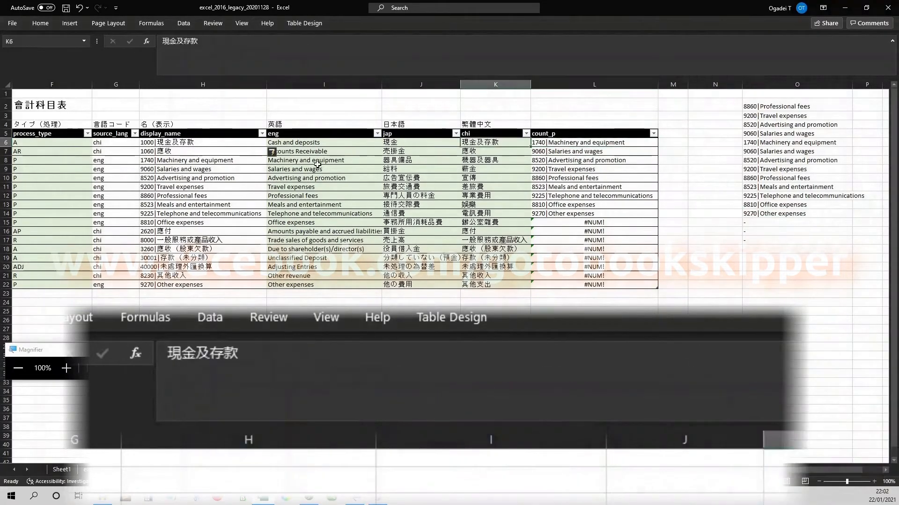
pyautogui.press('Left')
pyautogui.press('Left')
pyautogui.press('Left')
pyautogui.press('Left')
pyautogui.press('Left')
pyautogui.press('Left')
pyautogui.press('Left')
pyautogui.press('Left')
pyautogui.press('Right')
pyautogui.press('Right')
pyautogui.press('Right')
pyautogui.press('Down')
pyautogui.press('Down')
pyautogui.press('Down')
pyautogui.press('Up')
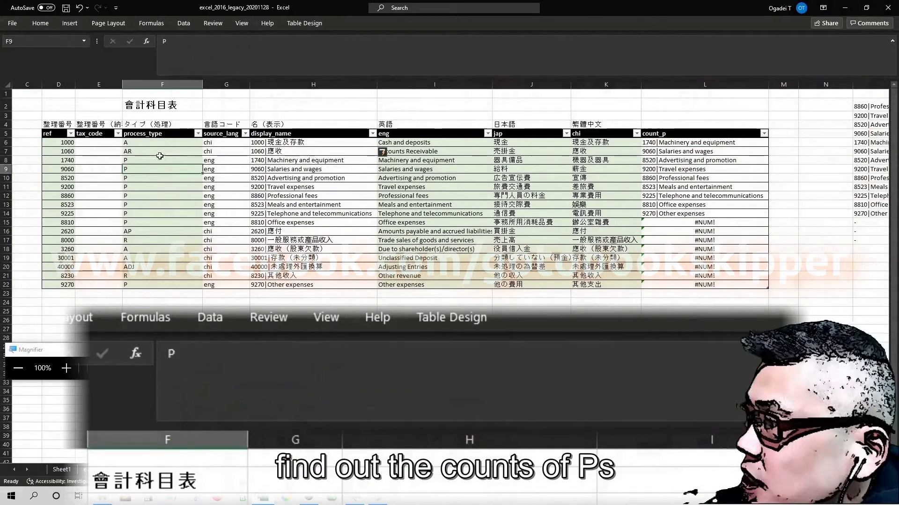
pyautogui.hotkey('shift', 'Down')
pyautogui.hotkey('shift', 'Down')
pyautogui.hotkey('shift', 'Down')
pyautogui.hotkey('shift', 'Down')
pyautogui.hotkey('shift', 'Down')
pyautogui.hotkey('shift', 'Down')
pyautogui.hotkey('shift', 'Down')
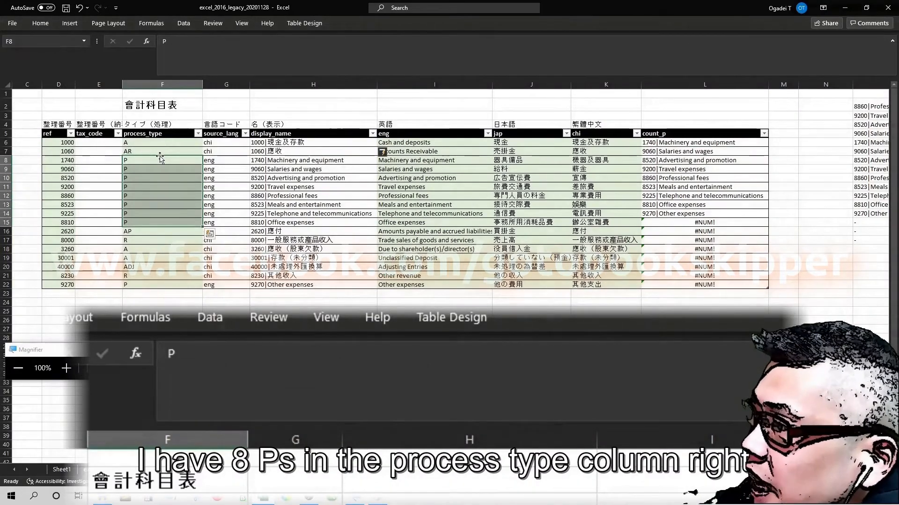
pyautogui.press('Up')
pyautogui.press('Up')
pyautogui.hotkey('ctrl', 'shift', 'Down')
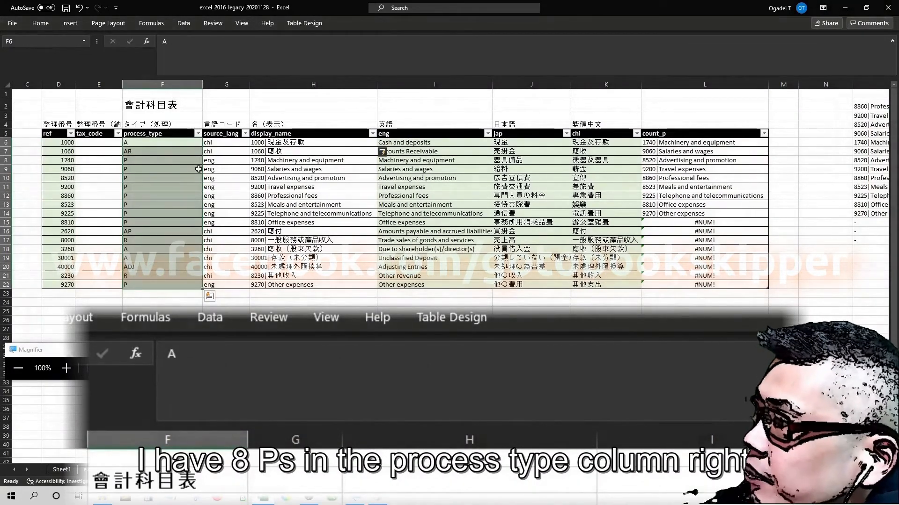
# Copy the count_p formula from L6 and paste only the formula into cell L2 as a spare copy.
pyautogui.click(704, 142)
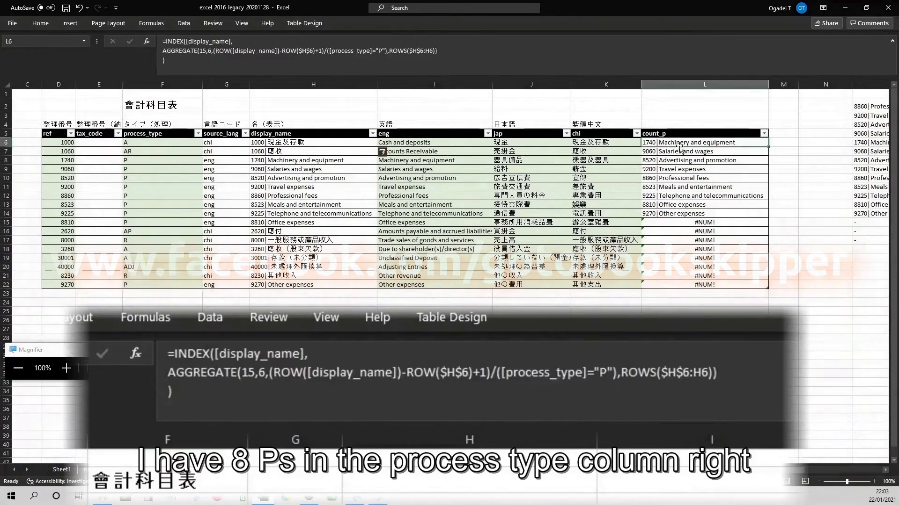
pyautogui.click(227, 63)
pyautogui.press('Escape')
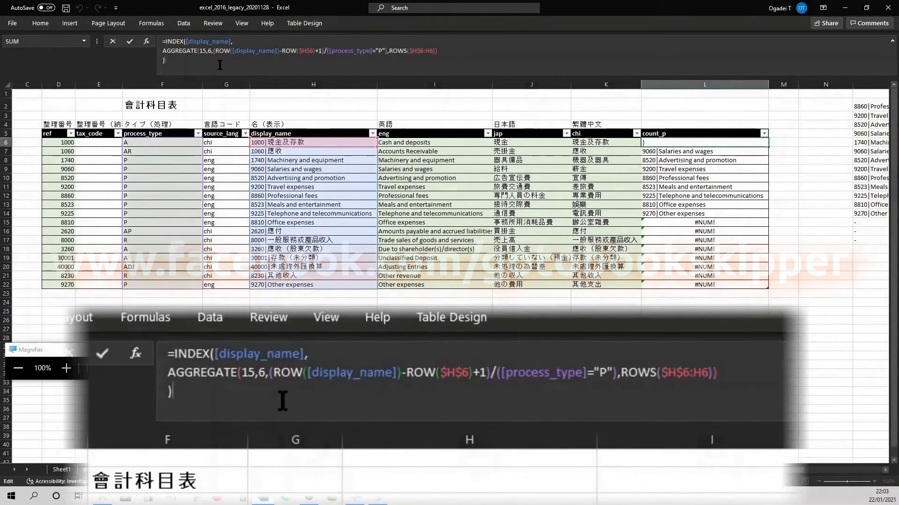
pyautogui.hotkey('ctrl', 'Return')
pyautogui.hotkey('ctrl', 'c')
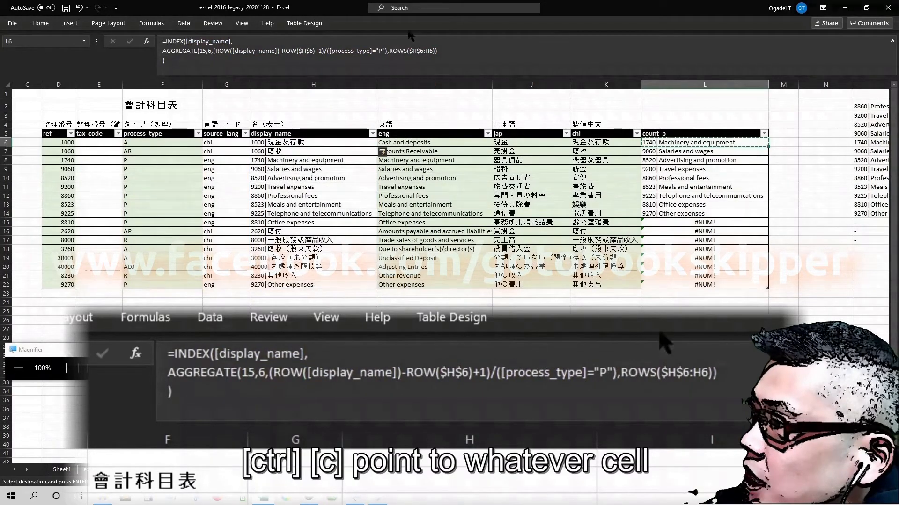
pyautogui.rightClick(687, 102)
pyautogui.click(715, 165)
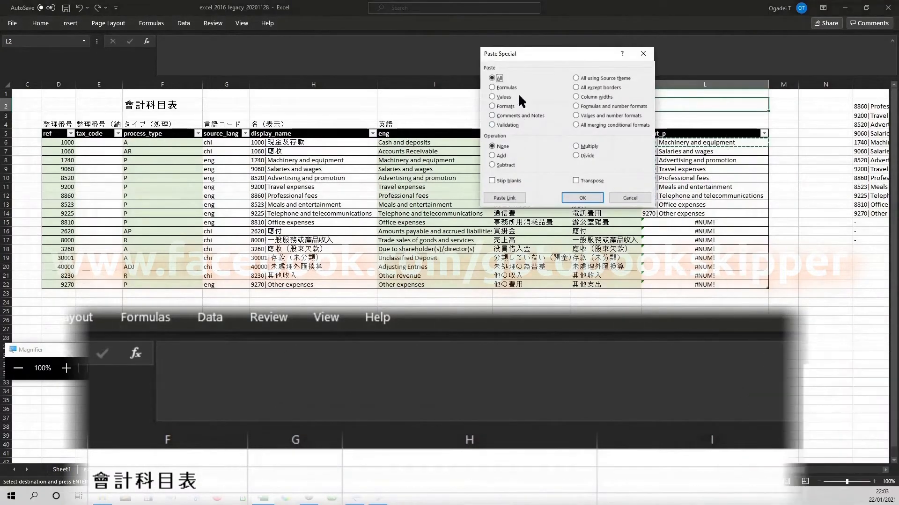
pyautogui.click(506, 87)
pyautogui.click(583, 197)
pyautogui.press('Right')
# Cut the whole INDEX/AGGREGATE expression out of the count_p formula in L6, keeping only the equals sign.
pyautogui.click(667, 135)
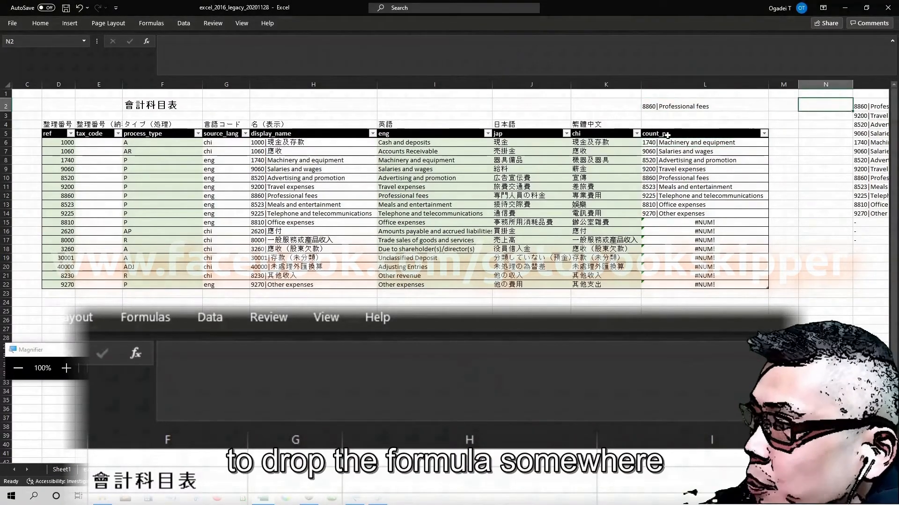
pyautogui.press('Down')
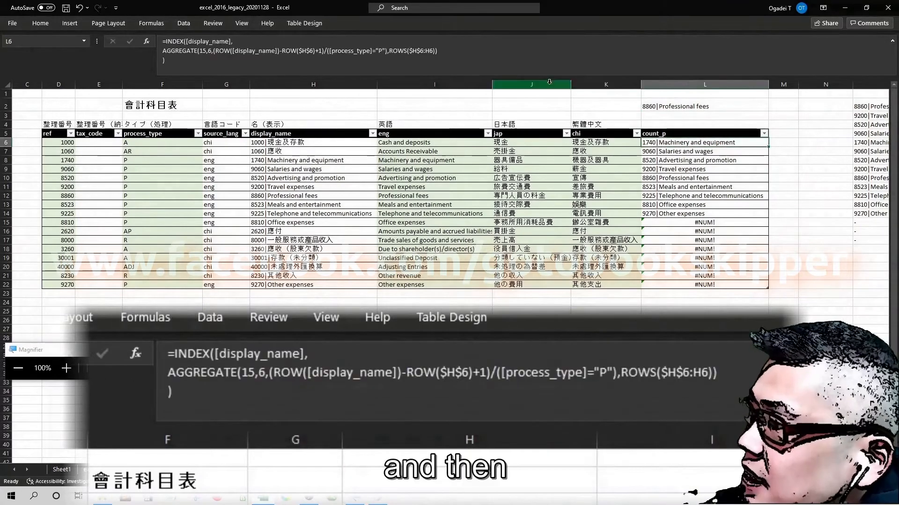
pyautogui.click(214, 66)
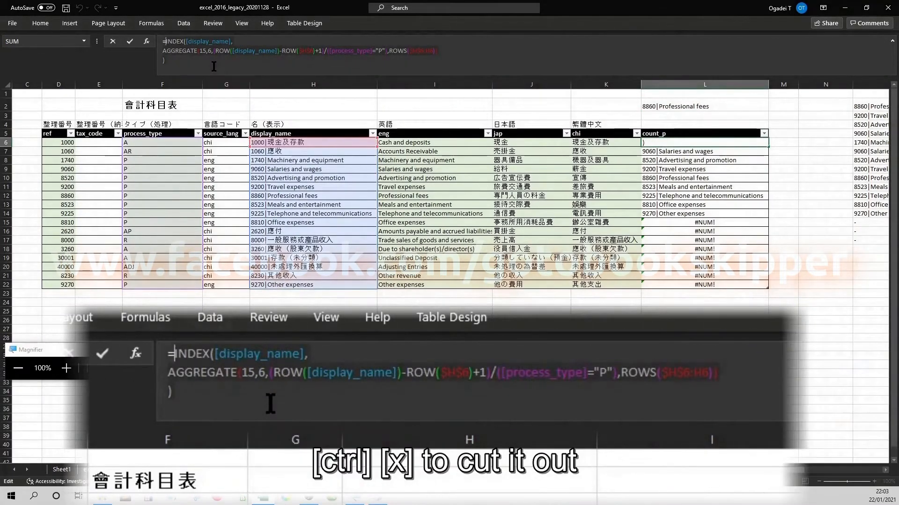
pyautogui.hotkey('ctrl', 'shift', 'End')
pyautogui.hotkey('ctrl', 'x')
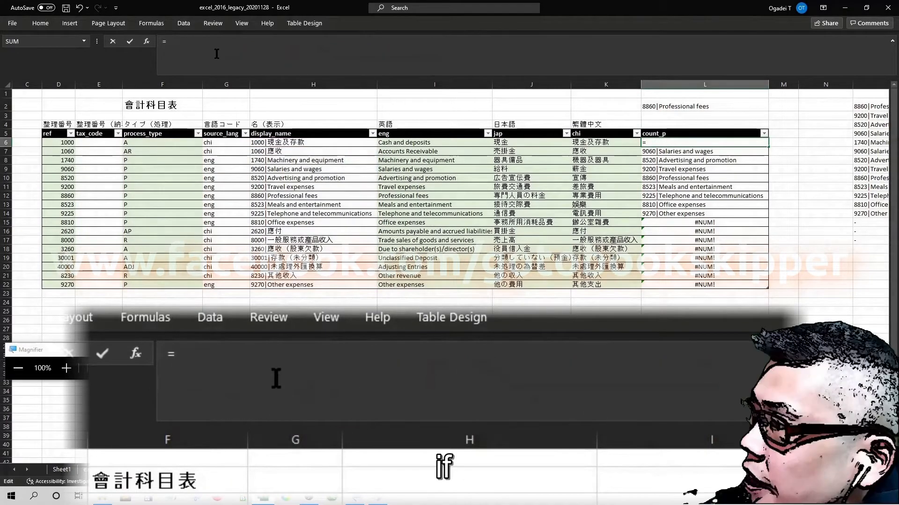
# Begin an IF in L6 whose logical test starts with the expanding row counter ROWS($L$6:L6).
pyautogui.write('if')
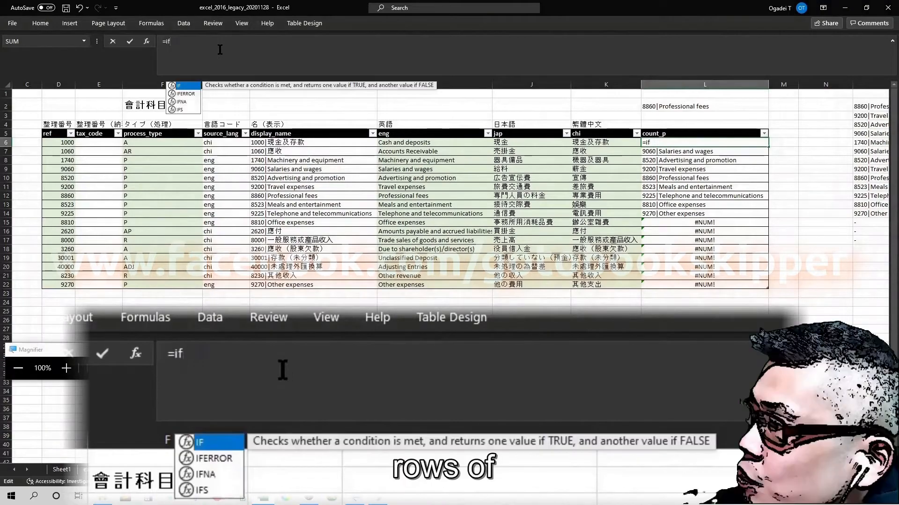
pyautogui.write('rows(')
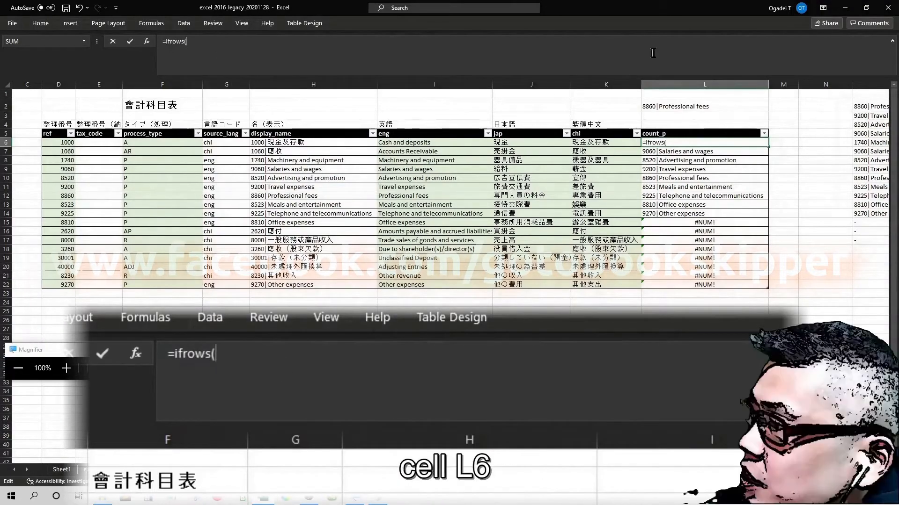
pyautogui.write('l6')
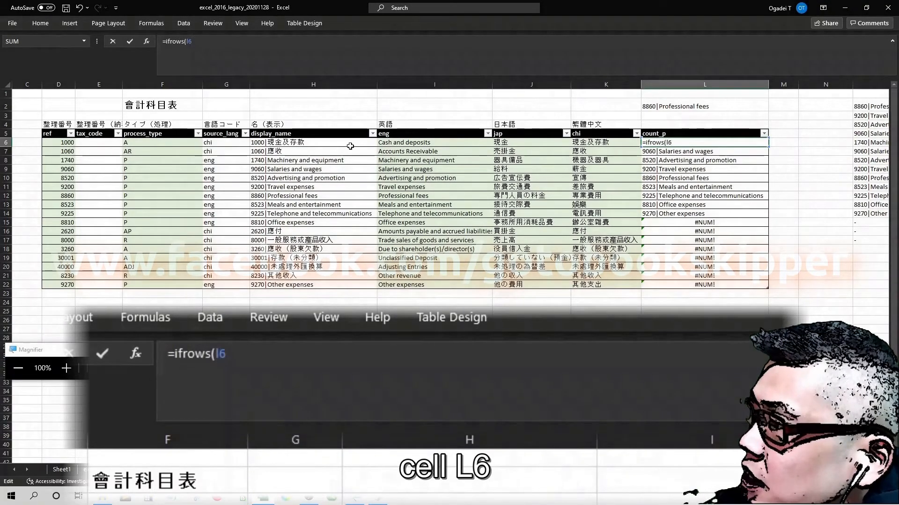
pyautogui.press('F4')
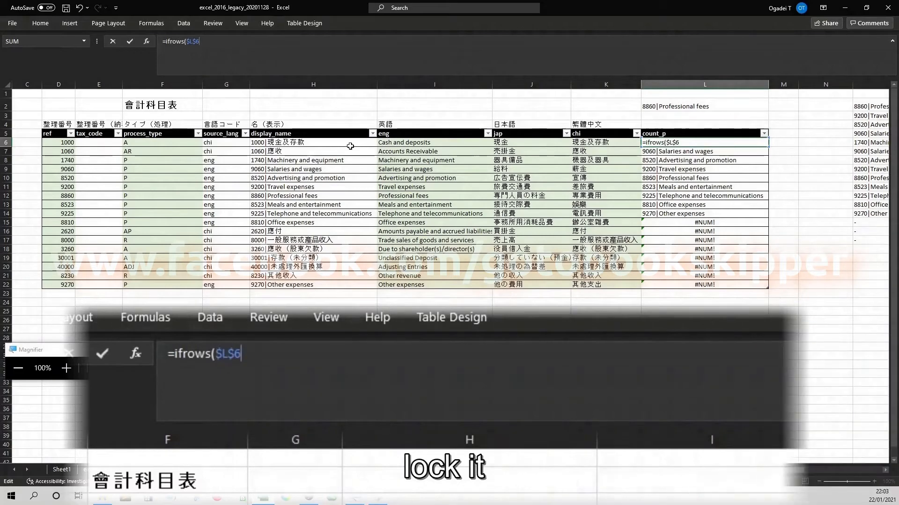
pyautogui.write(':')
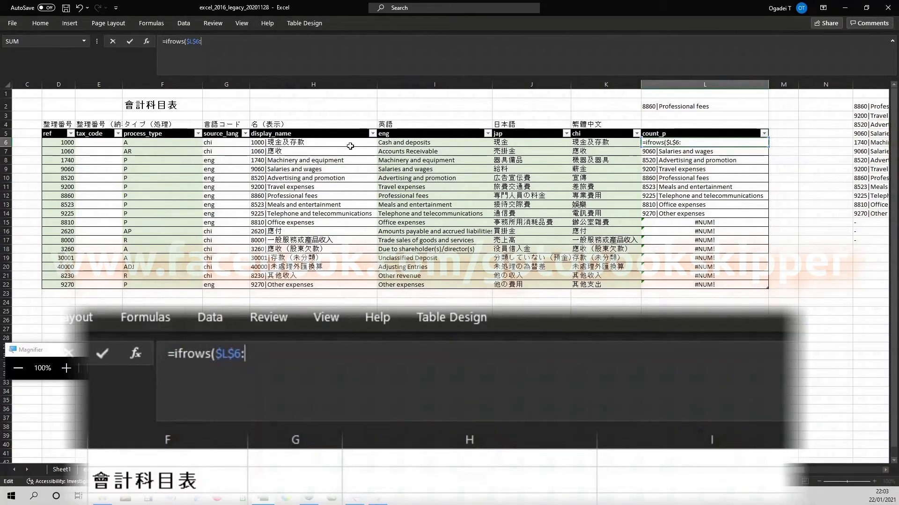
pyautogui.write('l6')
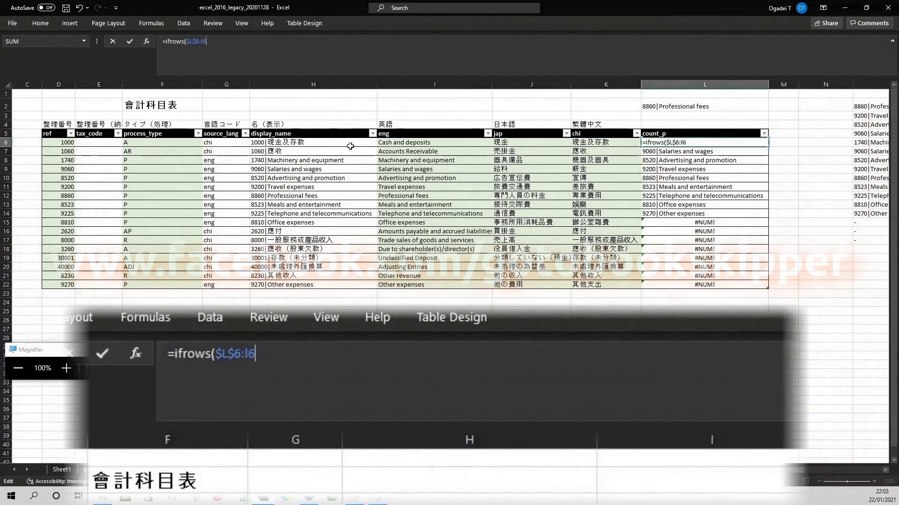
pyautogui.click(170, 41)
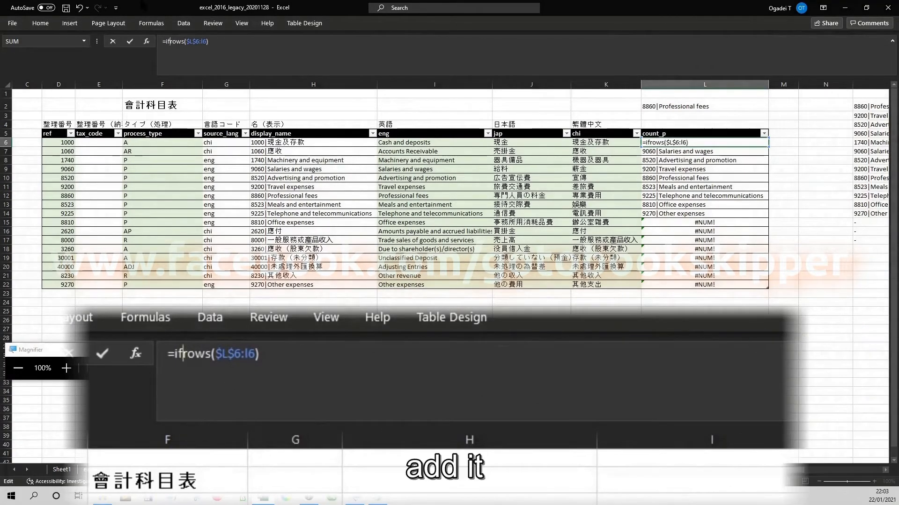
pyautogui.write('(')
pyautogui.click(224, 42)
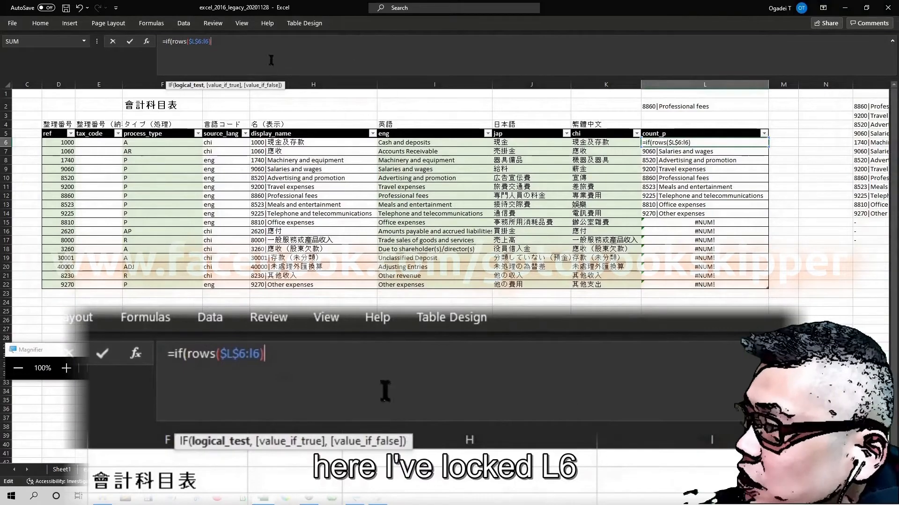
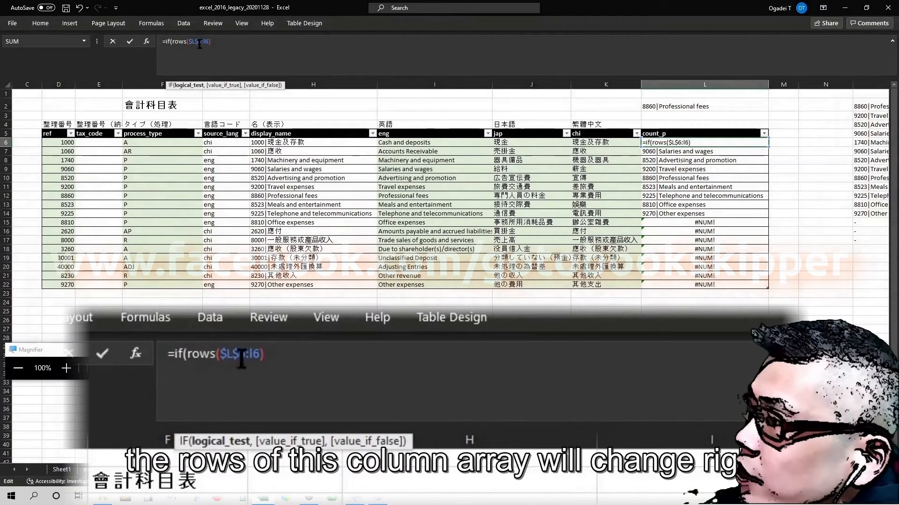
pyautogui.click(193, 41)
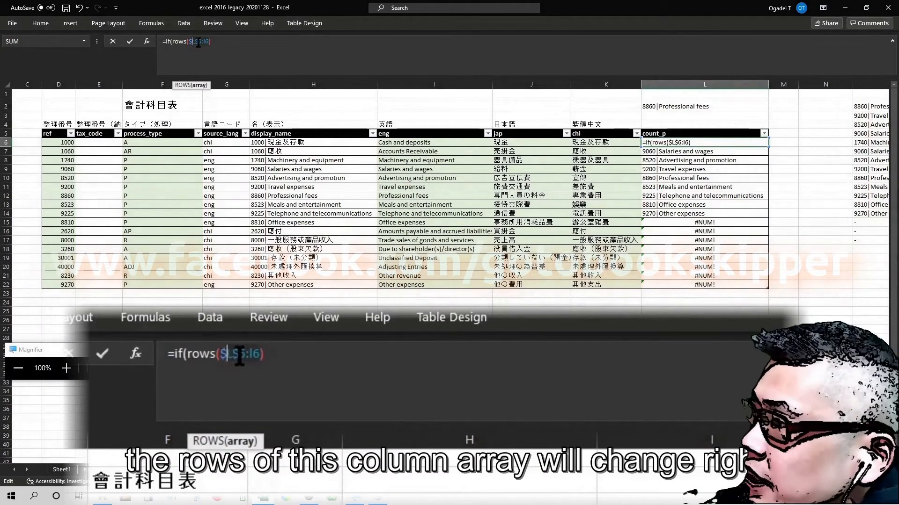
pyautogui.click(205, 42)
pyautogui.click(211, 41)
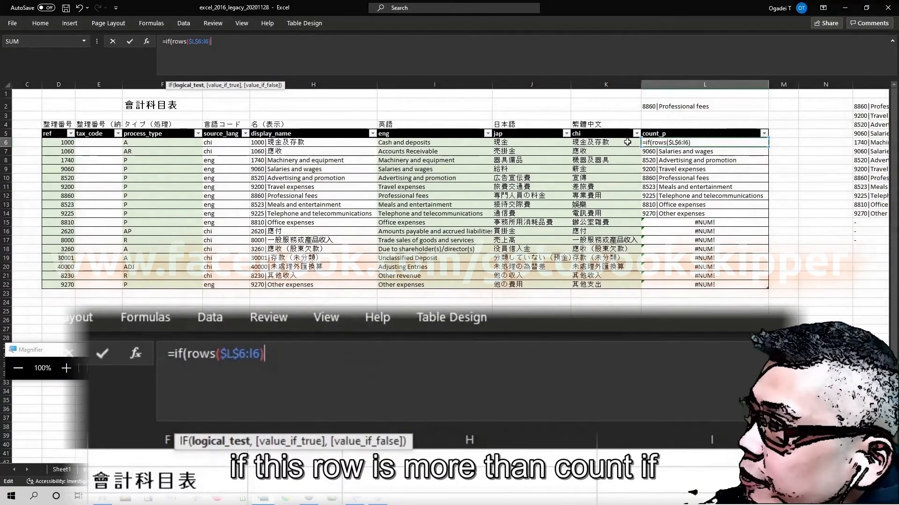
# Complete the IF test in L6 by comparing the row count as greater than COUNTIF([process_type],"P").
pyautogui.write('>')
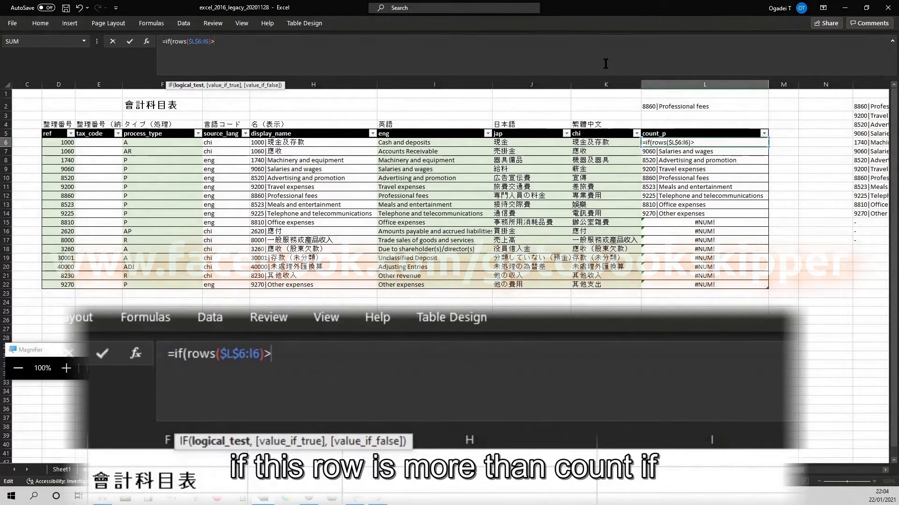
pyautogui.write('countif(')
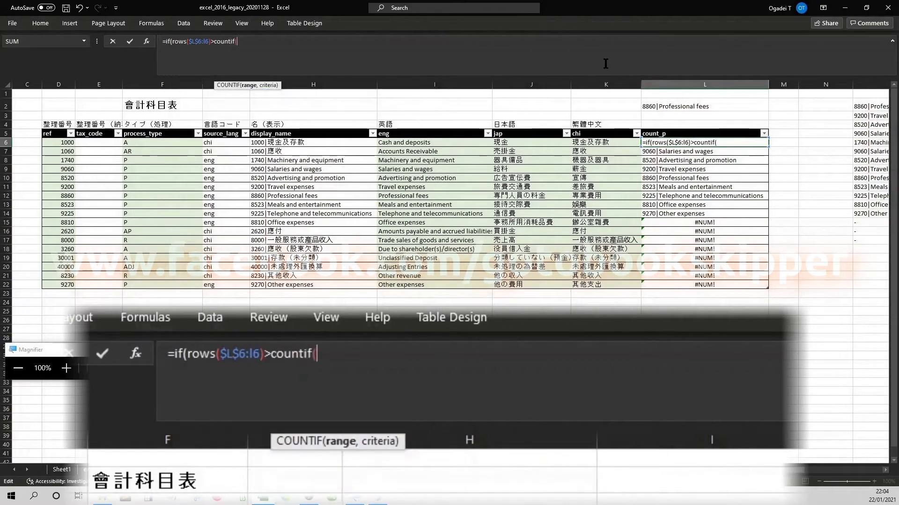
pyautogui.click(197, 115)
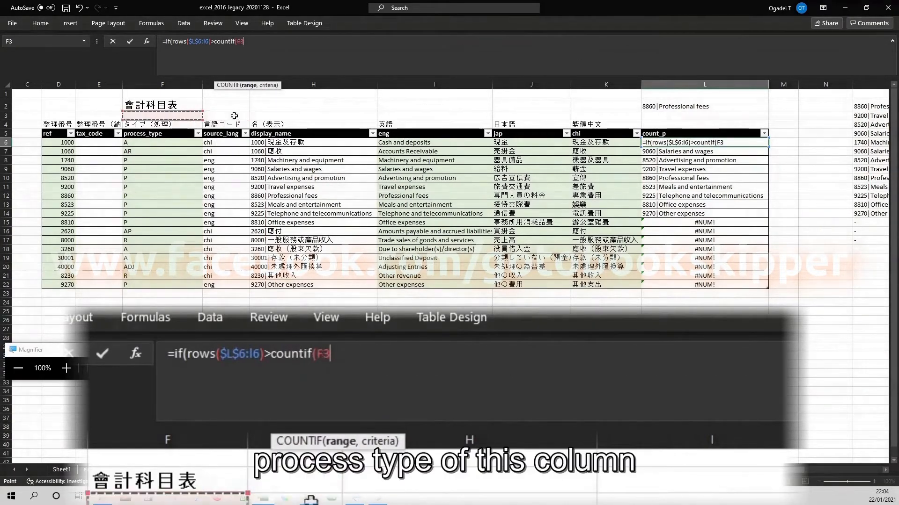
pyautogui.press('Down')
pyautogui.press('Down')
pyautogui.press('Down')
pyautogui.hotkey('ctrl', 'shift', 'Down')
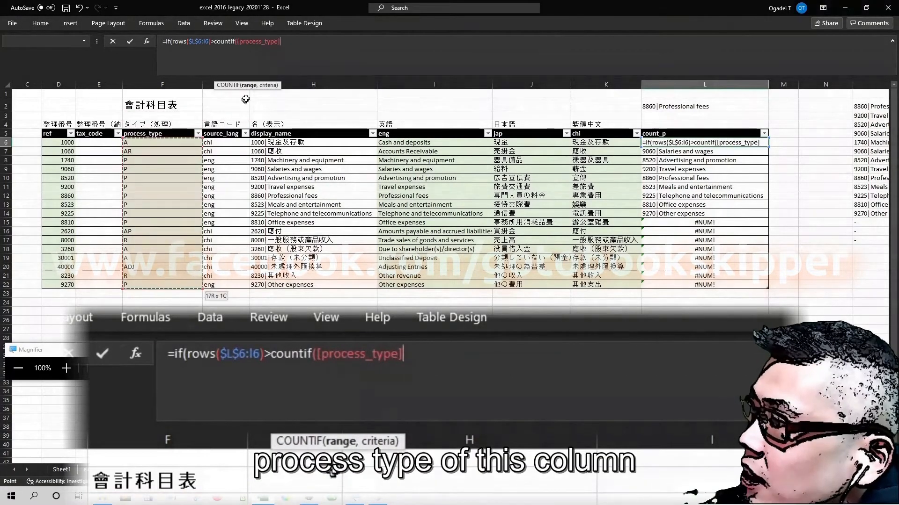
pyautogui.write(',')
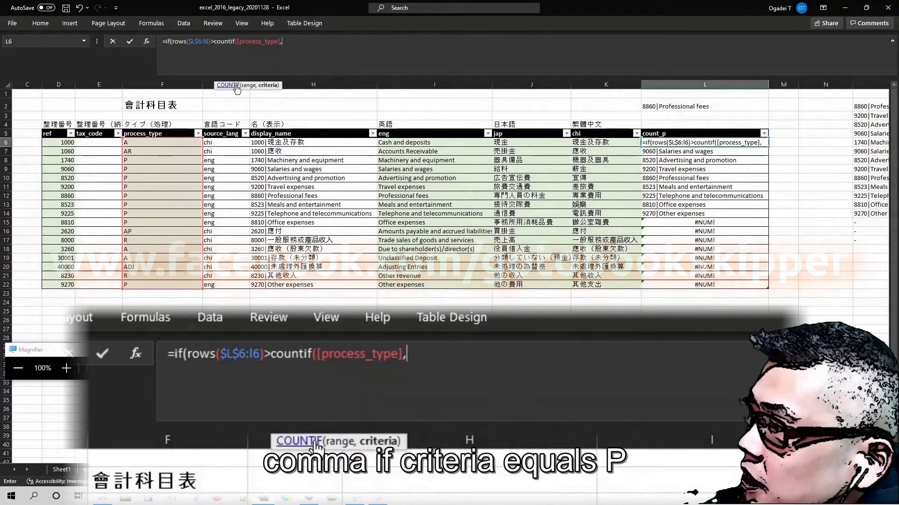
pyautogui.write('"P')
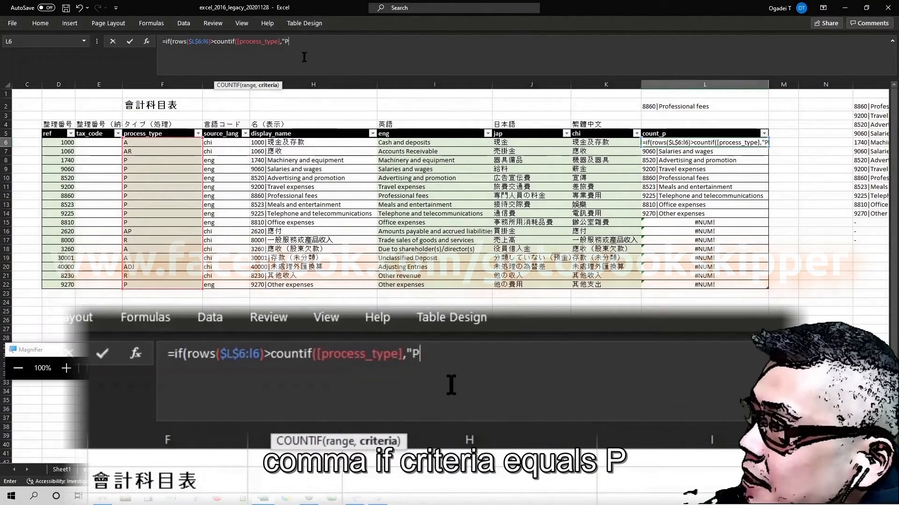
pyautogui.write('")')
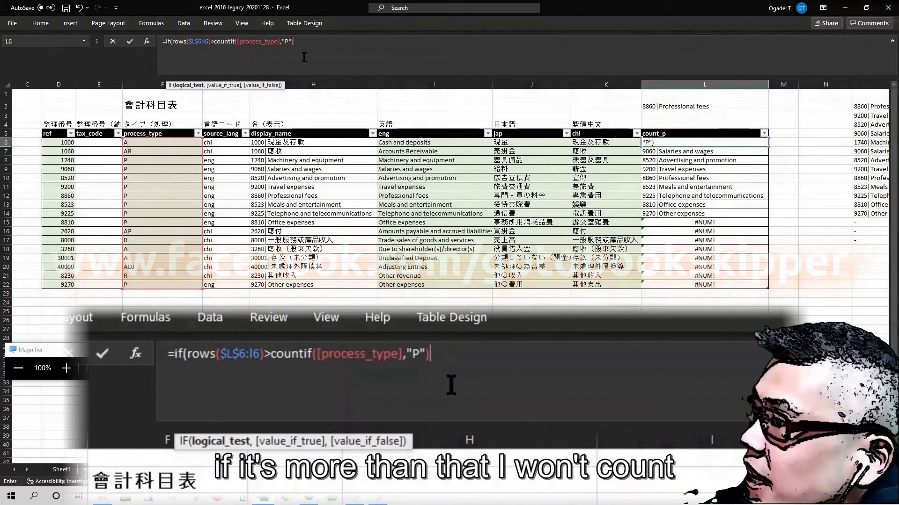
# Set "-" as the IF's true result, paste the cut INDEX/AGGREGATE expression on a new line as the false result, and enter the formula.
pyautogui.write(',"')
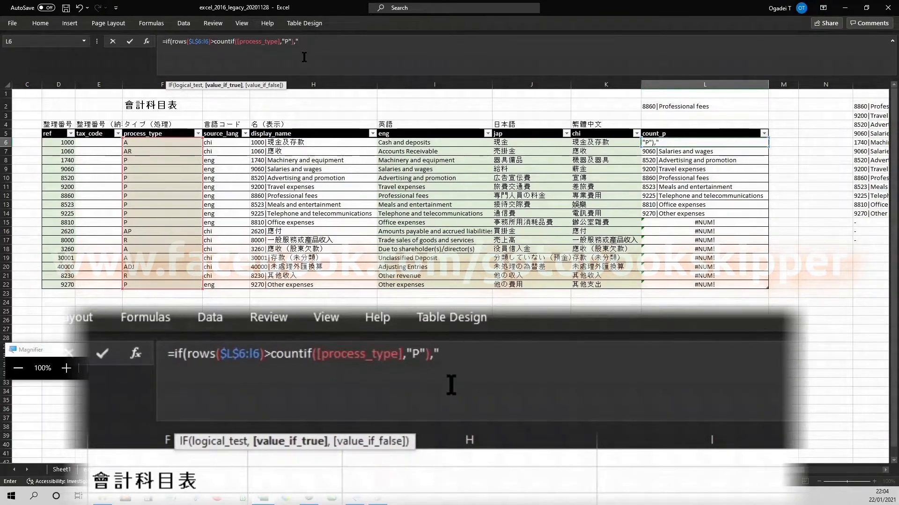
pyautogui.write('-')
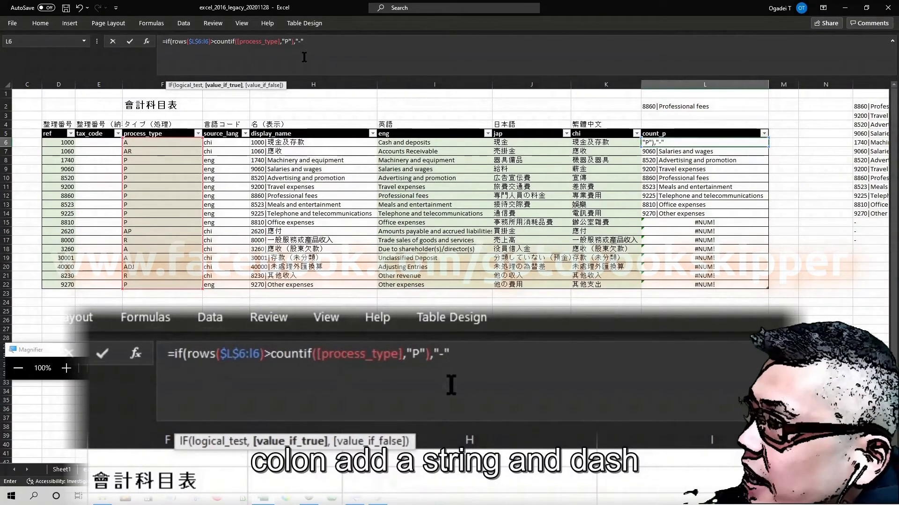
pyautogui.write('",')
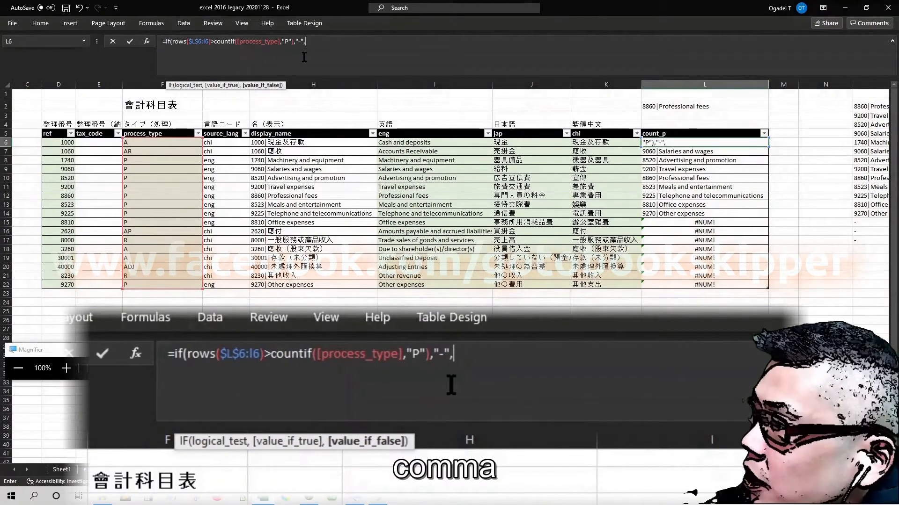
pyautogui.hotkey('alt', 'Return')
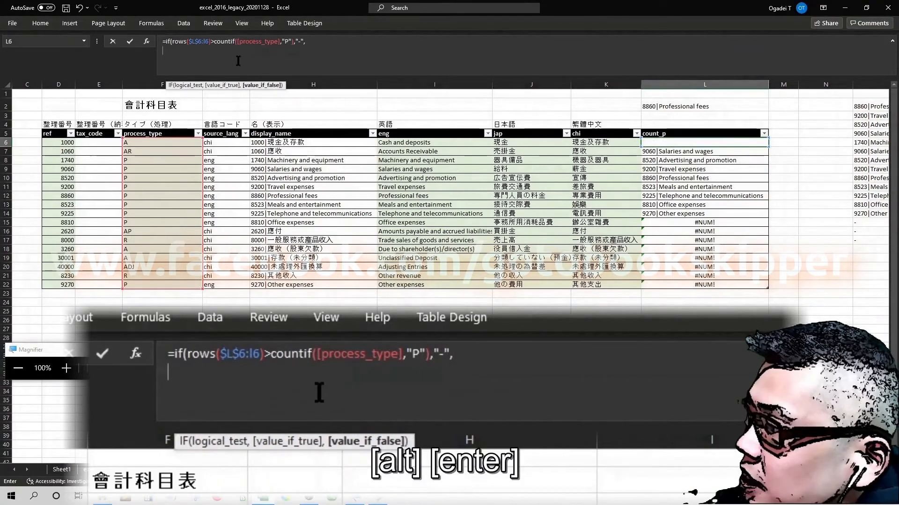
pyautogui.write('INDEX([display_name], AGGREGATE(15,6,(ROW([display_name])-ROW($H$6)+1)/([process_type]="P"),ROWS($H$6:H6)) )')
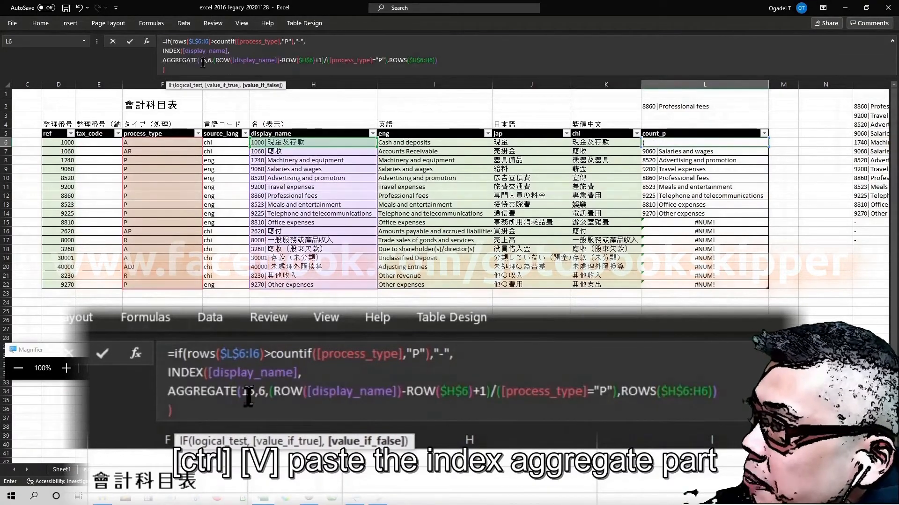
pyautogui.moveTo(176, 74); pyautogui.dragTo(149, 52)
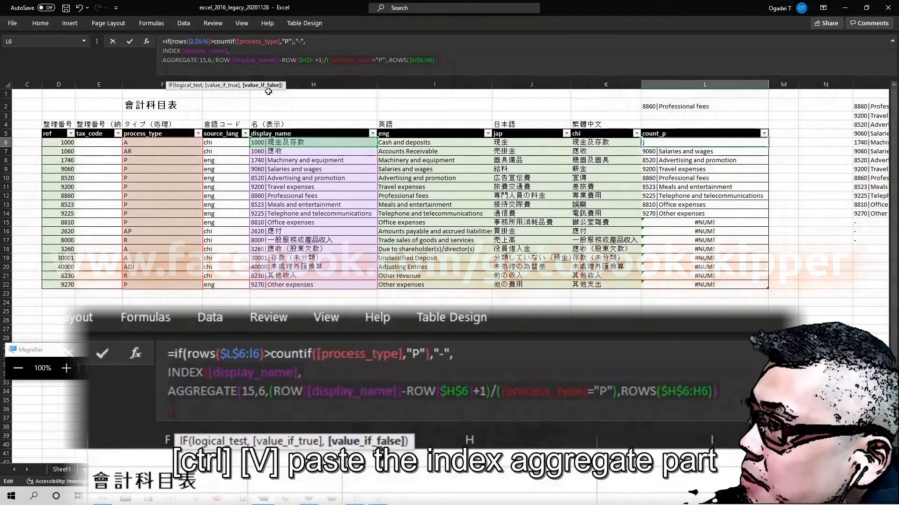
pyautogui.click(186, 72)
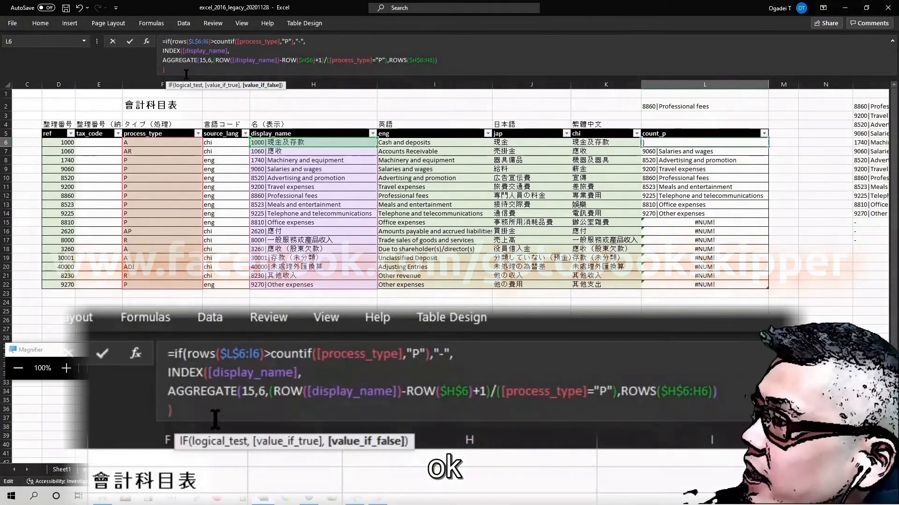
pyautogui.write(')')
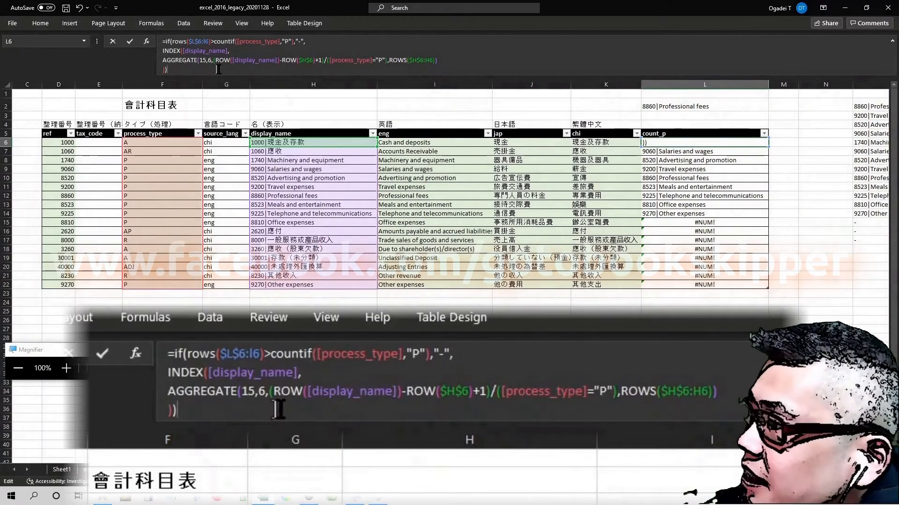
pyautogui.press('Return')
# Delete the spare formula copy from cell L2 above the count_p column.
pyautogui.press('Down')
pyautogui.press('Down')
pyautogui.press('Down')
pyautogui.press('Right')
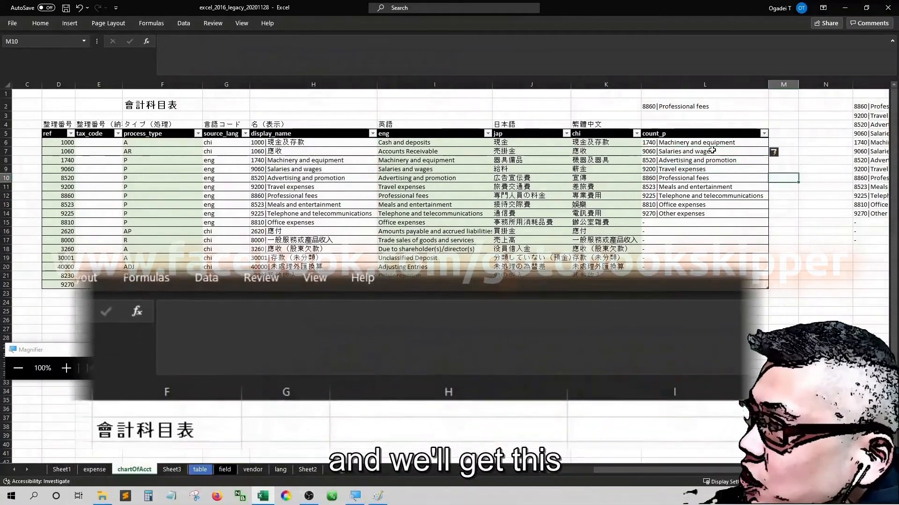
pyautogui.press('Up')
pyautogui.press('Up')
pyautogui.press('Up')
pyautogui.press('Left')
pyautogui.press('Right')
pyautogui.press('Up')
pyautogui.press('Up')
pyautogui.press('Up')
pyautogui.press('Up')
pyautogui.press('Up')
pyautogui.press('Left')
pyautogui.press('Delete')
# Clear the whole reference list in column O, starting from O2.
pyautogui.press('End')
pyautogui.press('Right')
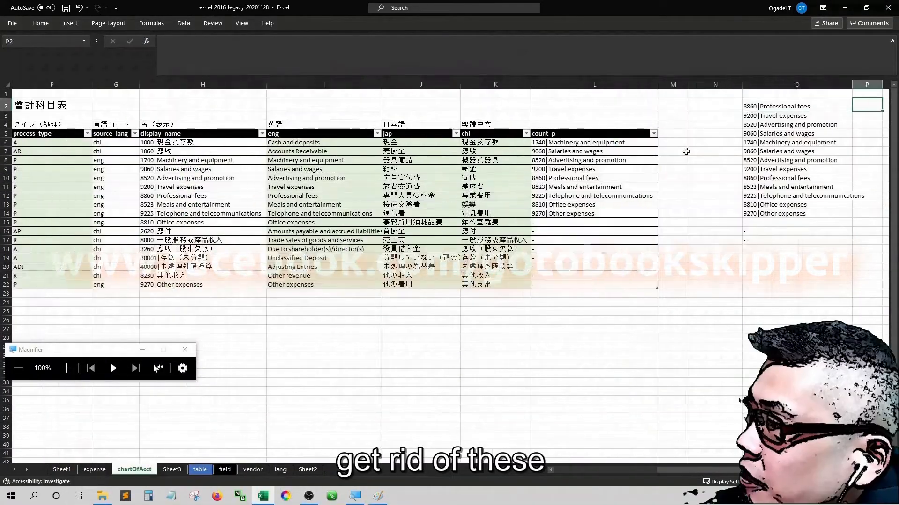
pyautogui.press('End')
pyautogui.hotkey('shift', 'Down')
pyautogui.press('Delete')
pyautogui.press('Left')
pyautogui.press('Left')
pyautogui.press('Left')
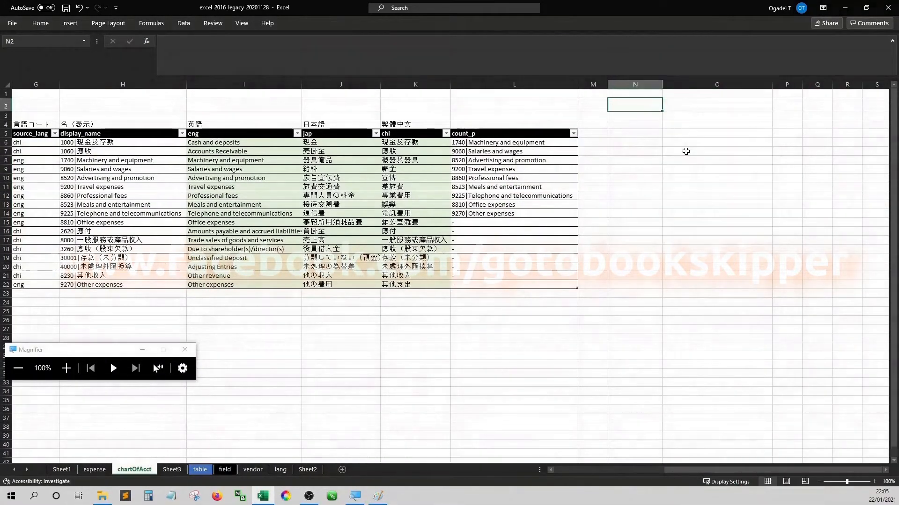
# Start a FILTER formula in cell N3, beside the count_p column.
pyautogui.press('Down')
pyautogui.press('Down')
pyautogui.press('Down')
pyautogui.press('Down')
pyautogui.press('End')
pyautogui.press('Left')
pyautogui.press('Left')
pyautogui.click(772, 142)
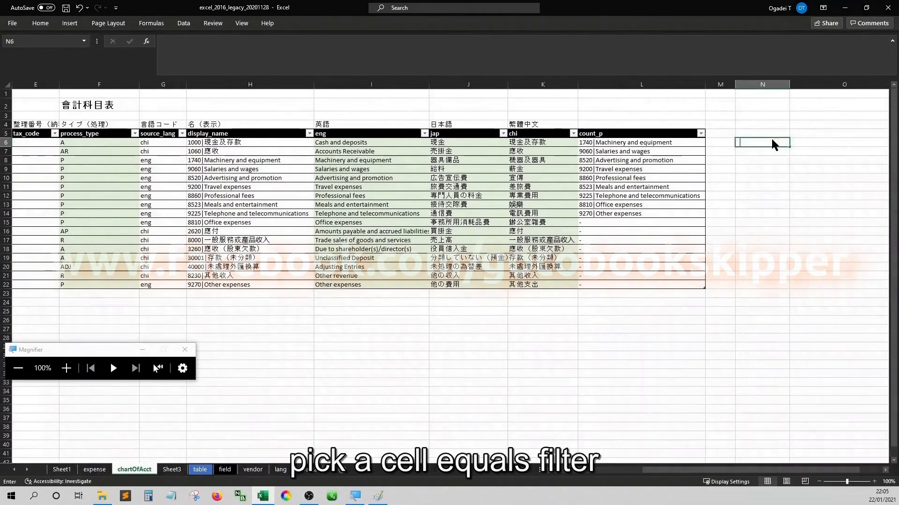
pyautogui.press('Up')
pyautogui.press('Up')
pyautogui.press('Up')
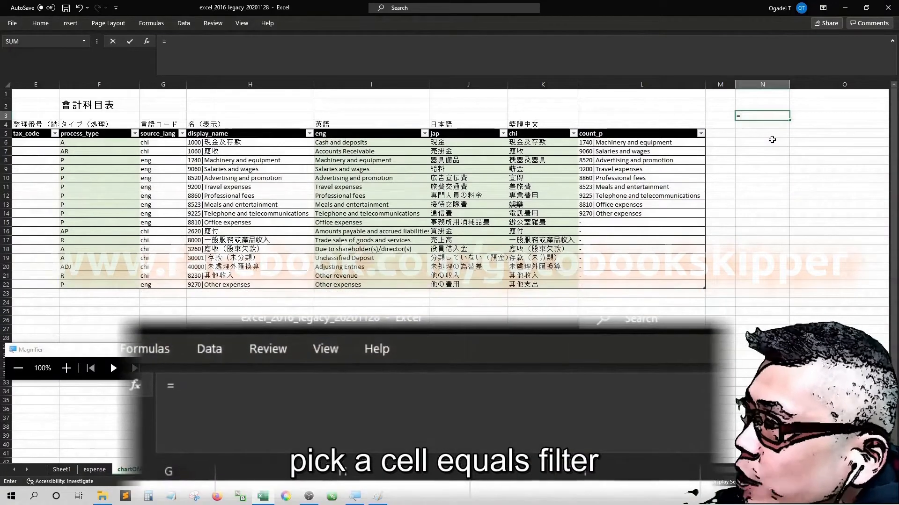
pyautogui.write('=filter(')
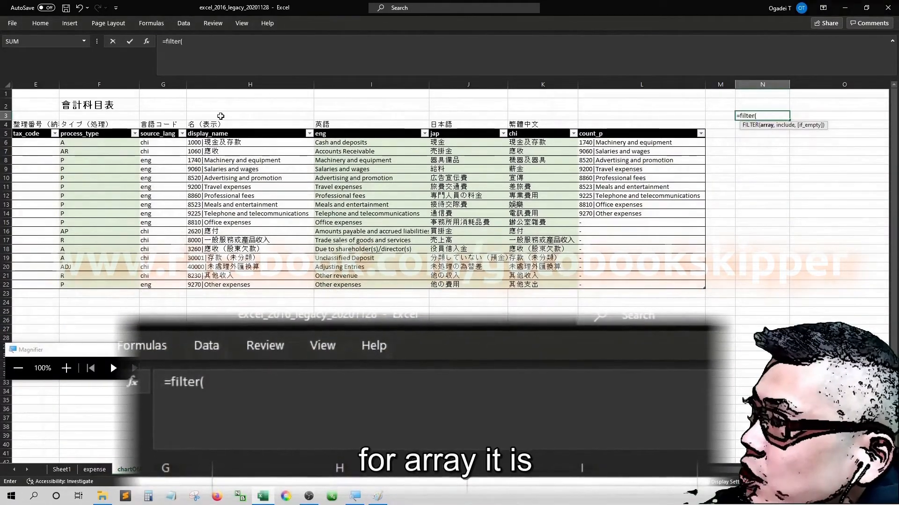
# Set the FILTER array to the data of the chart_of_acct table's display_name column.
pyautogui.click(162, 116)
pyautogui.click(221, 116)
pyautogui.press('Down')
pyautogui.press('Down')
pyautogui.press('Down')
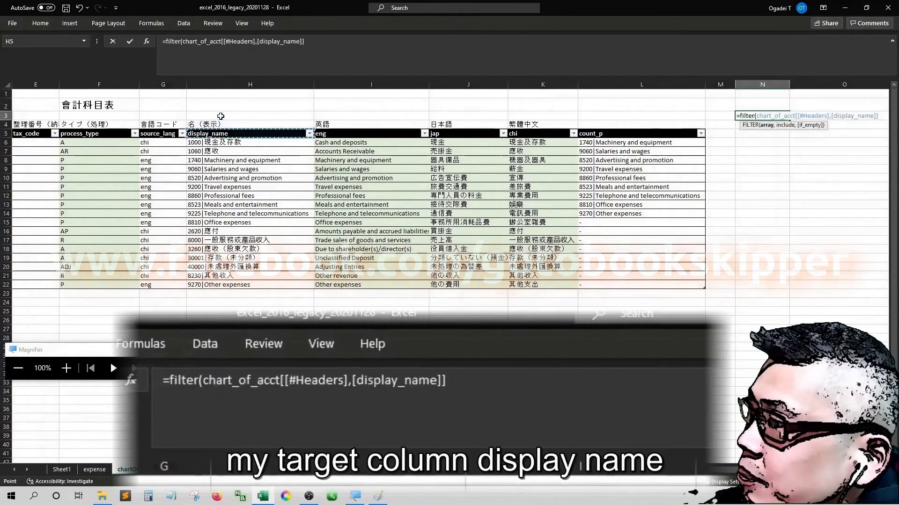
pyautogui.press('Up')
pyautogui.press('Down')
pyautogui.press('End')
pyautogui.hotkey('shift', 'Down')
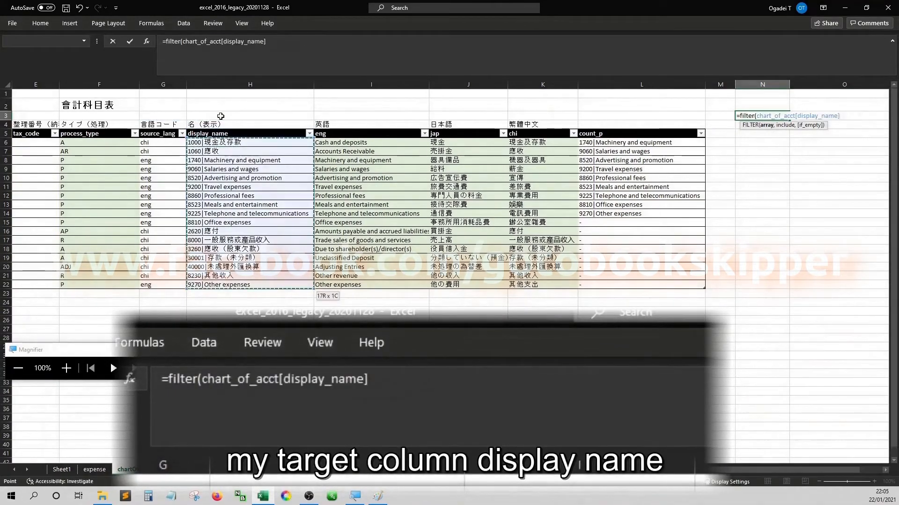
pyautogui.write(',')
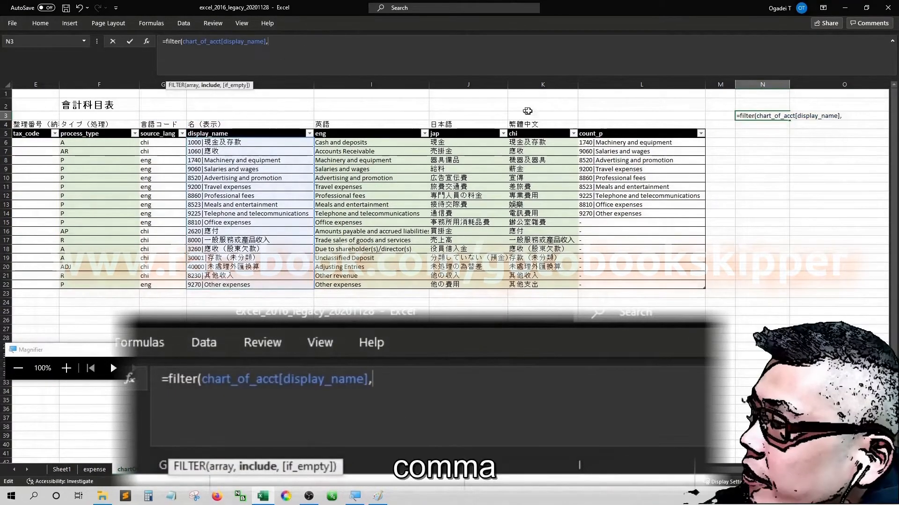
# Set the FILTER include condition to chart_of_acct[process_type]="P" and enter the formula in N3.
pyautogui.click(123, 117)
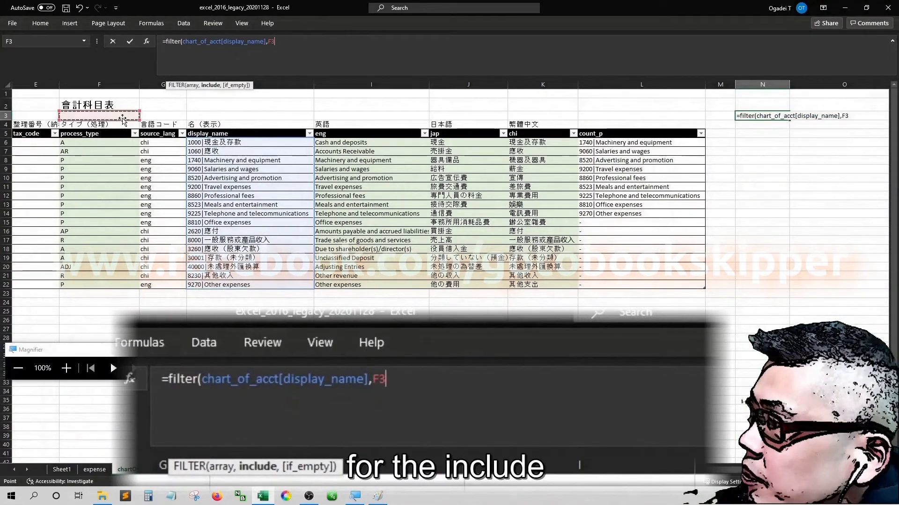
pyautogui.press('Down')
pyautogui.press('Down')
pyautogui.press('Down')
pyautogui.press('End')
pyautogui.hotkey('shift', 'Down')
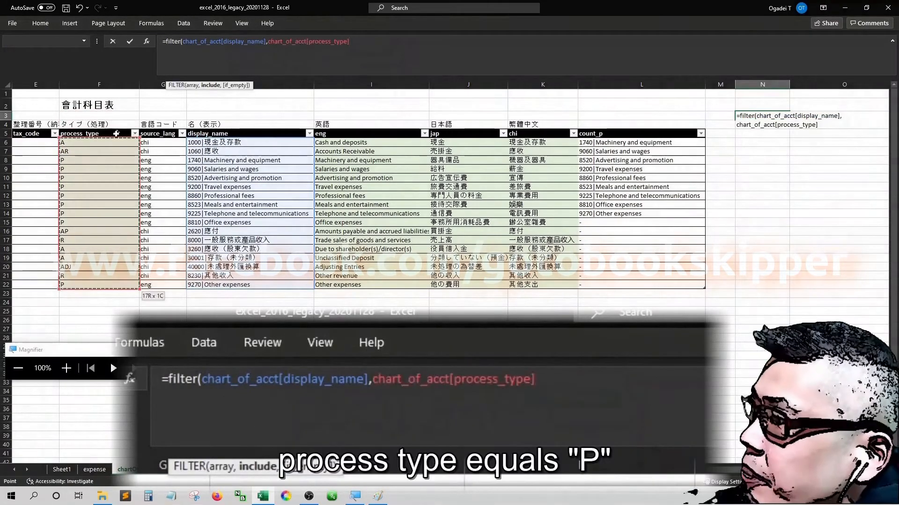
pyautogui.write('="')
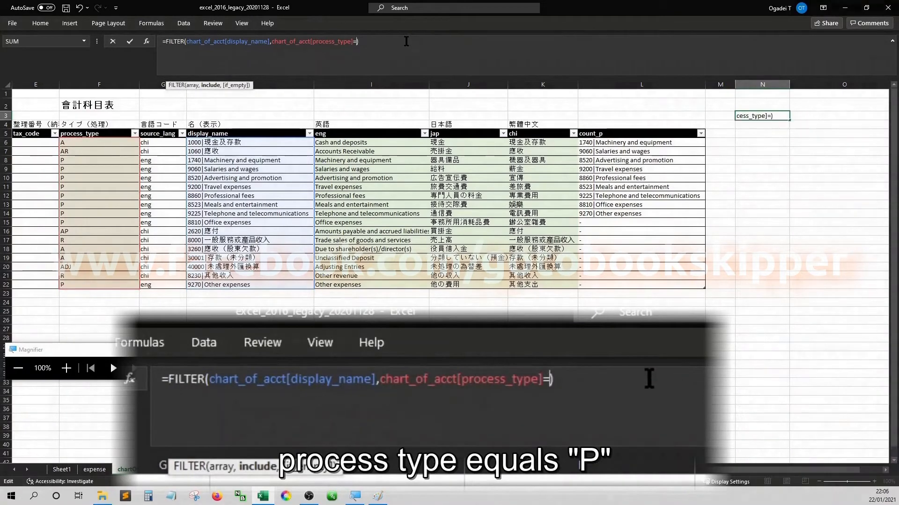
pyautogui.write('"P"')
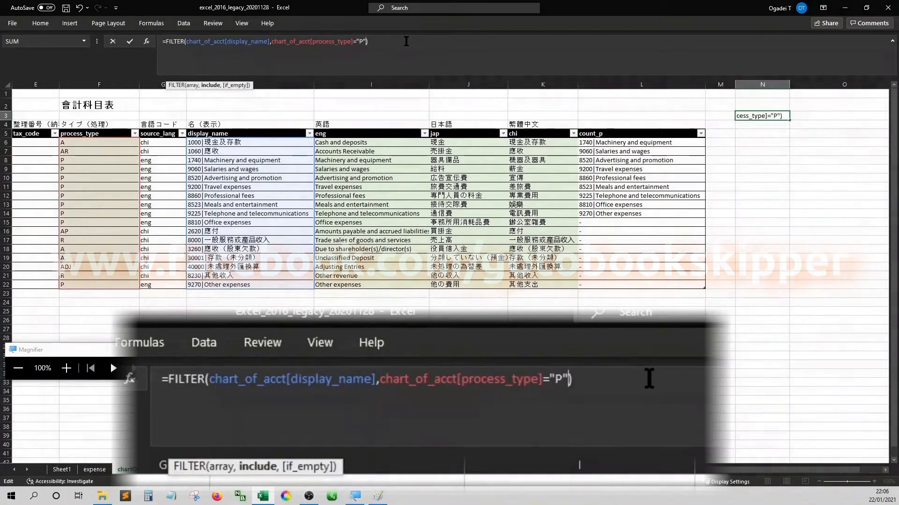
pyautogui.hotkey('ctrl', 'Return')
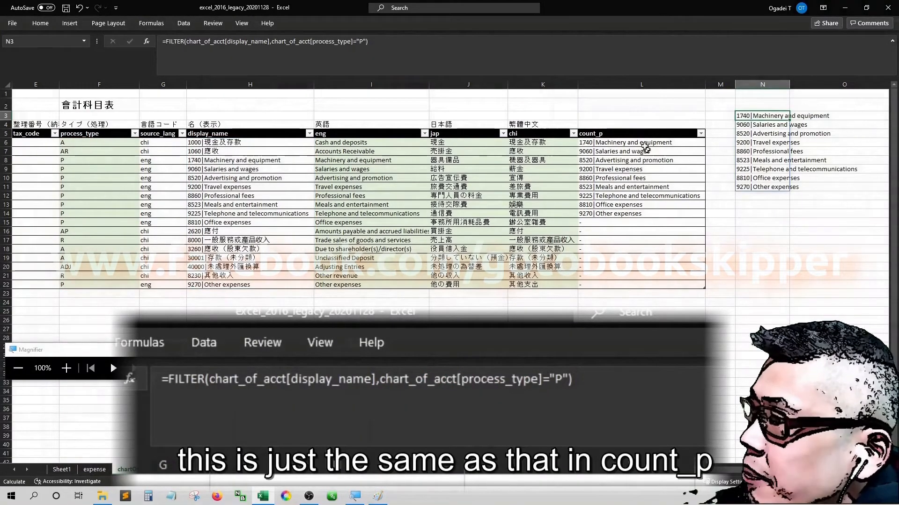
# Open data validation for cell L1 and set the allowed values to List.
pyautogui.press('Up')
pyautogui.press('Up')
pyautogui.press('Left')
pyautogui.press('Left')
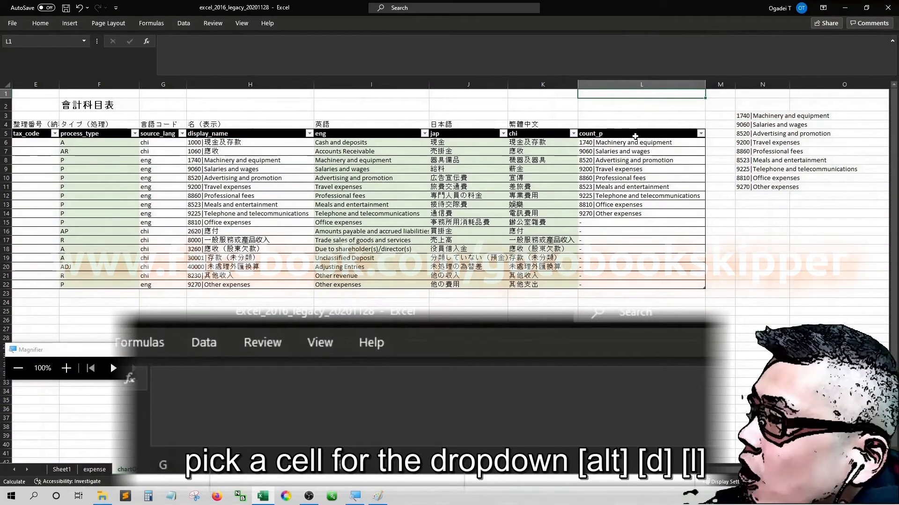
pyautogui.hotkey('alt', 'd')
pyautogui.press('l')
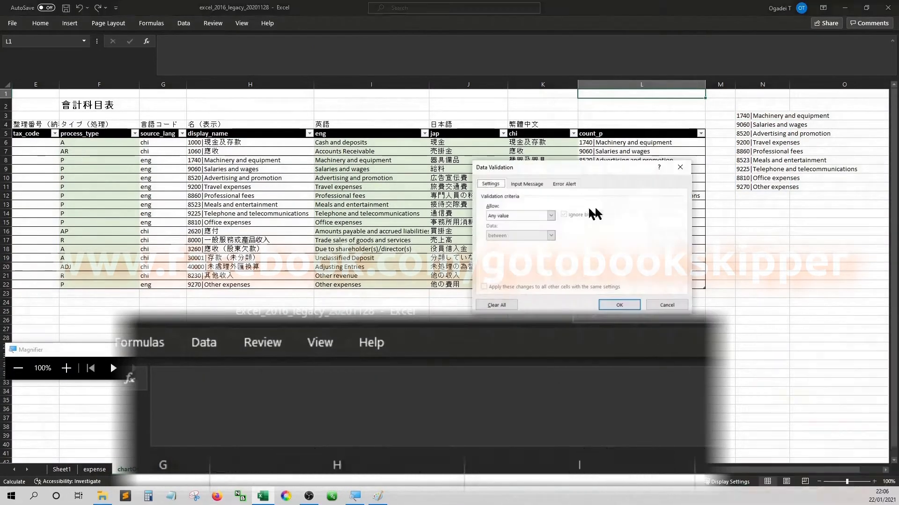
pyautogui.click(515, 216)
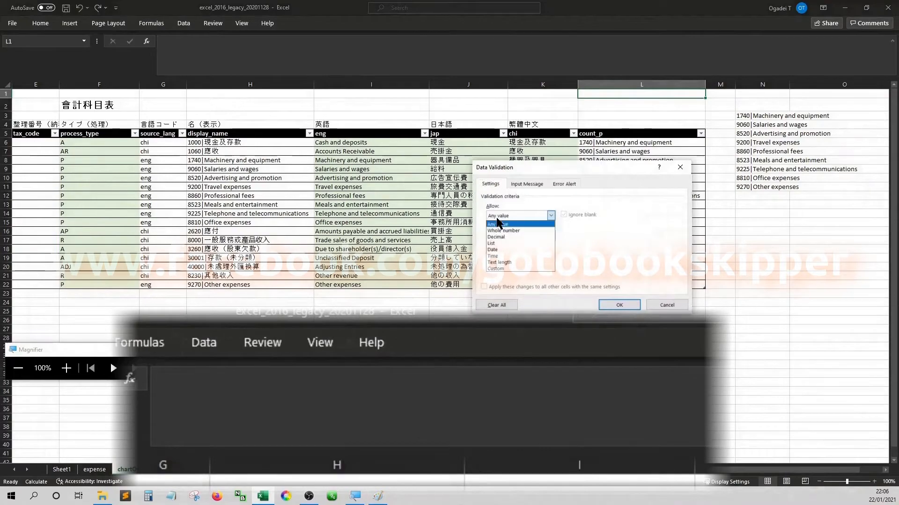
pyautogui.click(502, 243)
# Set the list source to the spill range =$N$3#, apply the validation, and check the dropdown in L1.
pyautogui.click(496, 253)
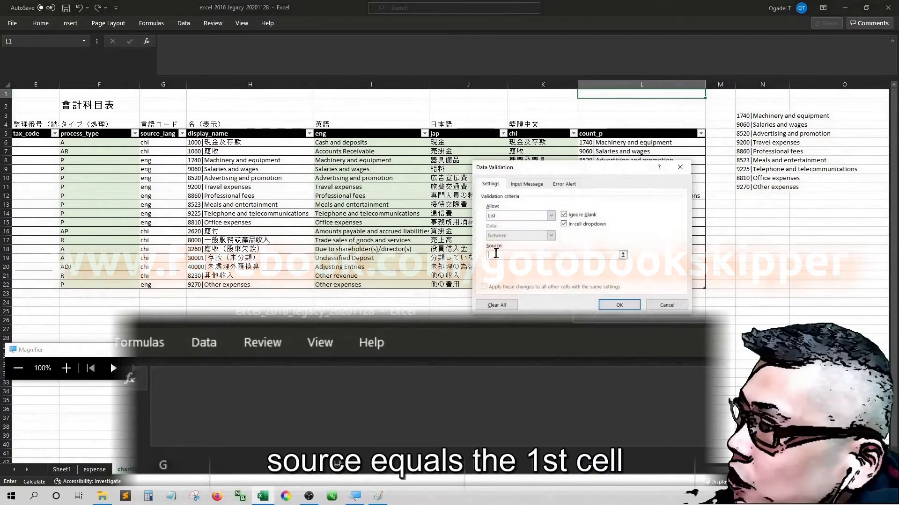
pyautogui.write('=')
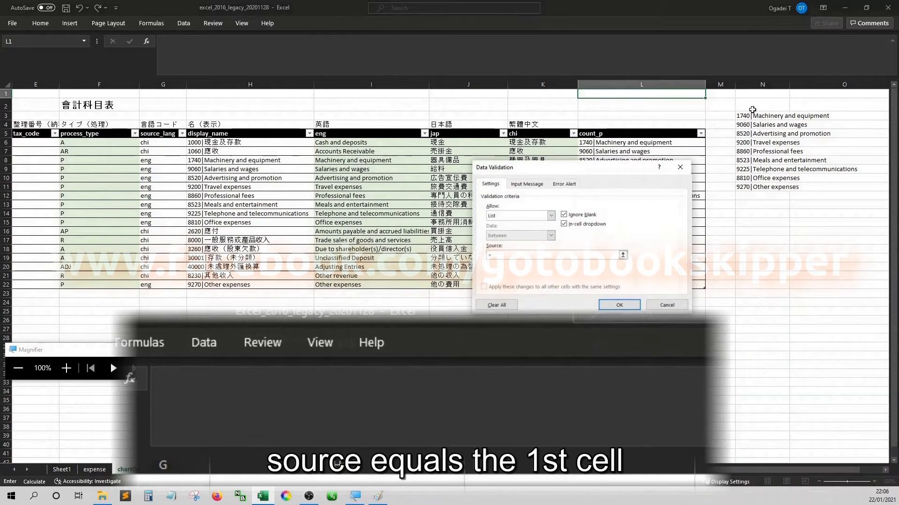
pyautogui.click(752, 109)
pyautogui.click(752, 117)
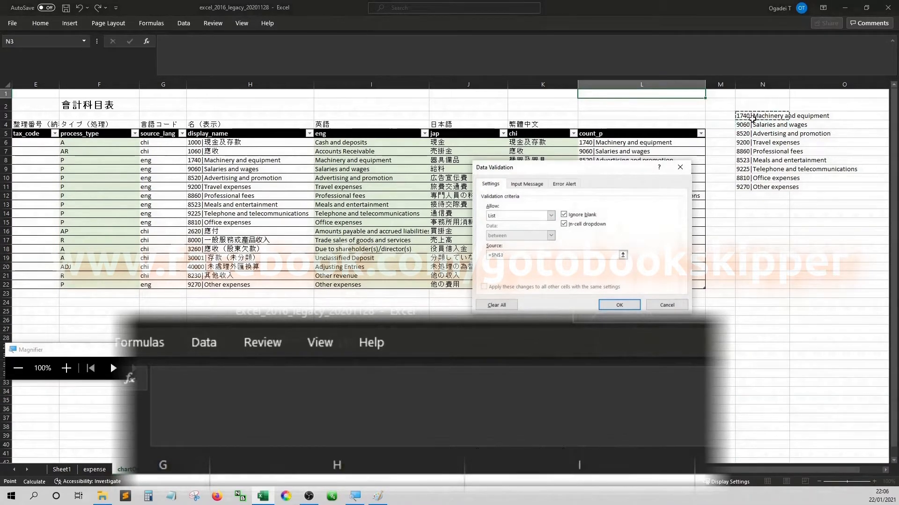
pyautogui.write('#')
pyautogui.click(622, 305)
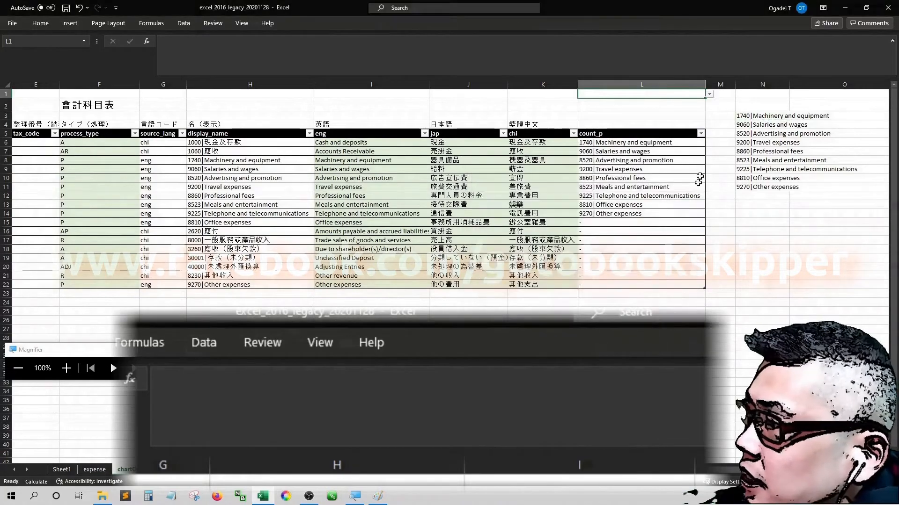
pyautogui.click(710, 94)
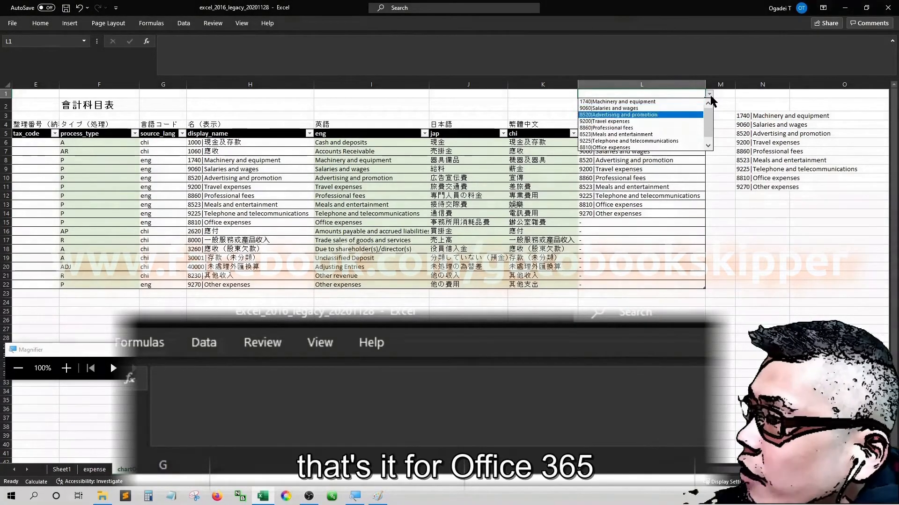
pyautogui.click(710, 95)
# Remove the dropdown from L1 by copying the blank cell M1 over it.
pyautogui.press('Right')
pyautogui.hotkey('ctrl', 'c')
pyautogui.press('Left')
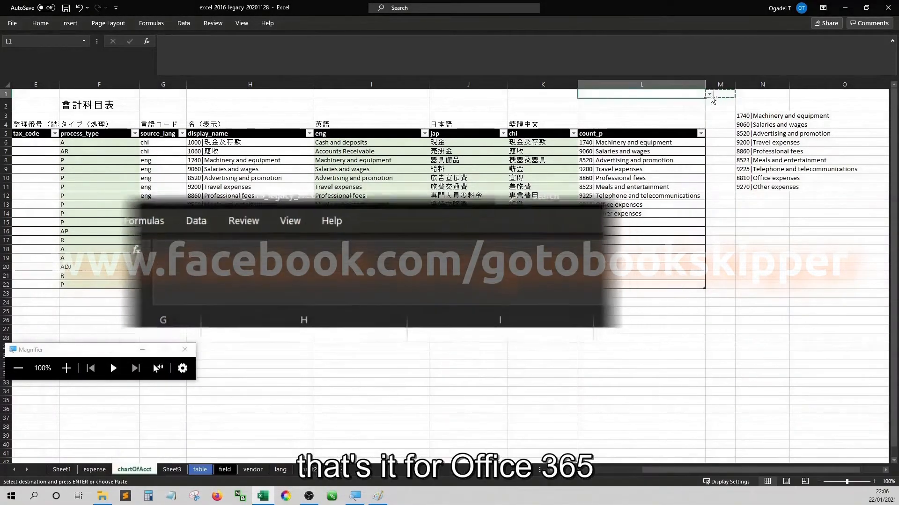
pyautogui.hotkey('ctrl', 'v')
pyautogui.press('Escape')
# Delete the FILTER formula from cell N3.
pyautogui.press('Right')
pyautogui.press('Right')
pyautogui.press('Down')
pyautogui.press('Down')
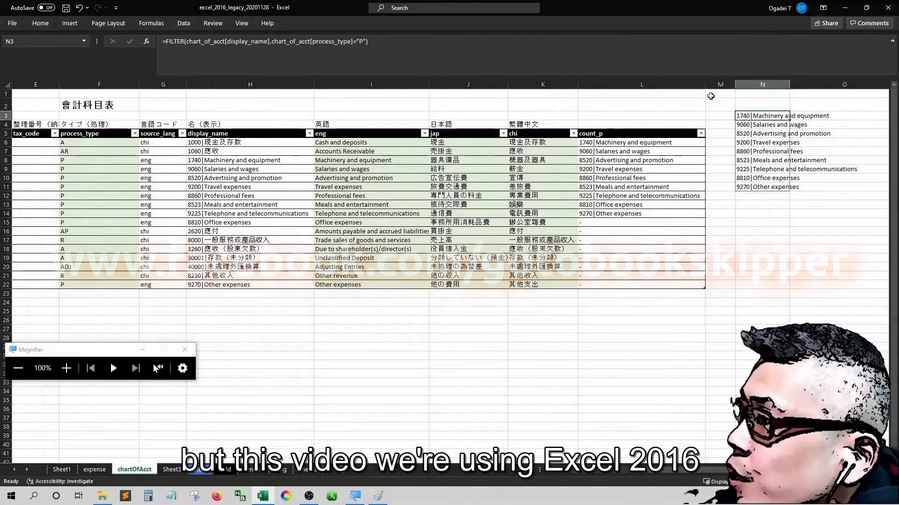
pyautogui.press('Delete')
pyautogui.press('Up')
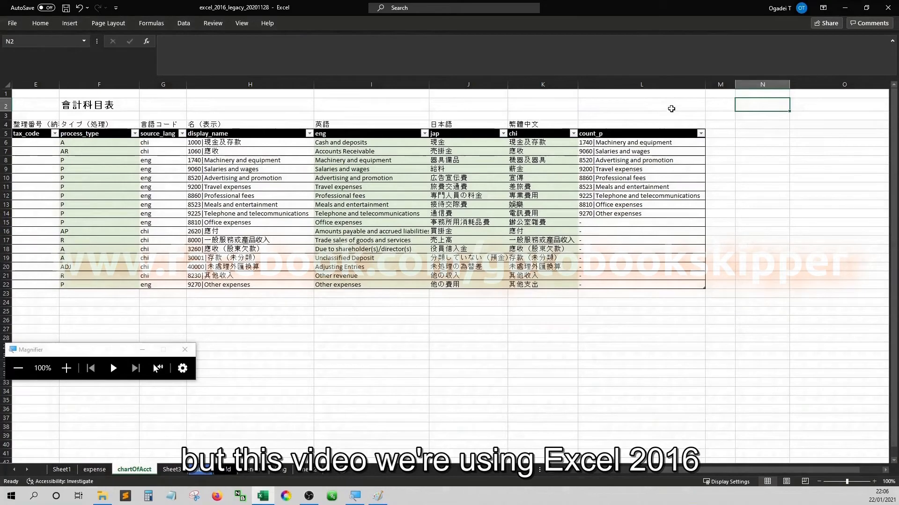
# Start a range formula in N2 with the first count_p cell as the locked reference $L$6, followed by a colon.
pyautogui.click(635, 125)
pyautogui.press('Right')
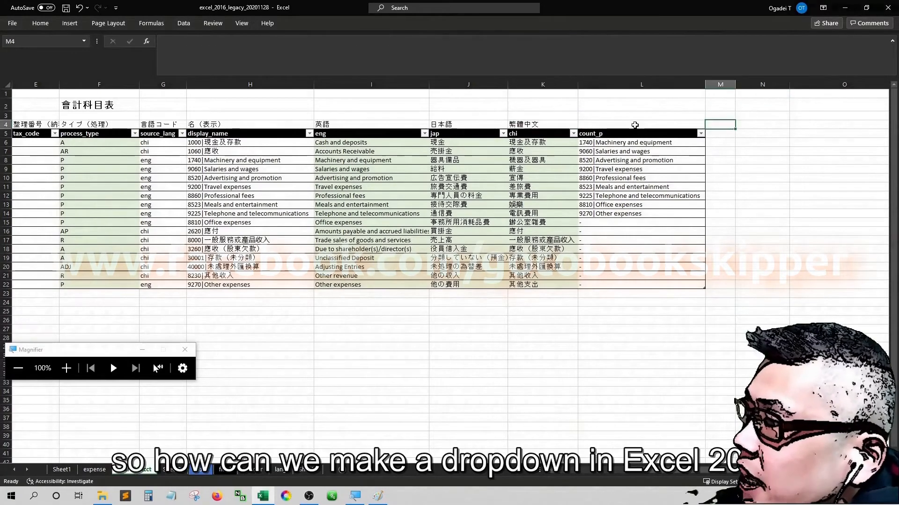
pyautogui.press('Up')
pyautogui.press('Up')
pyautogui.press('Up')
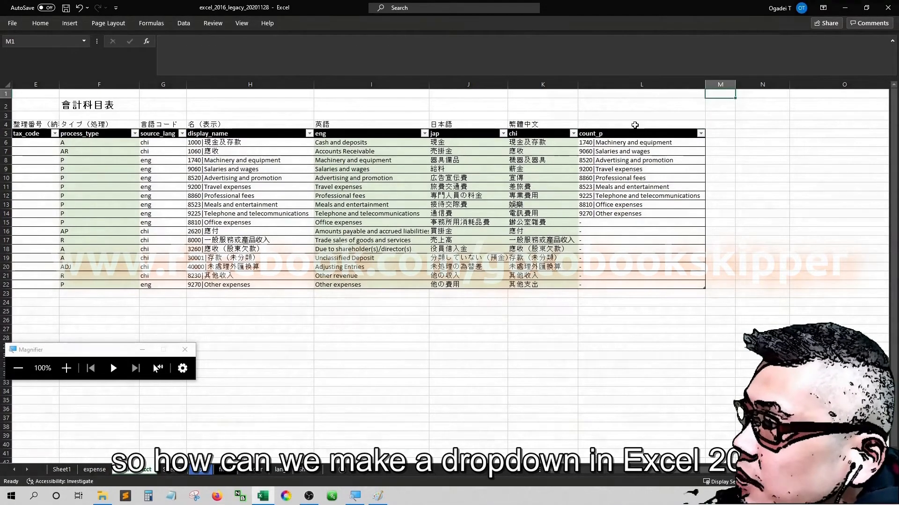
pyautogui.press('Down')
pyautogui.press('Right')
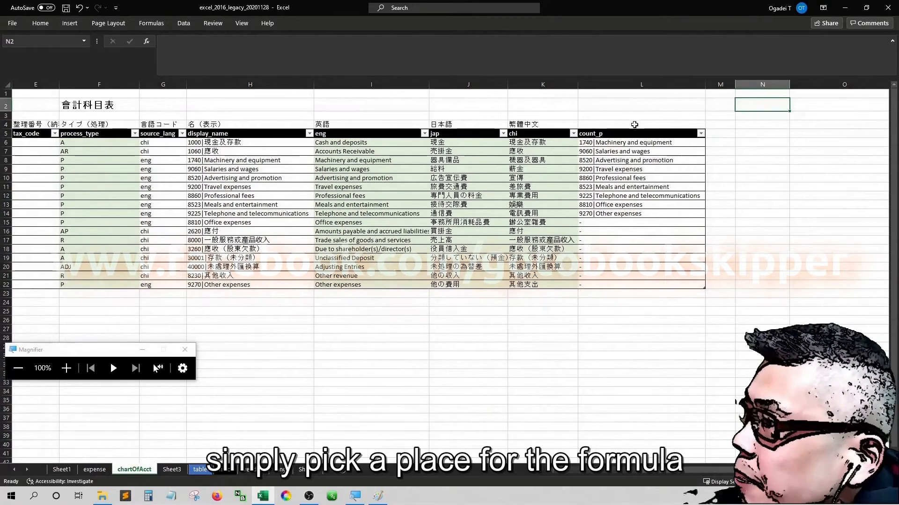
pyautogui.write('=')
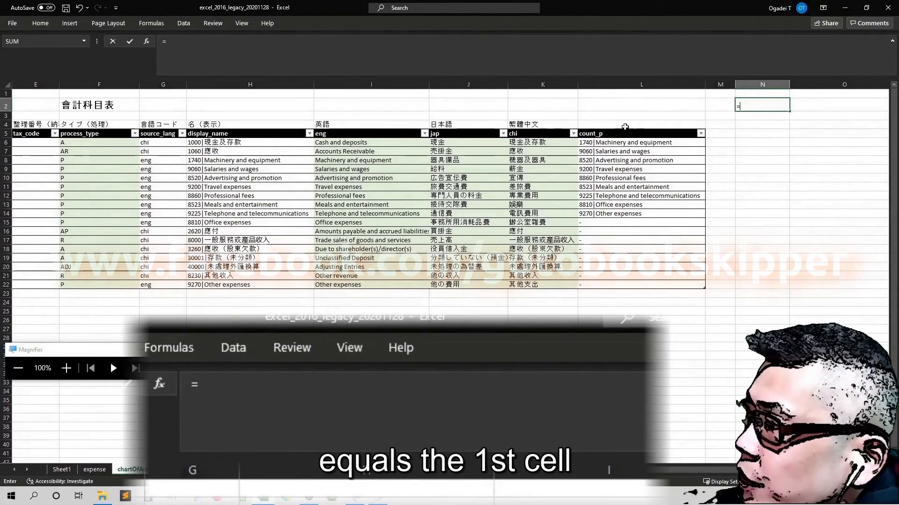
pyautogui.click(592, 142)
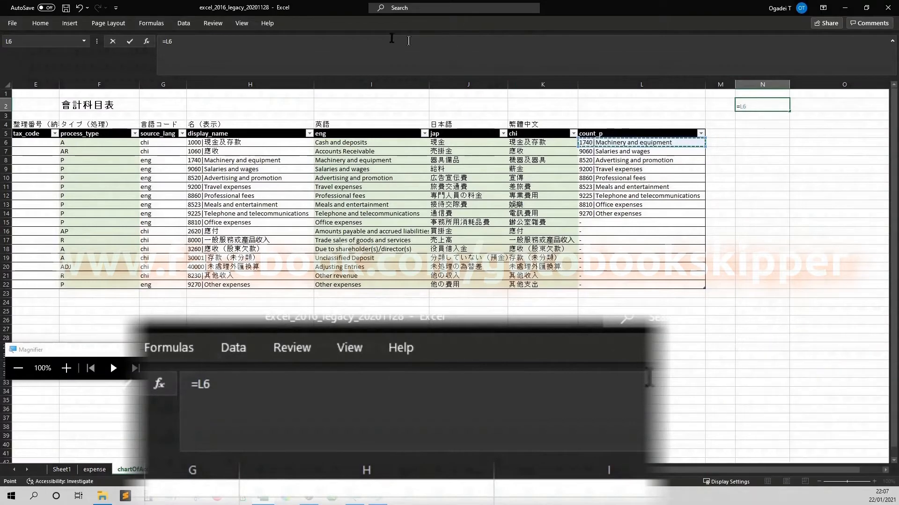
pyautogui.click(216, 40)
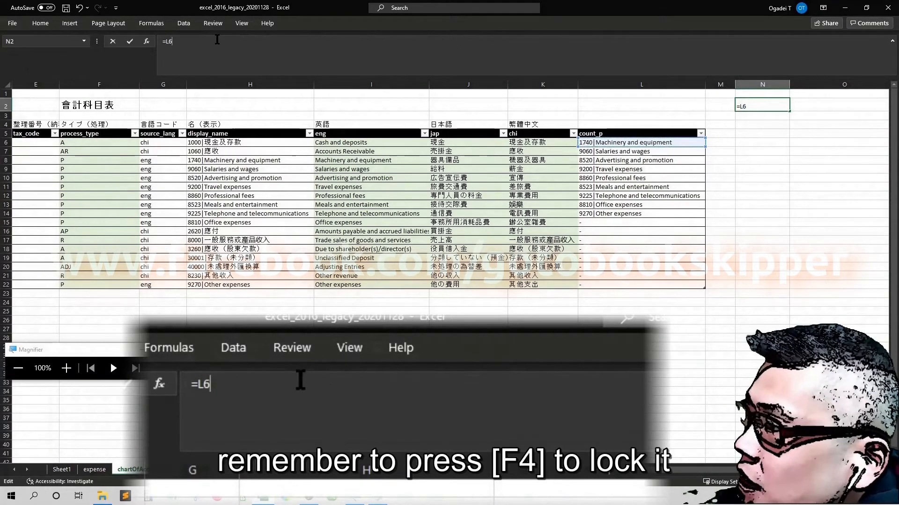
pyautogui.press('F4')
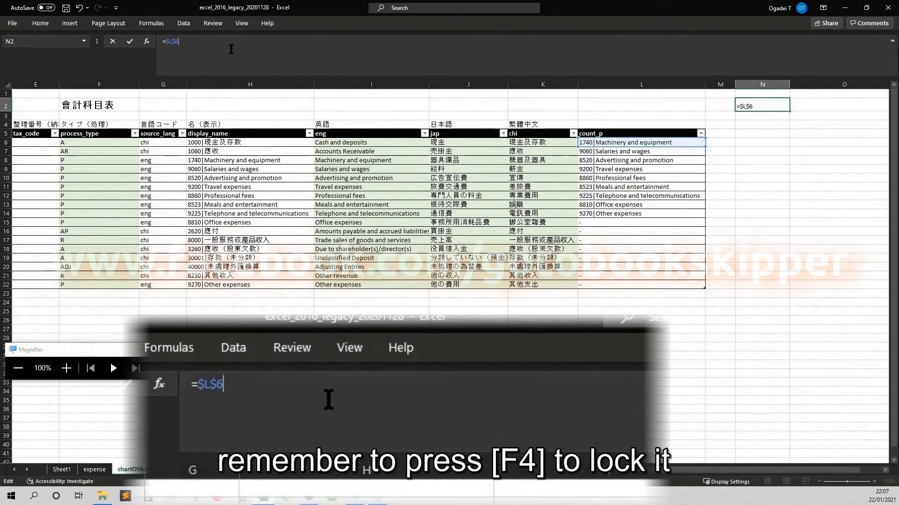
pyautogui.write(':')
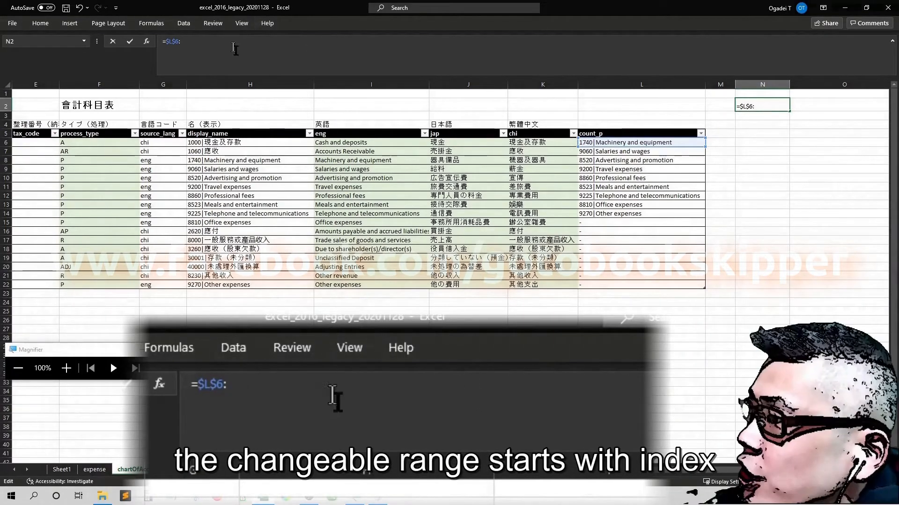
# Add an INDEX function as the range's end point, with chart_of_acct[count_p] as its array.
pyautogui.write('index')
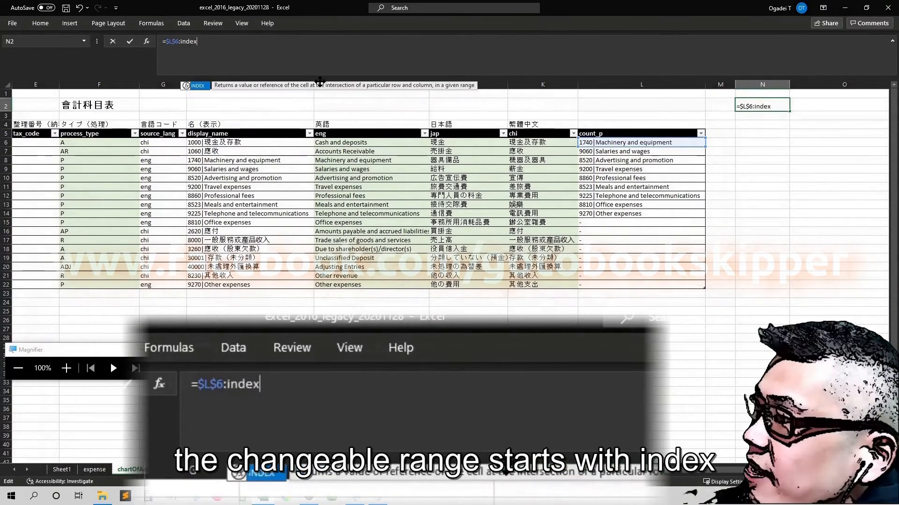
pyautogui.write('(')
pyautogui.press('Left')
pyautogui.press('Left')
pyautogui.press('Down')
pyautogui.press('Down')
pyautogui.press('Down')
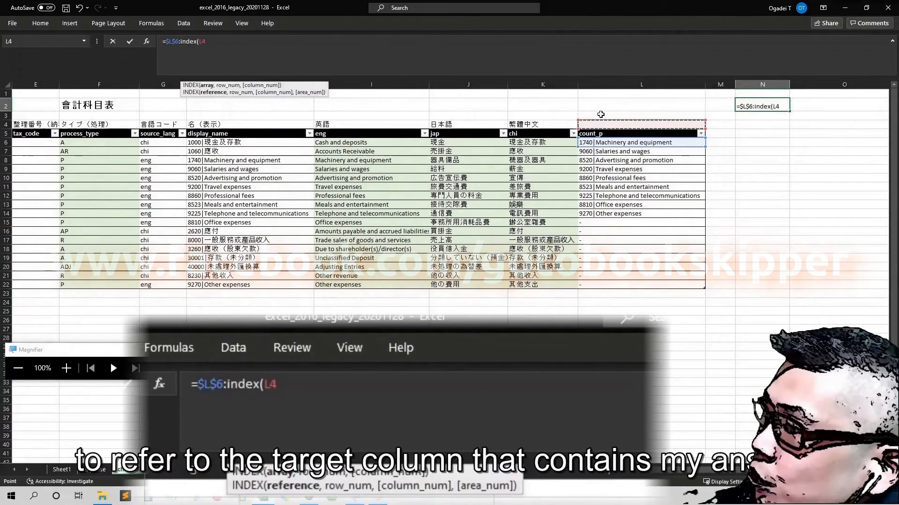
pyautogui.press('Down')
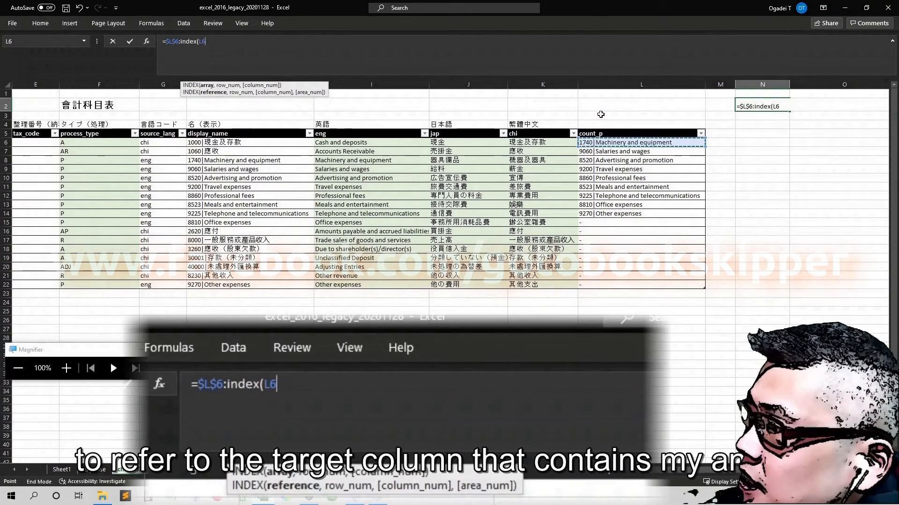
pyautogui.hotkey('ctrl', 'shift', 'Down')
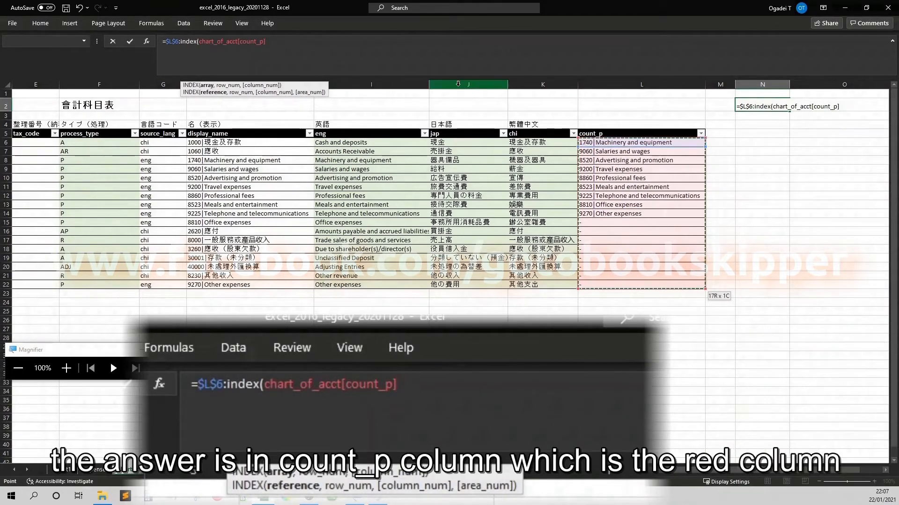
pyautogui.write(',')
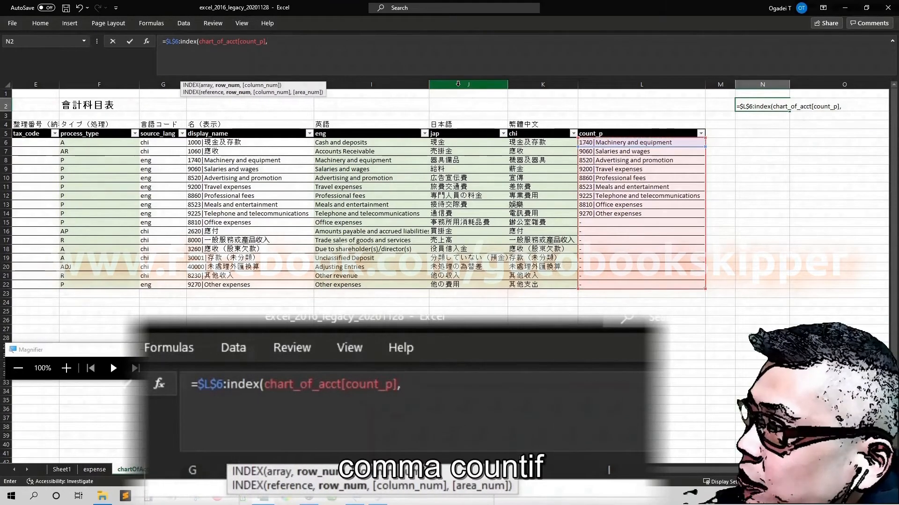
# Add a COUNTIF function as INDEX's row number, with chart_of_acct[count_p] as the range to count.
pyautogui.write('countif(')
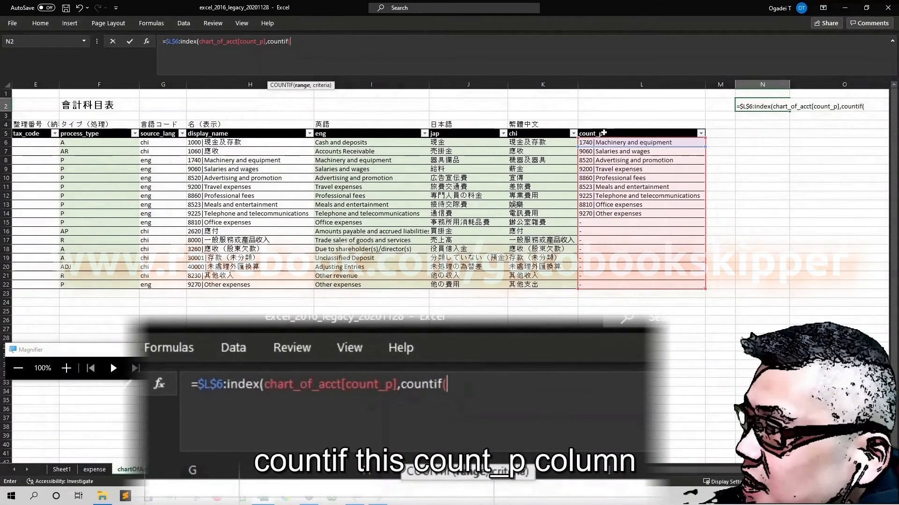
pyautogui.click(630, 110)
pyautogui.press('Down')
pyautogui.press('Down')
pyautogui.press('Down')
pyautogui.press('Down')
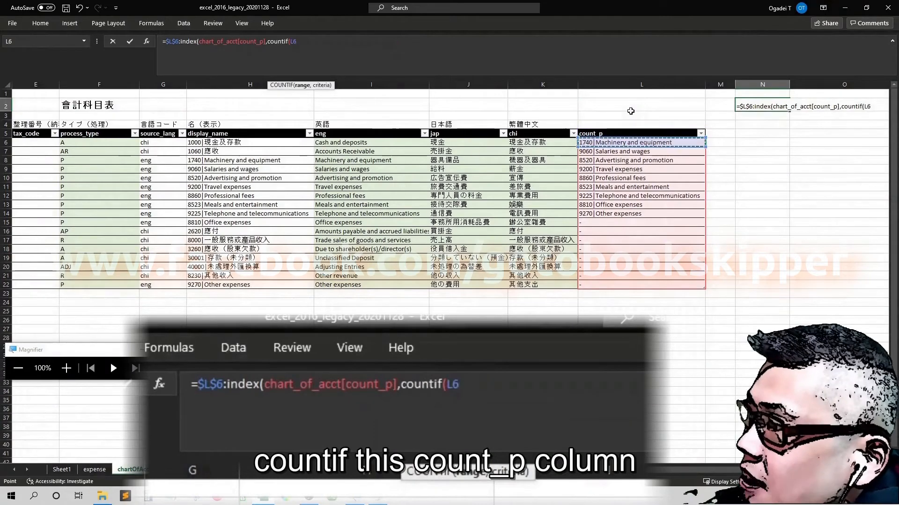
pyautogui.press('Up')
pyautogui.press('Down')
pyautogui.hotkey('ctrl', 'shift', 'Down')
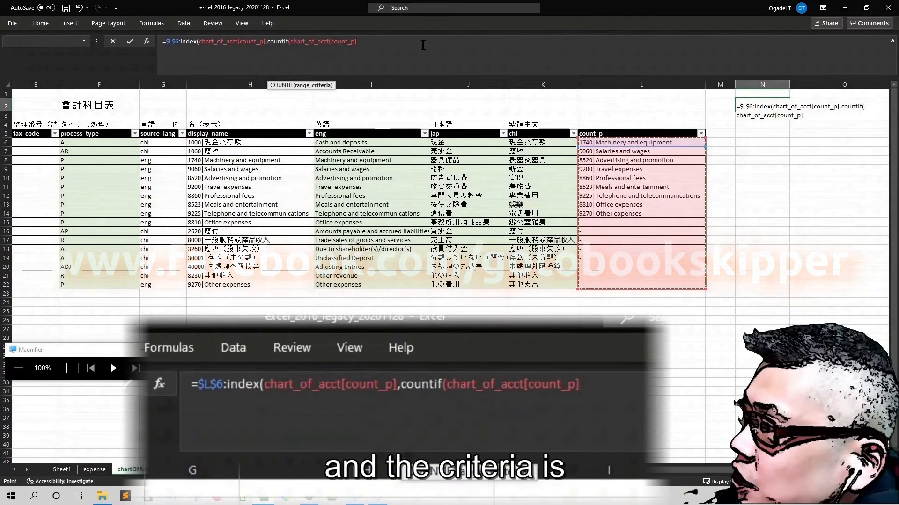
# Set the COUNTIF criteria to "<>-", close both functions and enter the formula in N2.
pyautogui.write(',')
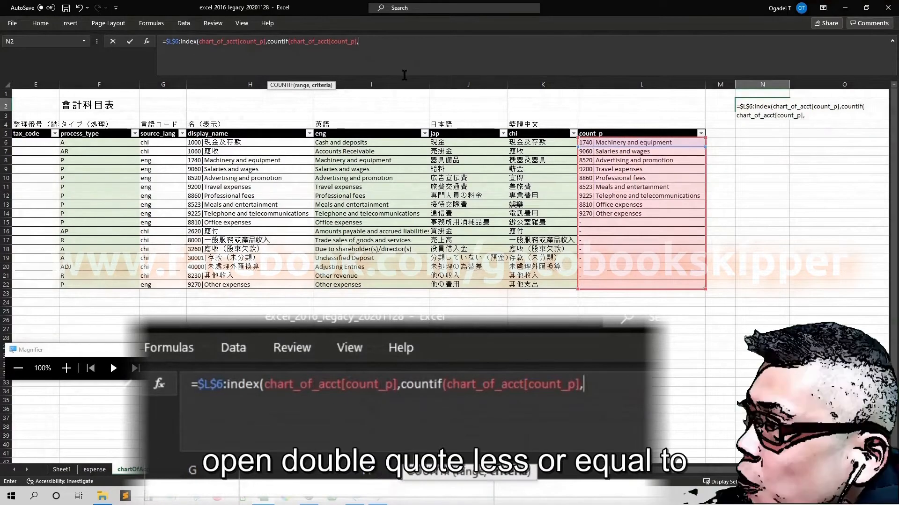
pyautogui.write('"')
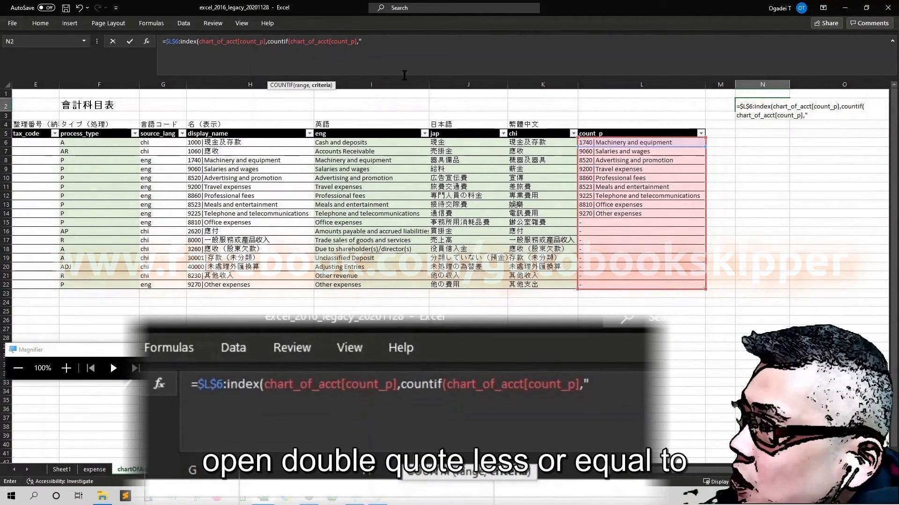
pyautogui.write('<')
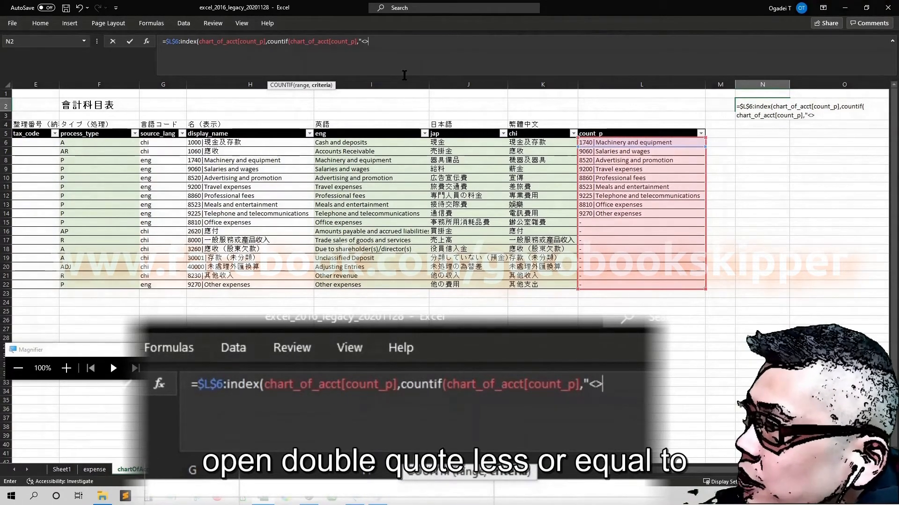
pyautogui.write('>')
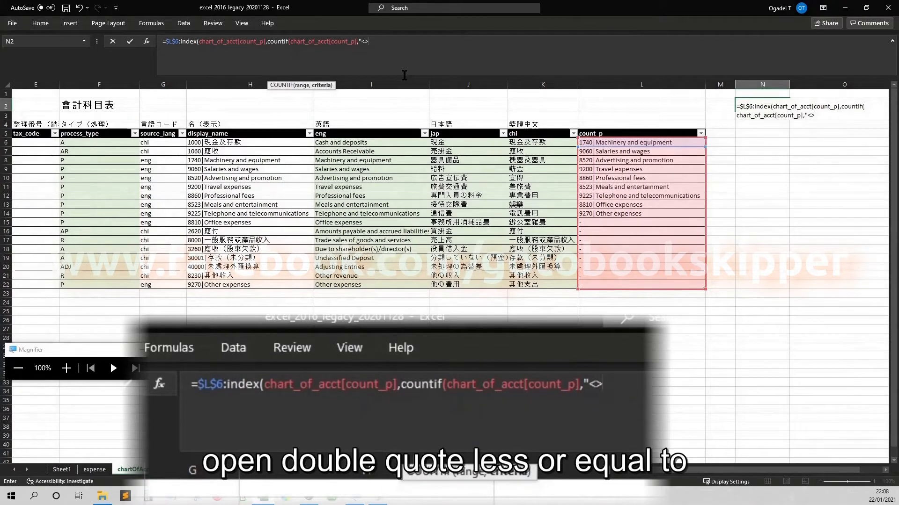
pyautogui.write('=')
pyautogui.press('BackSpace')
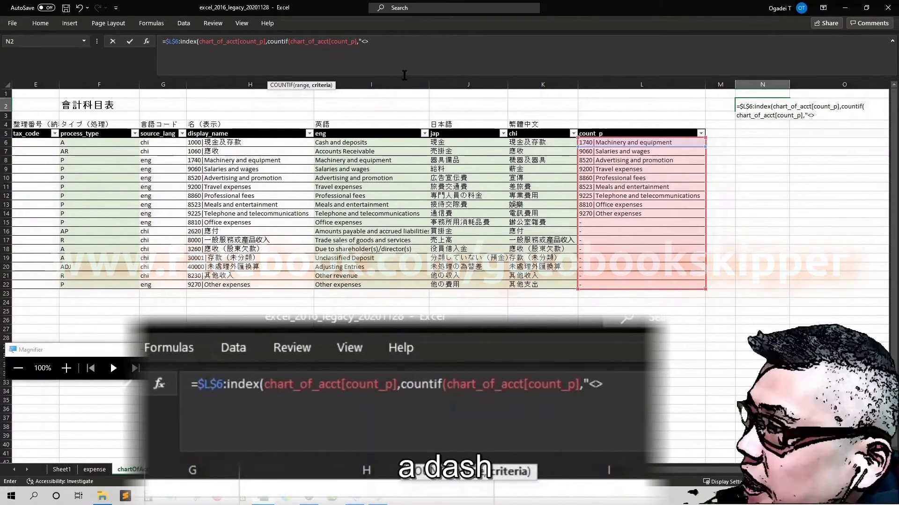
pyautogui.write('-')
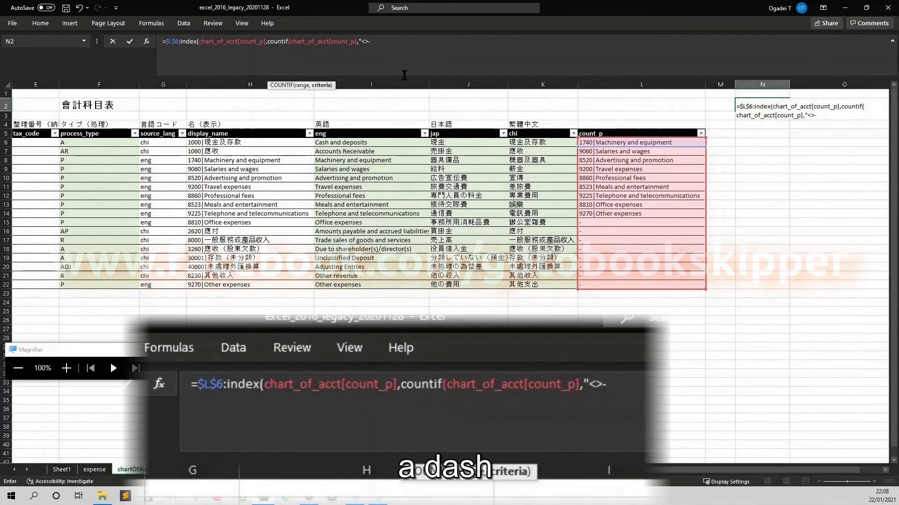
pyautogui.write('"')
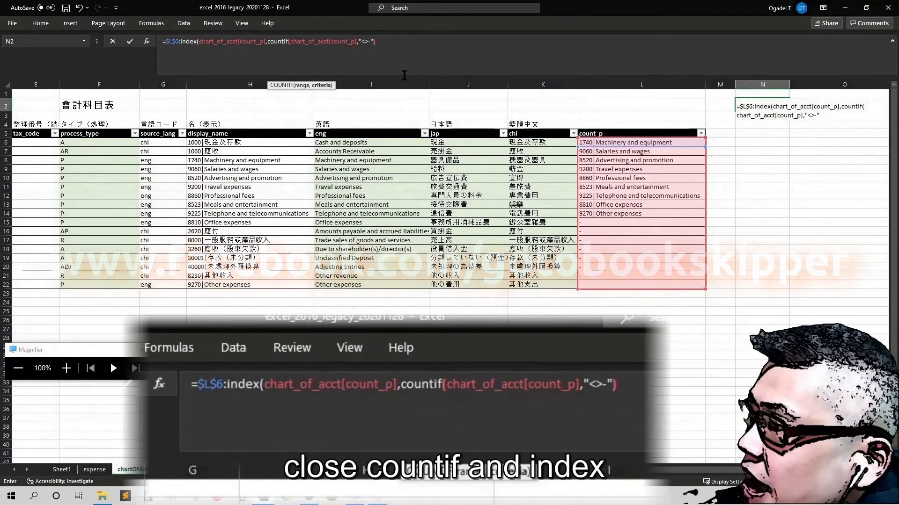
pyautogui.write(')')
pyautogui.write(')')
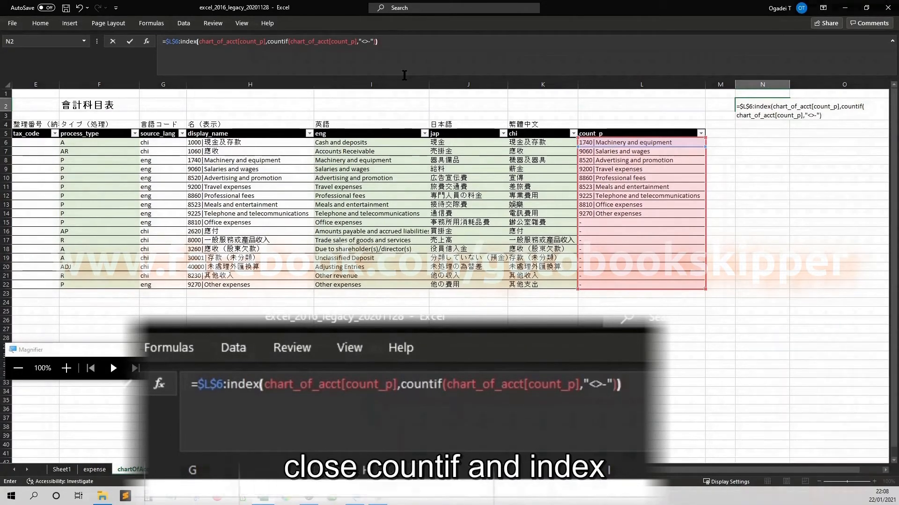
pyautogui.press('Return')
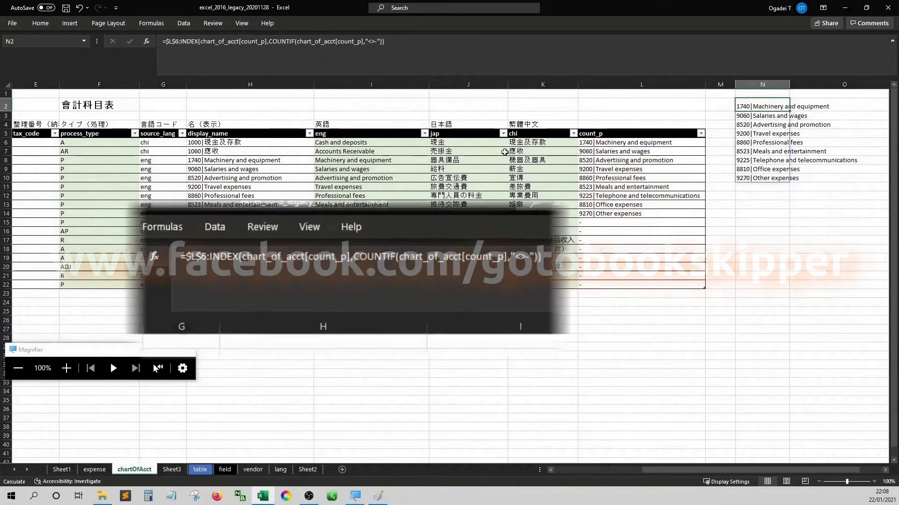
# Copy the text of the N2 formula after its equals sign, leaving the cell unchanged.
pyautogui.click(770, 143)
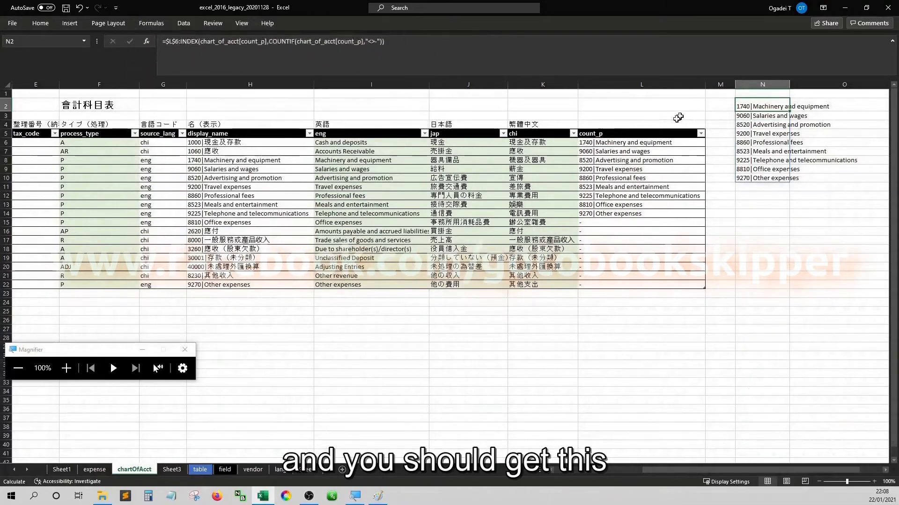
pyautogui.hotkey('ctrl', 'Up')
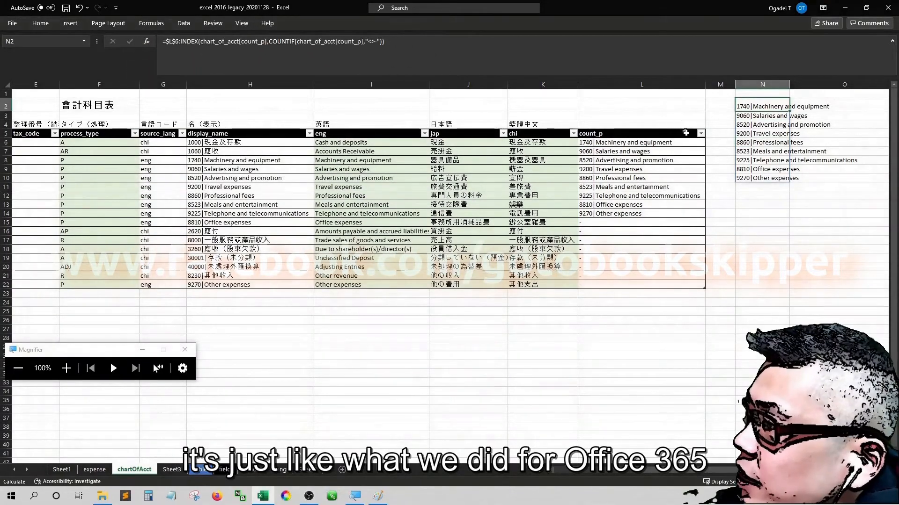
pyautogui.click(167, 42)
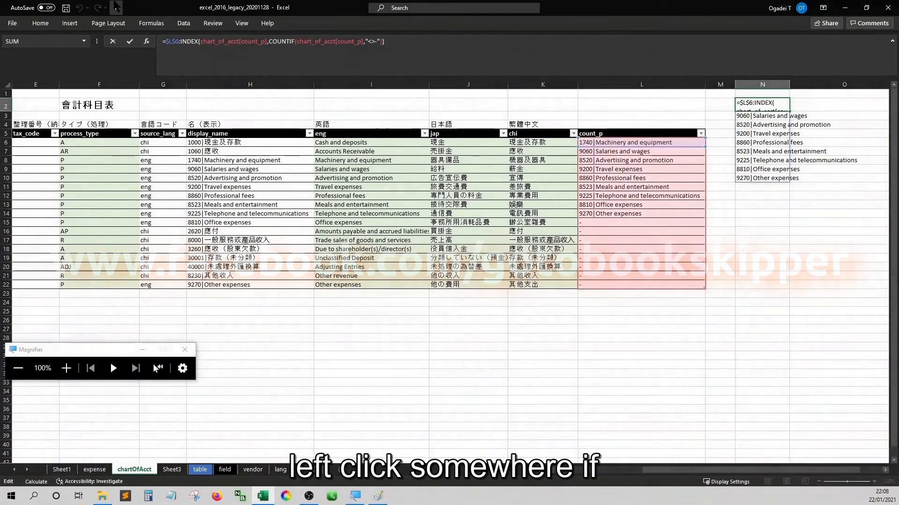
pyautogui.hotkey('shift', 'End')
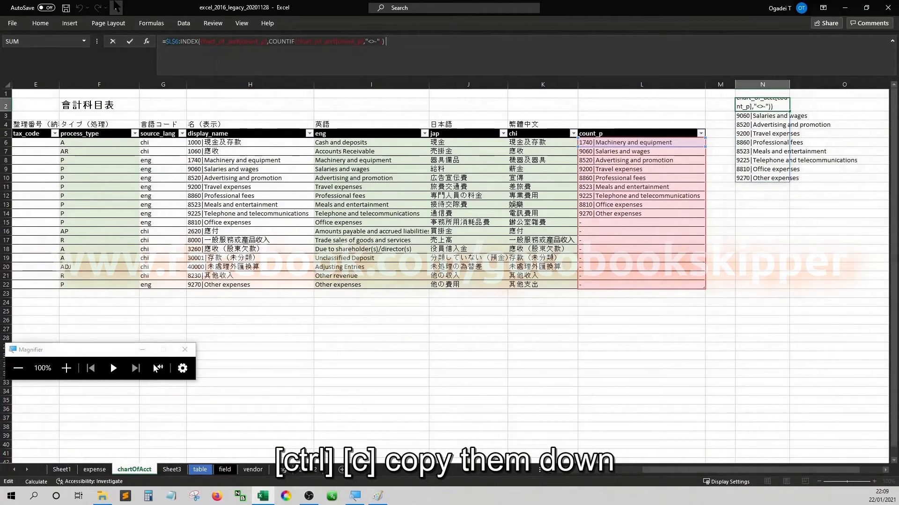
pyautogui.press('Escape')
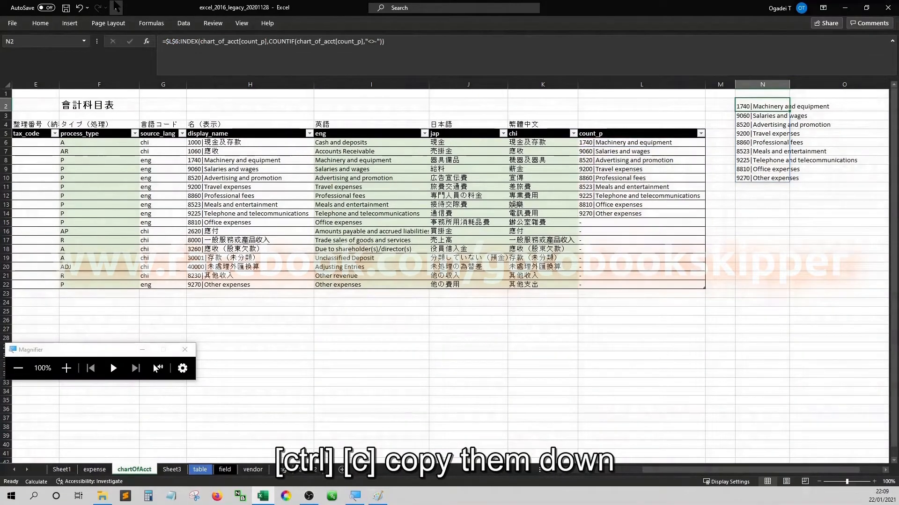
# Select cell L2 and delete the defined name test from the workbook's names.
pyautogui.press('Left')
pyautogui.press('Left')
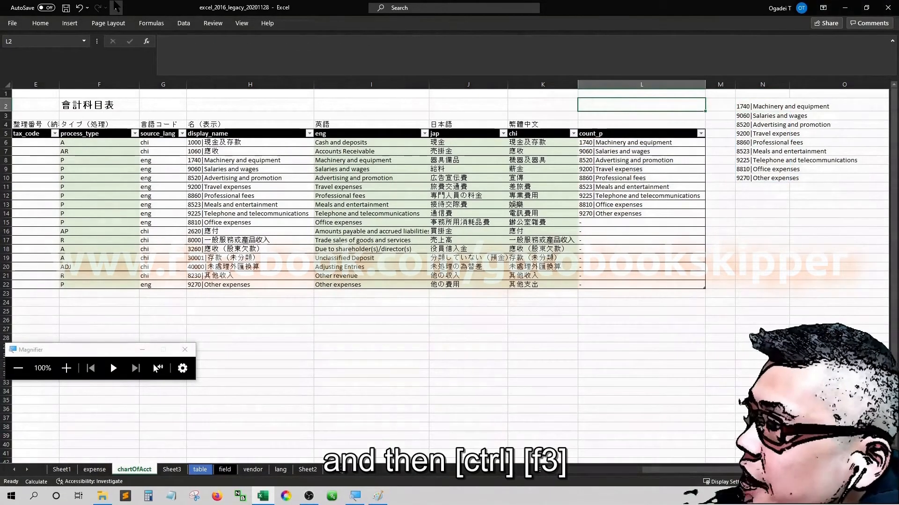
pyautogui.hotkey('ctrl', 'F3')
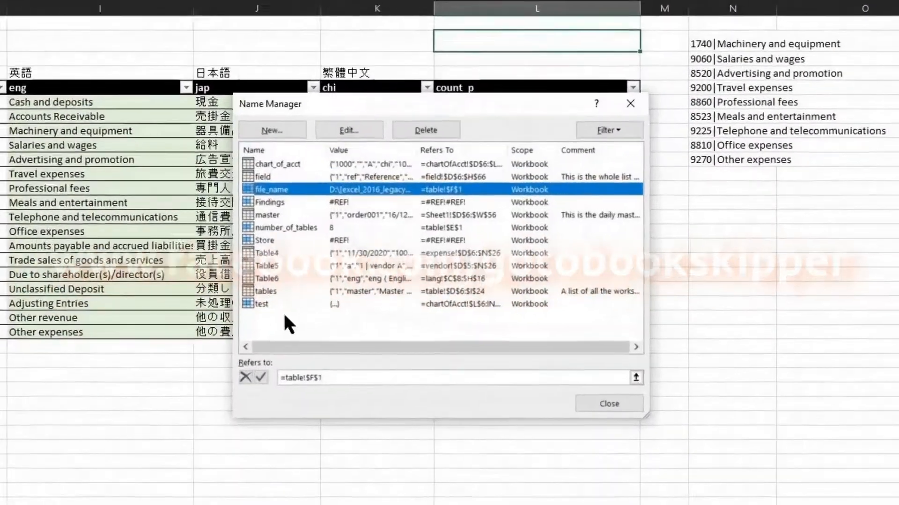
pyautogui.click(512, 271)
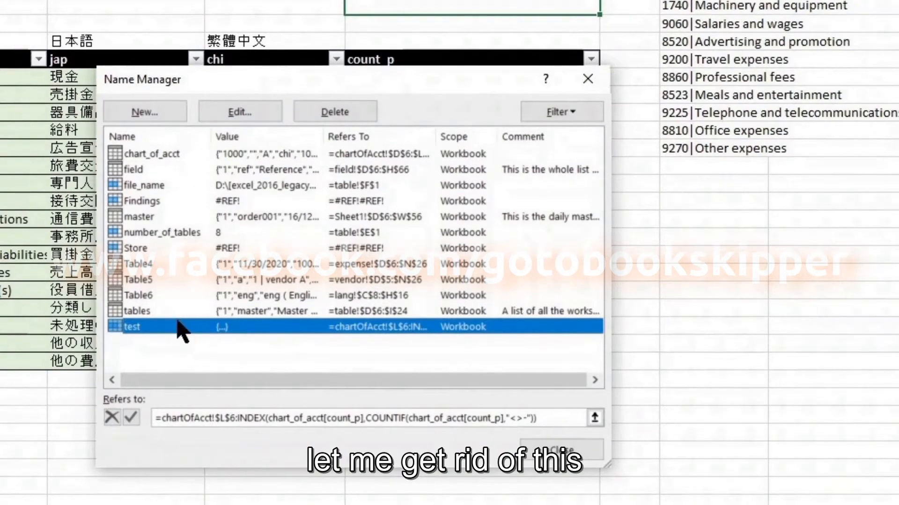
pyautogui.press('Delete')
pyautogui.click(89, 344)
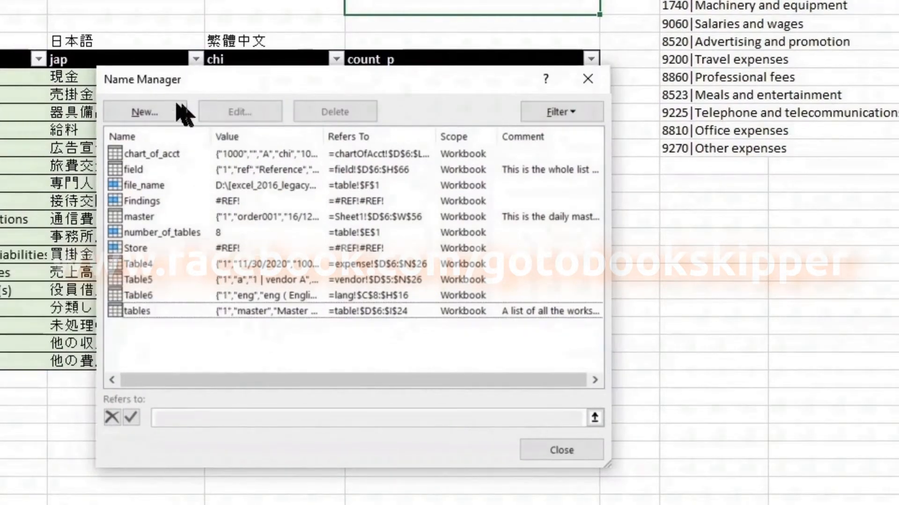
# Start a new workbook-scope defined name called expense_dropbox.
pyautogui.click(150, 113)
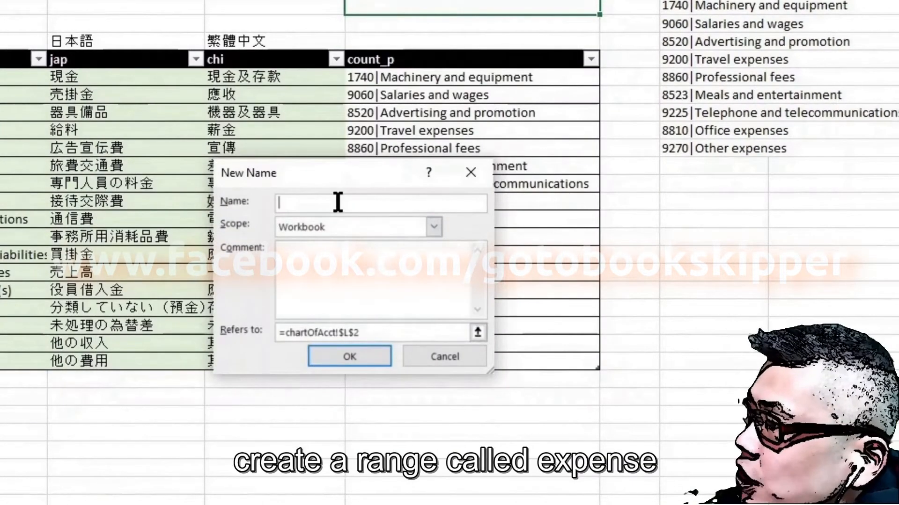
pyautogui.write('expens')
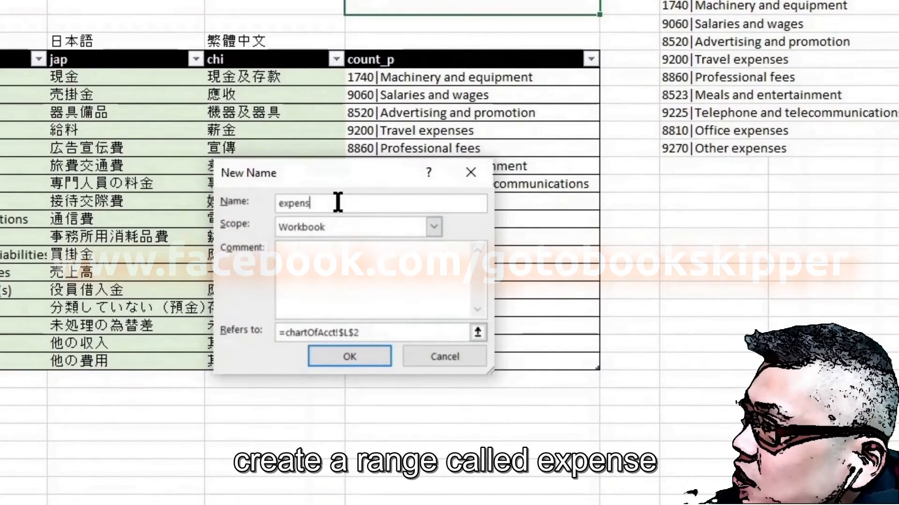
pyautogui.write('e_dropbo')
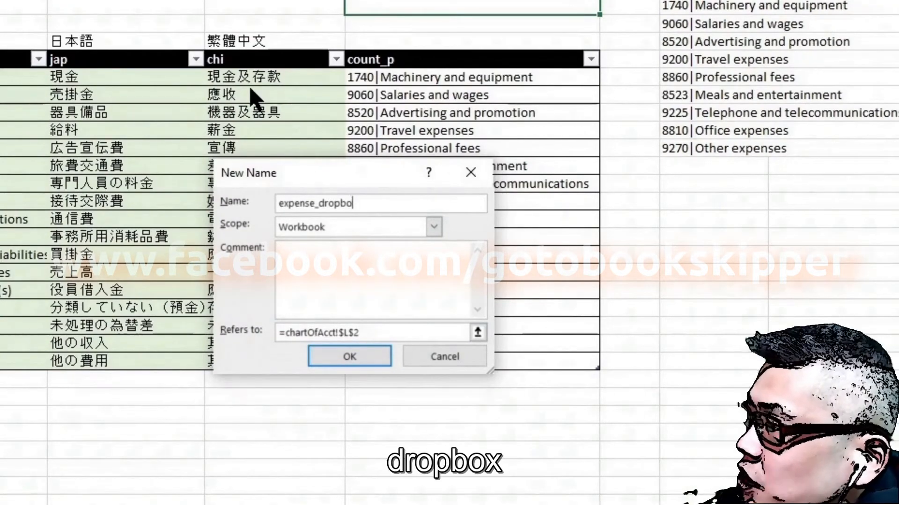
pyautogui.write('x')
# Make expense_dropbox refer to the copied $L$6:INDEX formula instead of cell L2, then save the name and close the Name Manager.
pyautogui.click(389, 334)
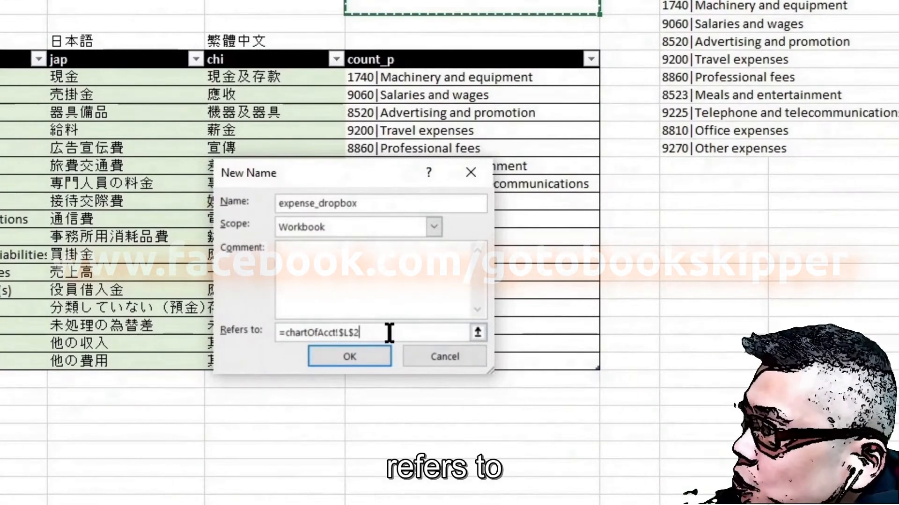
pyautogui.press('BackSpace')
pyautogui.press('BackSpace')
pyautogui.press('BackSpace')
pyautogui.press('BackSpace')
pyautogui.press('BackSpace')
pyautogui.press('BackSpace')
pyautogui.press('BackSpace')
pyautogui.press('BackSpace')
pyautogui.press('BackSpace')
pyautogui.press('BackSpace')
pyautogui.press('BackSpace')
pyautogui.press('BackSpace')
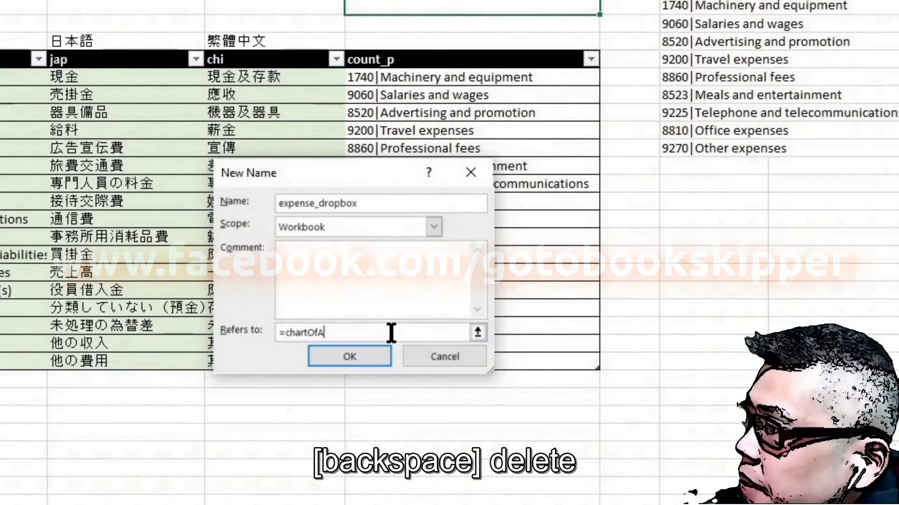
pyautogui.press('BackSpace')
pyautogui.press('BackSpace')
pyautogui.press('BackSpace')
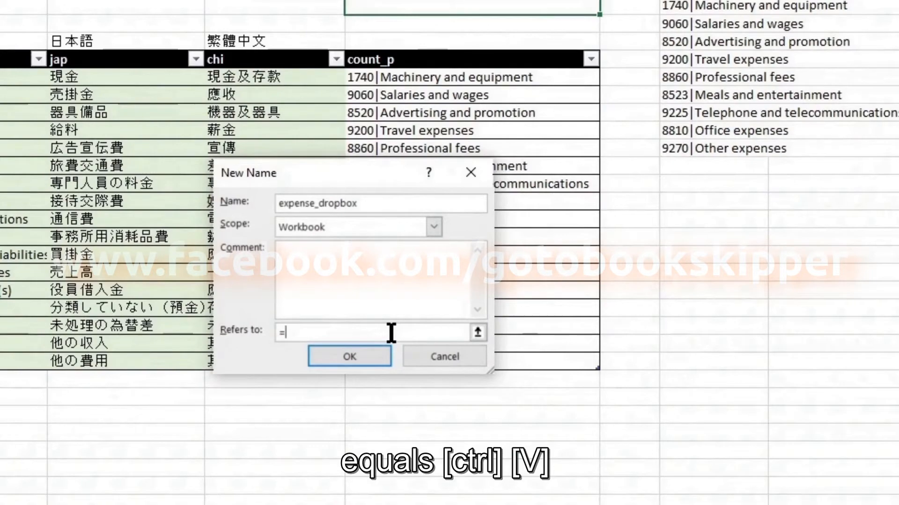
pyautogui.hotkey('ctrl', 'v')
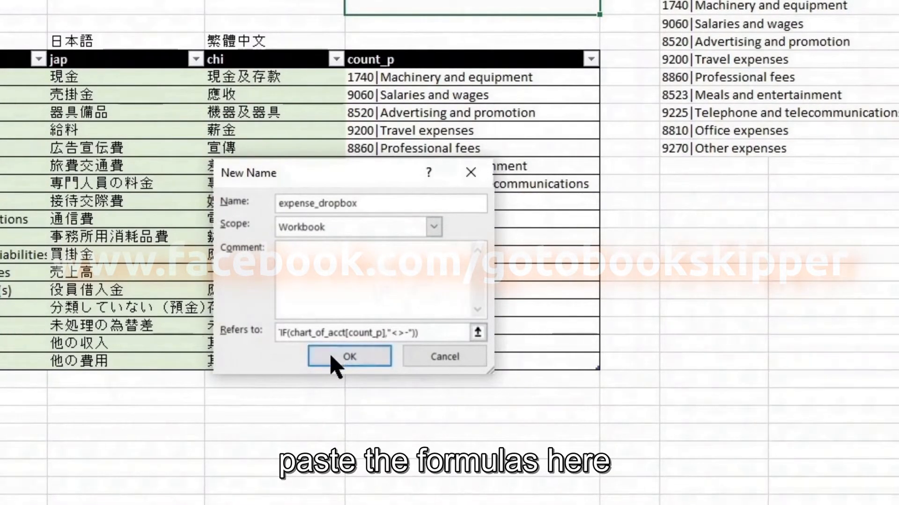
pyautogui.click(349, 356)
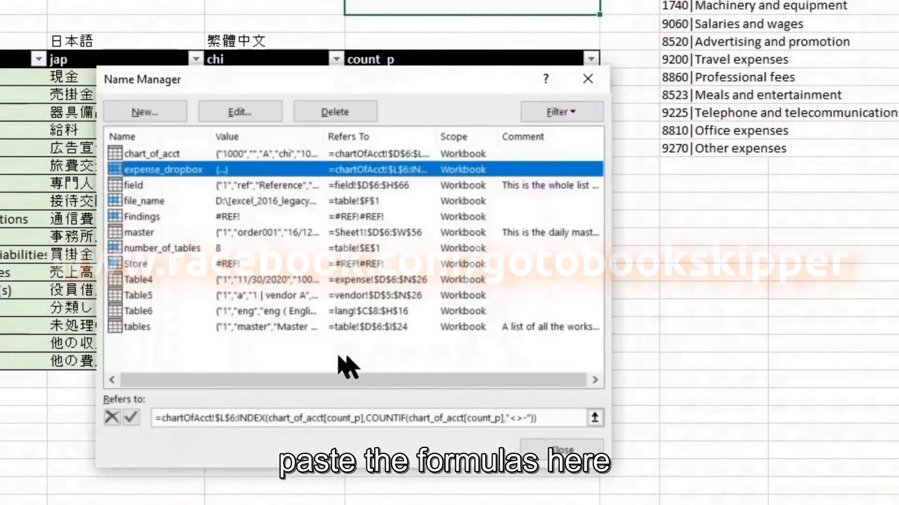
pyautogui.click(545, 450)
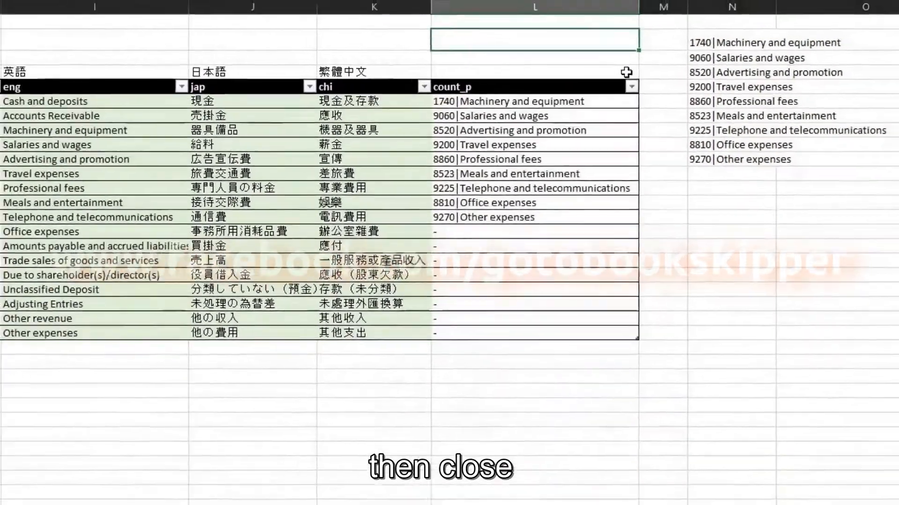
# Add a list validation to cell L2 with =expense_dropbox as its source, and check the entries its dropdown offers.
pyautogui.hotkey('alt', 'd')
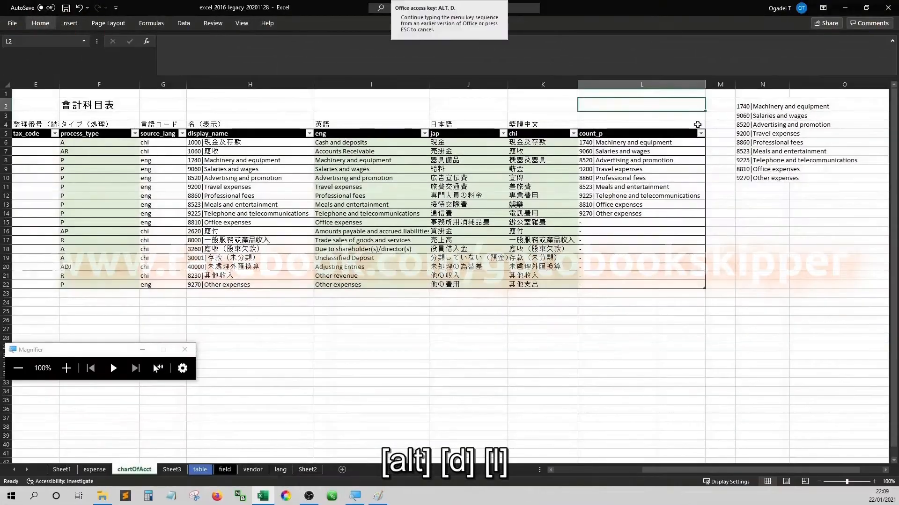
pyautogui.press('l')
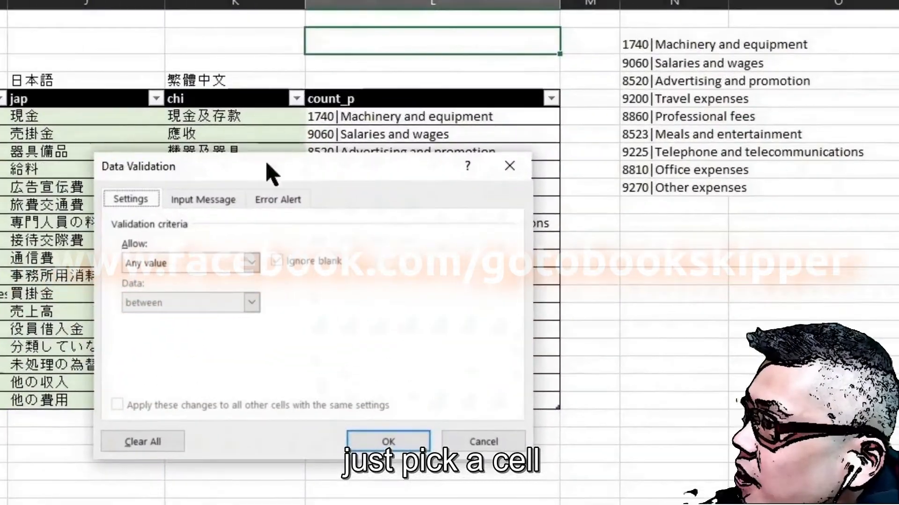
pyautogui.click(154, 267)
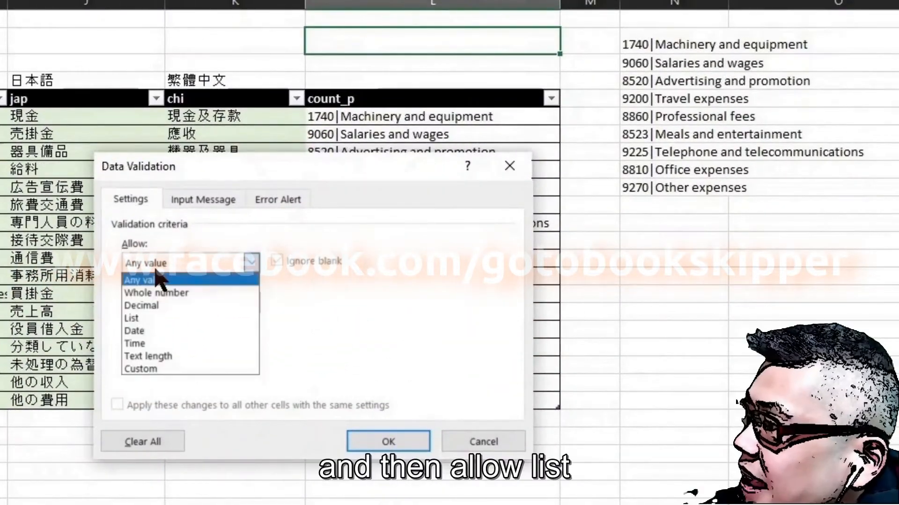
pyautogui.click(148, 319)
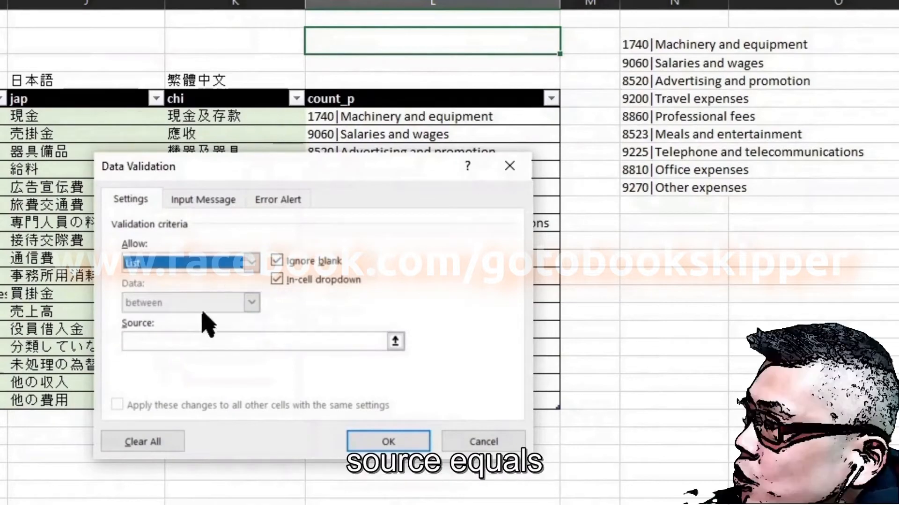
pyautogui.click(194, 340)
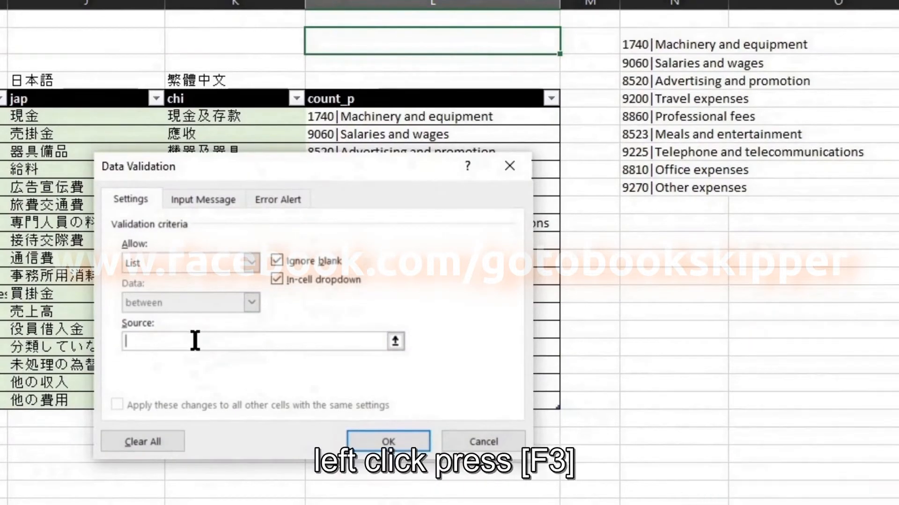
pyautogui.press('F3')
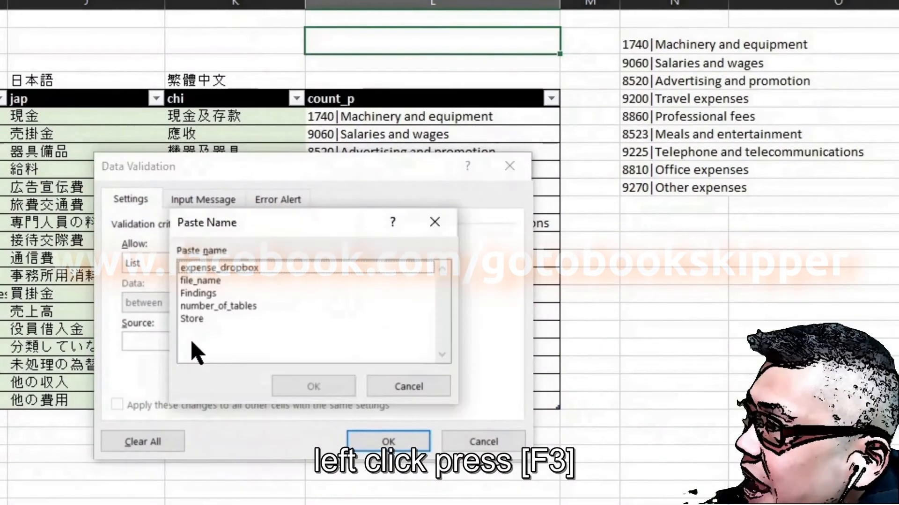
pyautogui.click(245, 277)
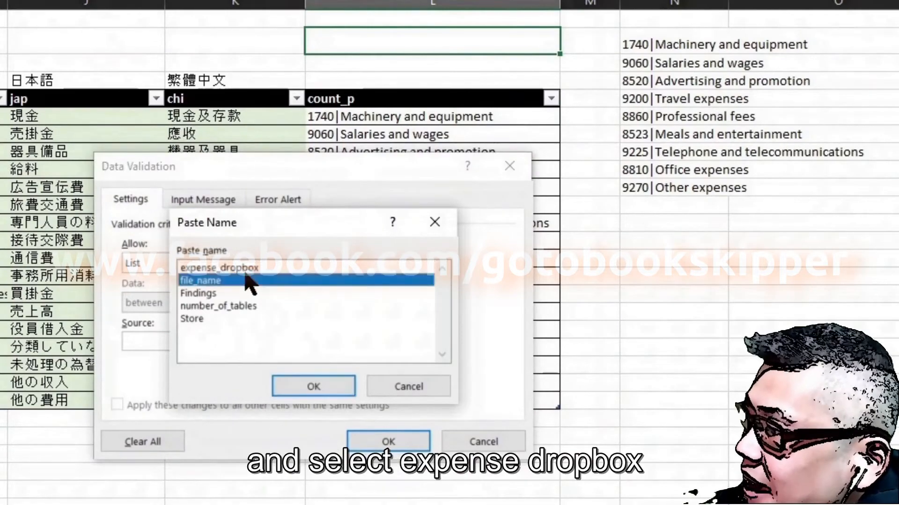
pyautogui.click(244, 268)
pyautogui.click(307, 387)
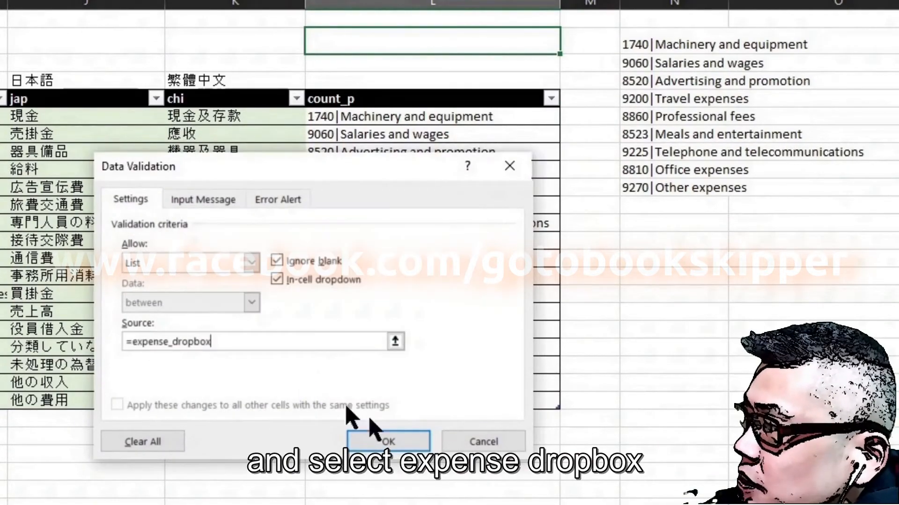
pyautogui.click(388, 443)
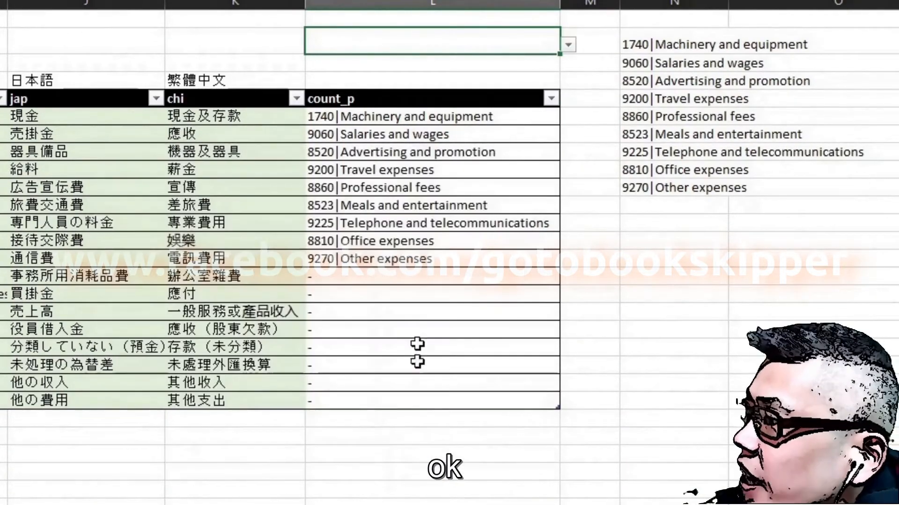
pyautogui.click(568, 44)
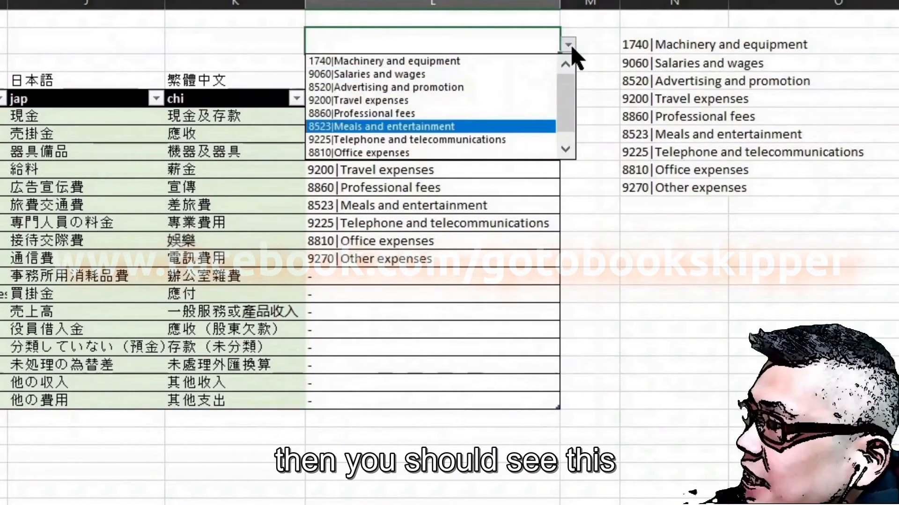
pyautogui.press('super+minus')
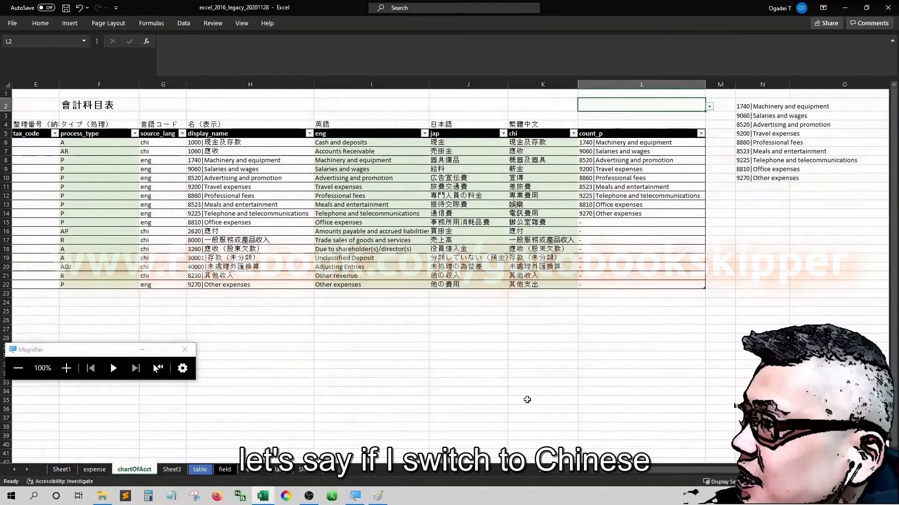
# Switch the language selection in cell A3 of the expense sheet to chi (Chinese / 中文).
pyautogui.click(94, 469)
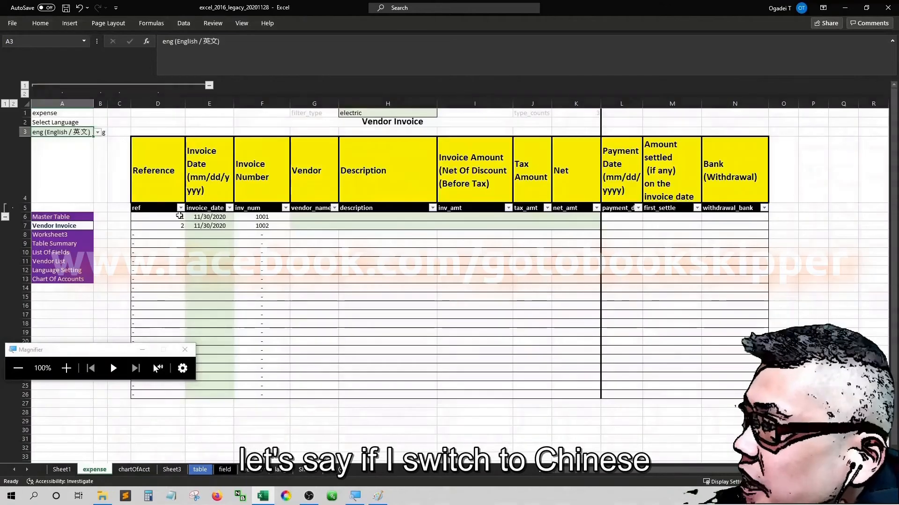
pyautogui.click(97, 135)
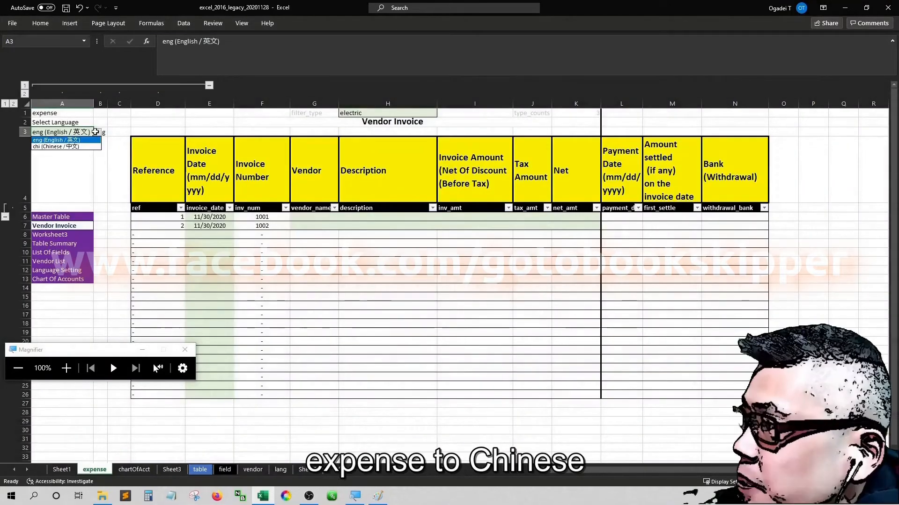
pyautogui.press('Down')
pyautogui.press('Return')
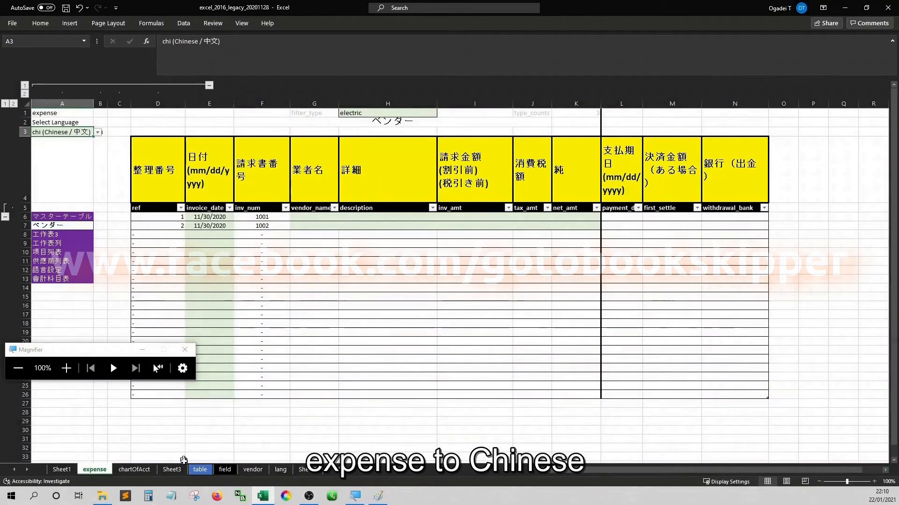
# Return to the chartOfAcct sheet and browse the Chinese account names in L2's dropdown without choosing one.
pyautogui.click(143, 470)
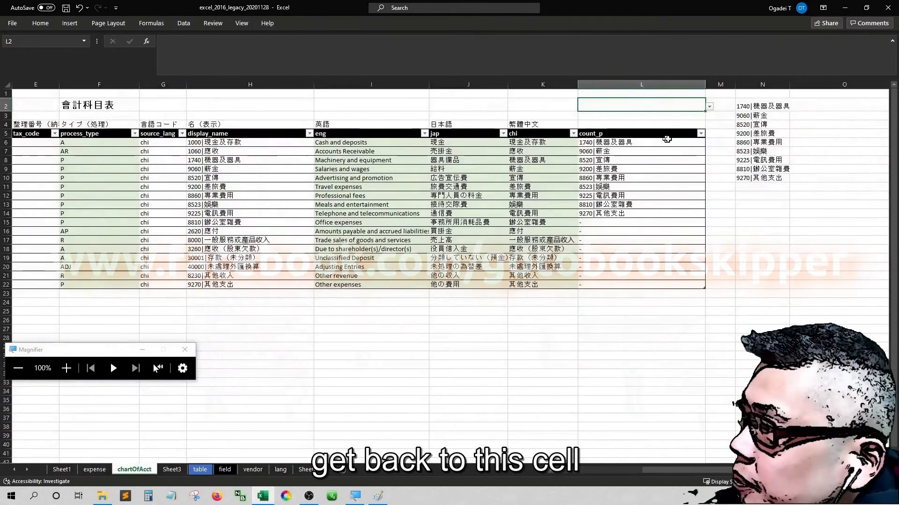
pyautogui.click(709, 107)
pyautogui.press('Down')
pyautogui.press('Down')
pyautogui.press('Down')
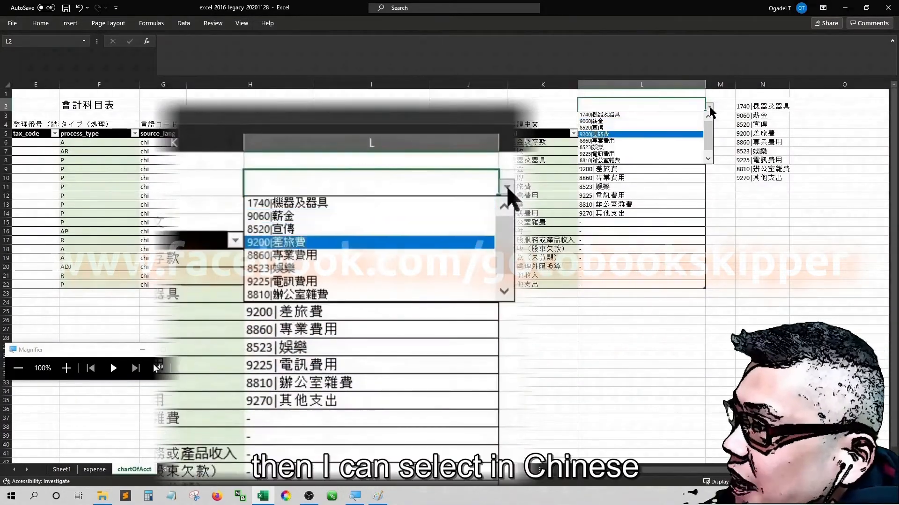
pyautogui.press('Up')
pyautogui.press('Up')
pyautogui.press('Up')
pyautogui.press('Down')
pyautogui.press('Up')
pyautogui.press('Escape')
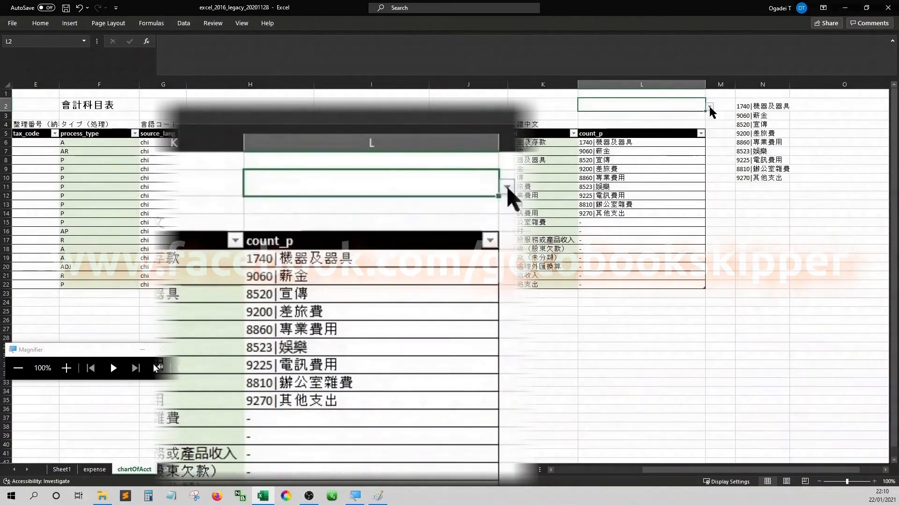
pyautogui.press('Down')
pyautogui.press('Up')
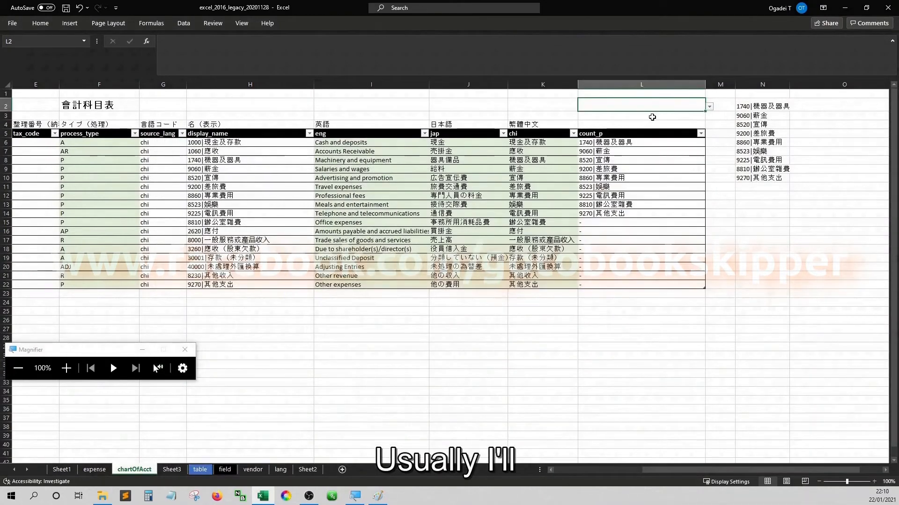
# Copy the L2 dropdown cell and paste only its validation into H6, the first description cell on the expense sheet, and check the list there.
pyautogui.hotkey('ctrl', 'c')
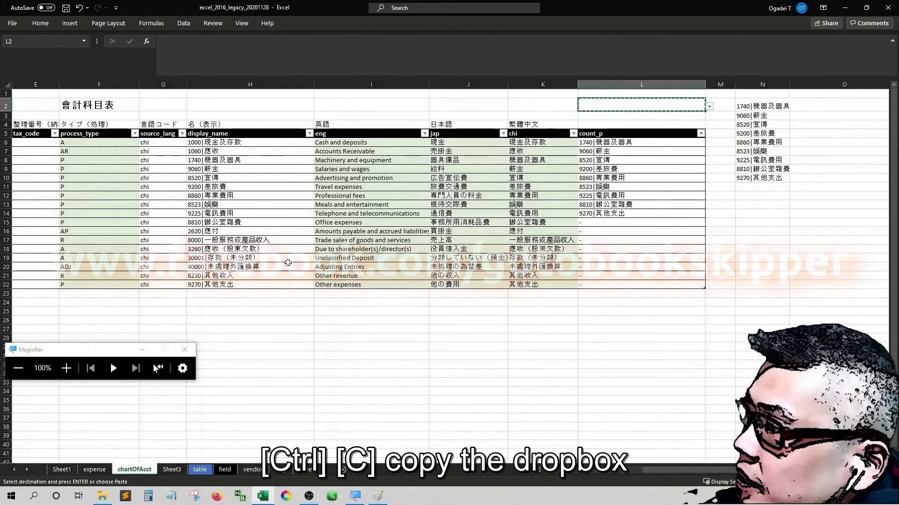
pyautogui.click(101, 469)
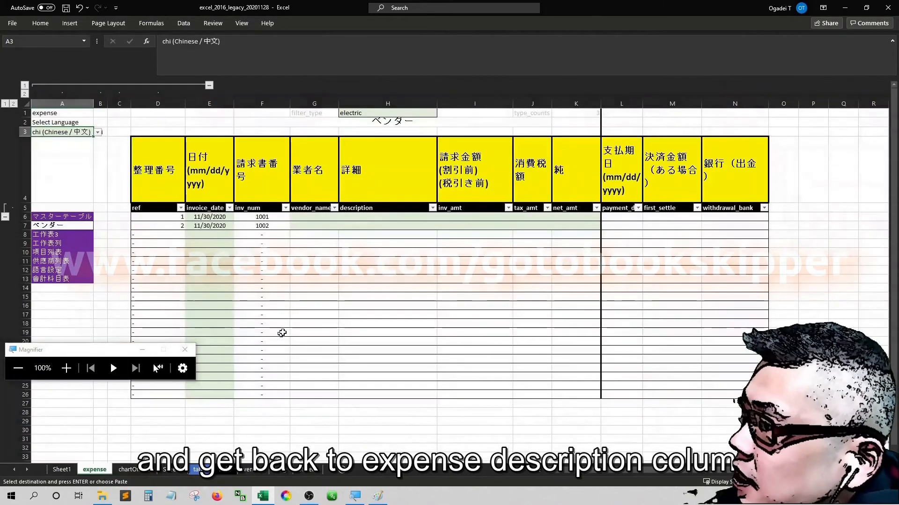
pyautogui.click(387, 219)
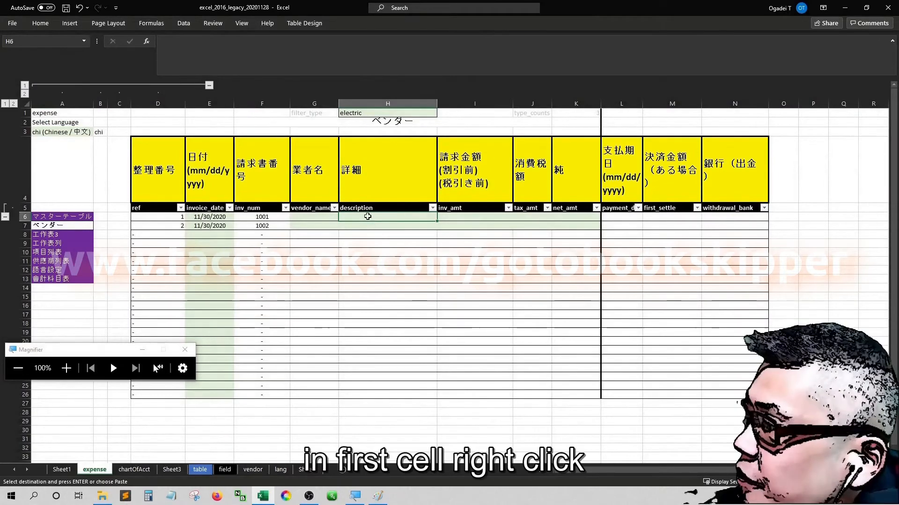
pyautogui.rightClick(369, 218)
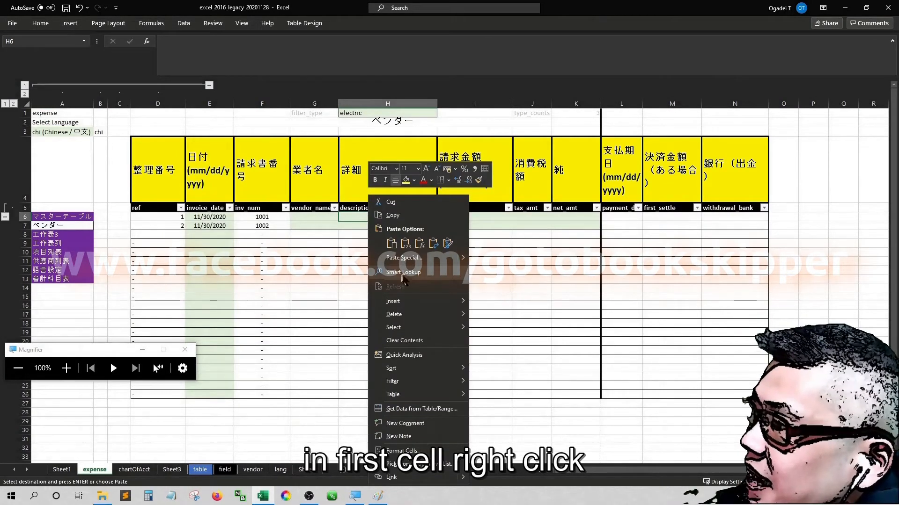
pyautogui.click(403, 258)
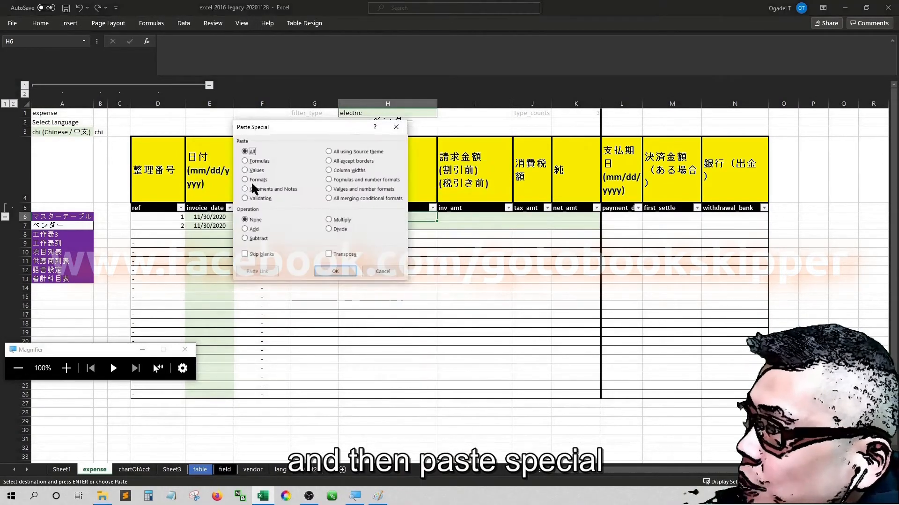
pyautogui.click(255, 200)
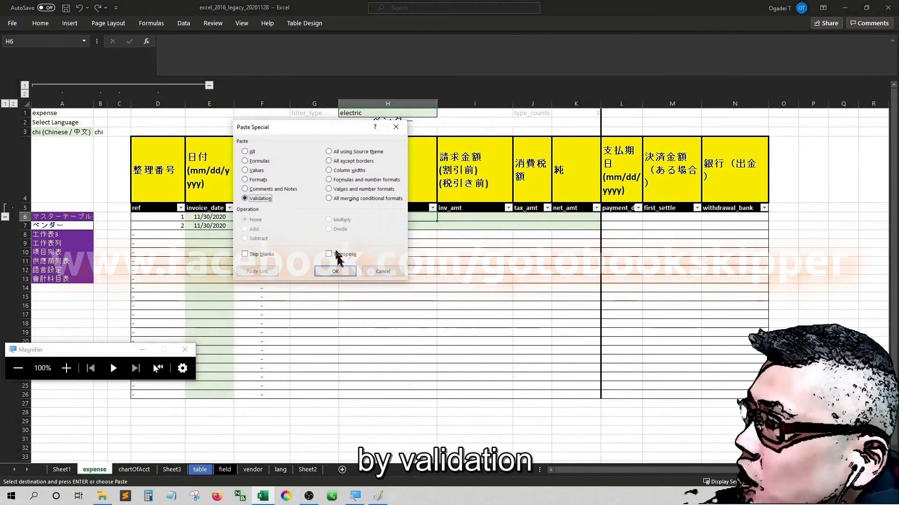
pyautogui.click(336, 271)
pyautogui.click(433, 217)
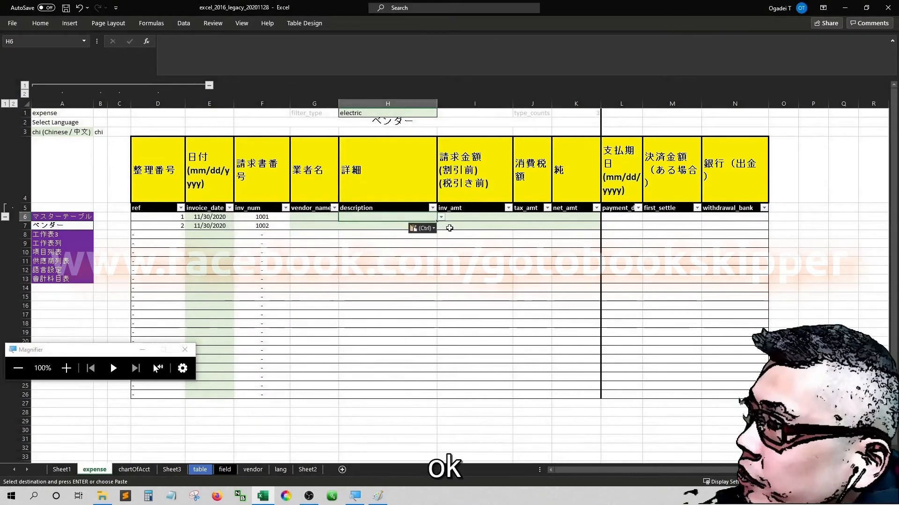
pyautogui.click(440, 217)
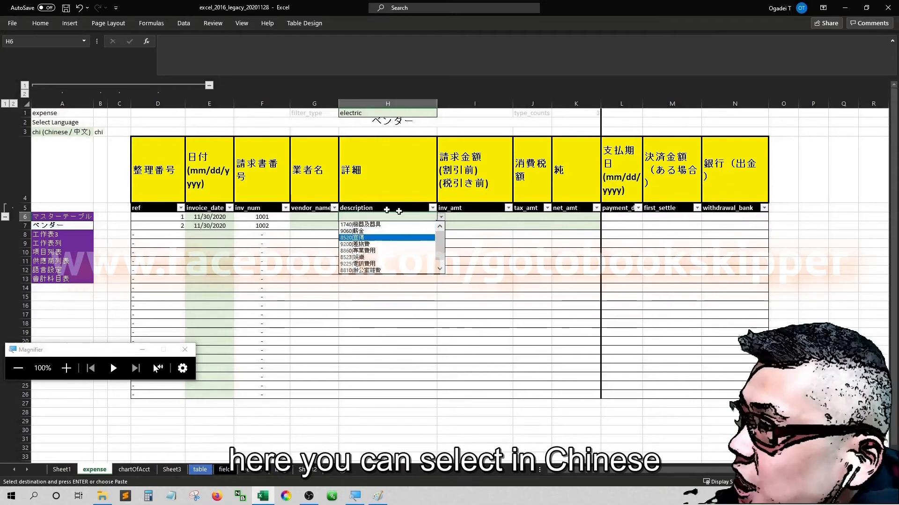
# Set the language in A3 of the expense sheet to eng (English / 英文) and check the dropdown entries in H6.
pyautogui.click(83, 152)
pyautogui.click(78, 133)
pyautogui.click(96, 132)
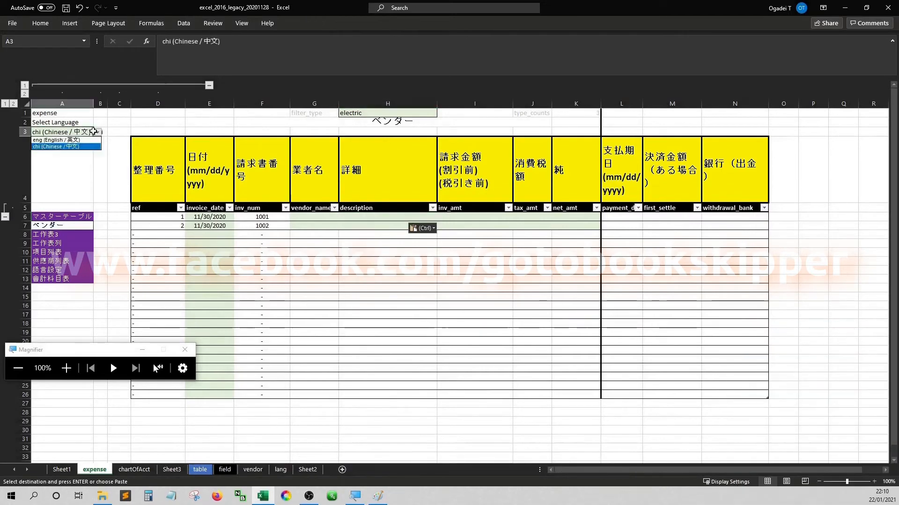
pyautogui.click(86, 139)
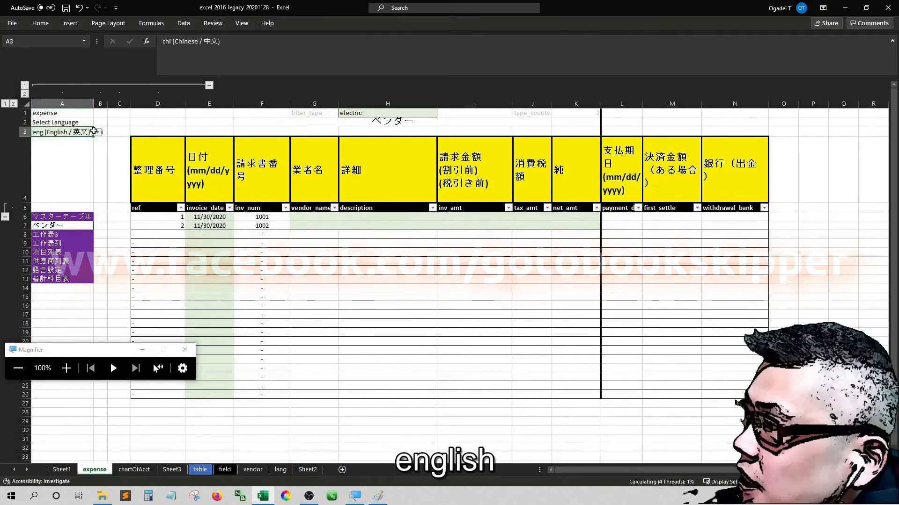
pyautogui.click(400, 216)
pyautogui.click(441, 220)
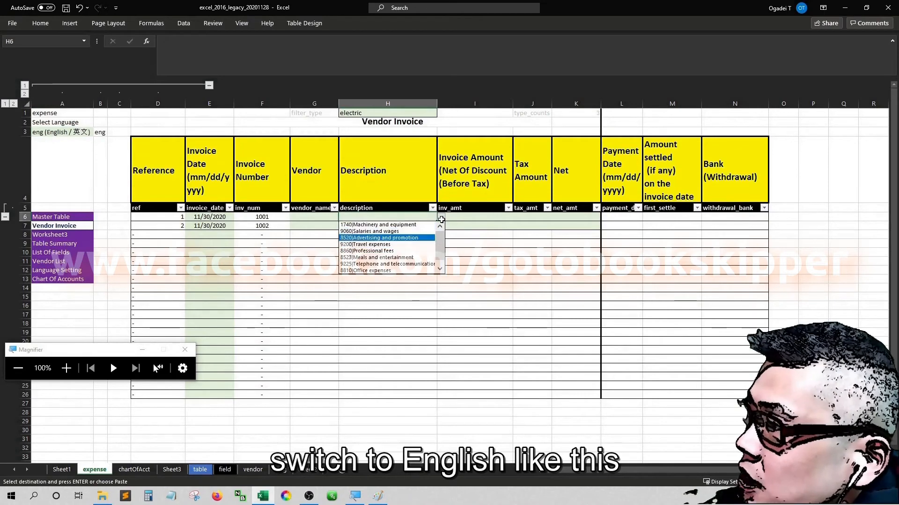
# Copy H6 and paste only its validation over the whole description column, H6 to H26.
pyautogui.hotkey('ctrl', 'c')
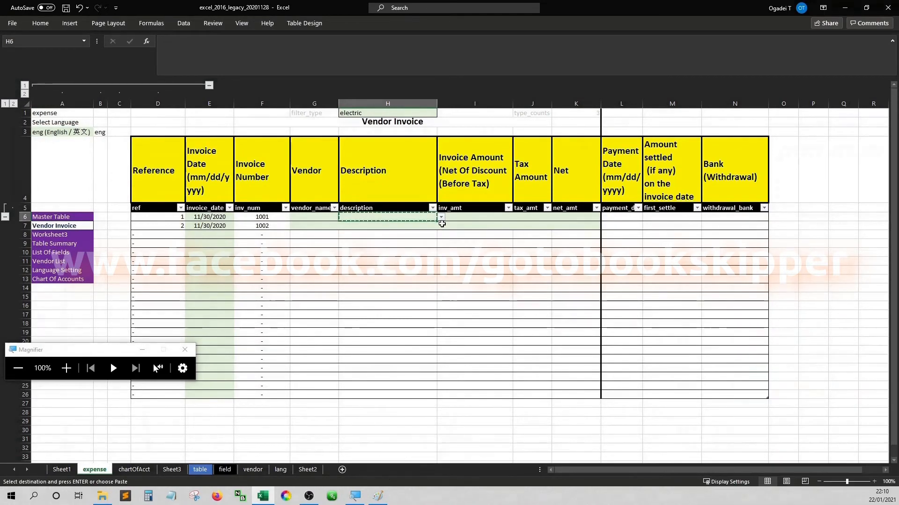
pyautogui.hotkey('shift', 'End')
pyautogui.hotkey('shift', 'Down')
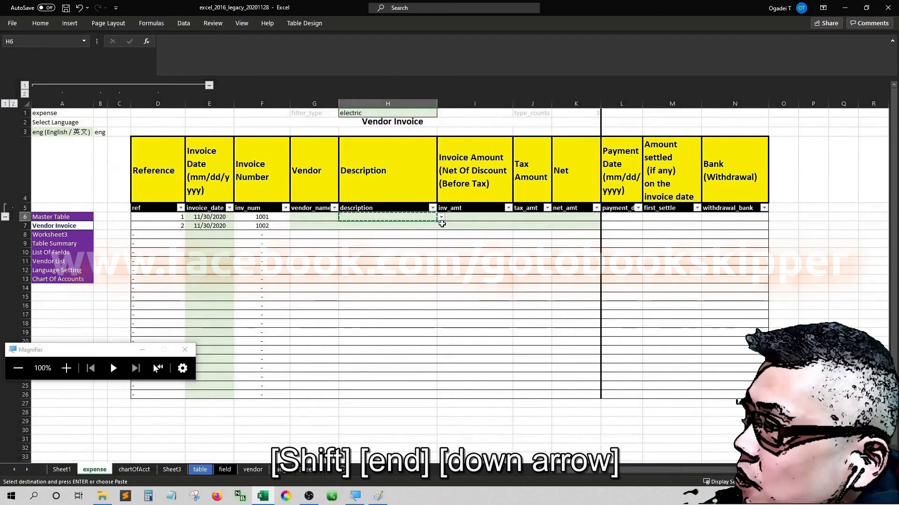
pyautogui.hotkey('shift', 'End')
pyautogui.hotkey('shift', 'Down')
pyautogui.rightClick(385, 197)
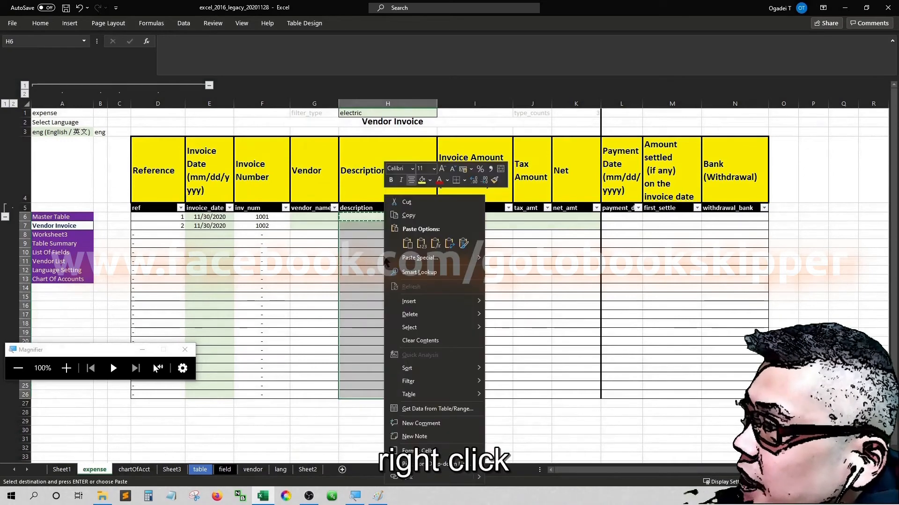
pyautogui.click(432, 258)
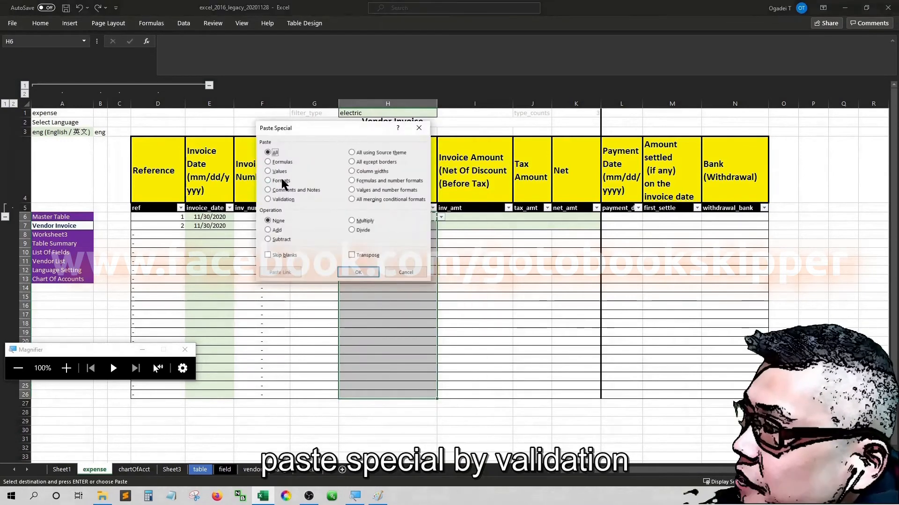
pyautogui.click(281, 199)
pyautogui.click(358, 272)
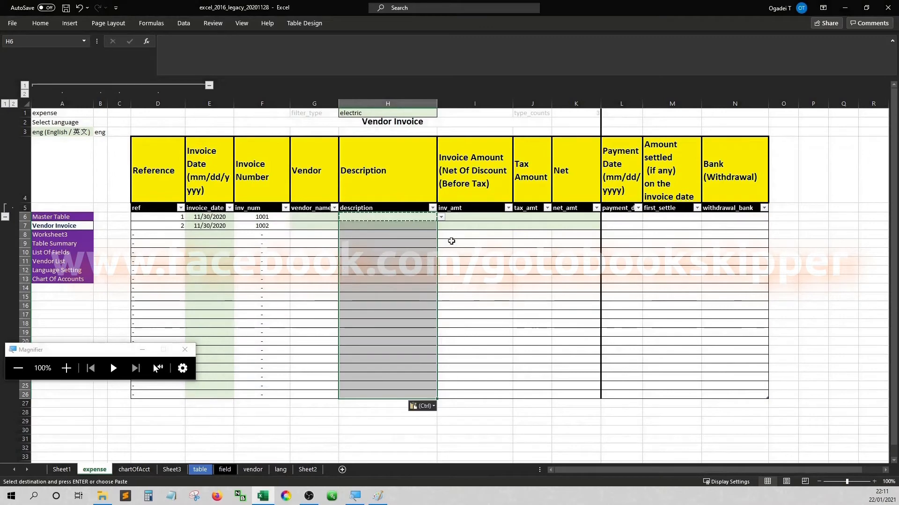
pyautogui.press('Escape')
# Browse the expense accounts in H6's dropdown without choosing one, and move on to H7.
pyautogui.click(431, 217)
pyautogui.click(442, 217)
pyautogui.press('Down')
pyautogui.press('Down')
pyautogui.press('Down')
pyautogui.press('Up')
pyautogui.press('Escape')
pyautogui.press('Down')
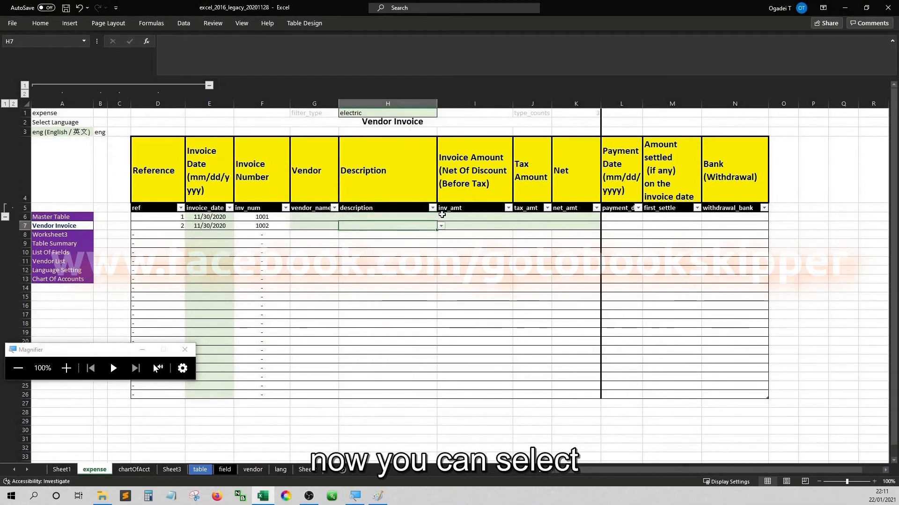
# Browse the English expense accounts in H10's dropdown without choosing one.
pyautogui.click(424, 253)
pyautogui.click(441, 252)
pyautogui.press('Down')
pyautogui.press('Down')
pyautogui.press('Down')
pyautogui.press('Down')
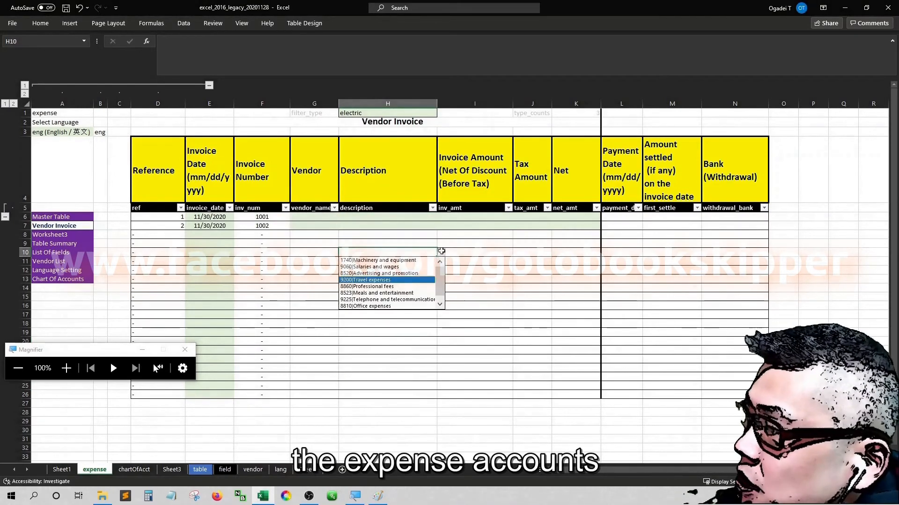
pyautogui.press('Escape')
# Switch the language in A3 of the expense sheet to chi (Chinese / 中文) and check the dropdown entries in H11.
pyautogui.click(88, 132)
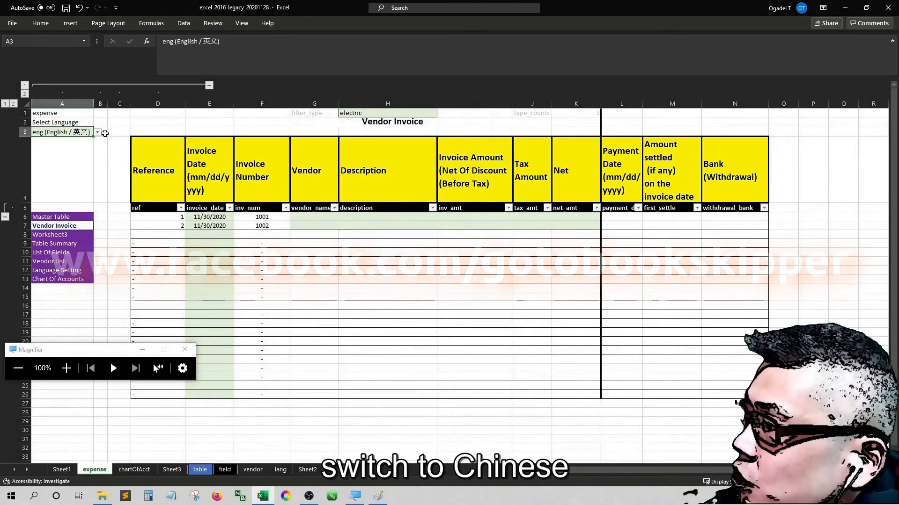
pyautogui.click(98, 132)
pyautogui.click(60, 145)
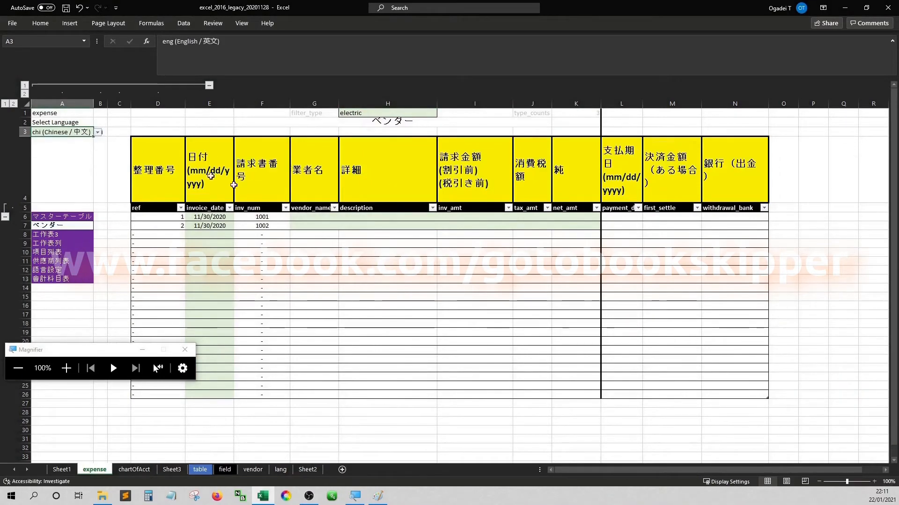
pyautogui.click(408, 252)
pyautogui.click(445, 264)
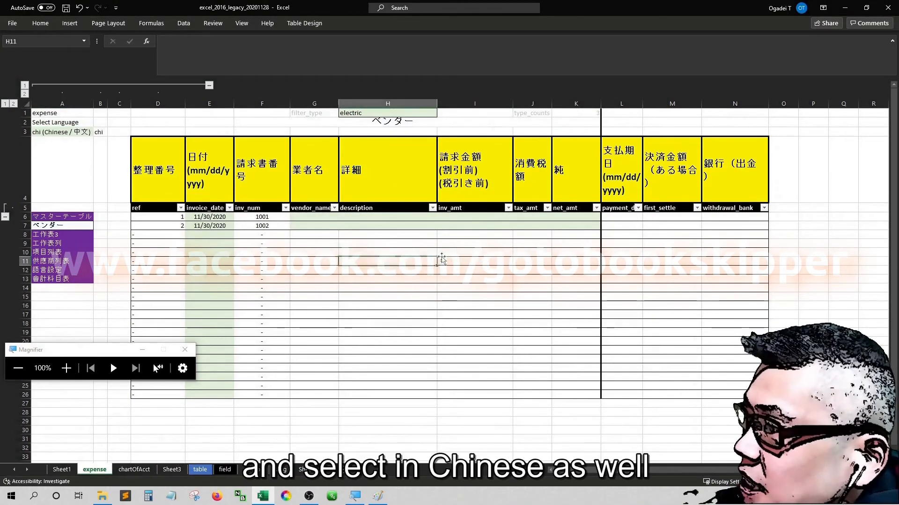
pyautogui.click(435, 261)
pyautogui.click(440, 260)
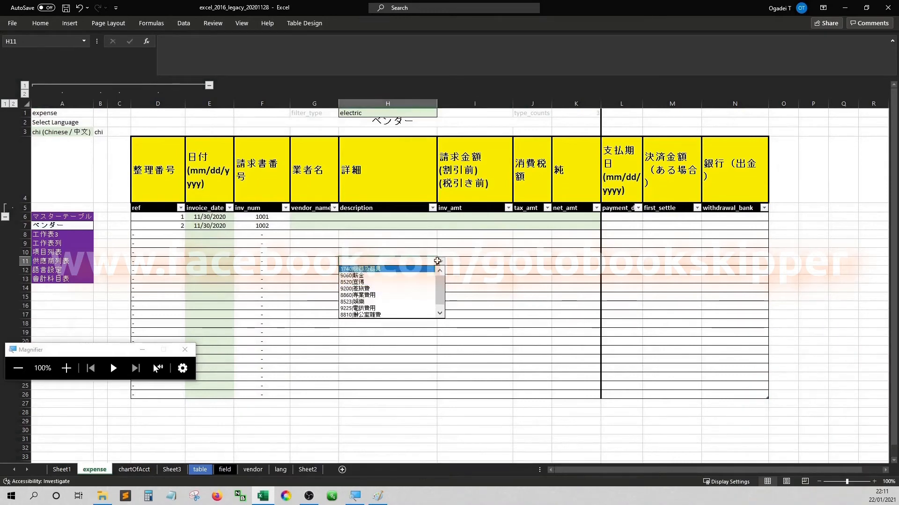
# Enter the first account from H11's dropdown, clear the cell again, and go back up to H7.
pyautogui.press('Return')
pyautogui.press('Up')
pyautogui.press('Down')
pyautogui.press('Delete')
pyautogui.press('Up')
pyautogui.press('Up')
pyautogui.press('Up')
pyautogui.press('Up')
pyautogui.press('Up')
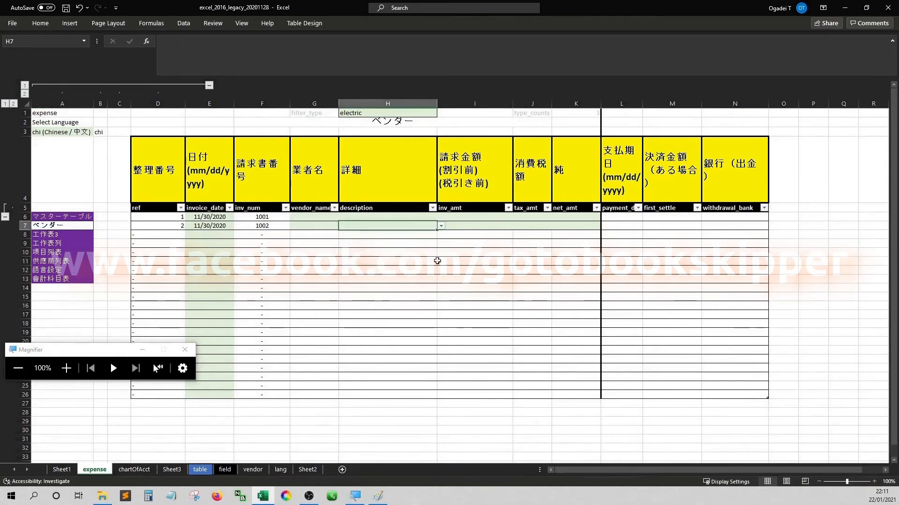
# Set the language in A3 of the expense sheet back to eng (English / 英文).
pyautogui.click(74, 136)
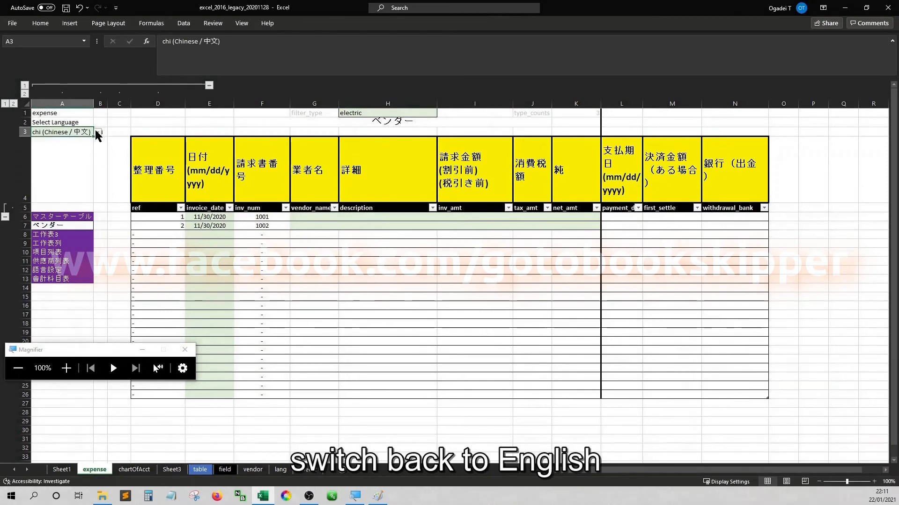
pyautogui.click(97, 133)
pyautogui.click(51, 139)
# Look at the payment columns of the first invoice row, from the payment date in L6 to the settled amount in M6.
pyautogui.click(544, 215)
pyautogui.press('Right')
pyautogui.press('Right')
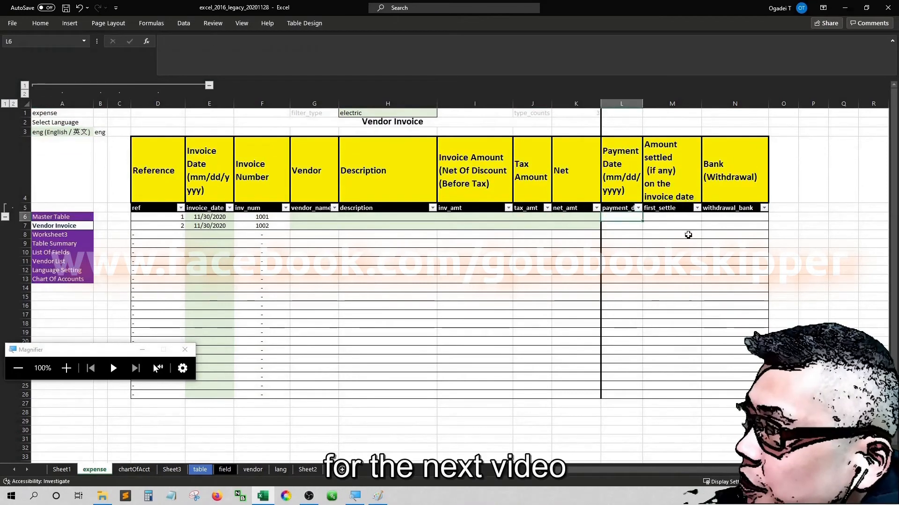
pyautogui.click(658, 216)
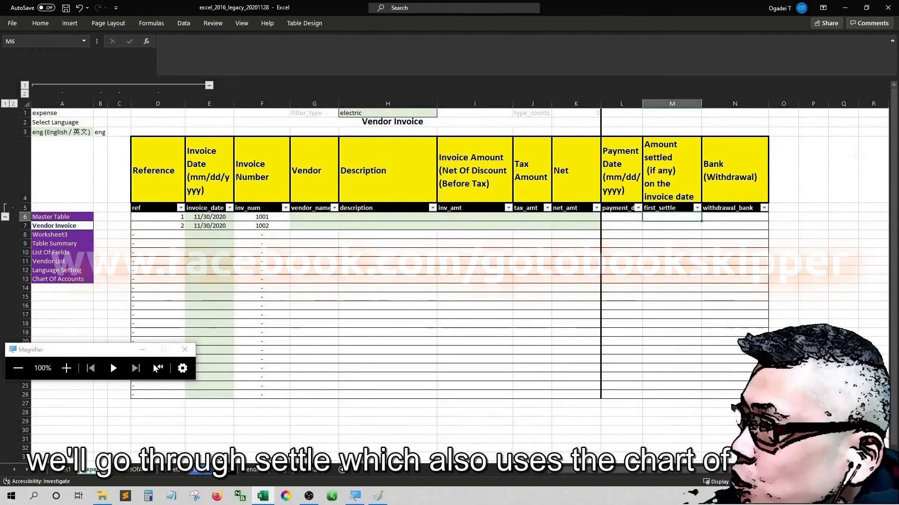
# Open the chartOfAcct sheet and go to the process type of the first account, F6.
pyautogui.click(134, 470)
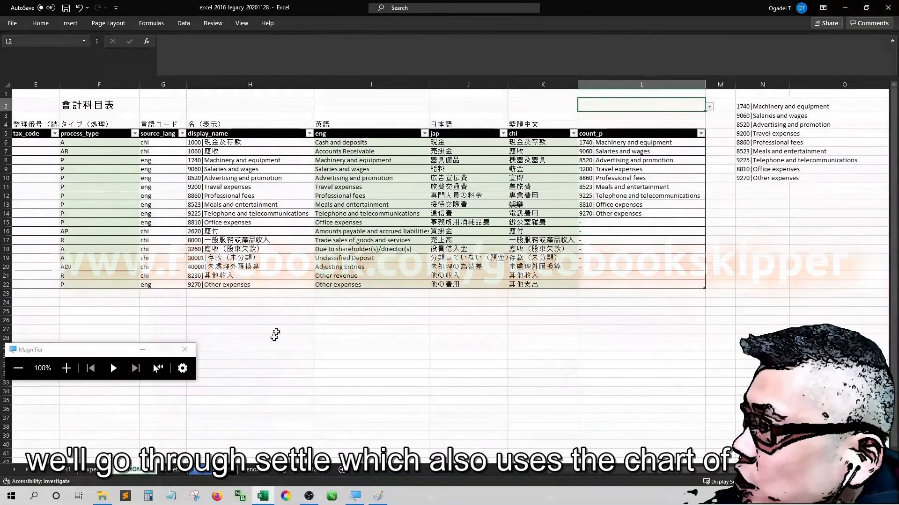
pyautogui.hotkey('ctrl', 'Home')
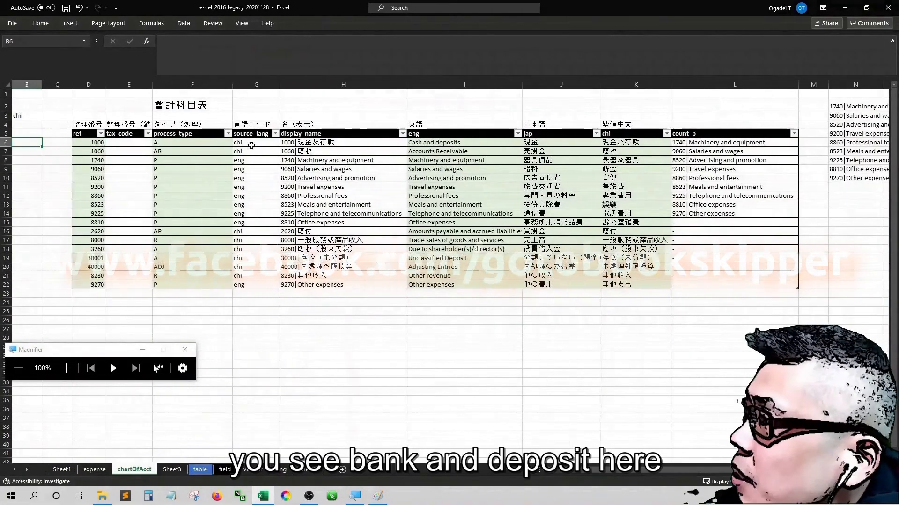
pyautogui.click(244, 157)
pyautogui.press('Up')
pyautogui.press('Up')
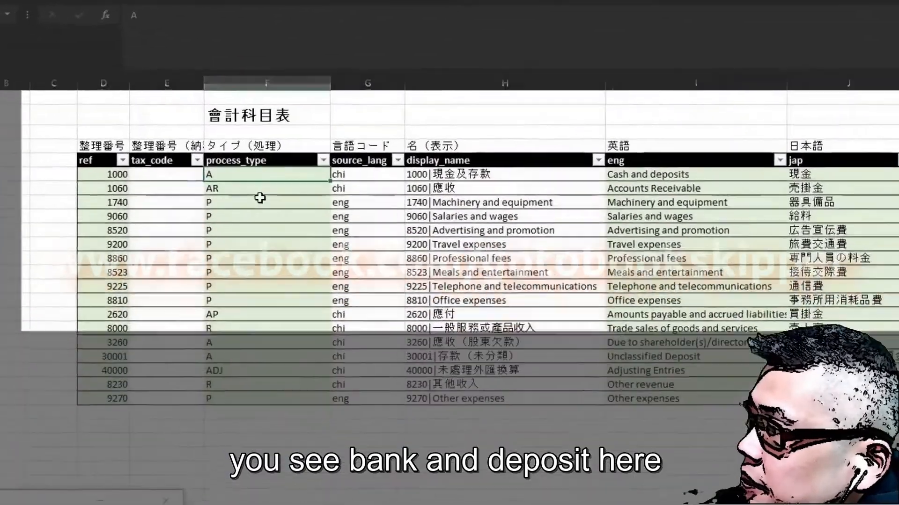
# Examine the process_type values down the chart of accounts, including the type A cash and deposit accounts, and return to the first row.
pyautogui.press('Down')
pyautogui.press('Down')
pyautogui.press('Down')
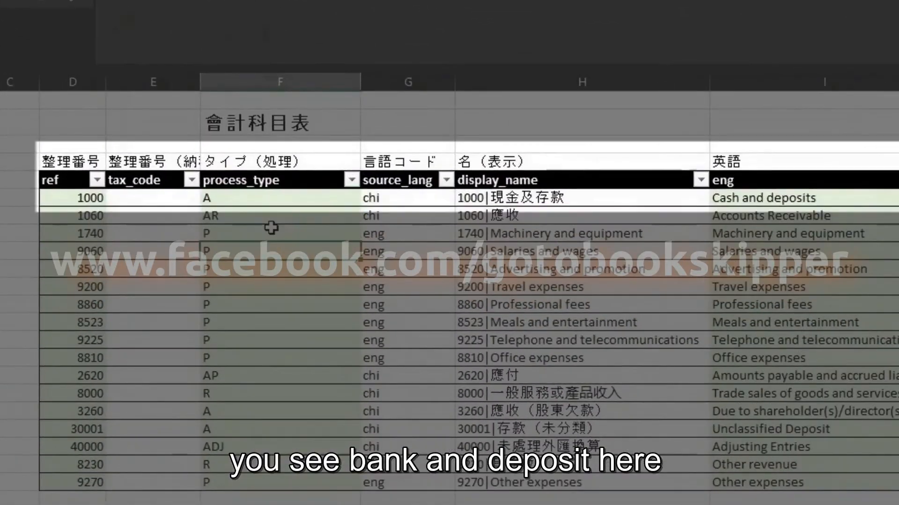
pyautogui.press('Up')
pyautogui.press('Right')
pyautogui.press('Right')
pyautogui.press('Up')
pyautogui.press('Up')
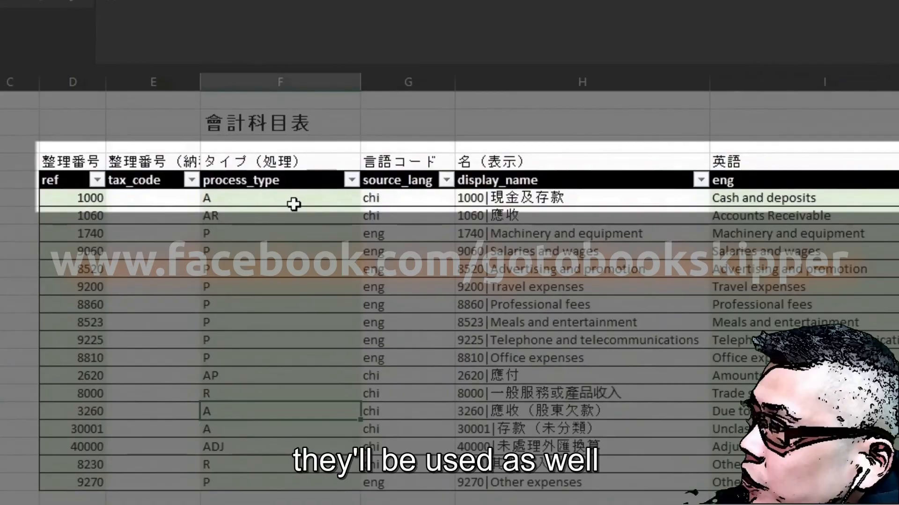
pyautogui.press('Up')
pyautogui.press('Up')
pyautogui.press('Up')
pyautogui.press('Up')
pyautogui.press('Up')
pyautogui.press('Up')
pyautogui.press('Up')
pyautogui.press('Up')
pyautogui.press('Up')
pyautogui.press('Up')
pyautogui.press('Up')
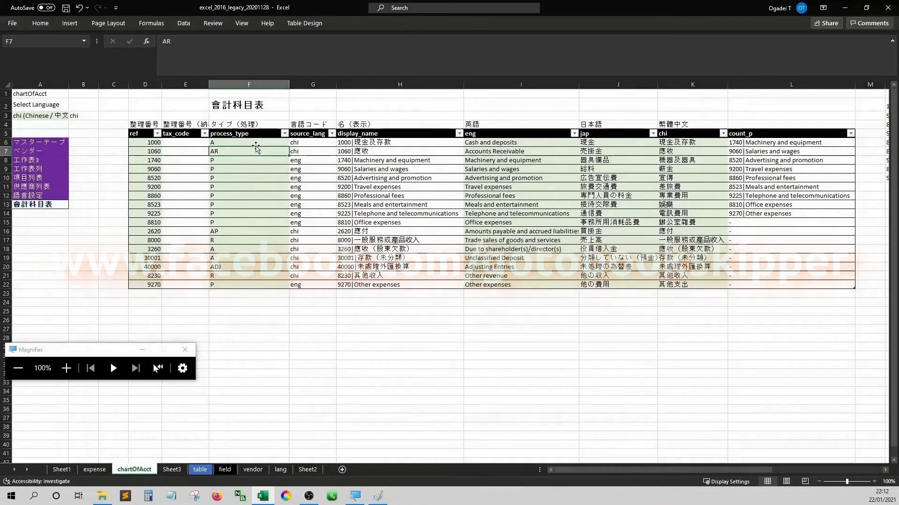
pyautogui.press('Up')
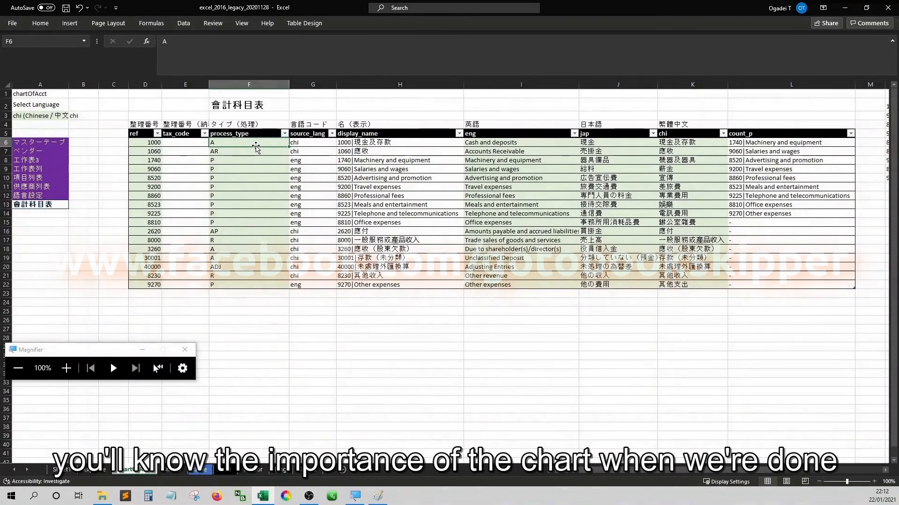
pyautogui.press('Left')
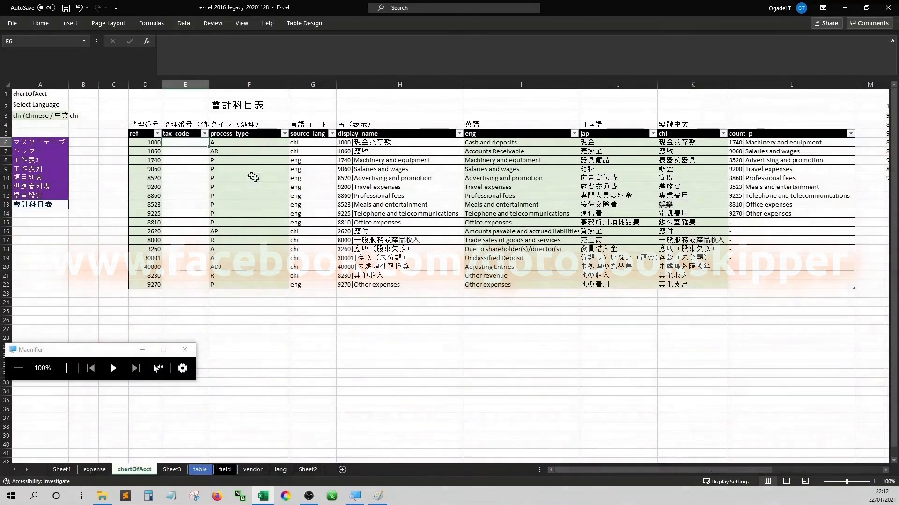
pyautogui.press('Right')
pyautogui.press('Left')
# Set the language in A3 of the chartOfAcct sheet to eng (English / 英文).
pyautogui.click(49, 118)
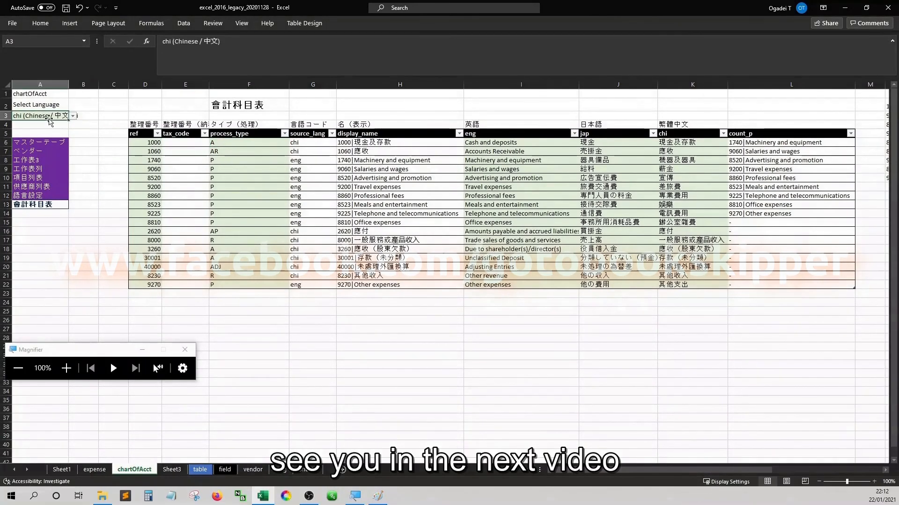
pyautogui.click(73, 117)
pyautogui.click(38, 125)
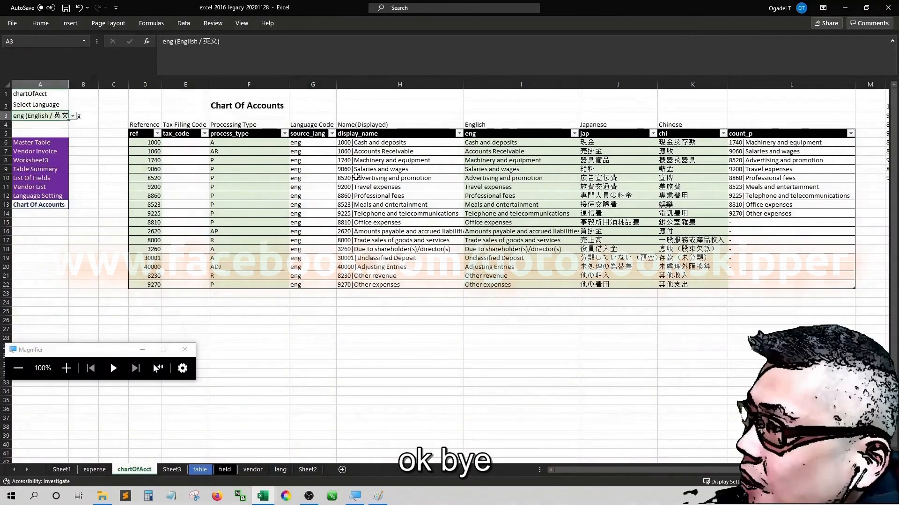